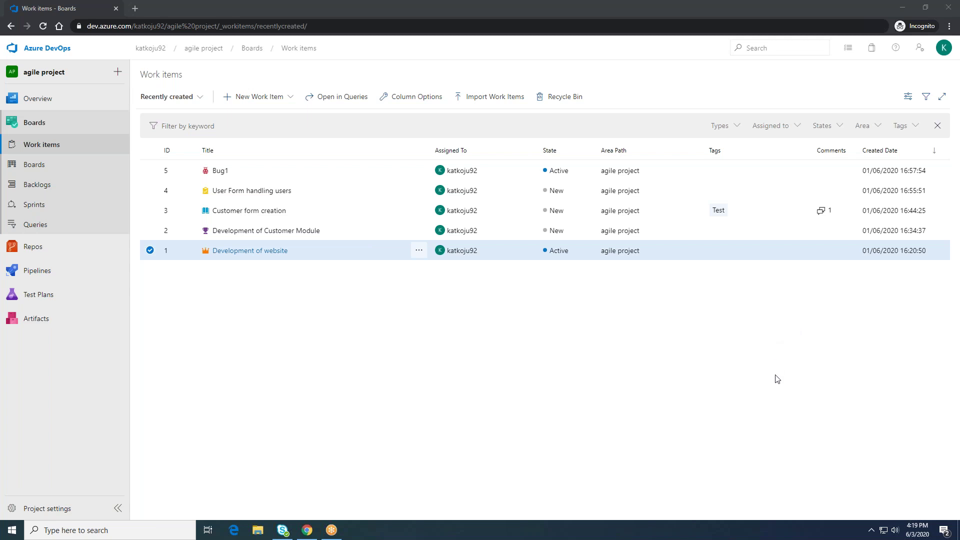
Step: Open the 'Recently created' view dropdown on the agile project's Work items page
click(861, 367)
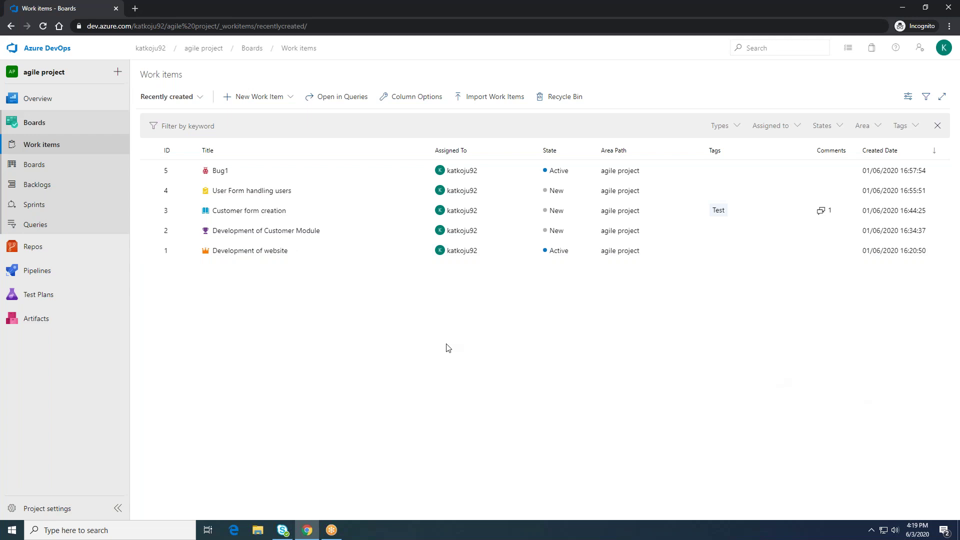
key(XF86AudioRaiseVolume)
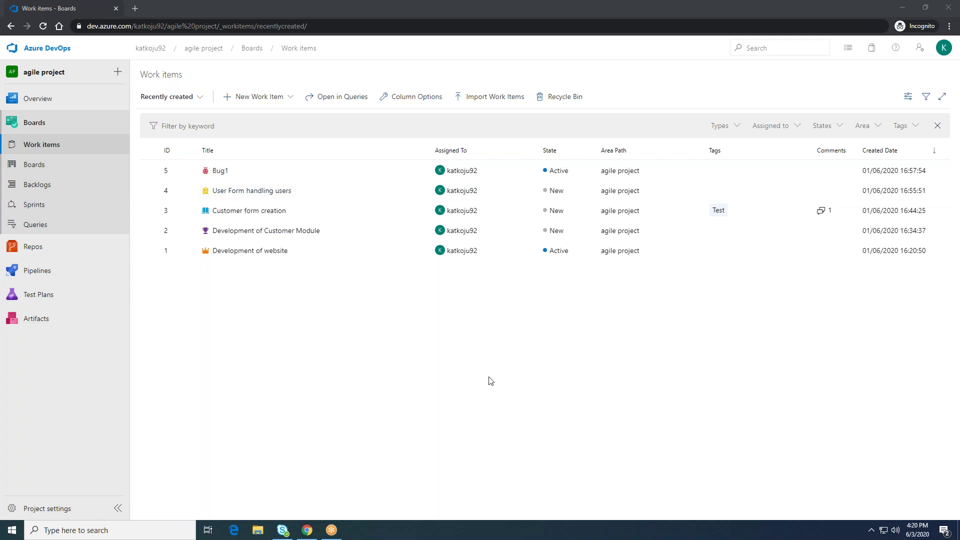
click(200, 97)
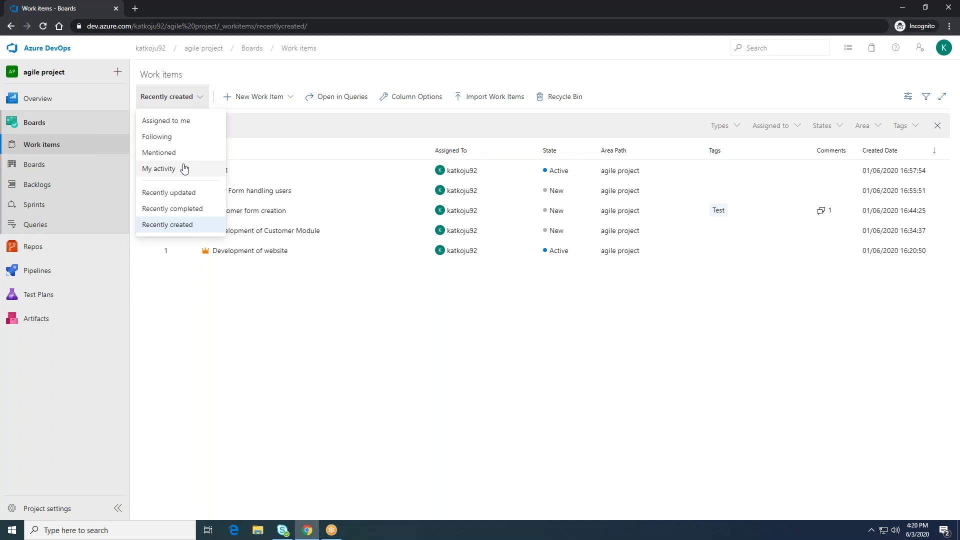
Step: Switch the Work items view to Following, then to My activity
click(178, 137)
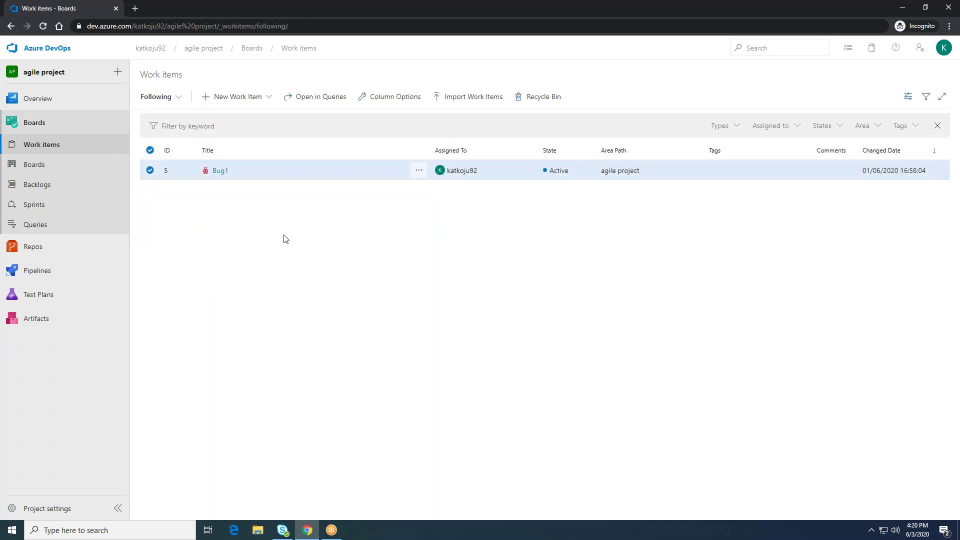
click(180, 102)
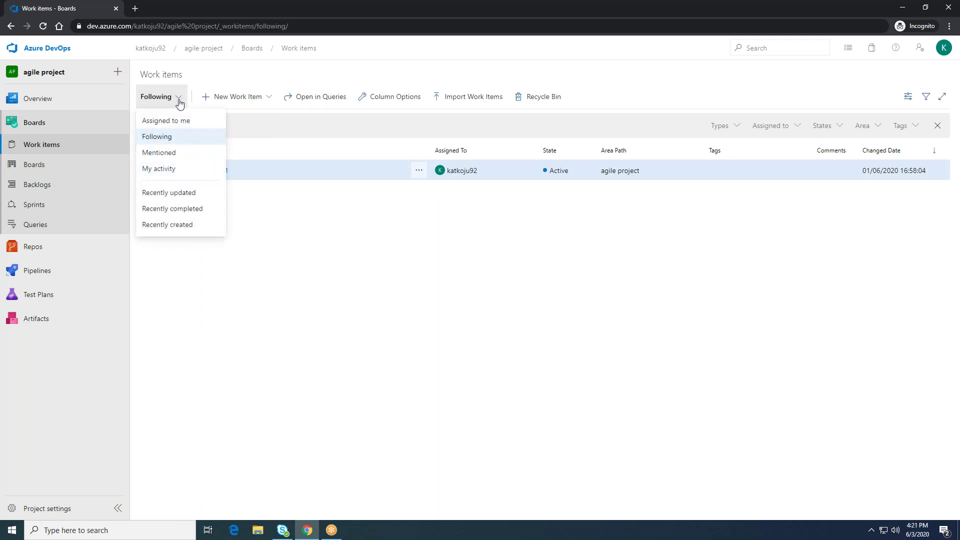
click(182, 174)
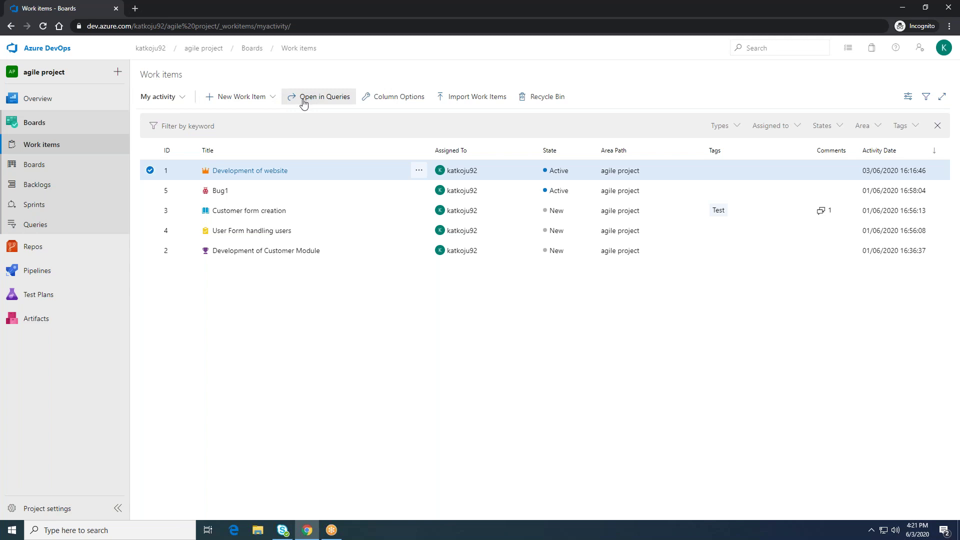
Step: Open the My activity list as a query and look through Bug1's details pane
click(309, 99)
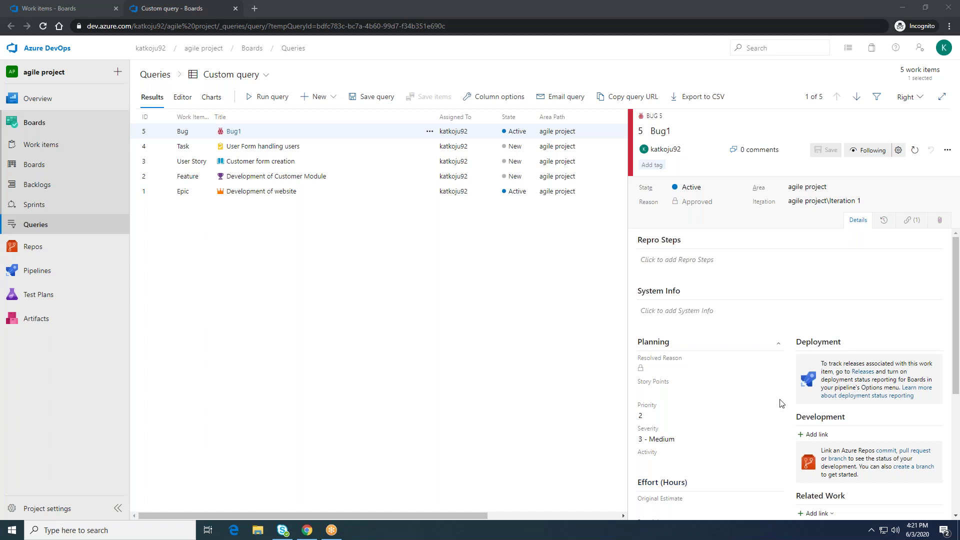
scroll(779, 403, down, 2)
scroll(781, 403, up, 2)
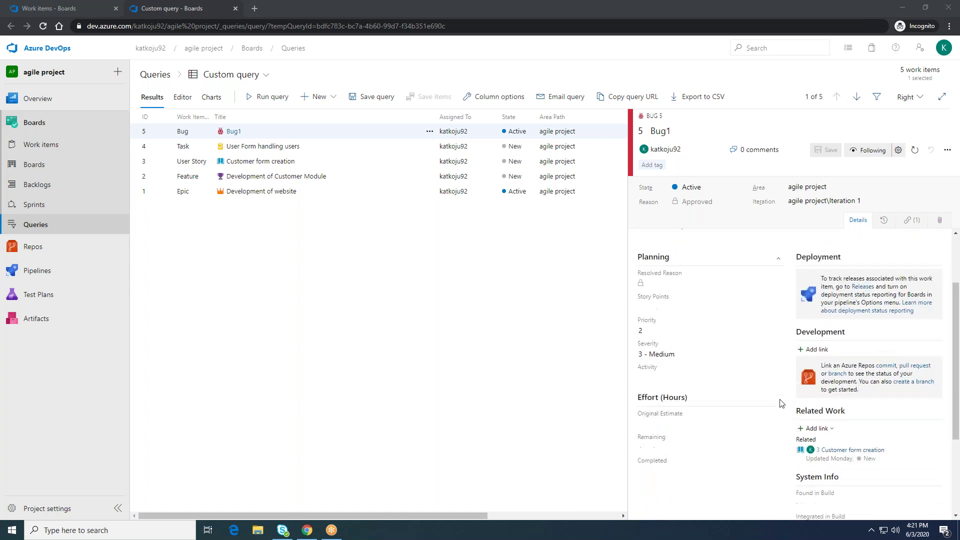
scroll(781, 403, down, 4)
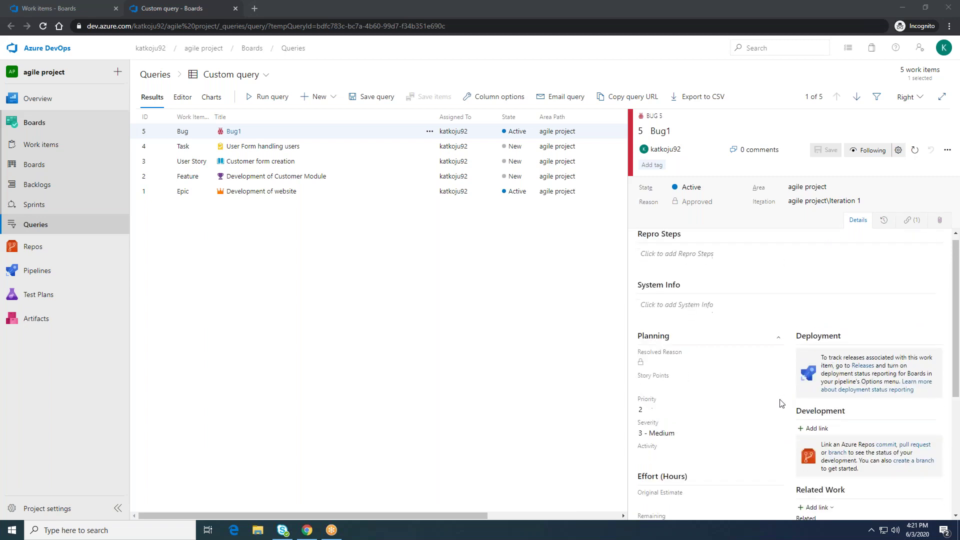
scroll(781, 403, up, 3)
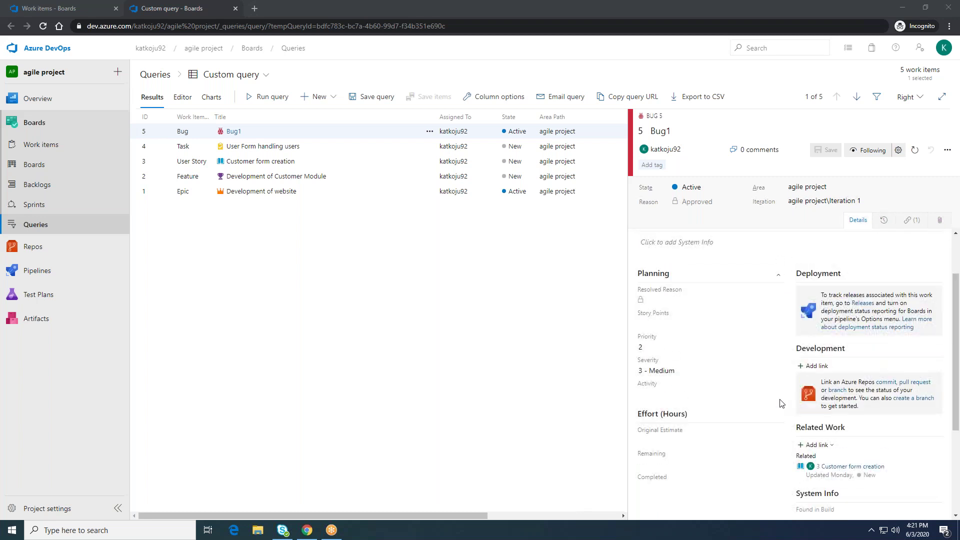
scroll(781, 403, up, 1)
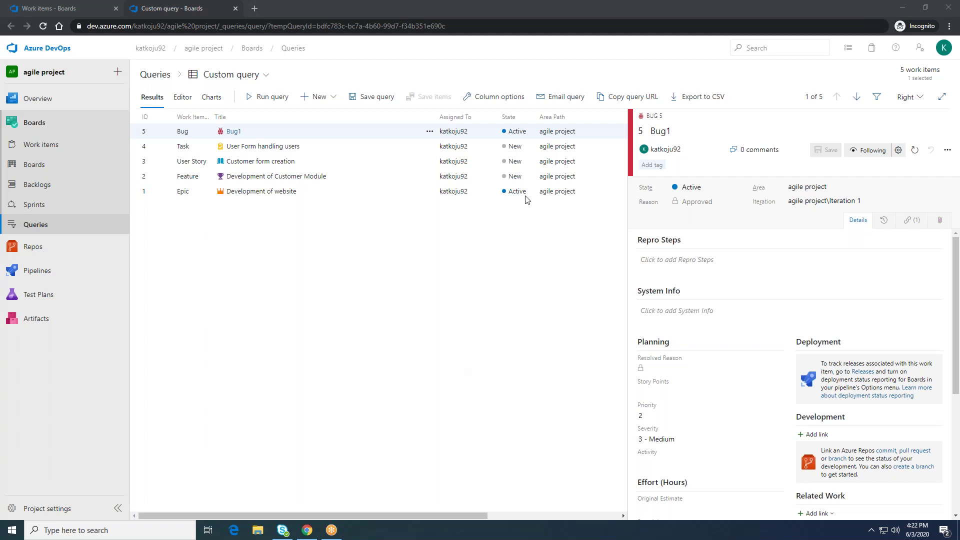
click(183, 98)
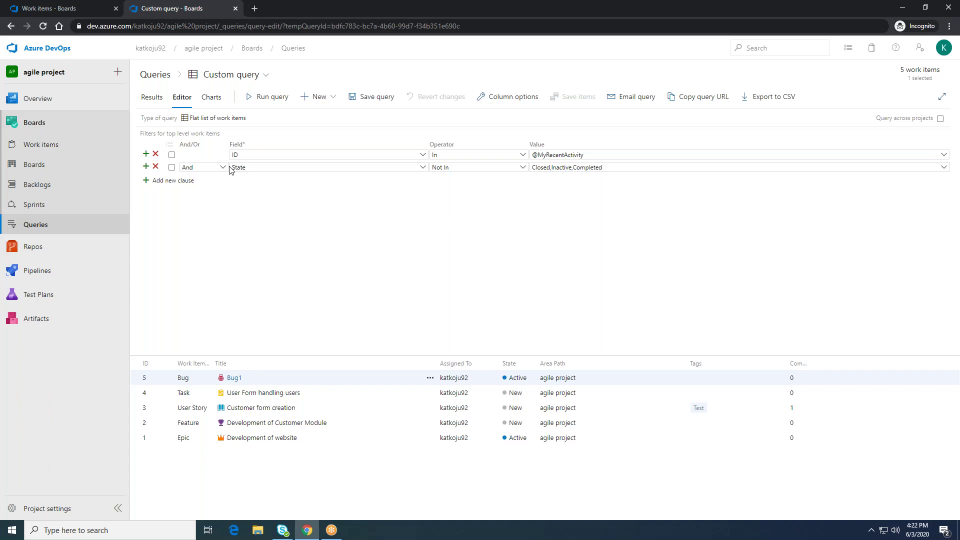
key(XF86AudioLowerVolume)
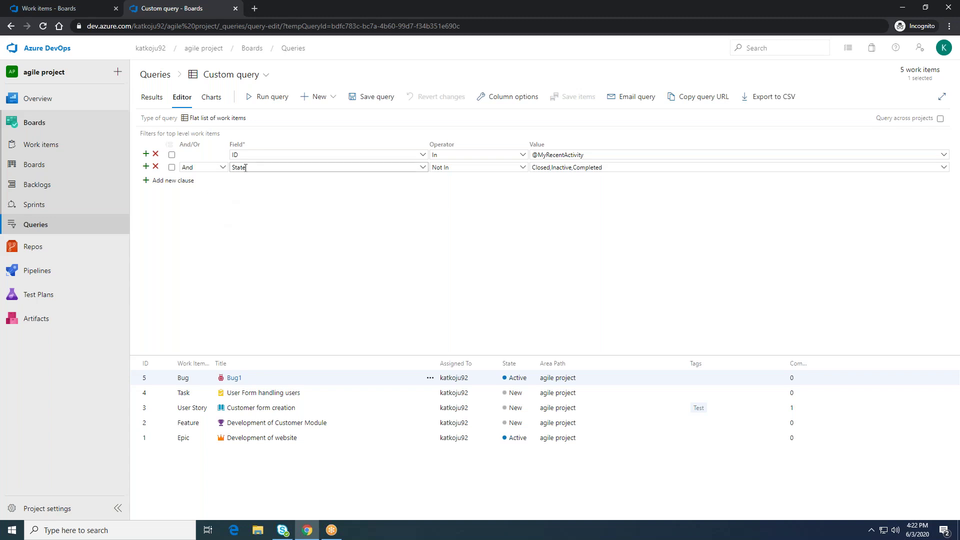
Step: Go back to the My activity Work items list and open Column options
click(252, 50)
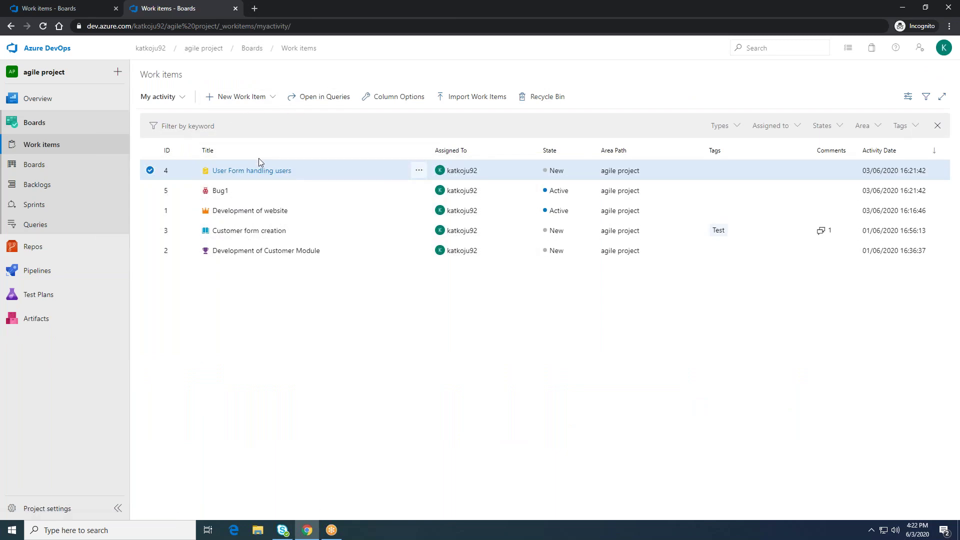
click(407, 99)
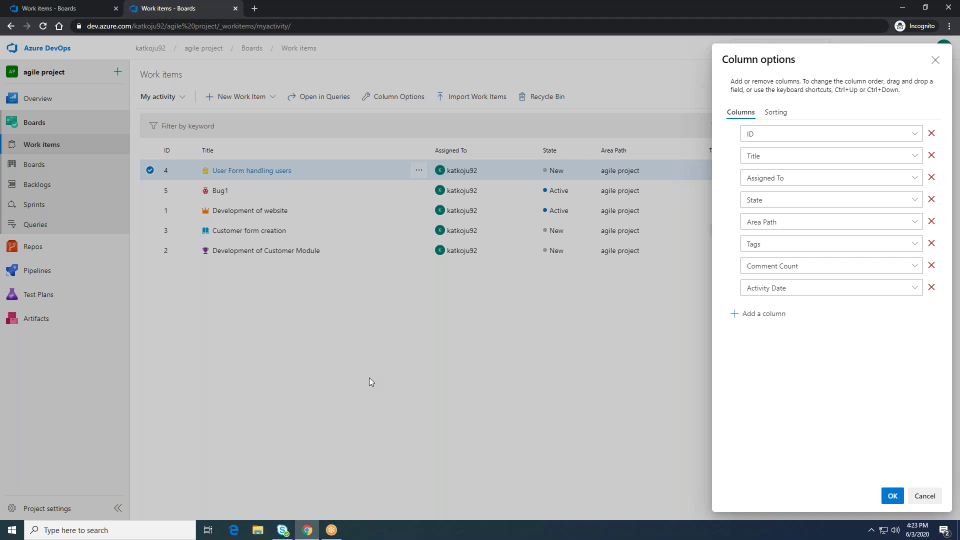
Step: Add an Iteration Path column to the list and scroll the grid right to see it
click(769, 318)
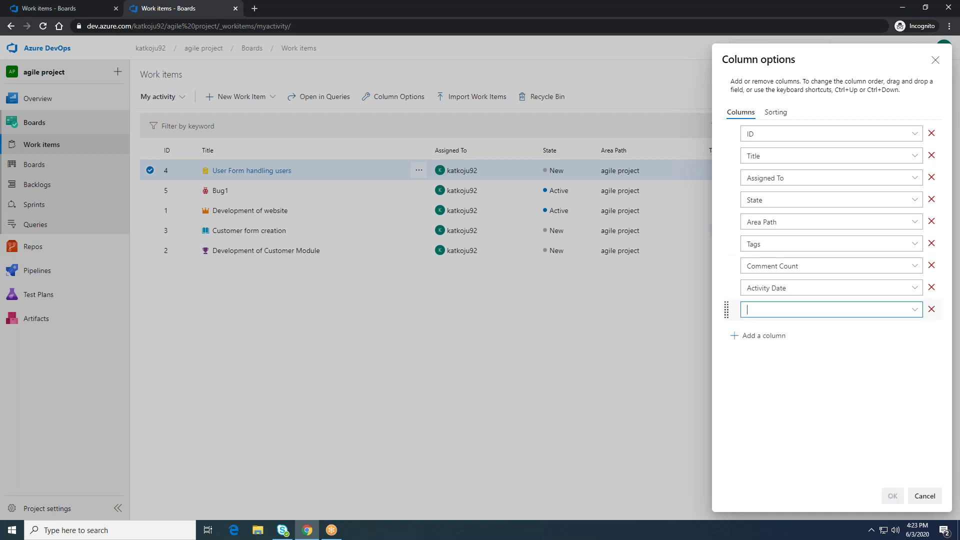
click(914, 309)
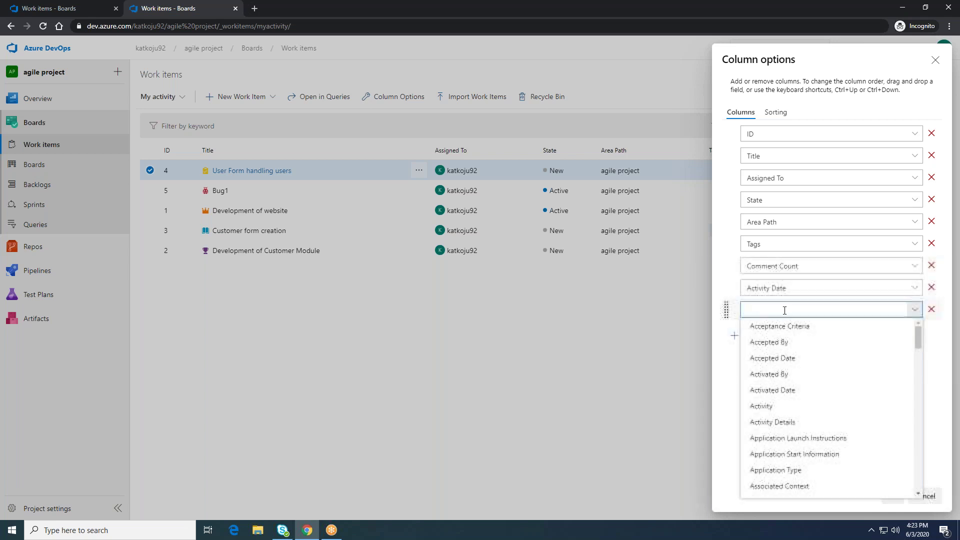
text(Iteration Path)
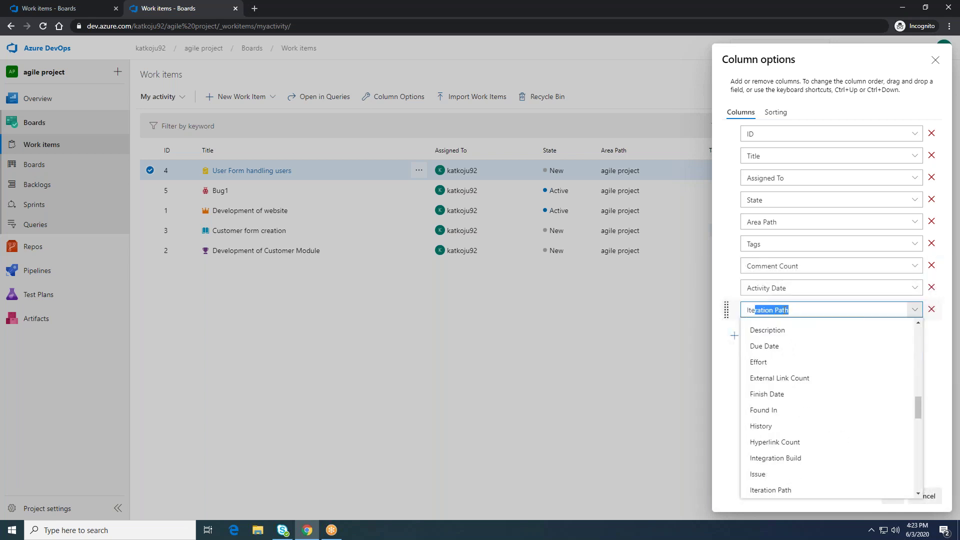
click(814, 307)
drag(861, 309, 754, 311)
click(738, 393)
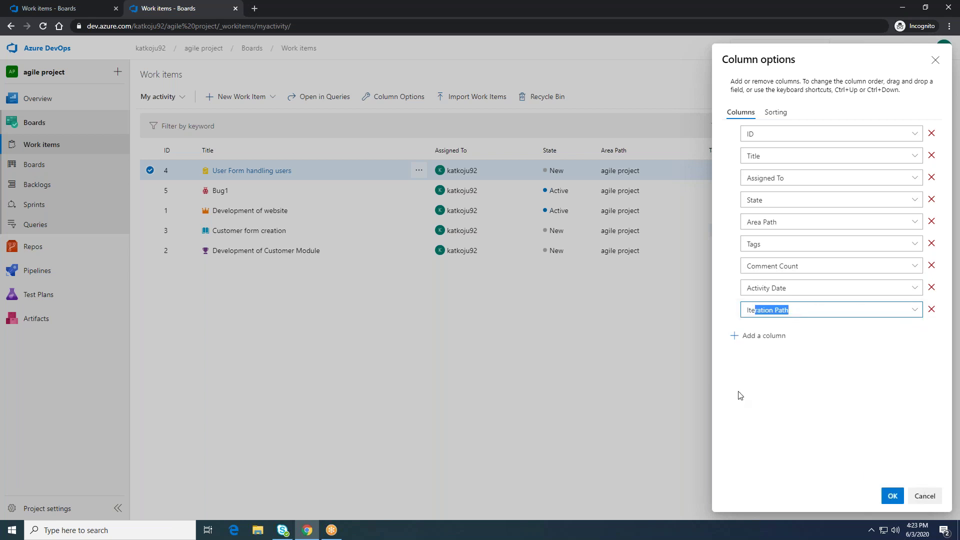
click(880, 408)
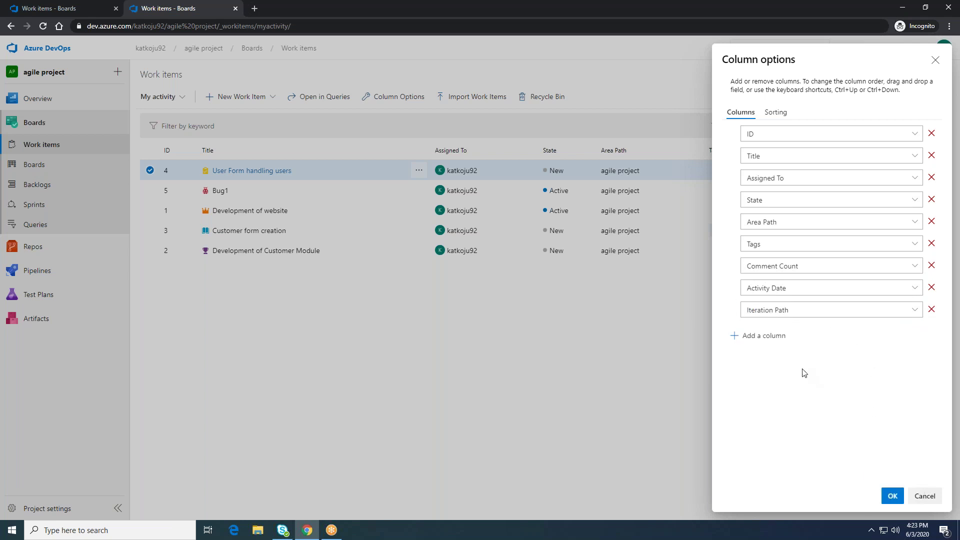
click(892, 496)
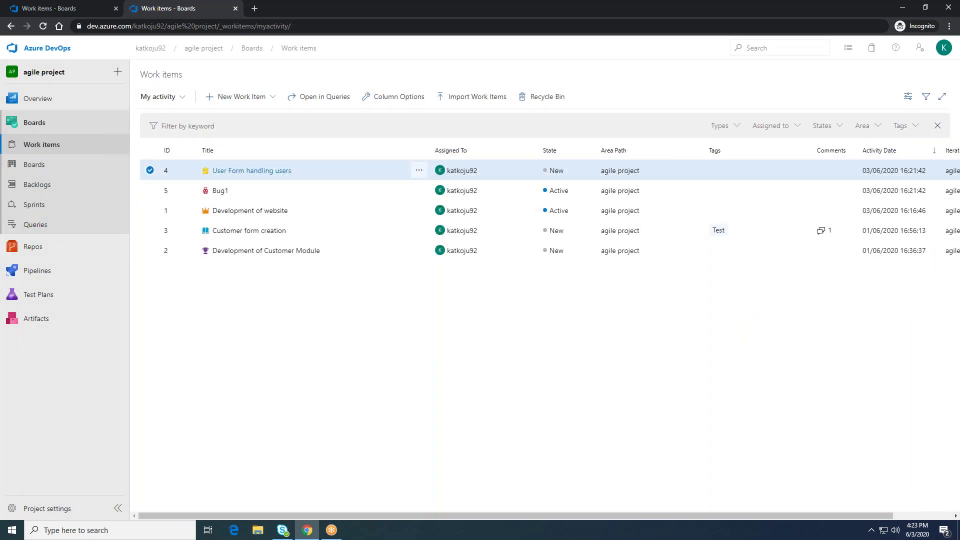
drag(892, 515, 950, 522)
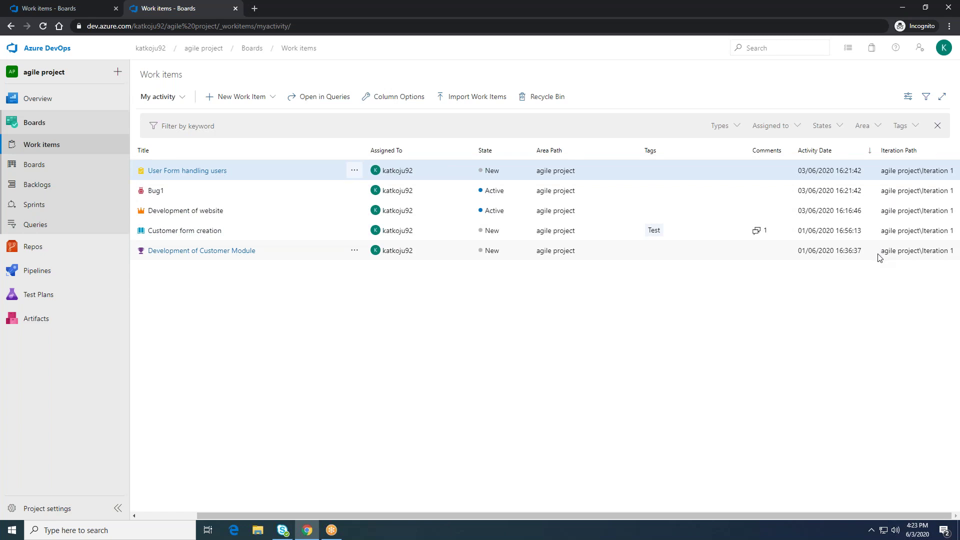
Step: Keep the list sorted by Activity Date, newest first, in the Column options sorting settings
click(406, 105)
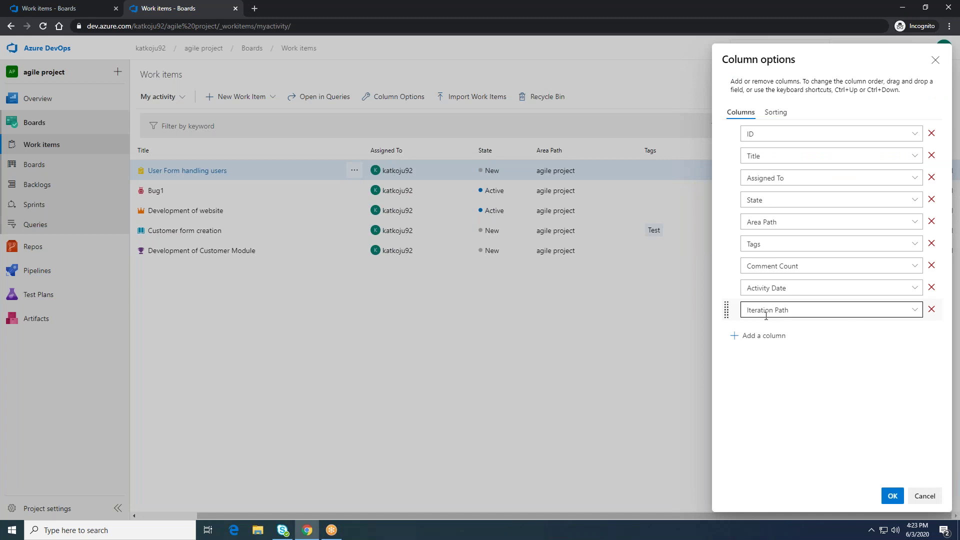
click(775, 113)
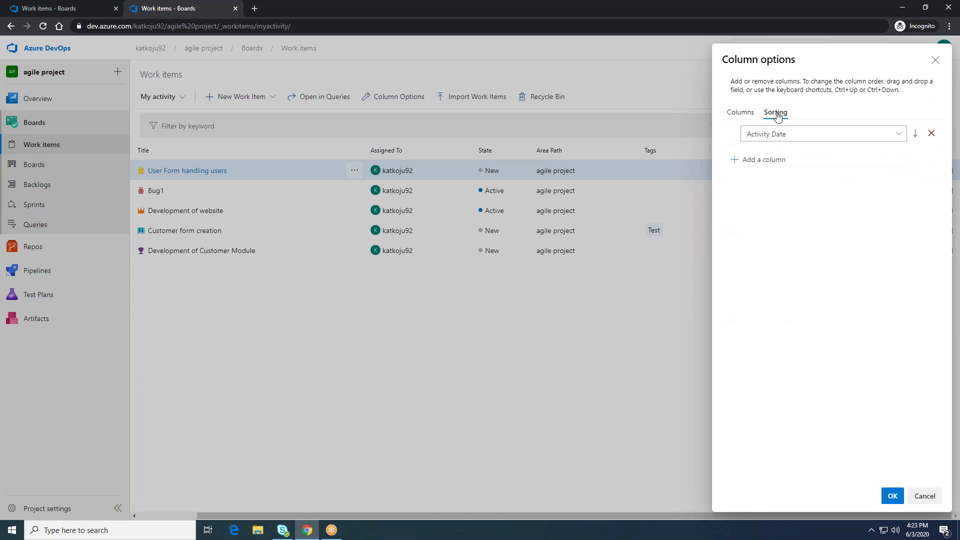
click(898, 136)
click(898, 134)
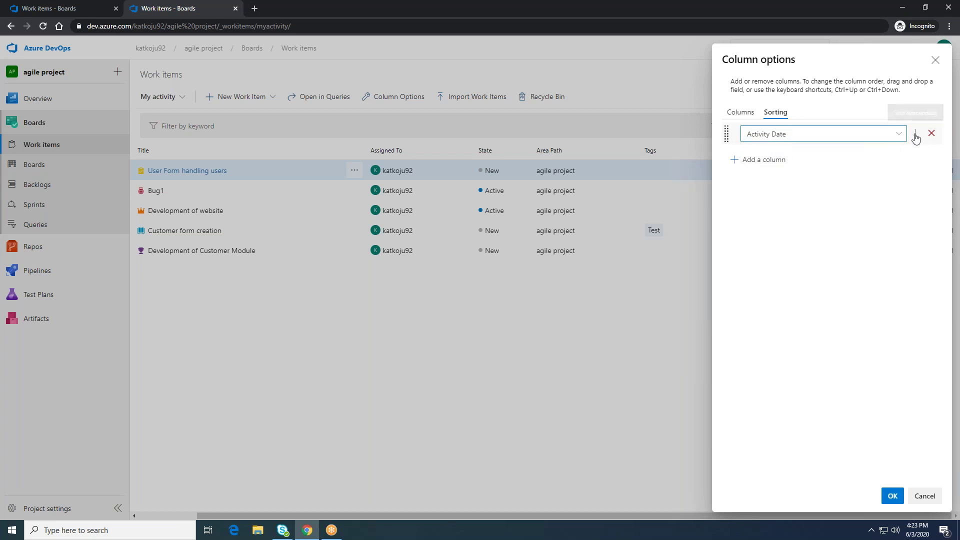
click(898, 133)
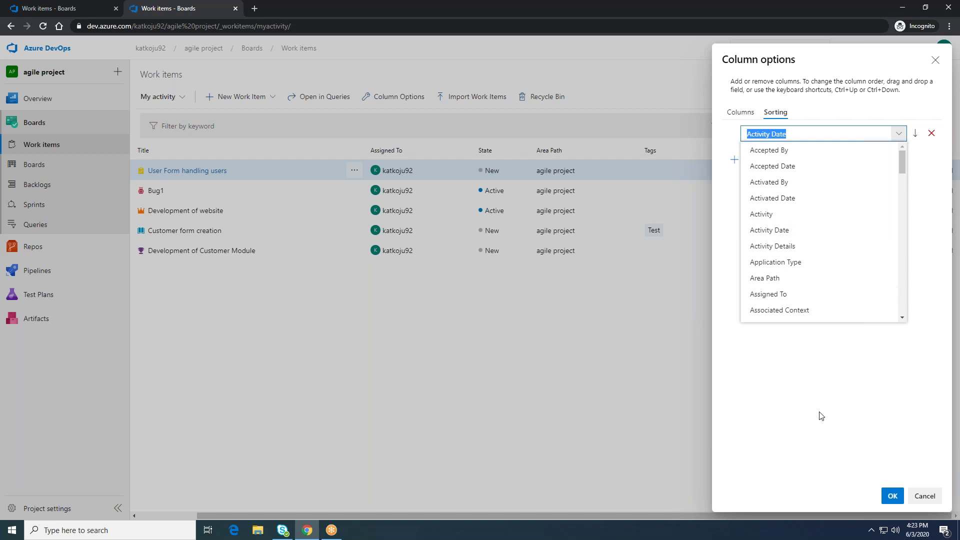
click(812, 396)
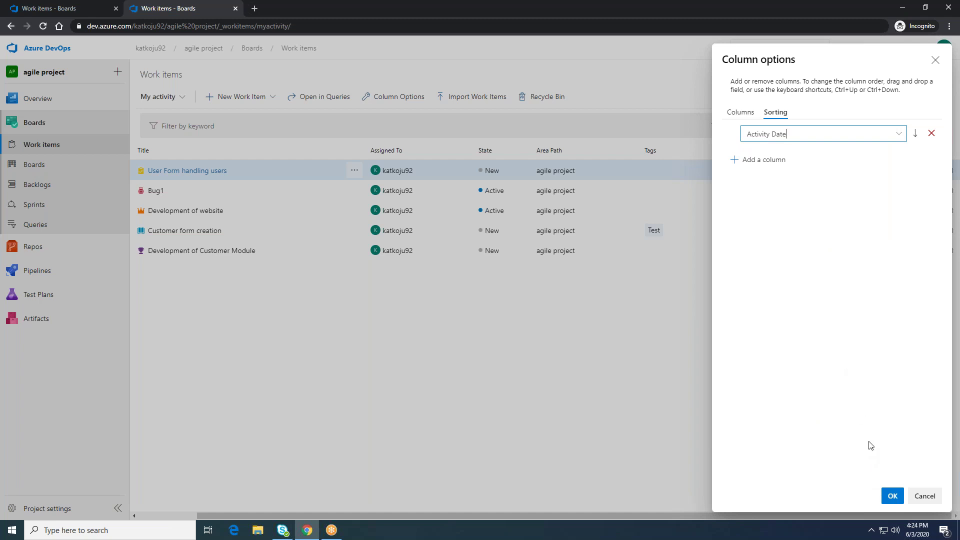
click(893, 495)
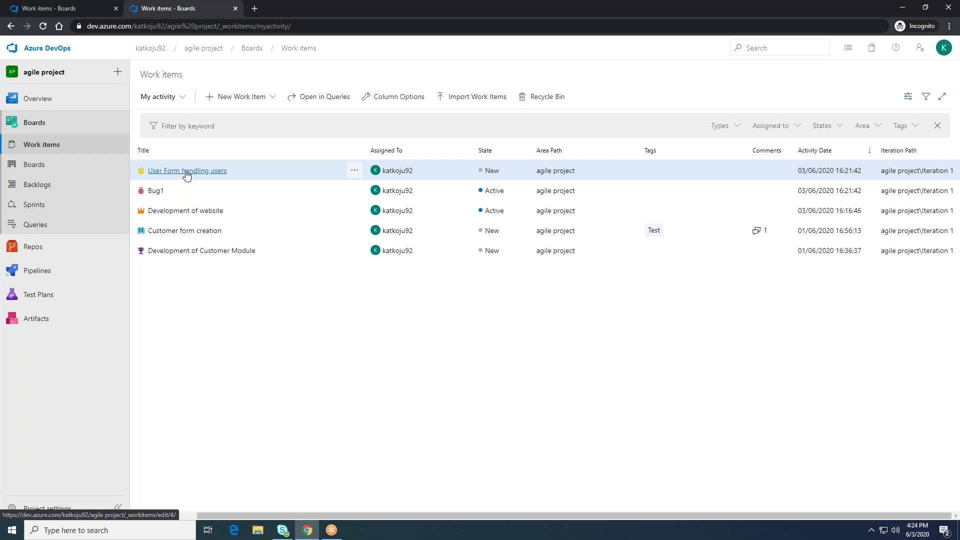
Step: Sort the work items ascending by Title, then bring up the Import Work Items page
drag(209, 516, 134, 514)
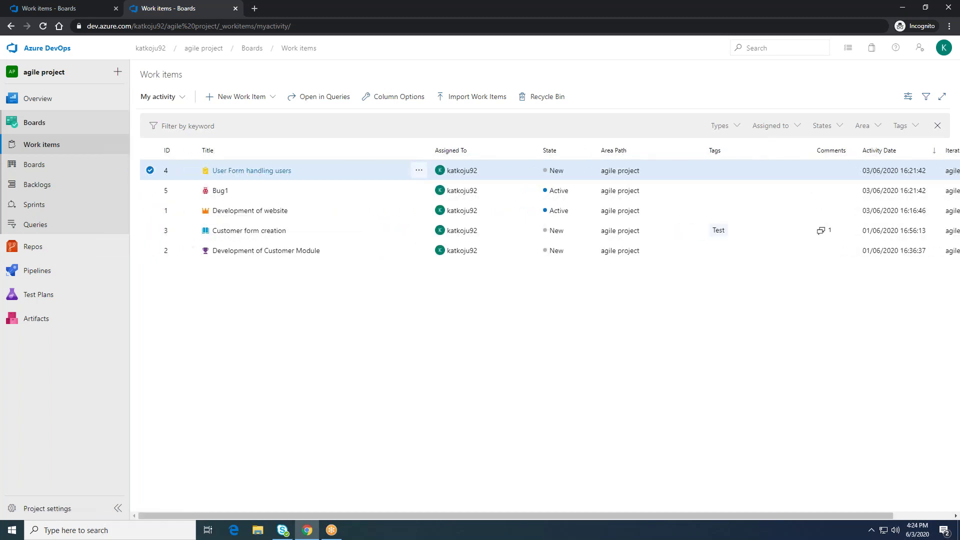
click(220, 151)
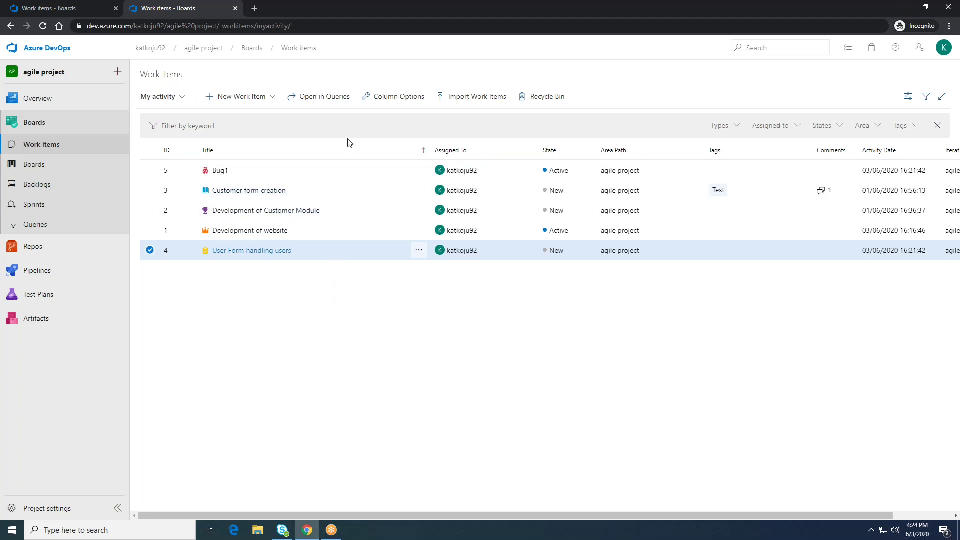
click(461, 100)
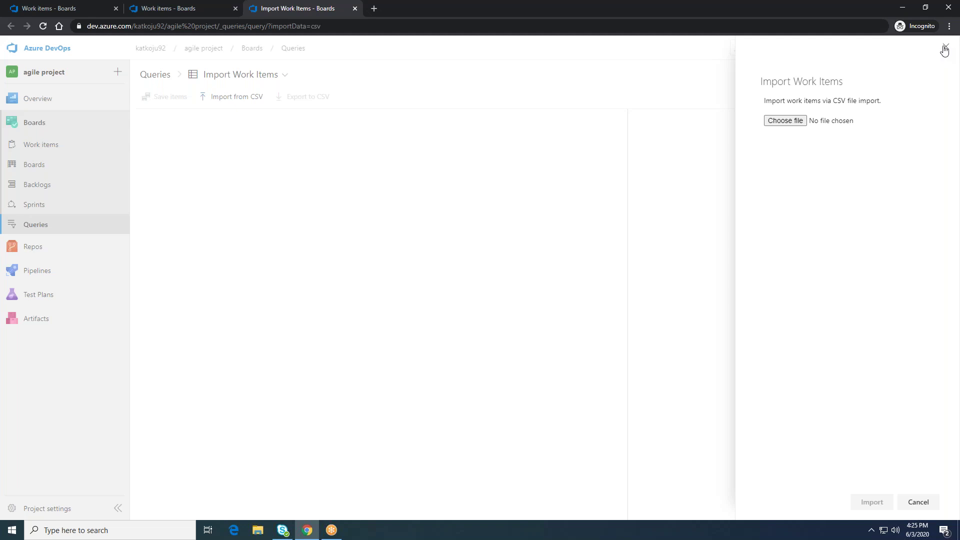
Step: Close the Import Work Items tab and open the empty Recycle Bin of deleted work items
click(355, 9)
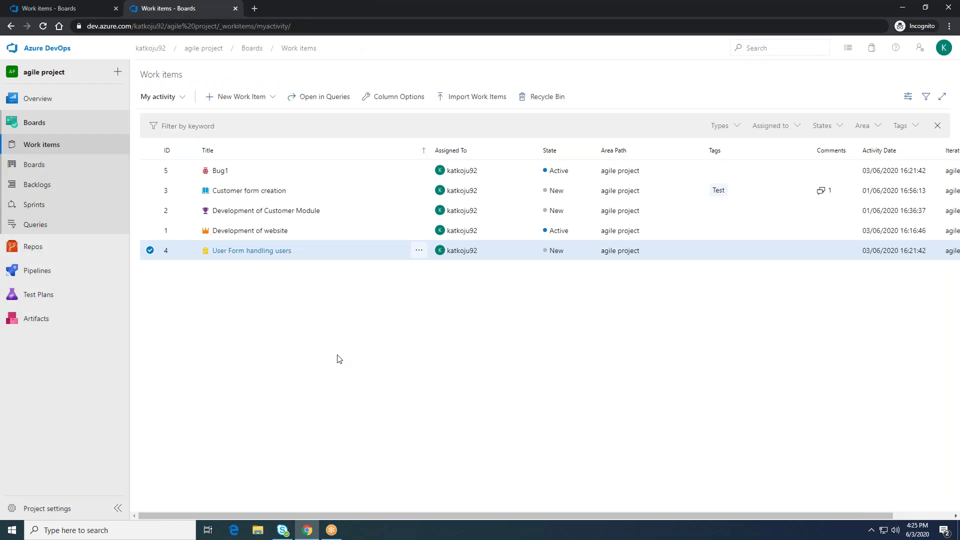
click(558, 97)
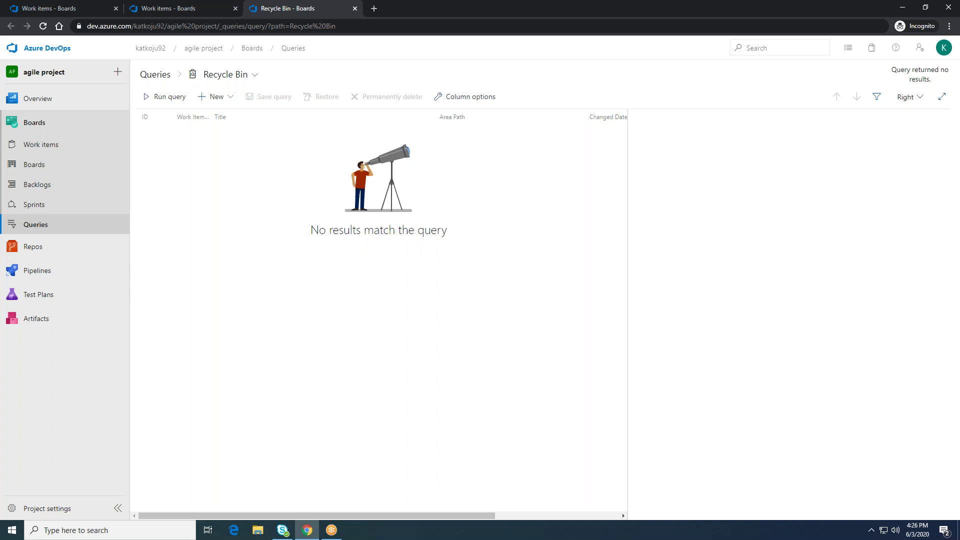
Step: Switch back to the 'Work items - Boards' browser tab
click(167, 9)
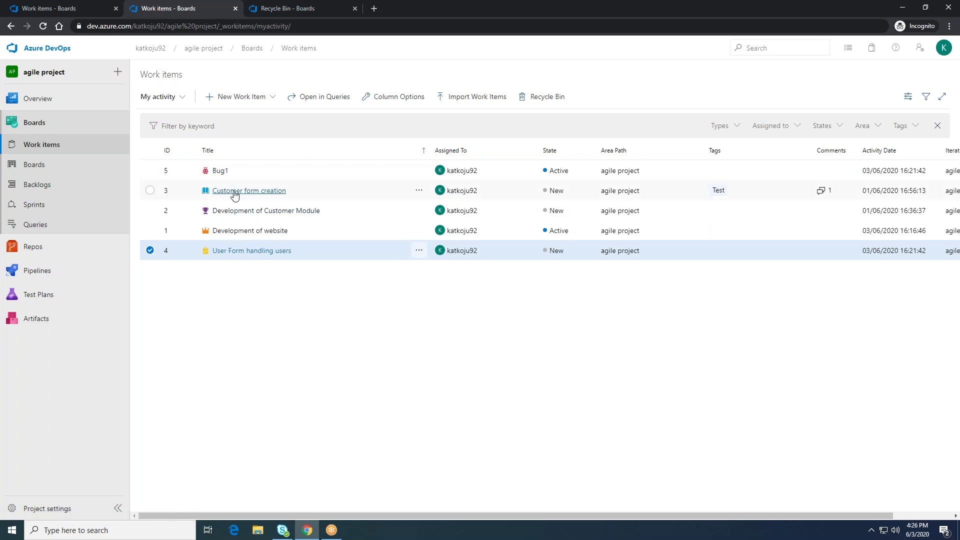
Step: Delete the work item 'User Form handling users' from the Work items list
click(420, 252)
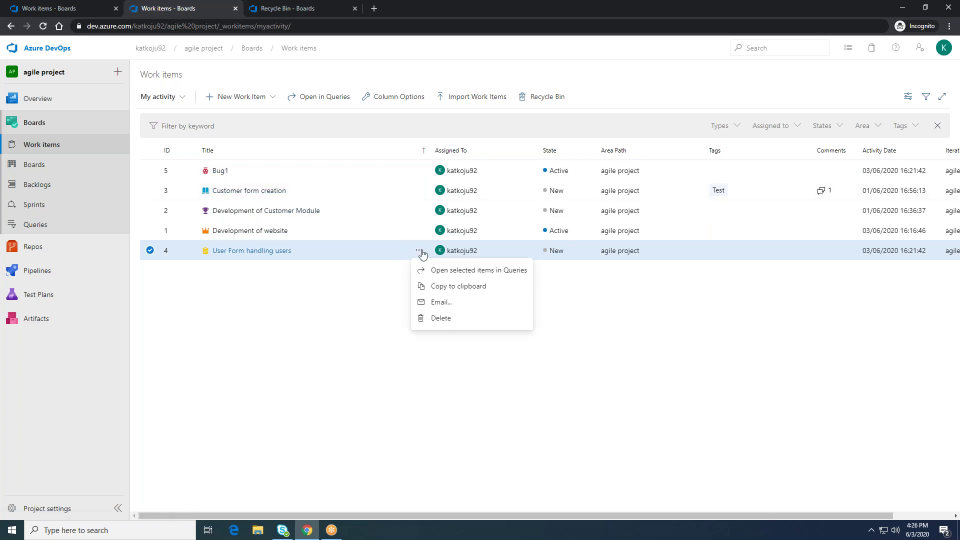
click(443, 319)
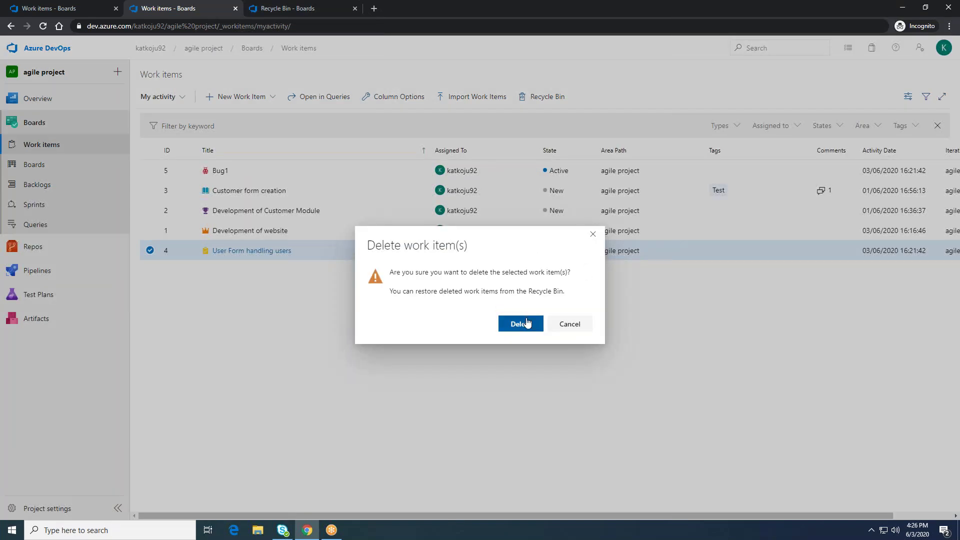
click(521, 325)
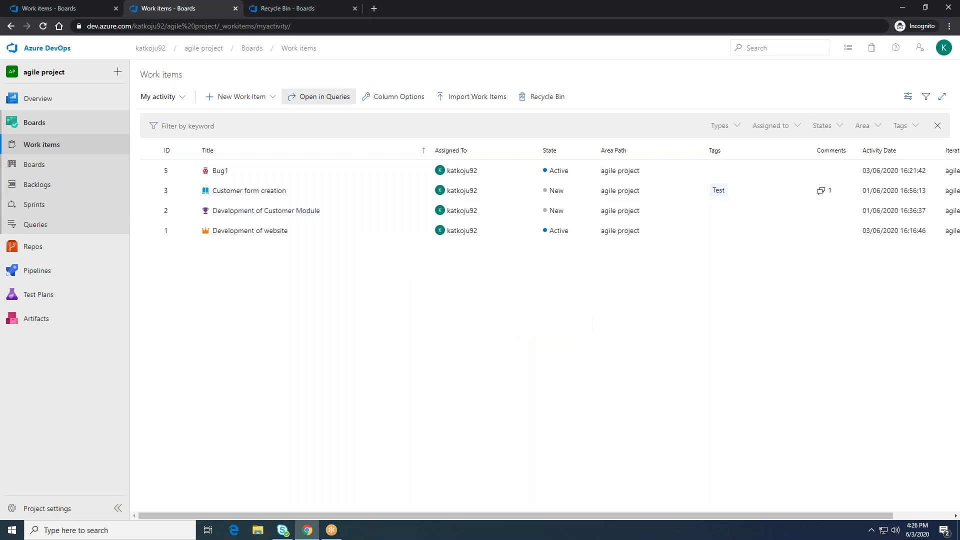
Step: Confirm the deleted item is listed in the refreshed Recycle Bin, then return to Work items
click(314, 13)
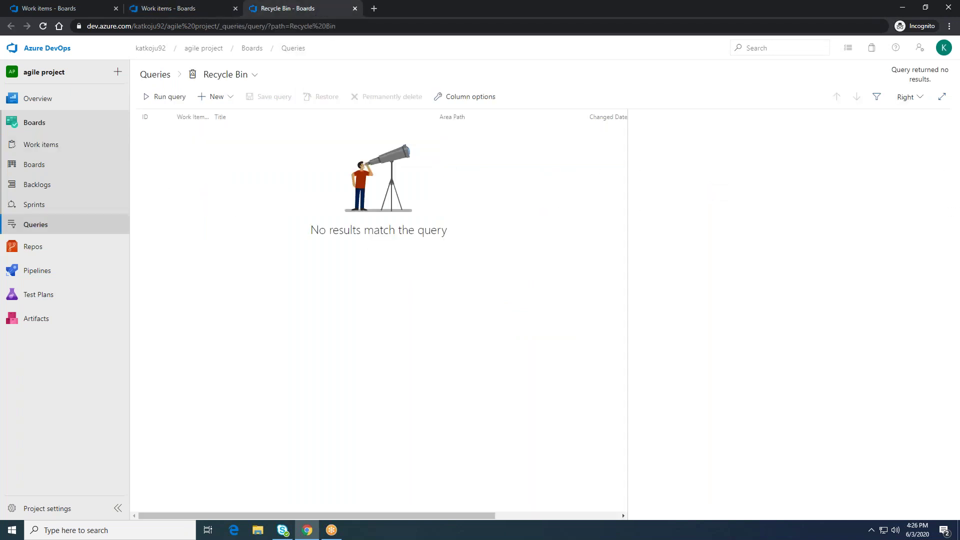
click(43, 27)
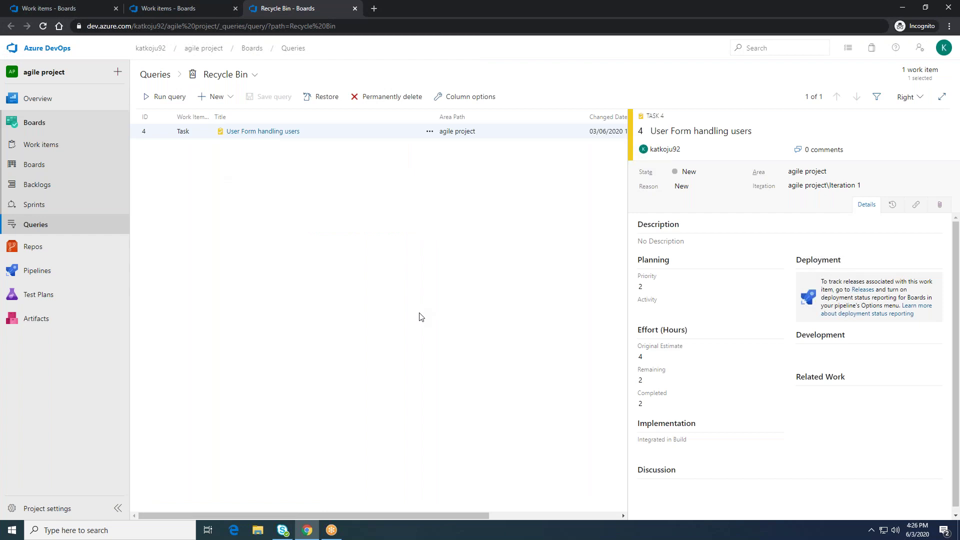
click(429, 131)
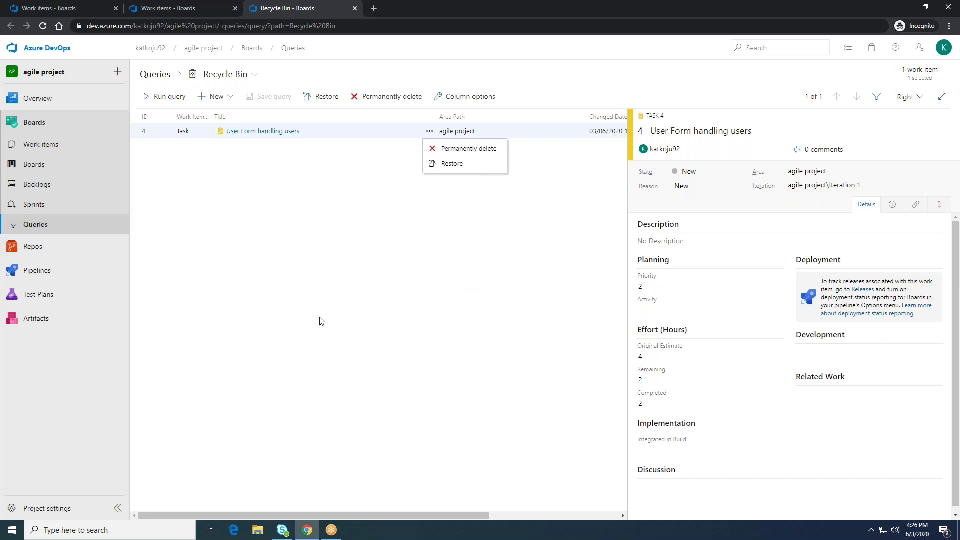
click(382, 258)
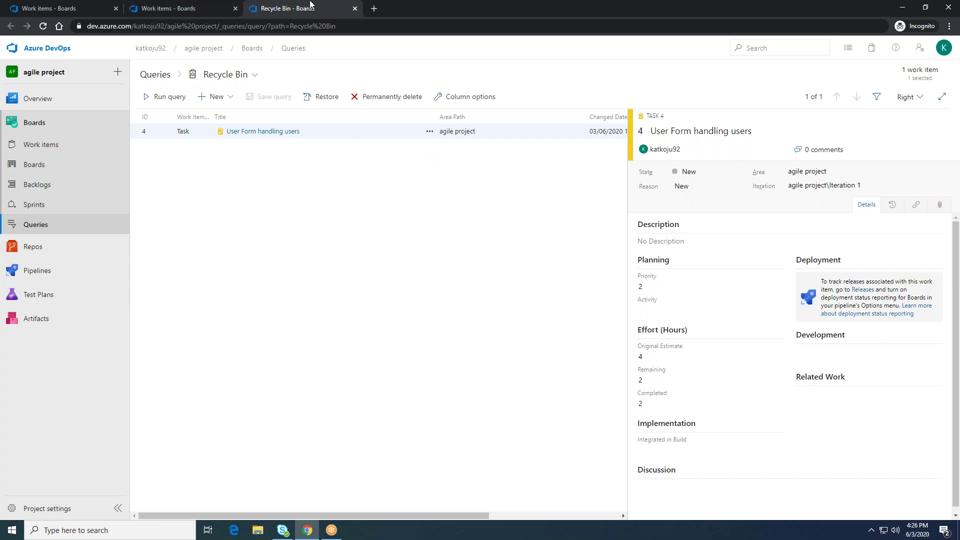
click(217, 10)
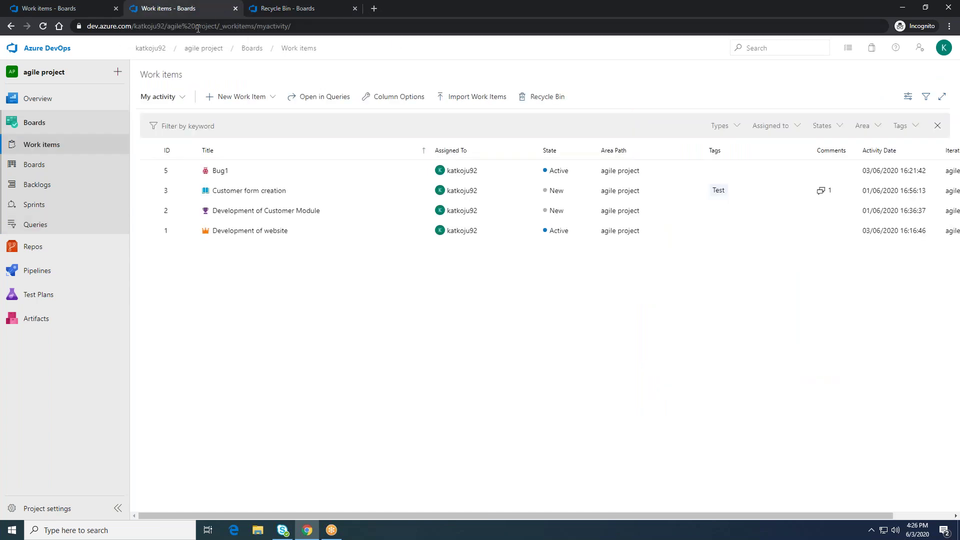
Step: Open the agile project Team's Epics backlog from Boards and expand the team backlog list
click(48, 194)
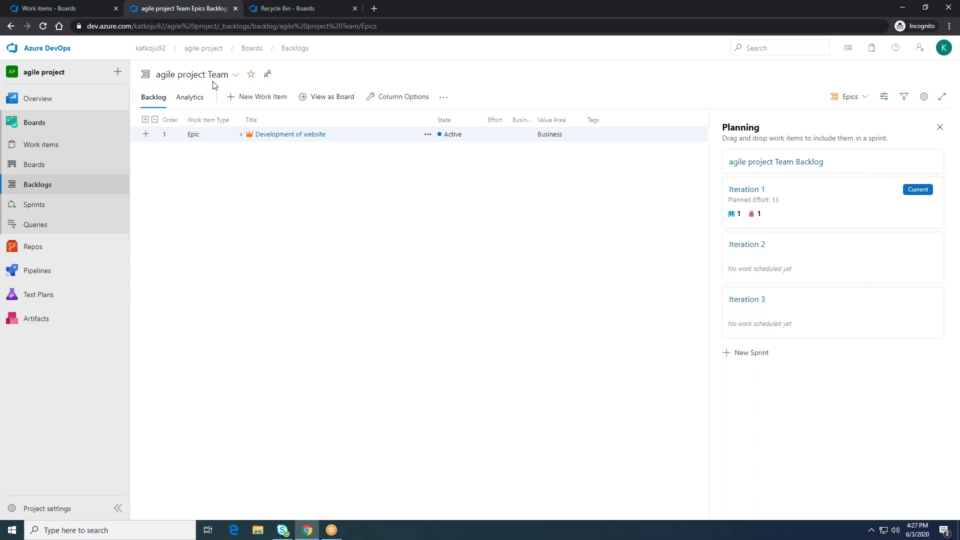
click(233, 75)
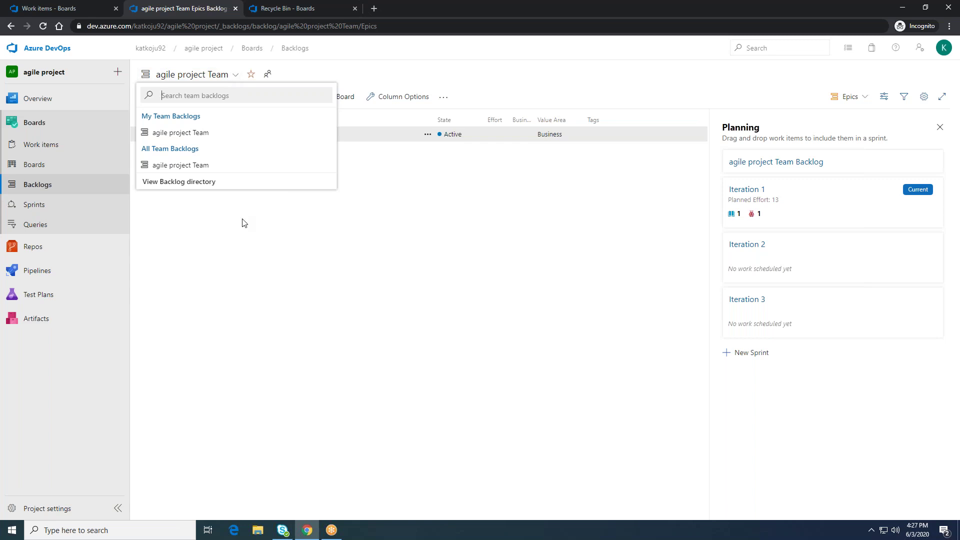
Step: Dismiss the team backlog list and open the agile project's Project settings overview
click(244, 223)
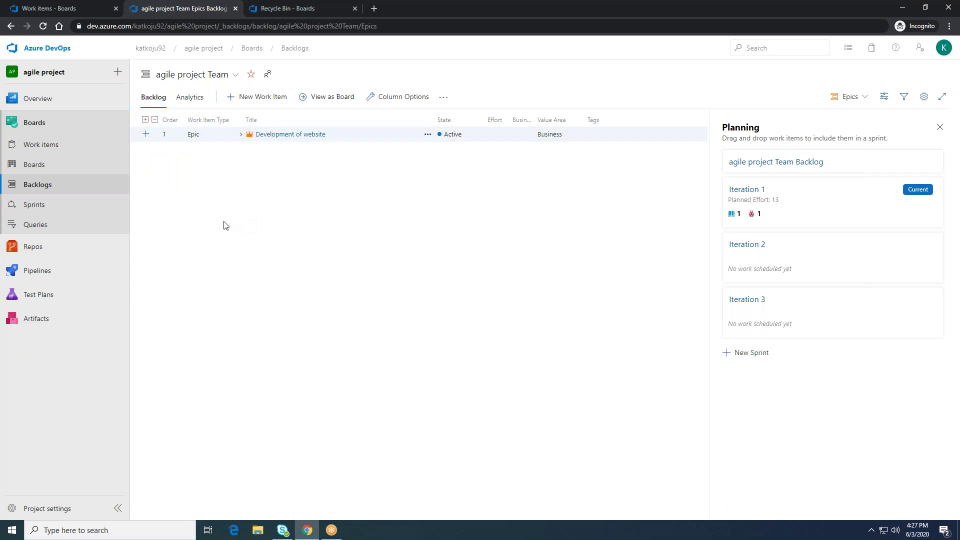
click(65, 508)
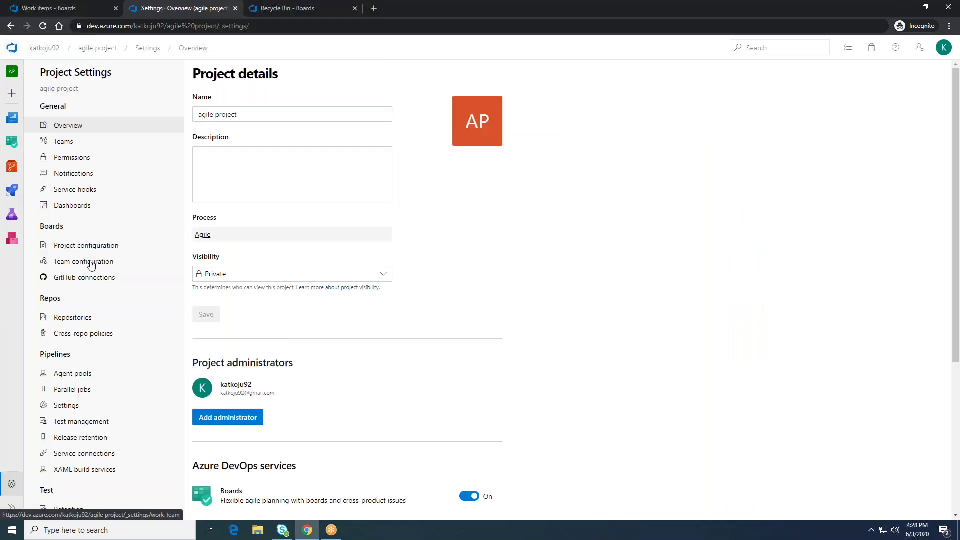
Step: Create a team named 'Developers' under Teams settings, then return to the agile project summary
click(60, 148)
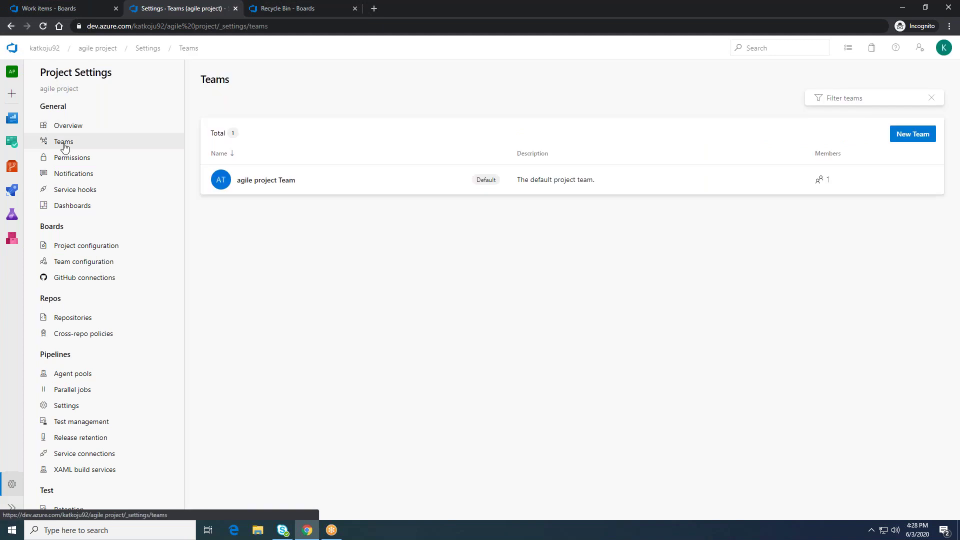
click(912, 134)
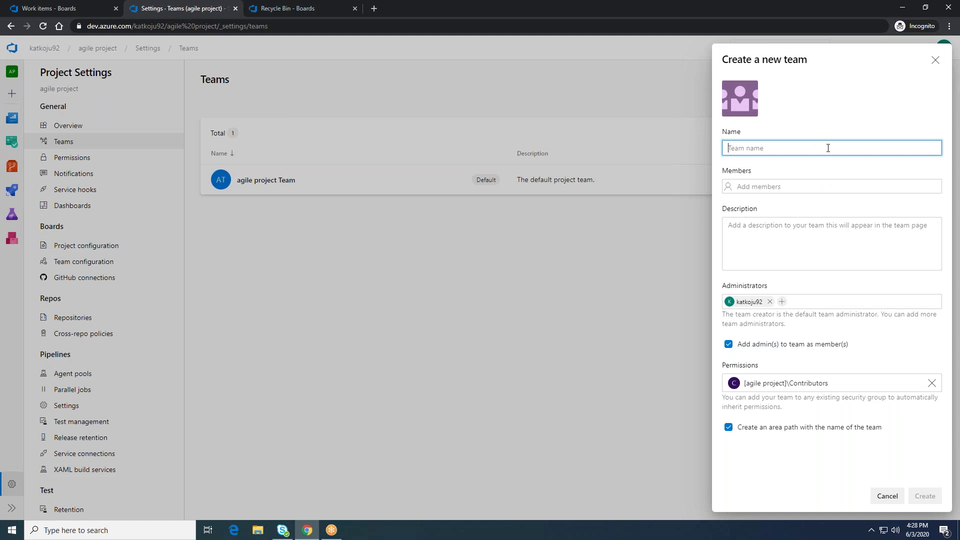
text(Develop)
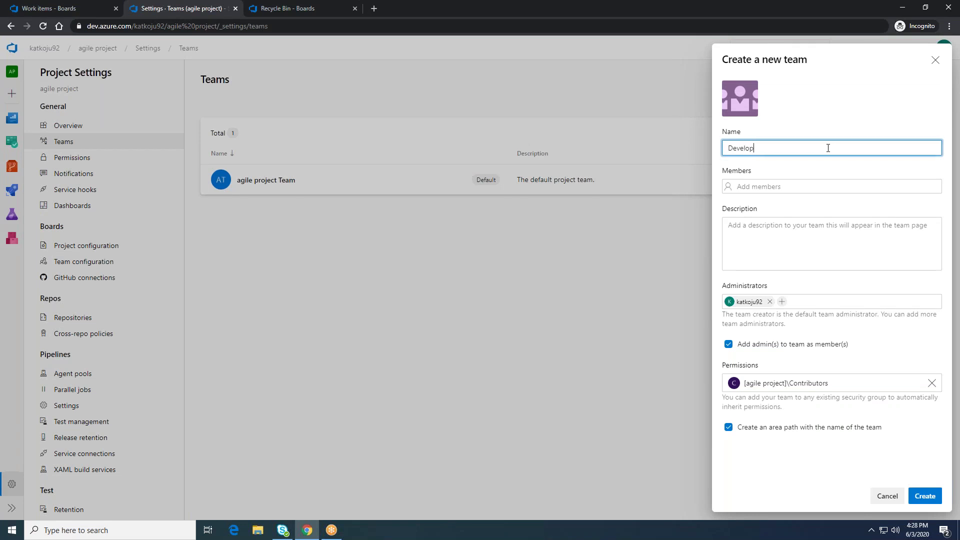
text(ers)
click(798, 189)
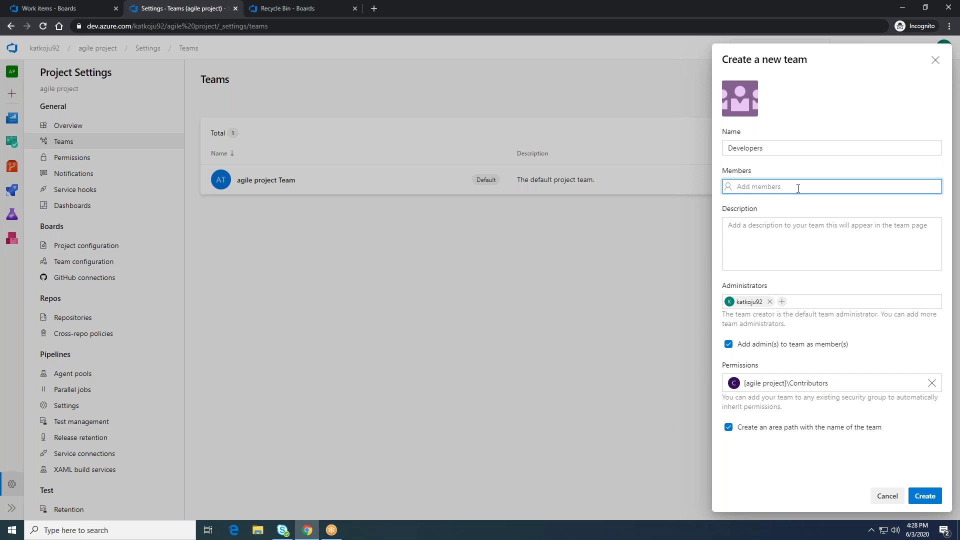
click(919, 499)
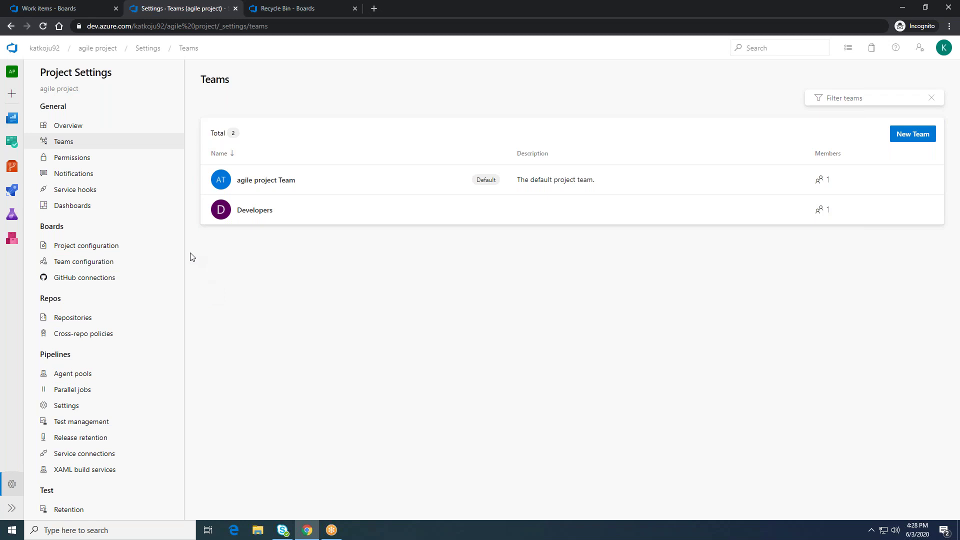
click(111, 54)
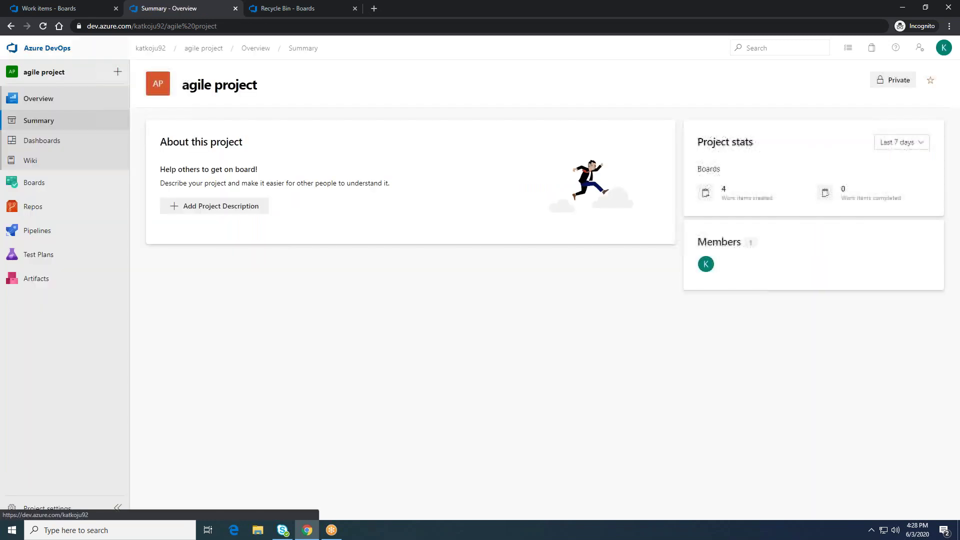
Step: Open Boards > Backlogs and pick the Developers team from the team picker
click(36, 186)
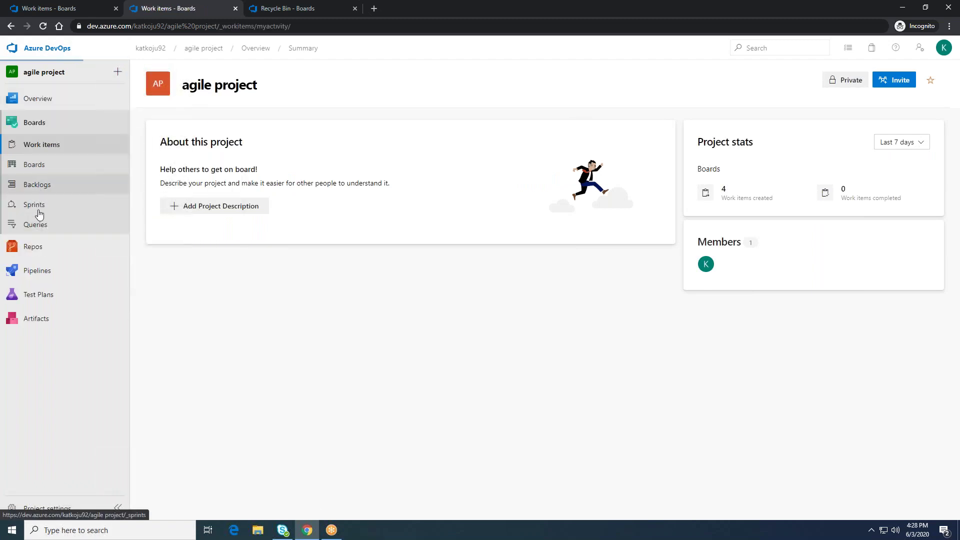
click(42, 186)
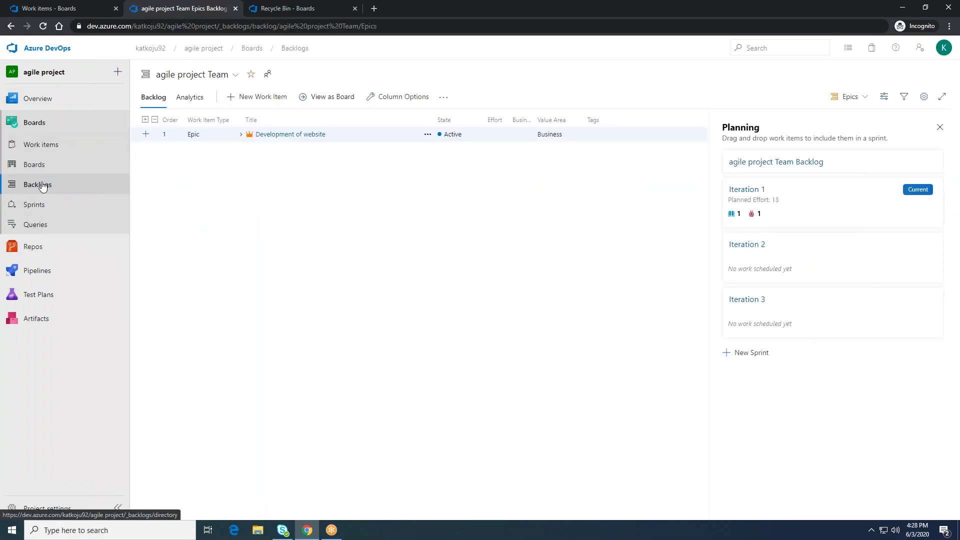
click(235, 75)
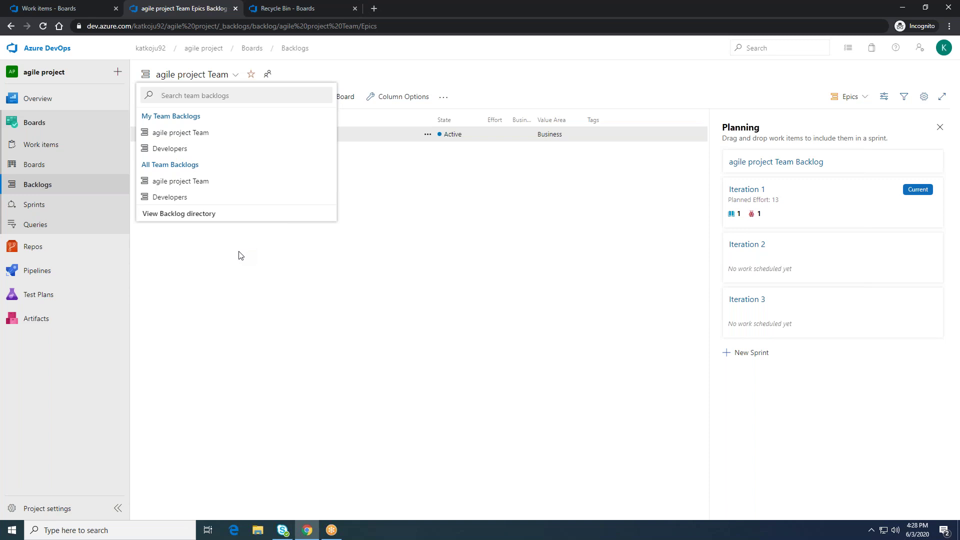
click(160, 149)
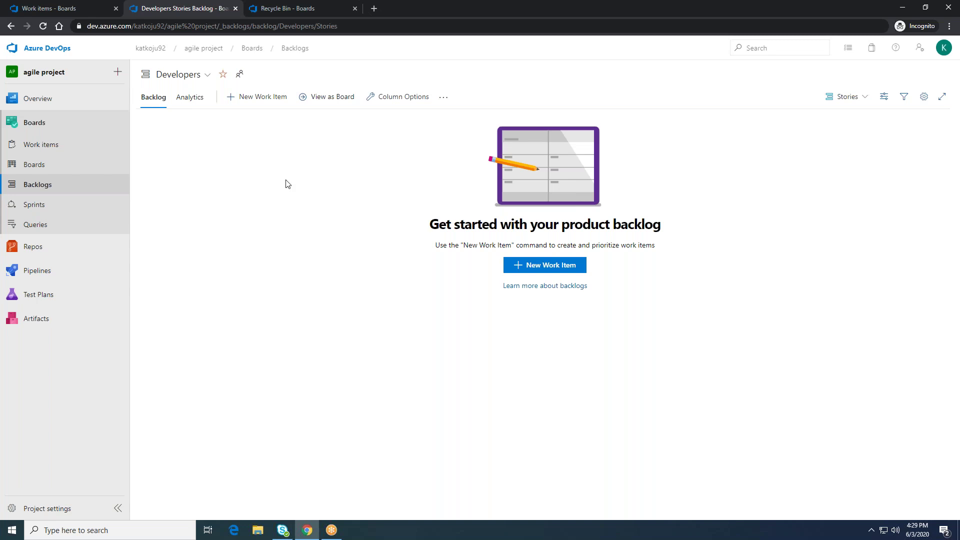
Step: Show the Developers team's side panel with its Boards, Backlogs and Overview dashboard
click(240, 75)
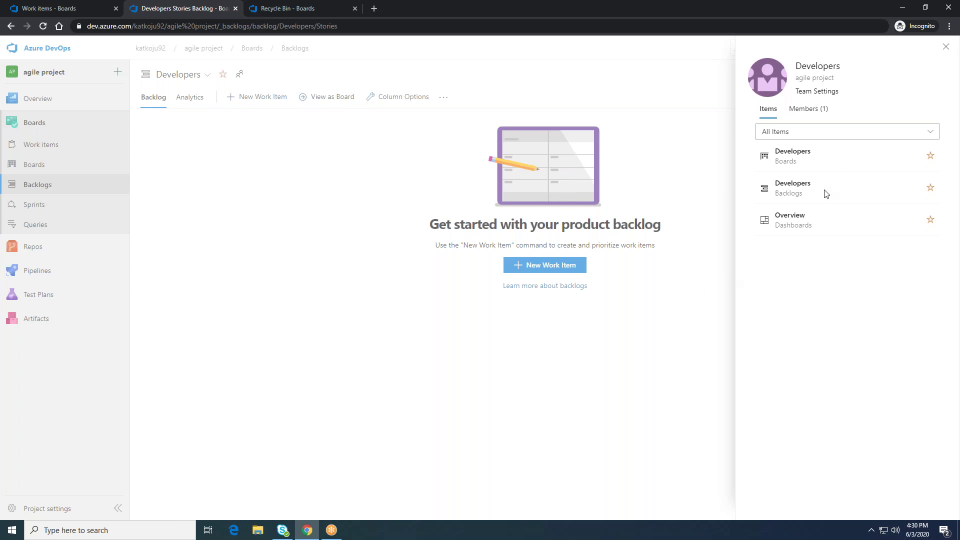
Step: Check the Developers team's single admin member on the Members (1) tab, then close the panel
click(815, 108)
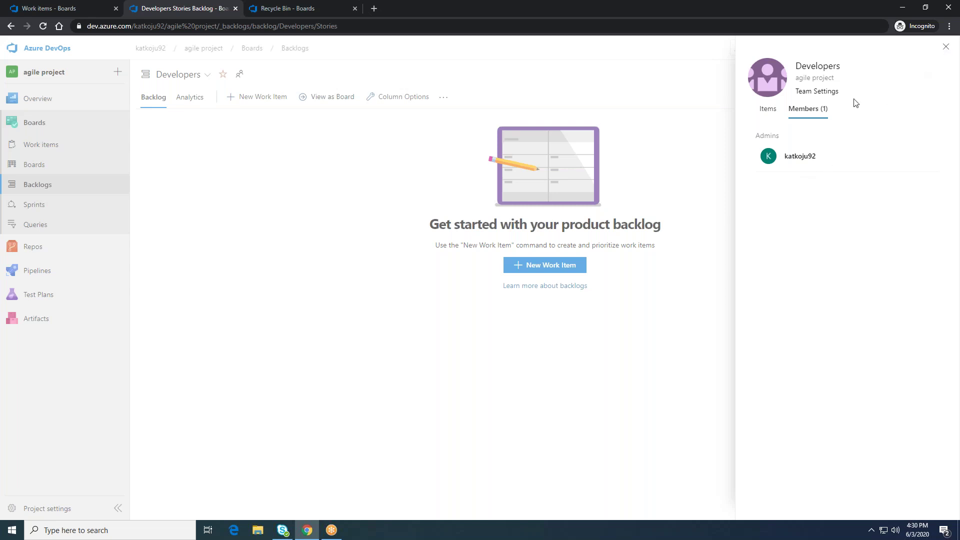
click(945, 48)
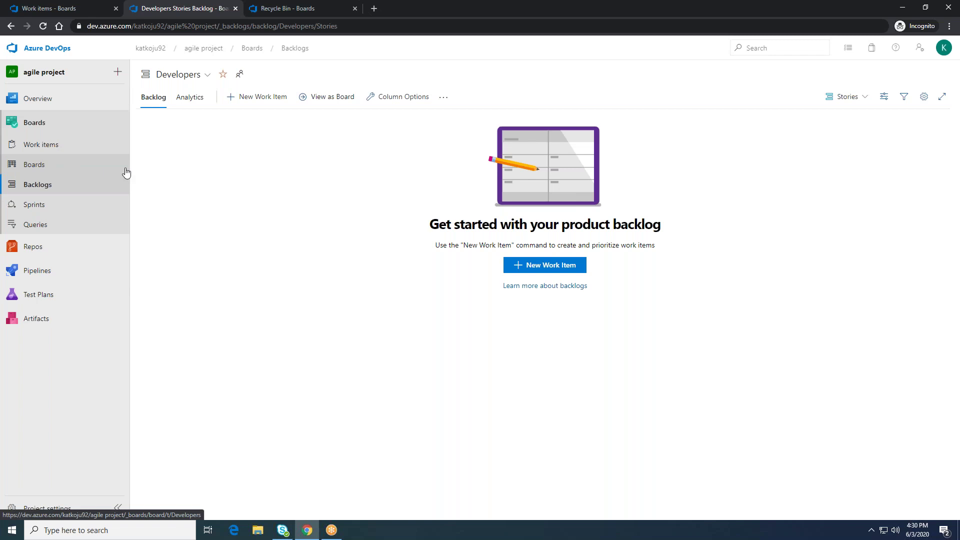
click(204, 75)
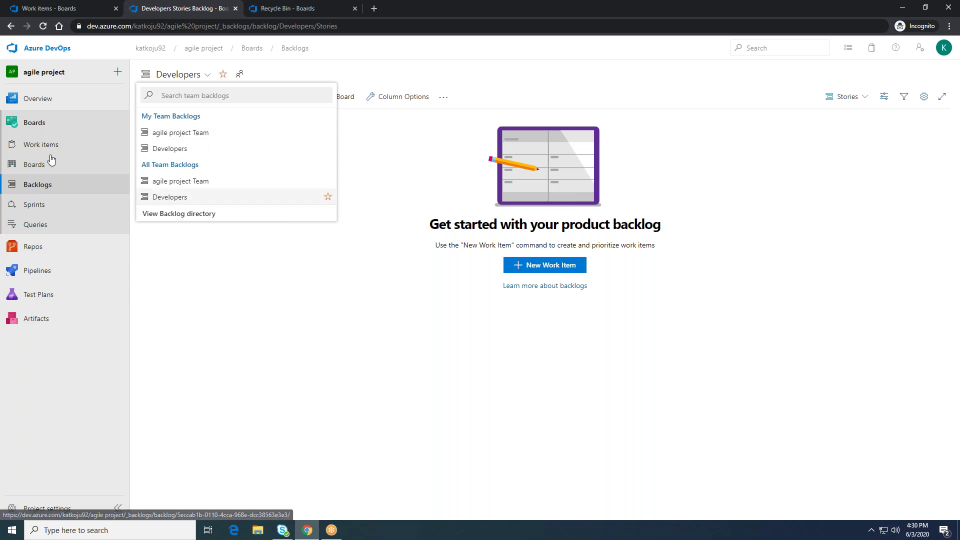
Step: Change the Developers backlog level from Stories to Features
click(303, 270)
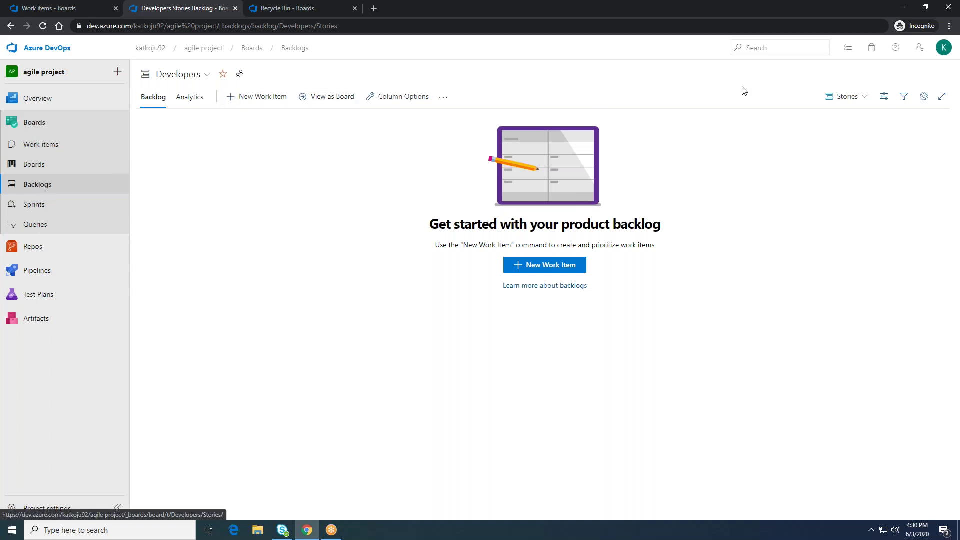
click(868, 99)
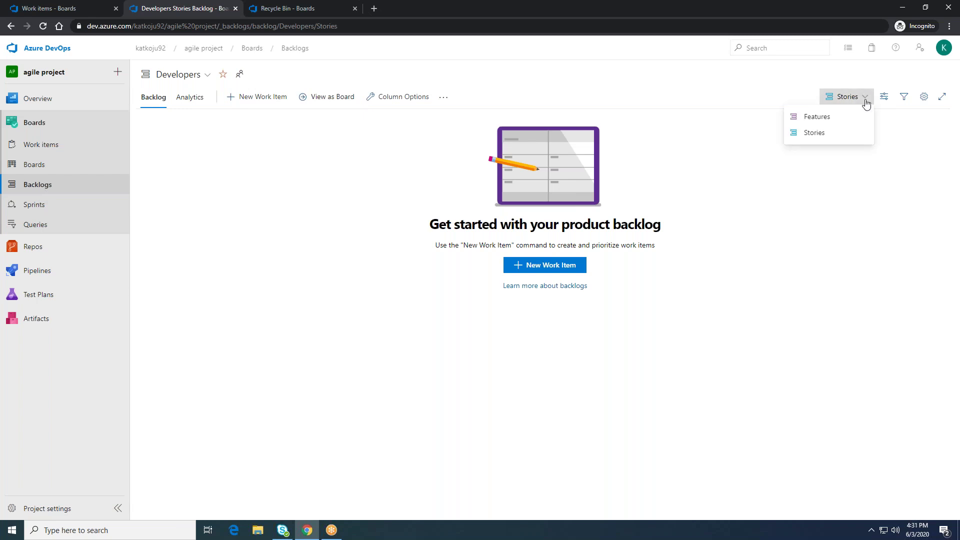
click(826, 120)
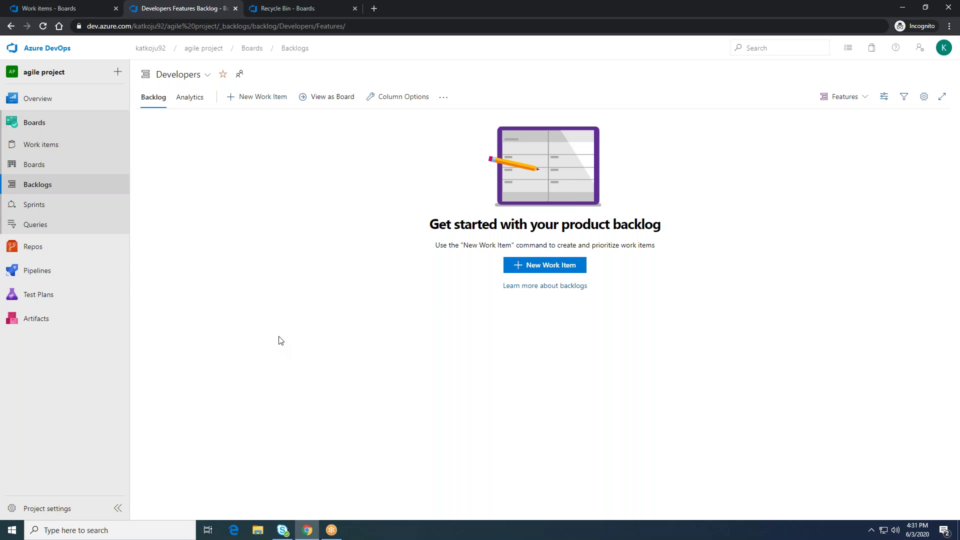
click(61, 509)
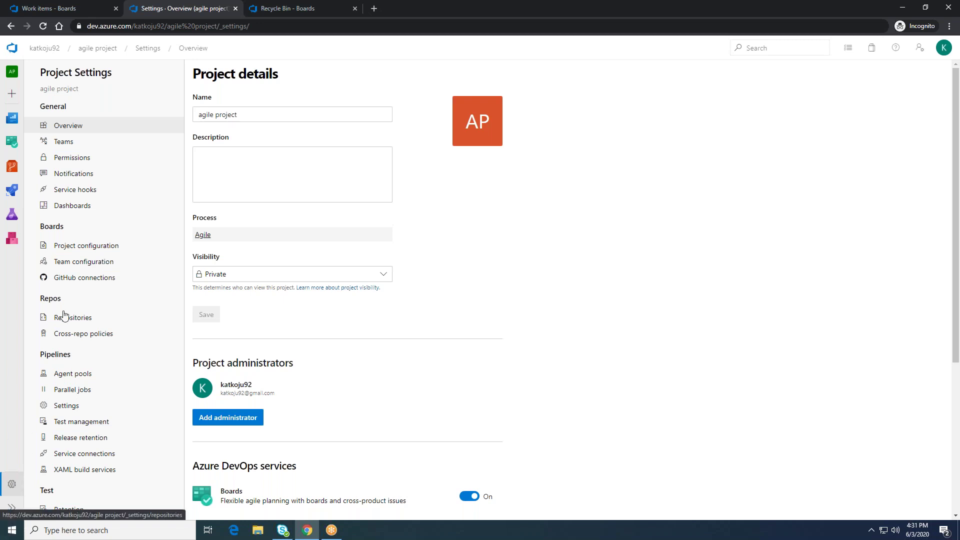
click(12, 484)
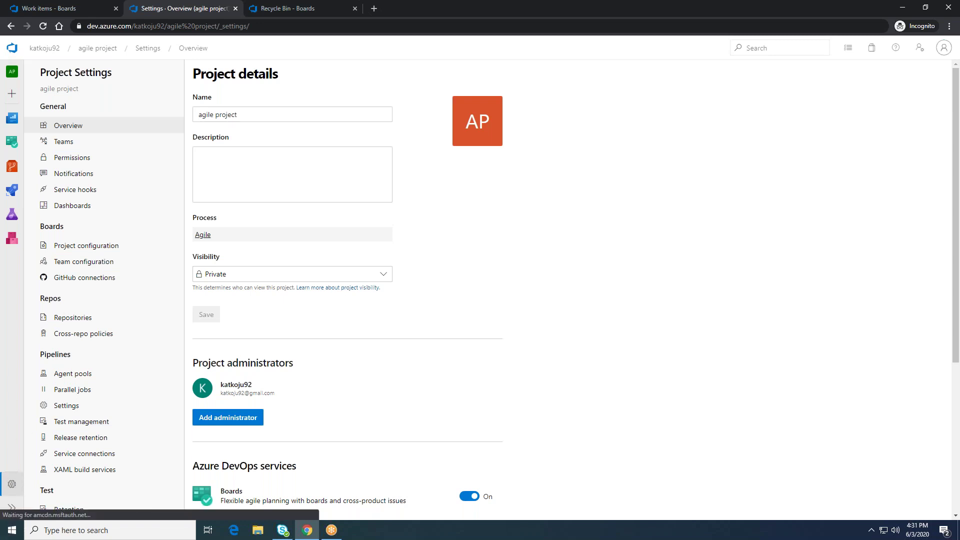
click(144, 49)
click(95, 48)
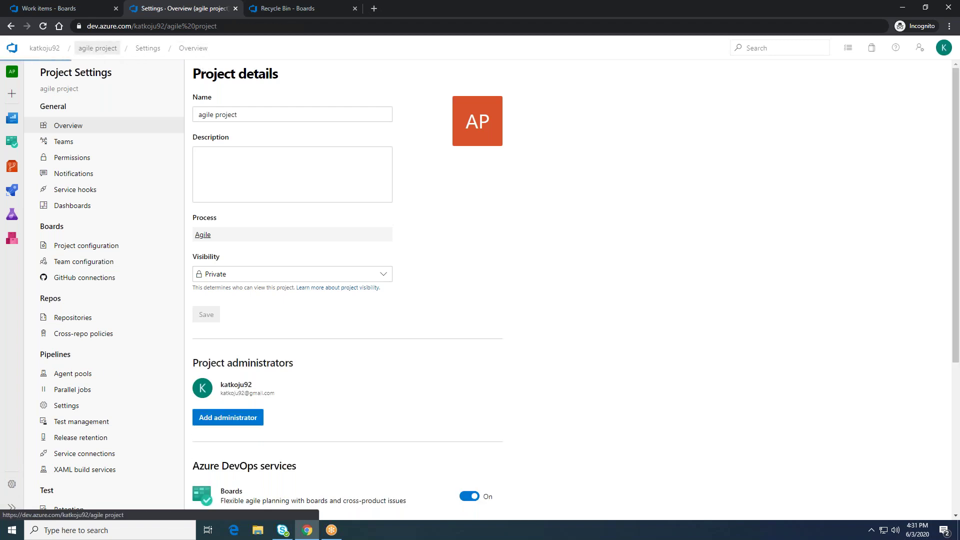
click(33, 186)
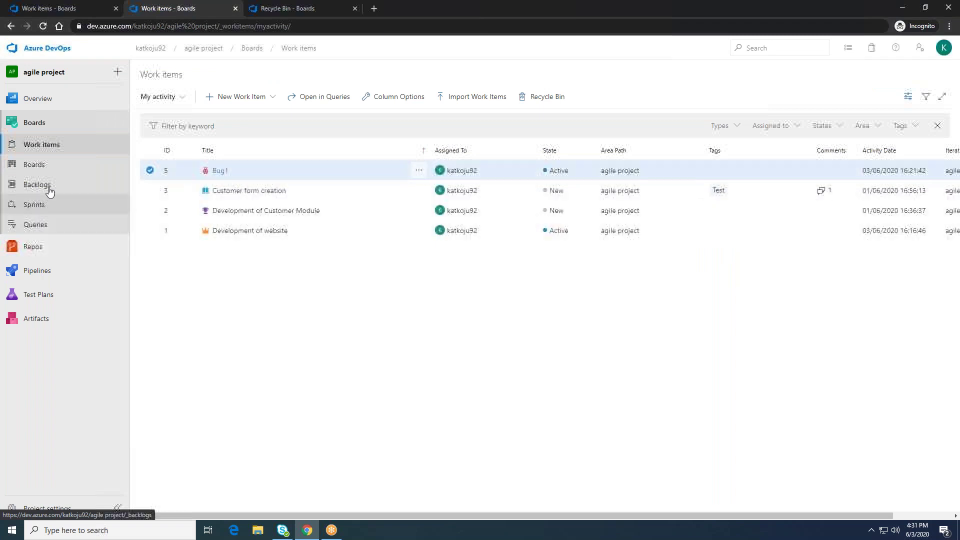
click(36, 185)
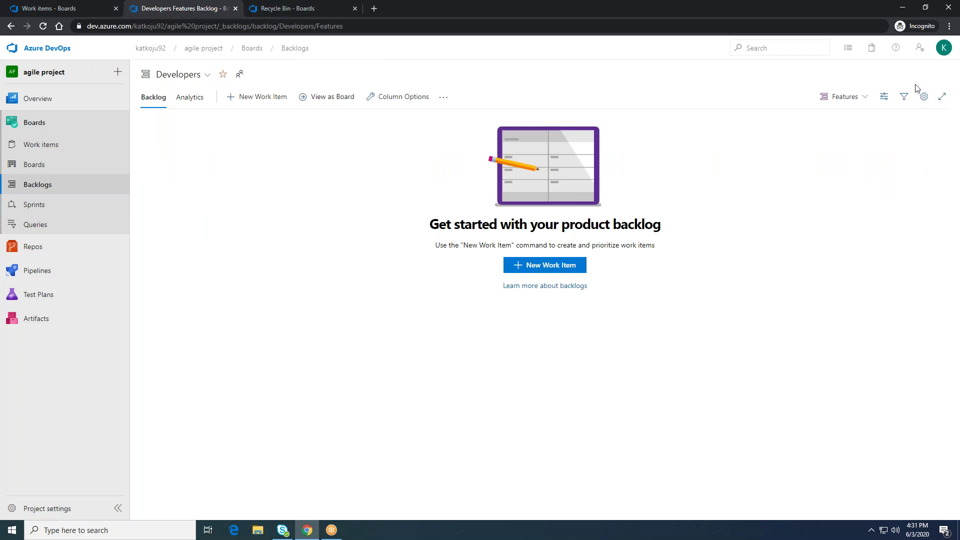
Step: Turn on the Epics backlog level in team settings, save, and view the Epics backlog
click(923, 97)
click(290, 202)
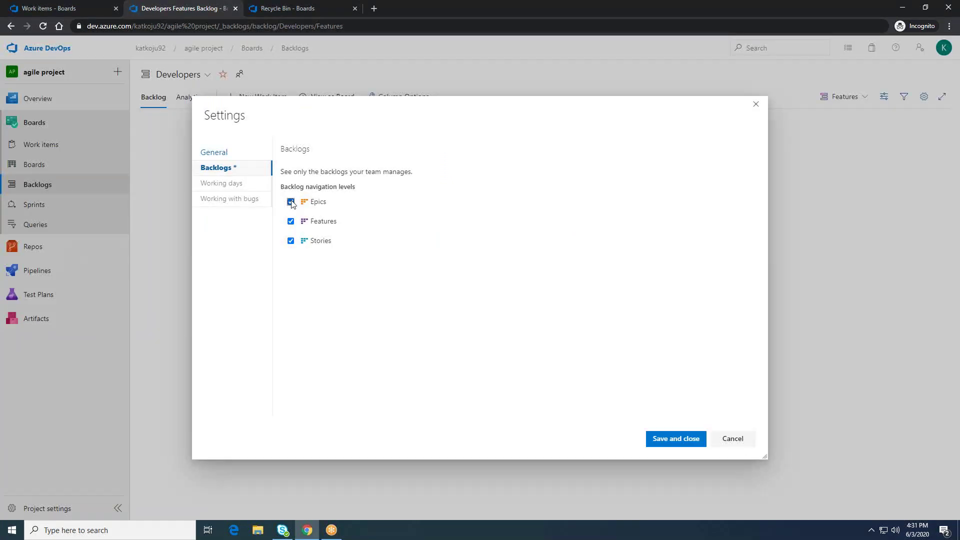
click(671, 440)
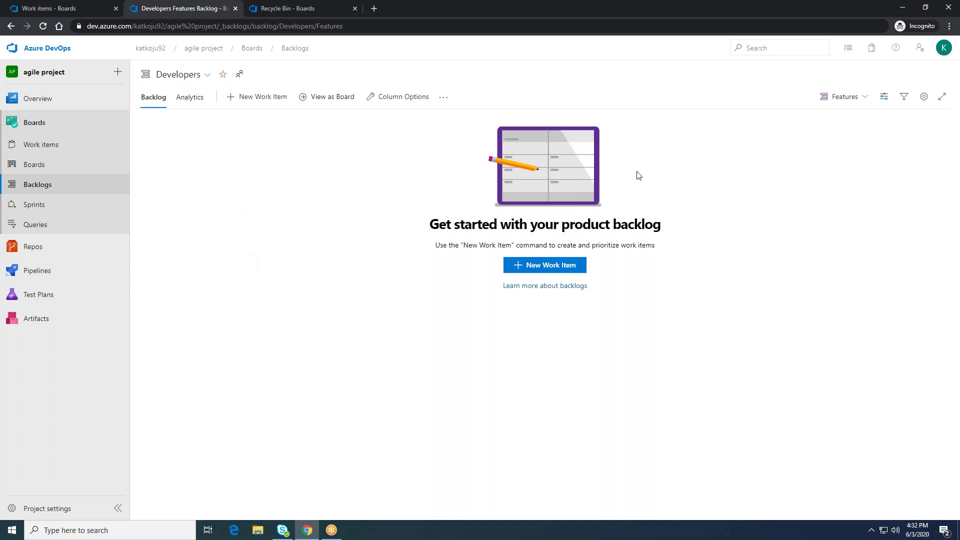
click(863, 98)
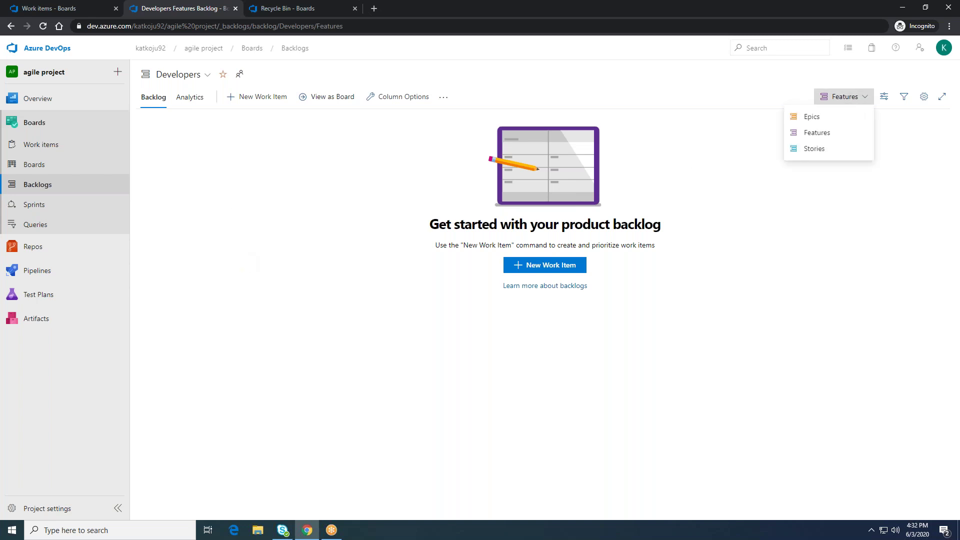
click(830, 117)
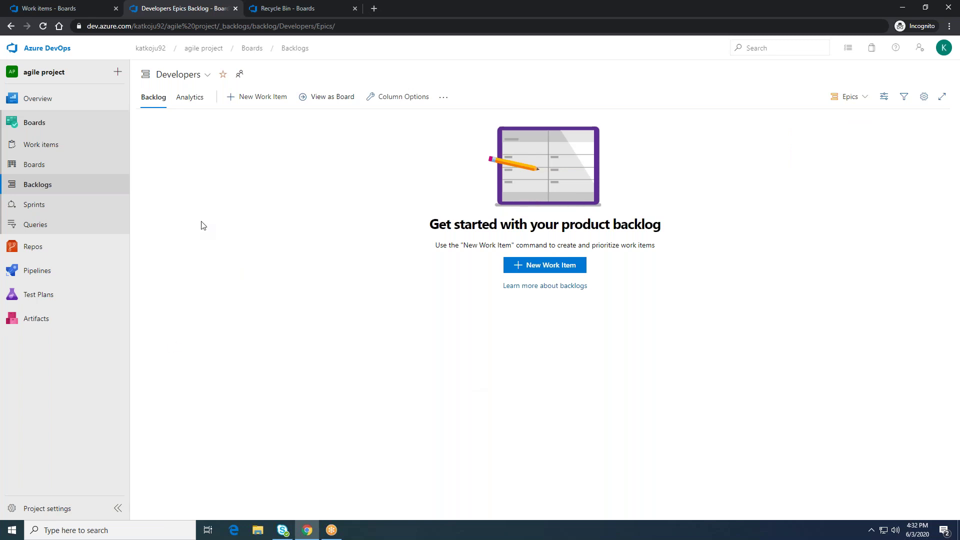
Step: Begin a new Epic entry, abandon it, and reload the Epics backlog
click(528, 269)
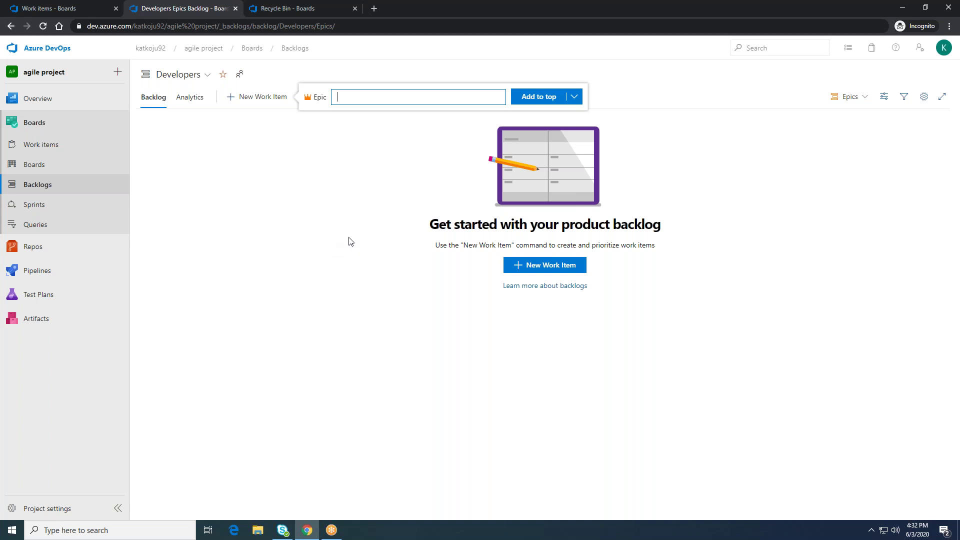
text(estEpic)
click(573, 97)
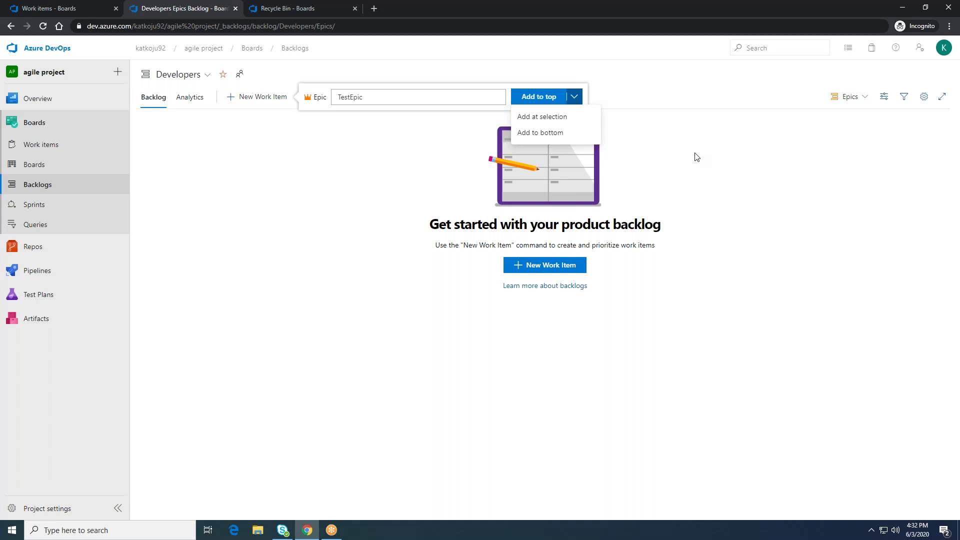
click(690, 155)
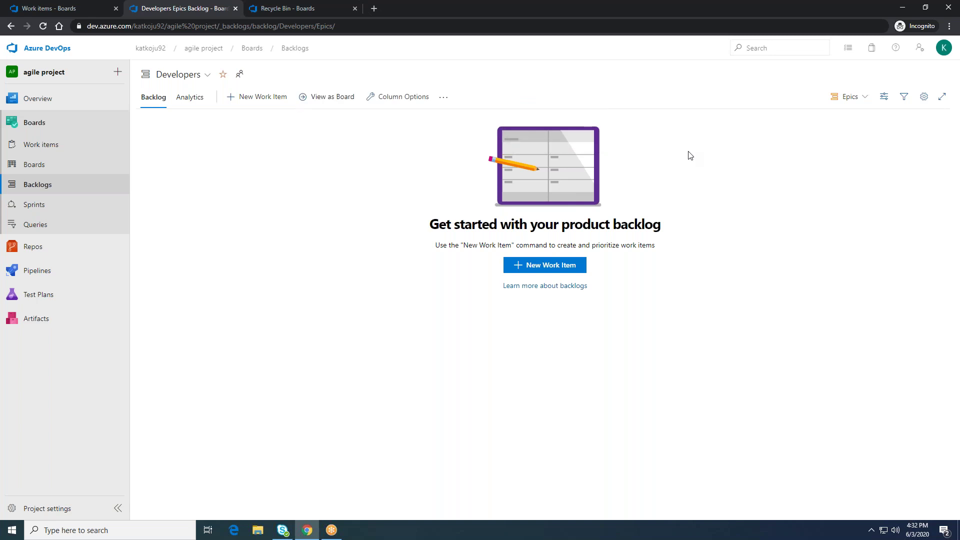
click(273, 98)
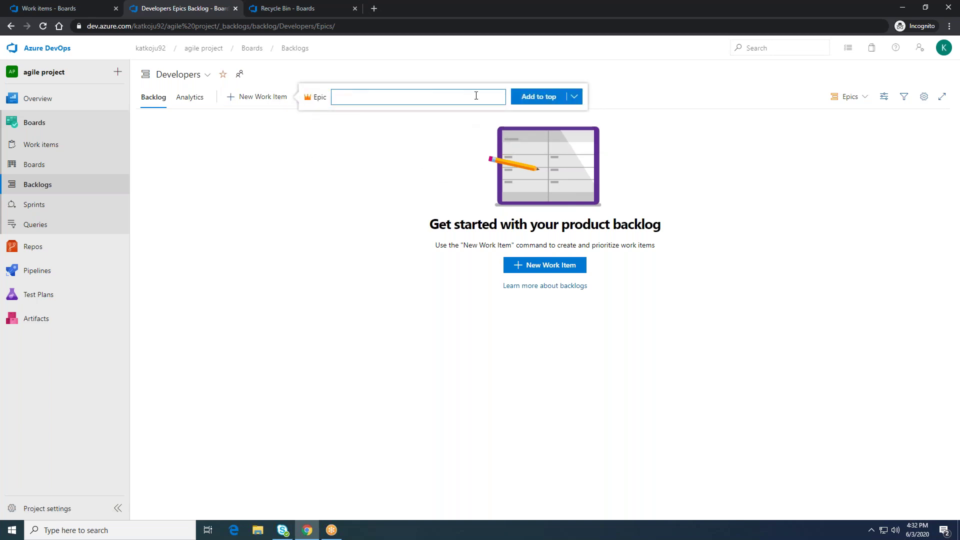
click(370, 237)
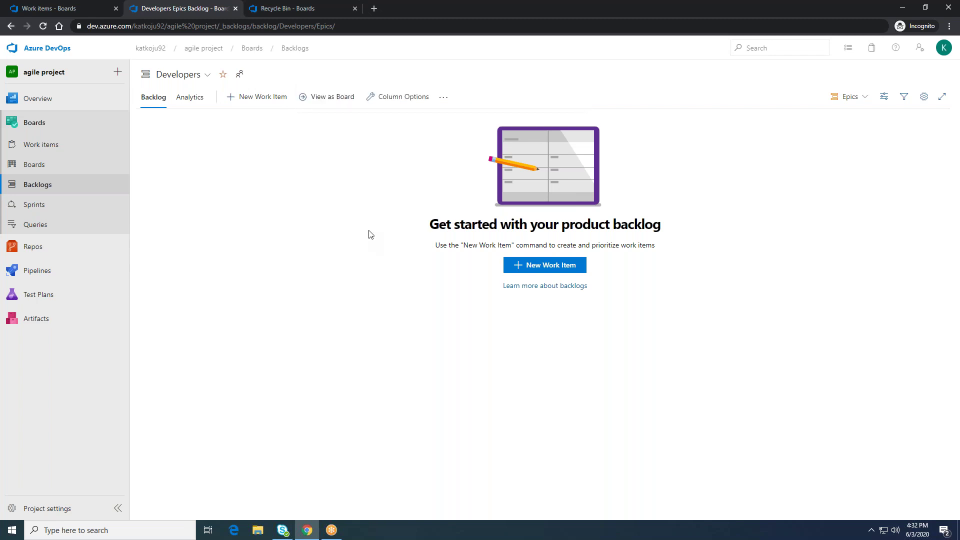
click(43, 26)
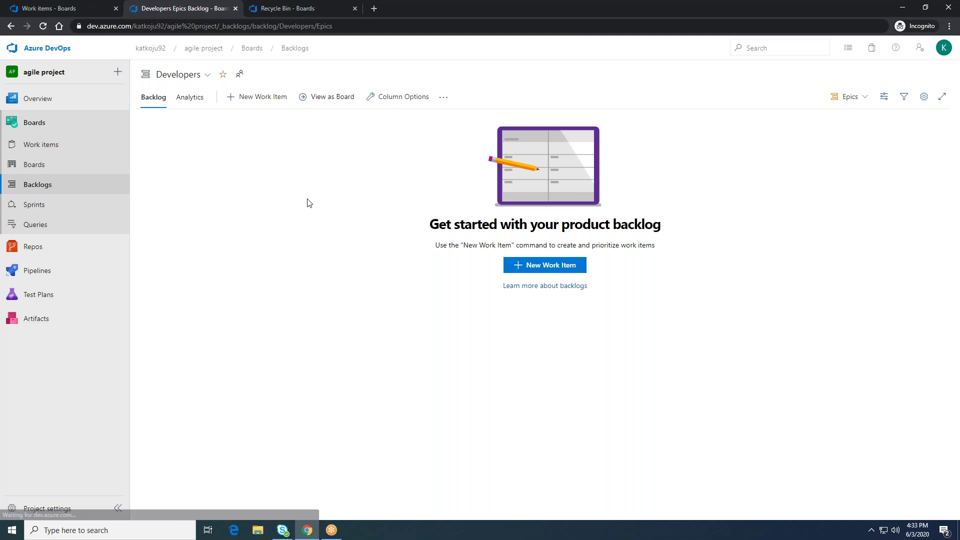
Step: Enter the Epic title 'TestEpic' and add it to the top of the backlog
click(275, 104)
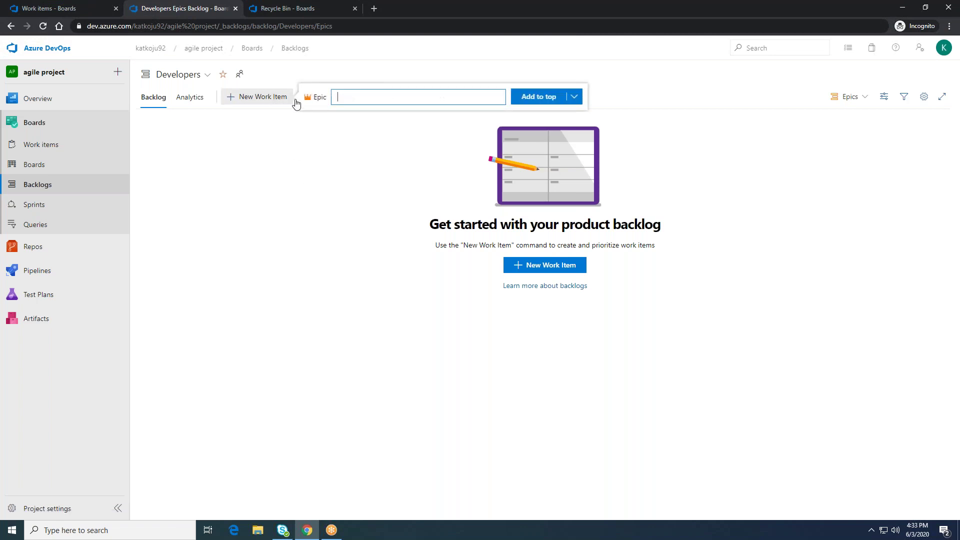
text(ts)
key(BackSpace)
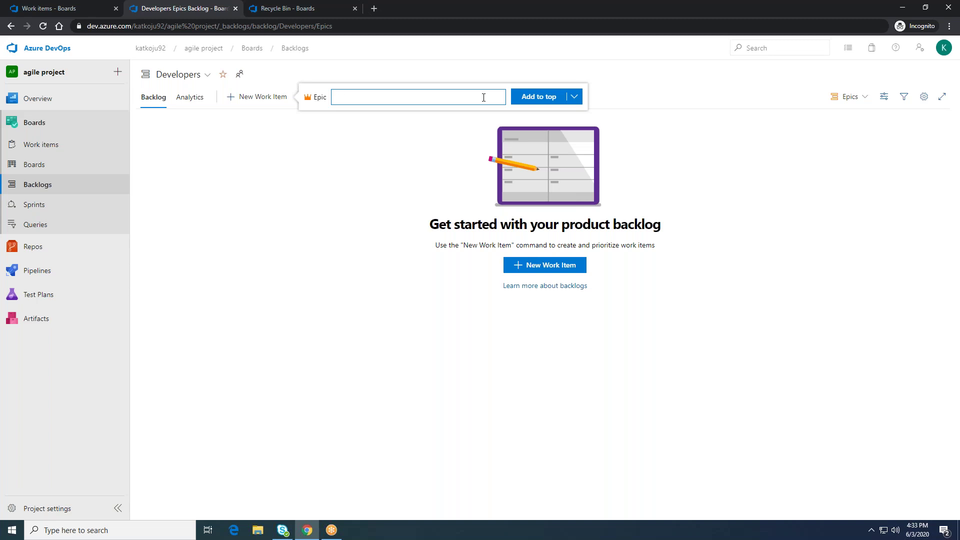
text(TestEpic)
click(536, 103)
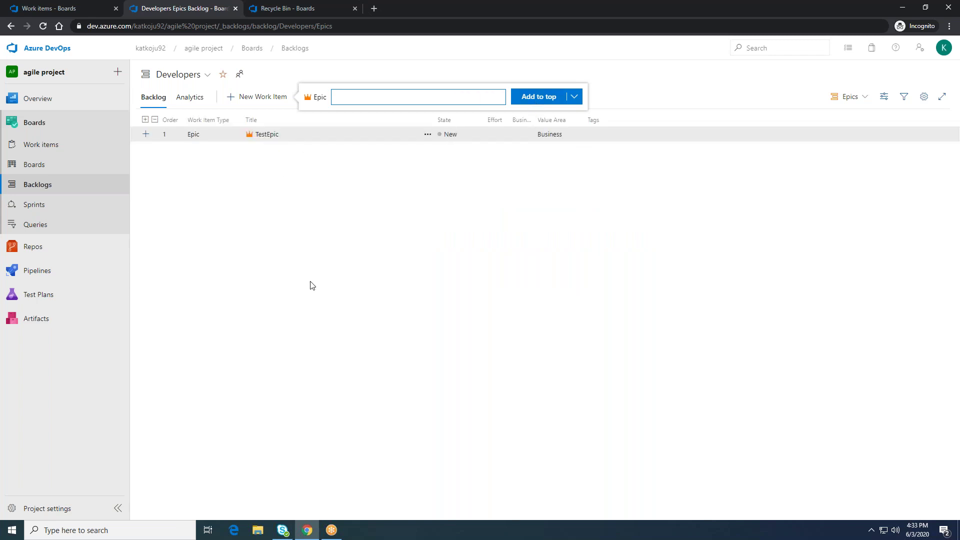
click(278, 191)
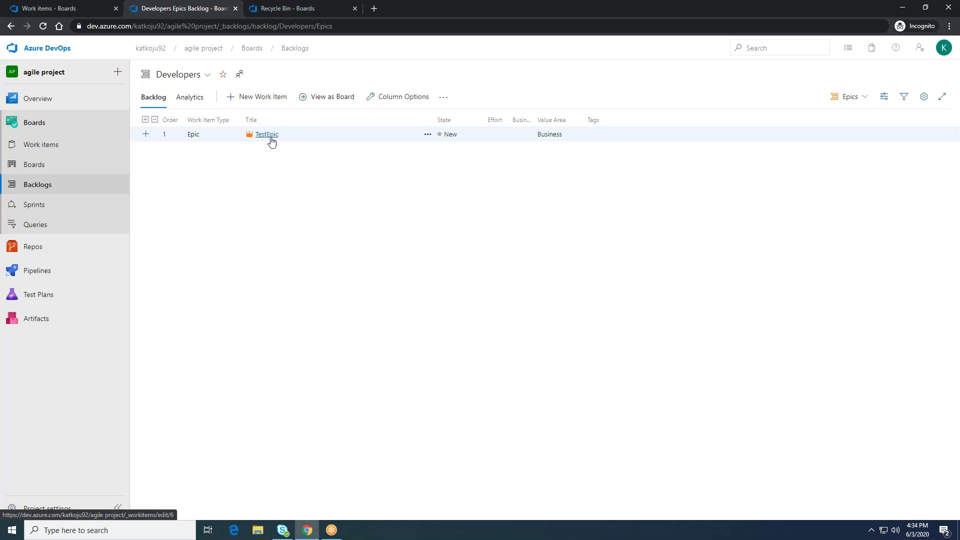
Step: Open the Epics backlog-level dropdown on the Developers backlog
click(863, 98)
Step: Switch to the Features backlog and add a feature titled TestFeature at the top
click(855, 138)
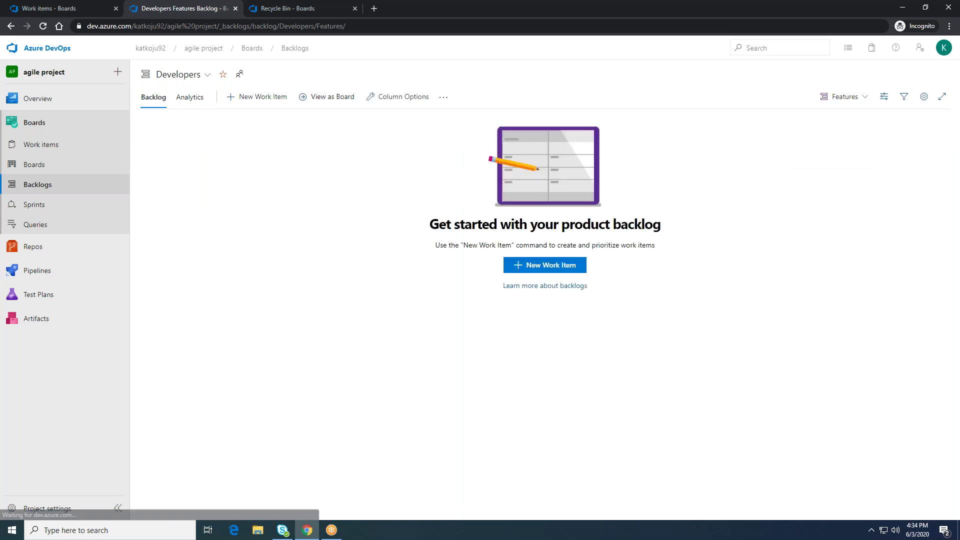
click(271, 99)
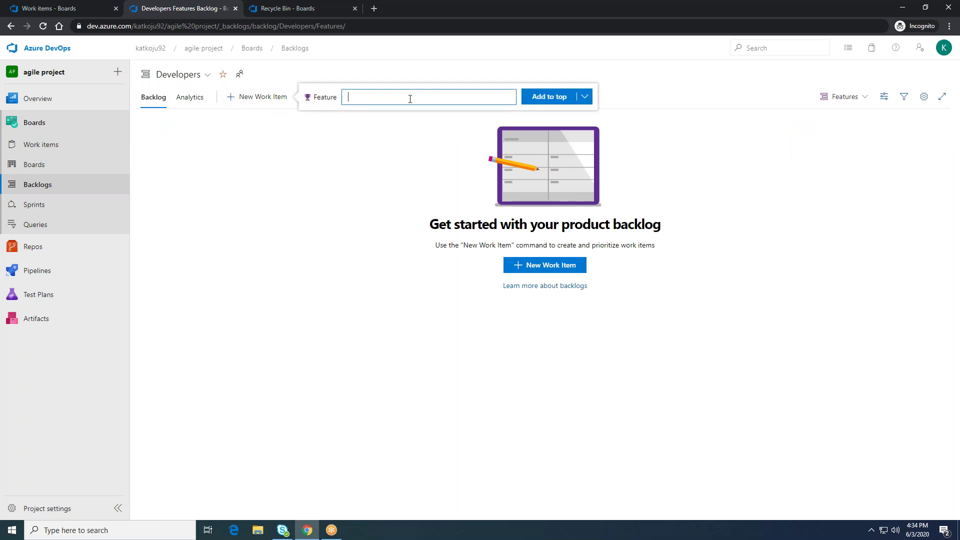
text(TestFeature)
click(546, 102)
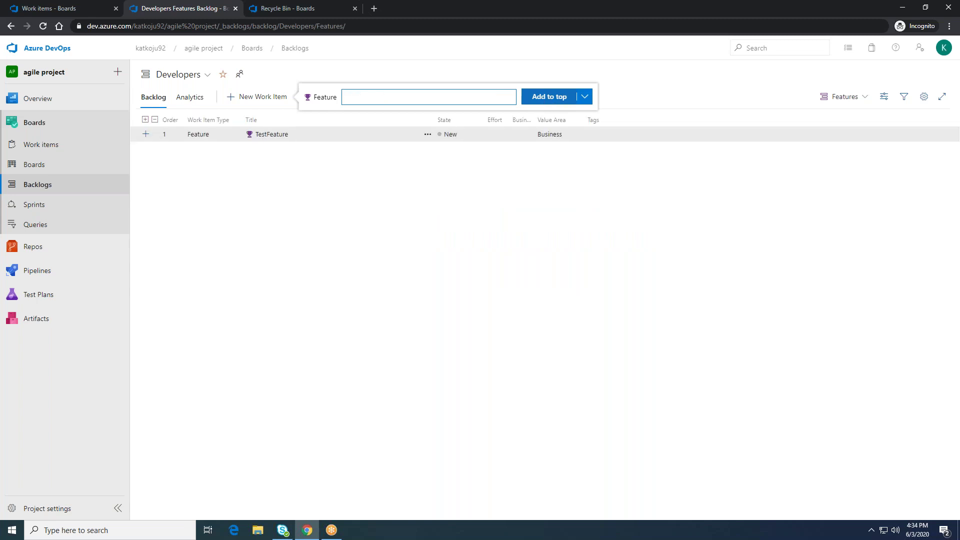
click(236, 213)
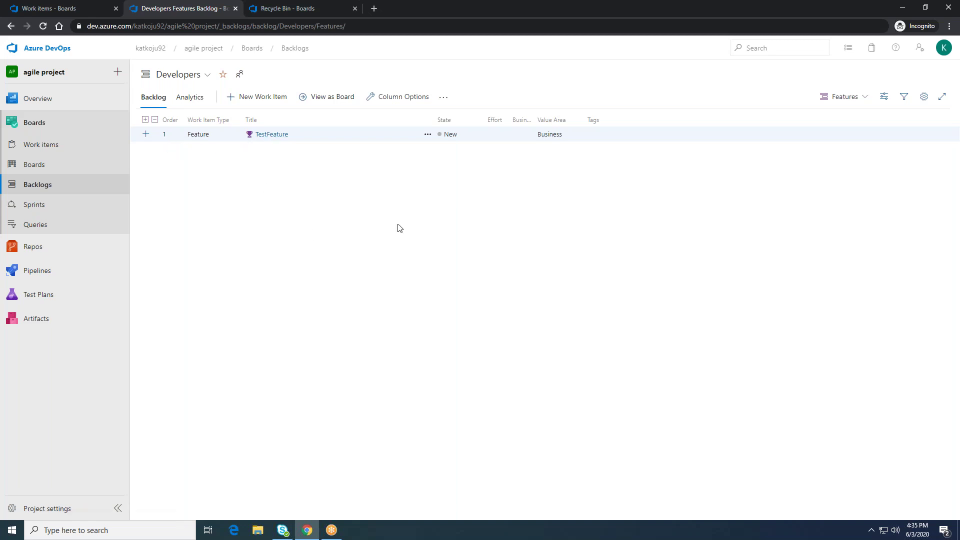
Step: Switch to the Stories backlog, add user story Teststory at the top, and open it
click(858, 97)
click(832, 148)
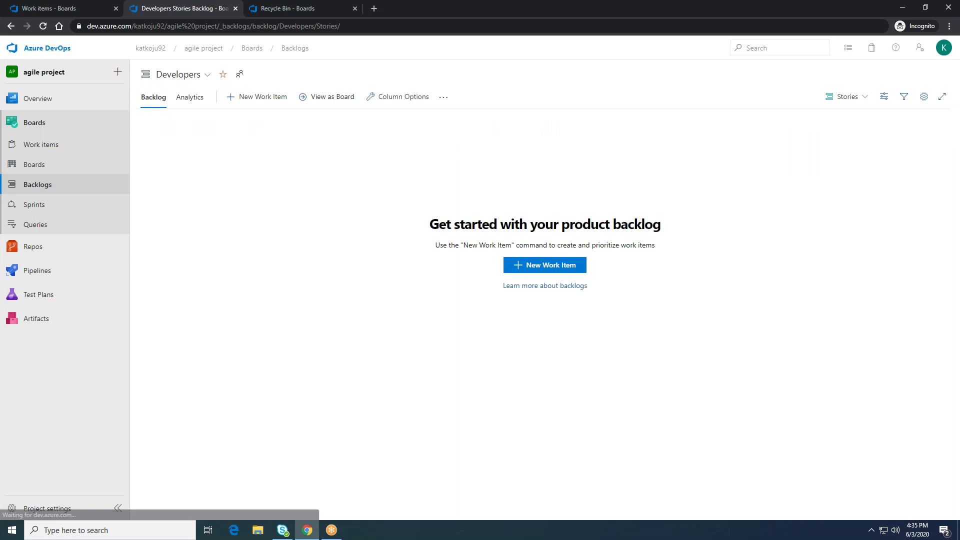
click(523, 266)
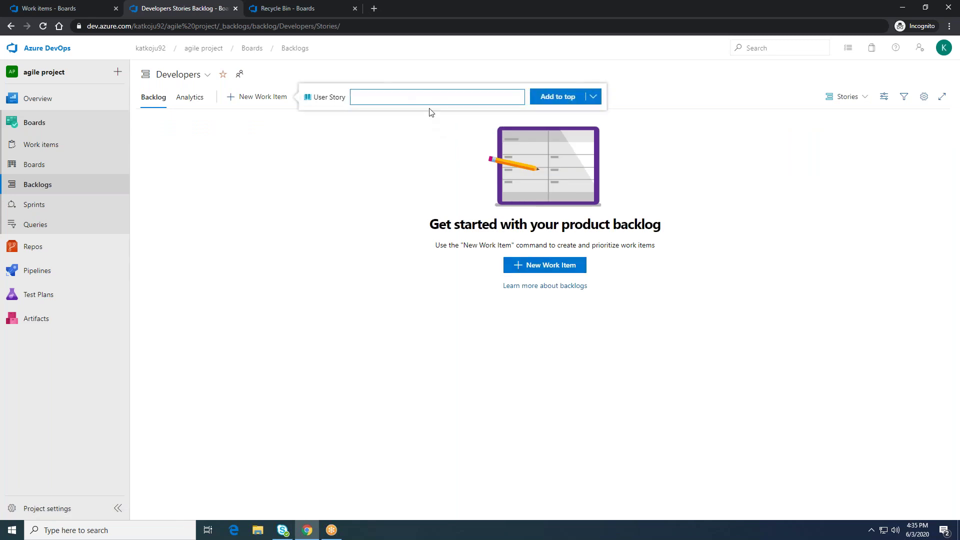
text(Teststory)
click(545, 97)
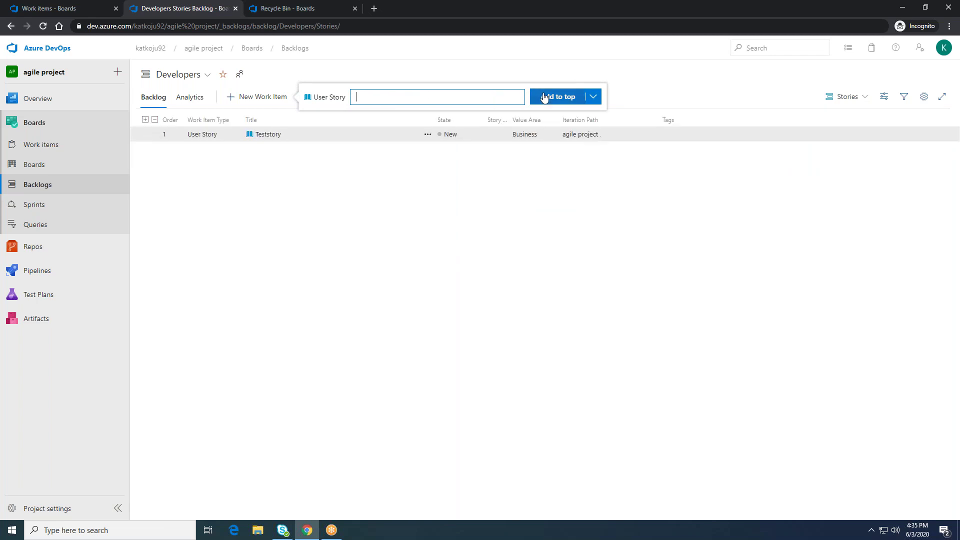
click(378, 292)
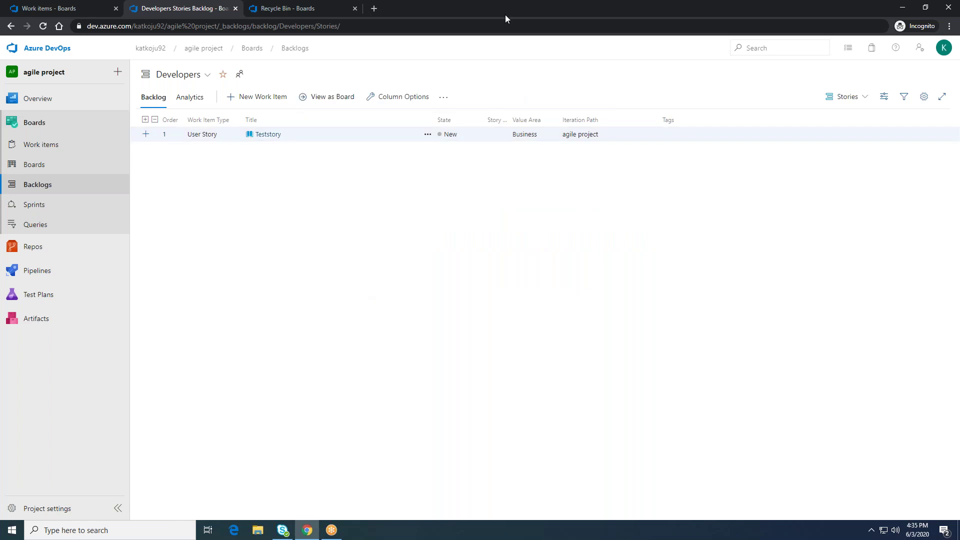
click(273, 134)
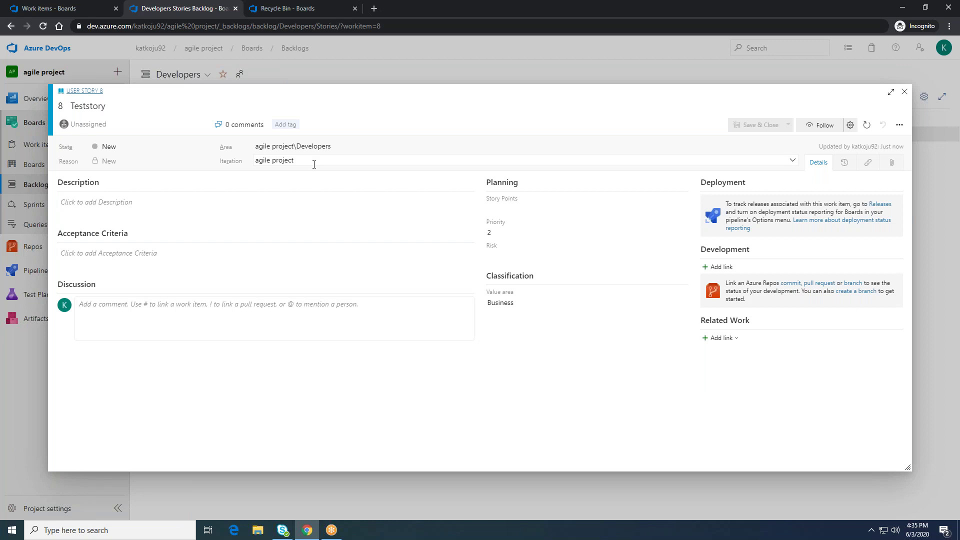
Step: Set Teststory's iteration to agile project\Iteration 1 and save and close it
click(403, 161)
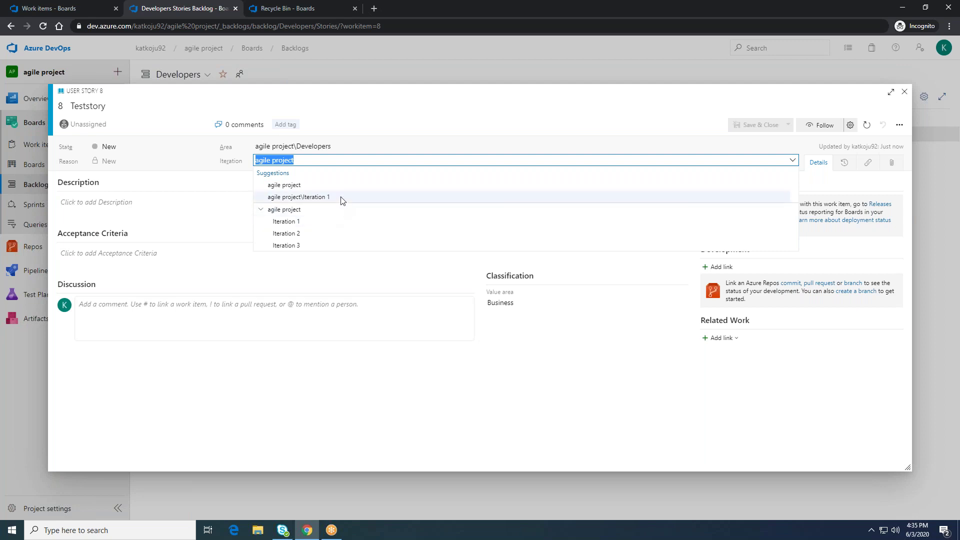
click(294, 223)
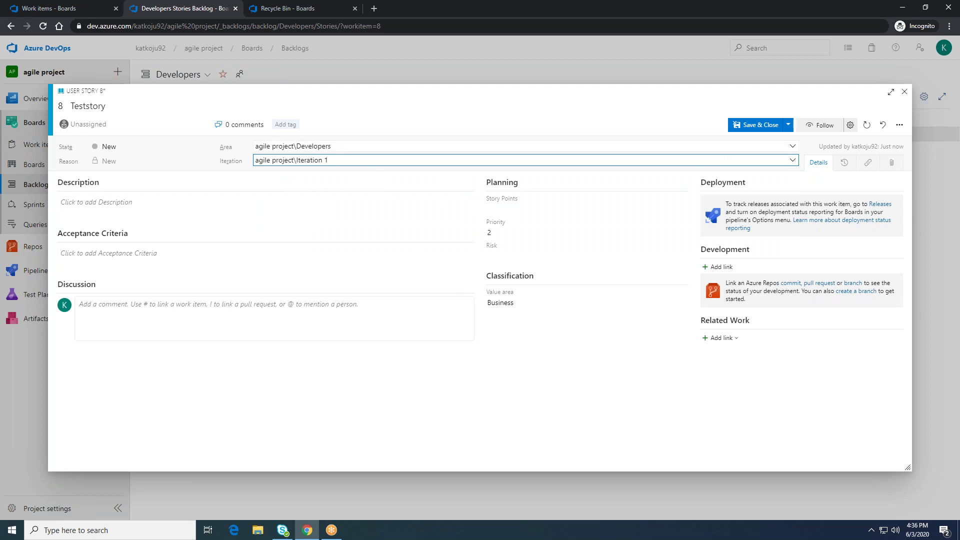
click(756, 125)
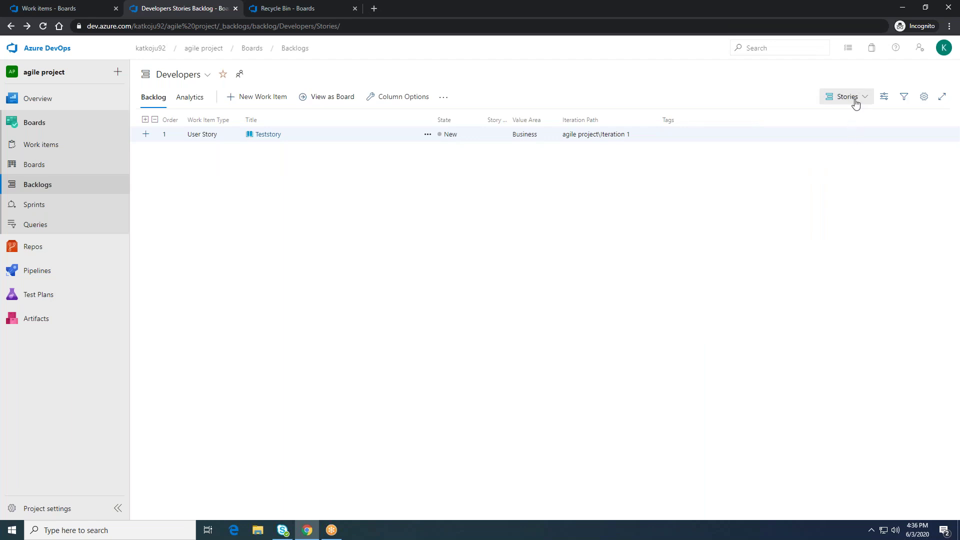
Step: Add a user story titled Story2 to the top of the Stories backlog
click(277, 100)
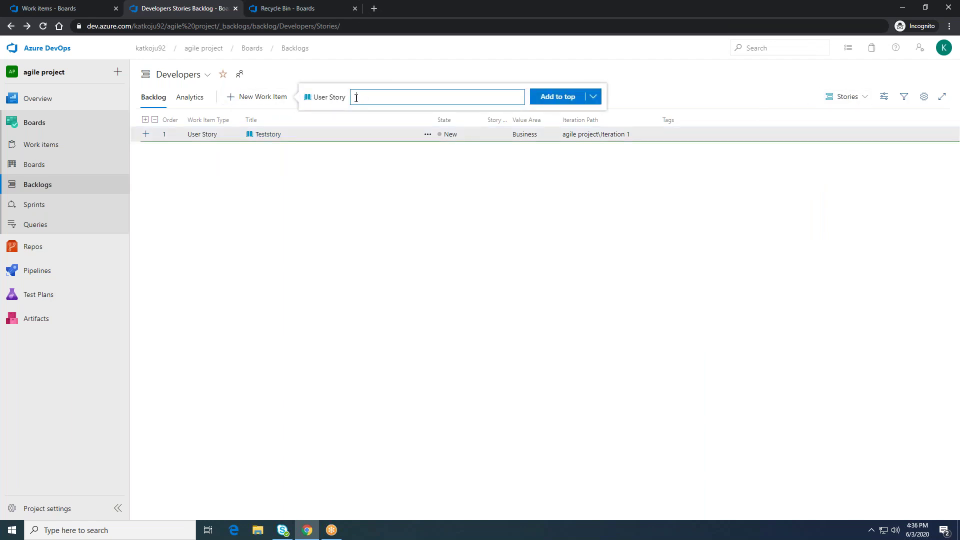
text(Story2)
click(550, 99)
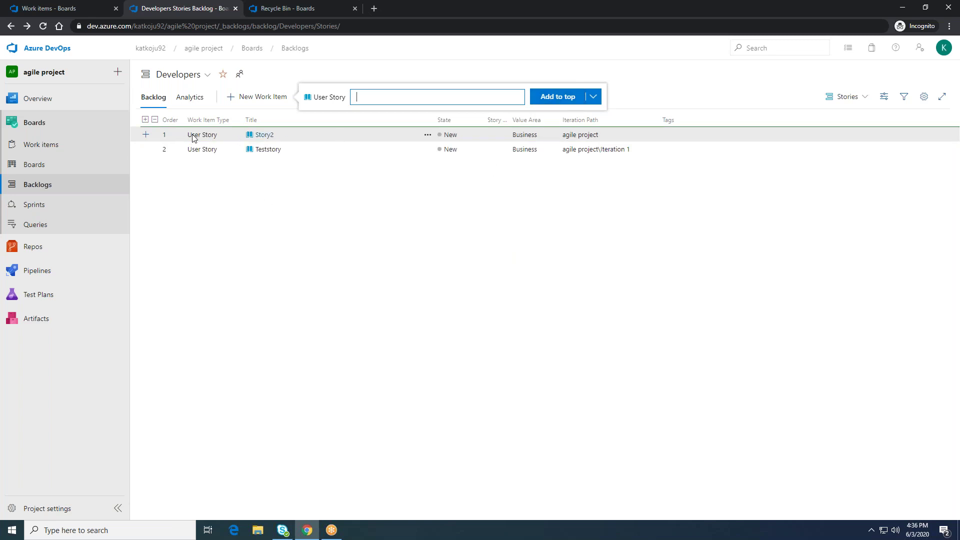
Step: Open Story2, set its iteration to agile project\Iteration 2, and save and close
click(259, 135)
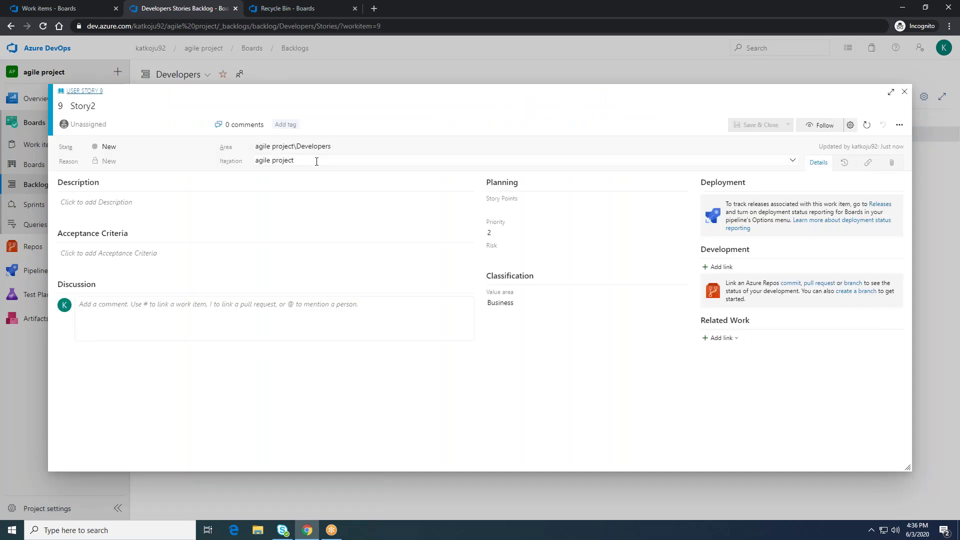
click(316, 161)
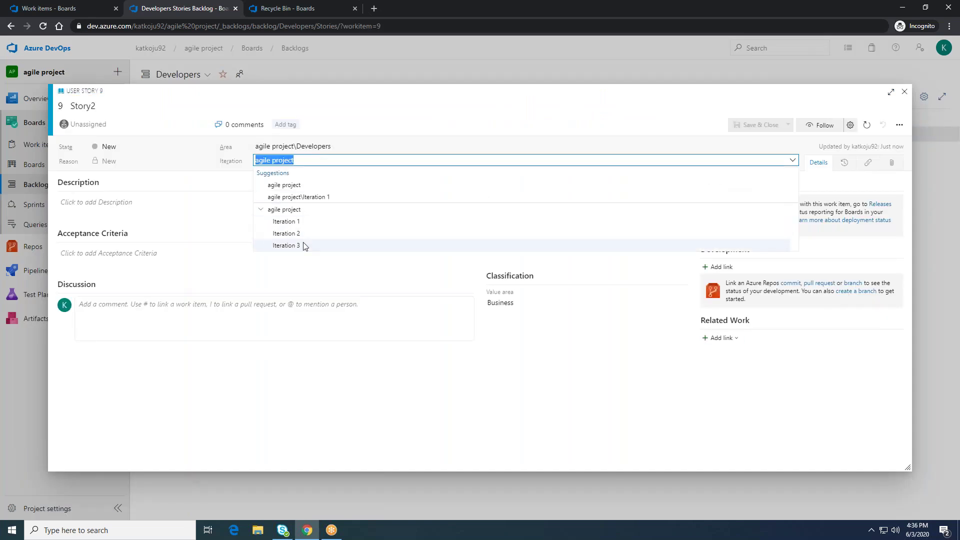
key(Up)
click(308, 234)
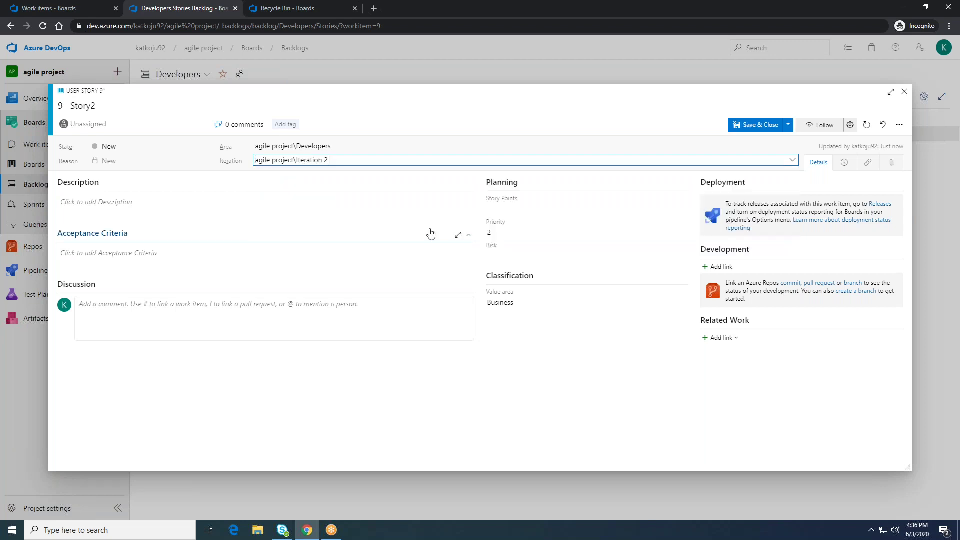
click(753, 129)
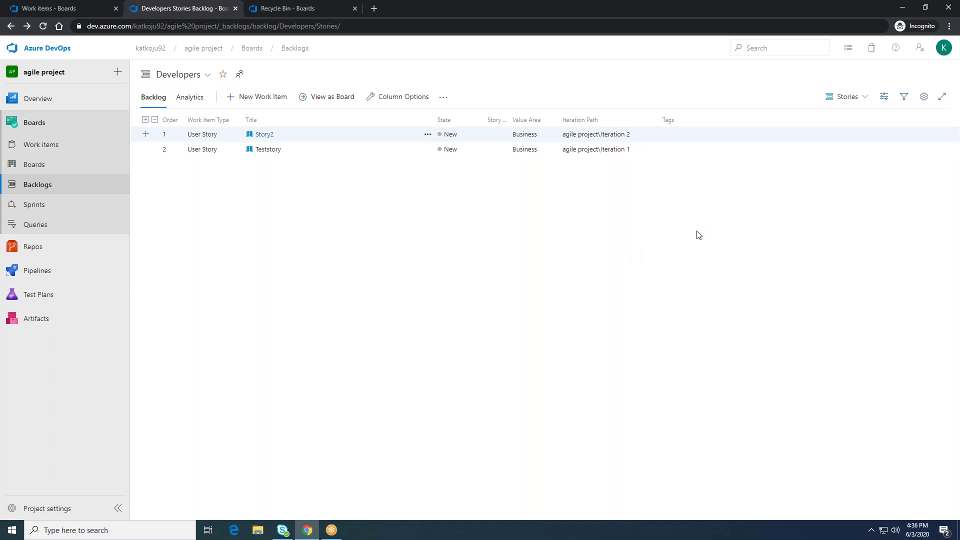
Step: Add a user story titled TestStory3 to the top of the Developers Stories backlog
click(847, 97)
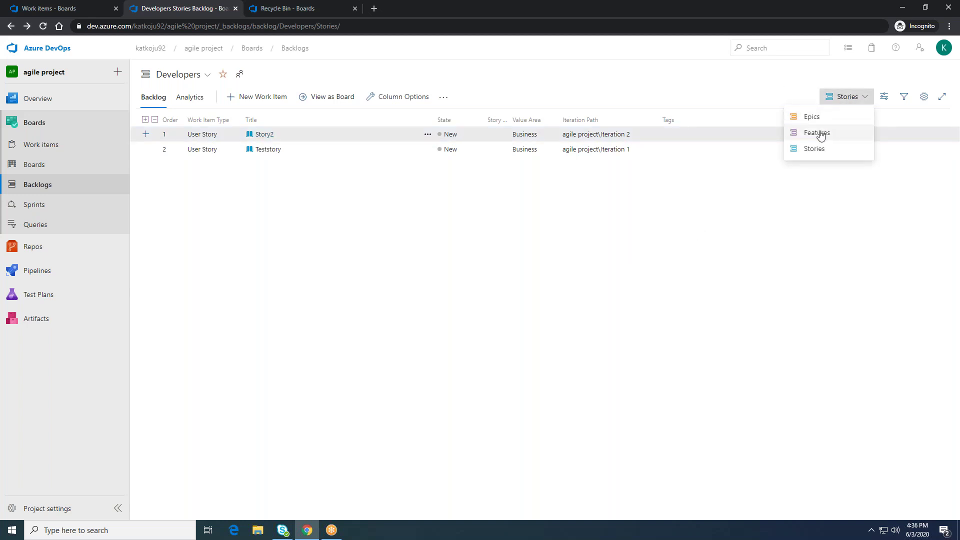
click(556, 260)
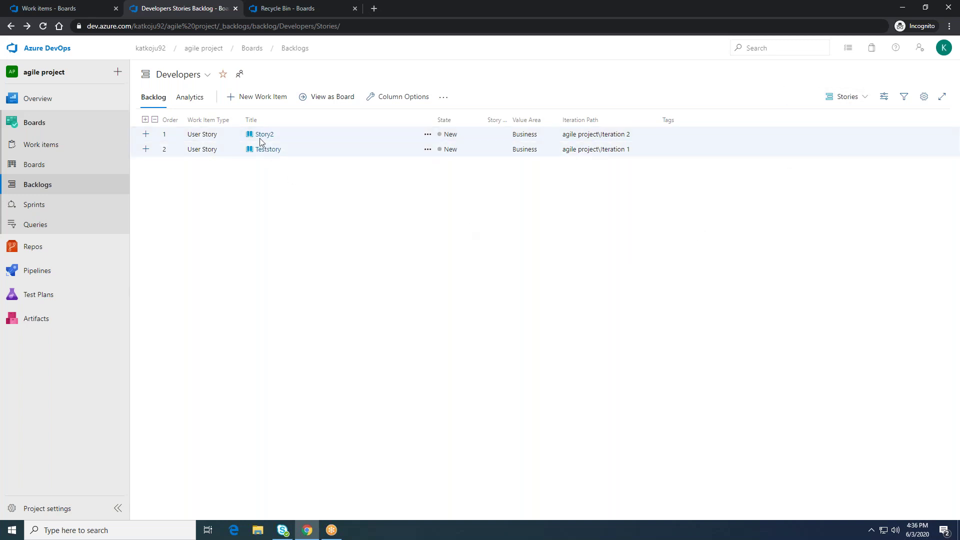
click(265, 104)
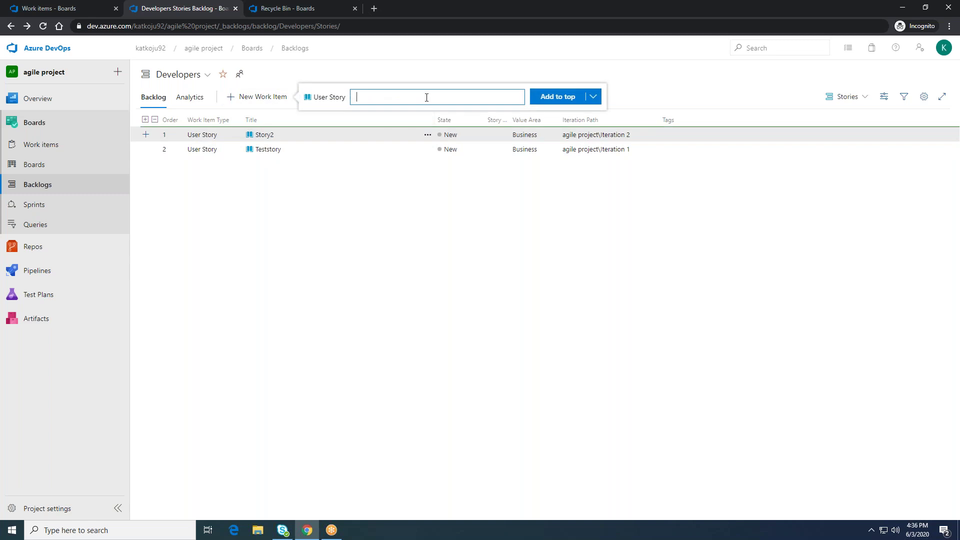
text(St)
key(BackSpace)
text(TestStory2)
key(BackSpace)
text(3)
click(571, 100)
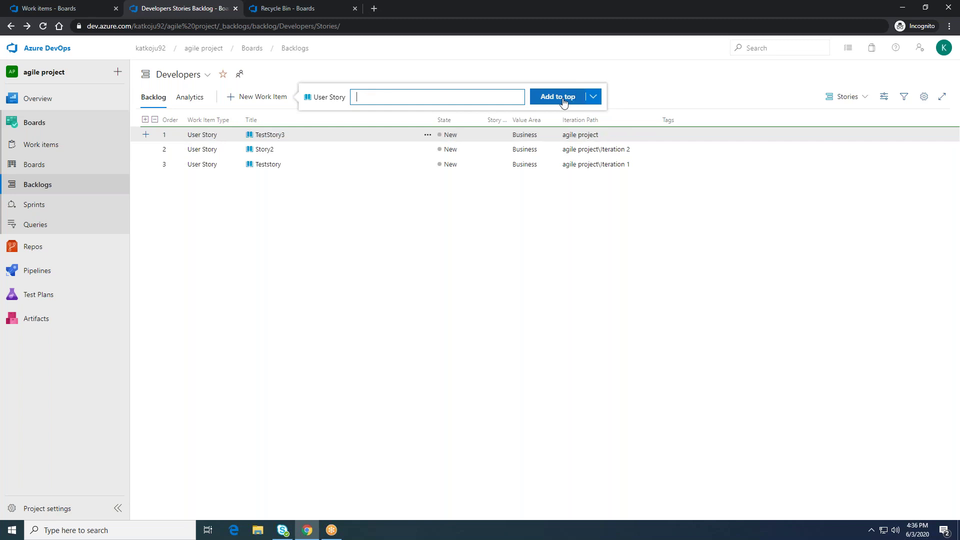
Step: Open TestStory3, schedule it into agile project\Iteration 3, and save and close
click(273, 135)
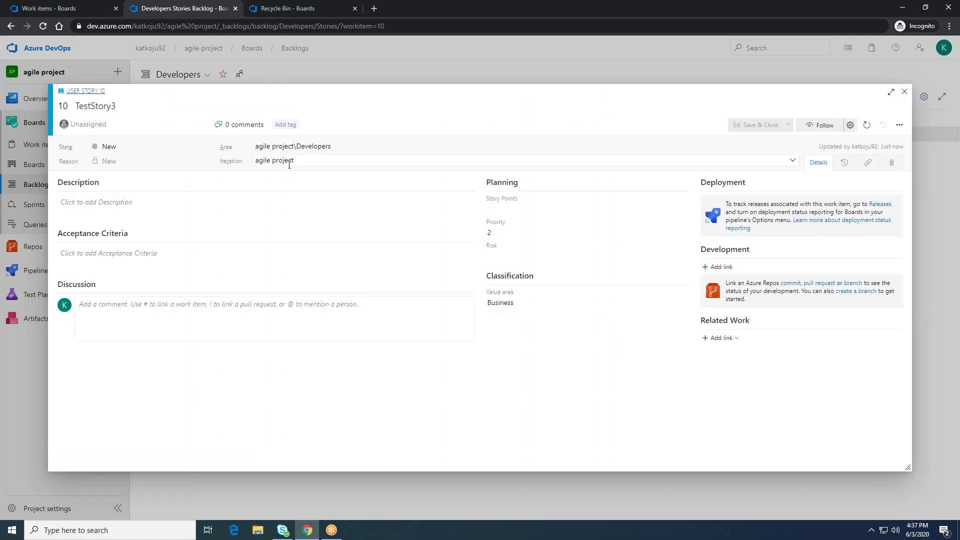
click(288, 160)
click(286, 257)
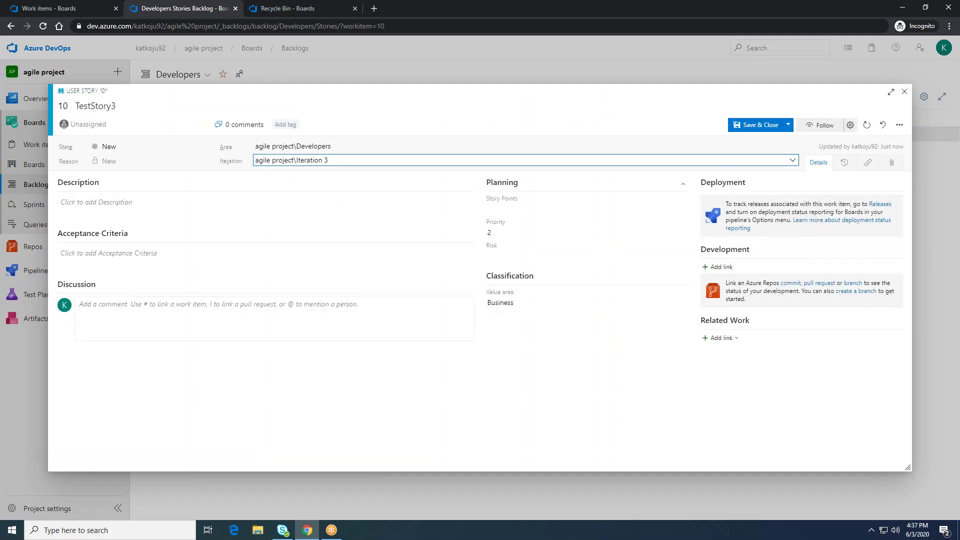
click(757, 131)
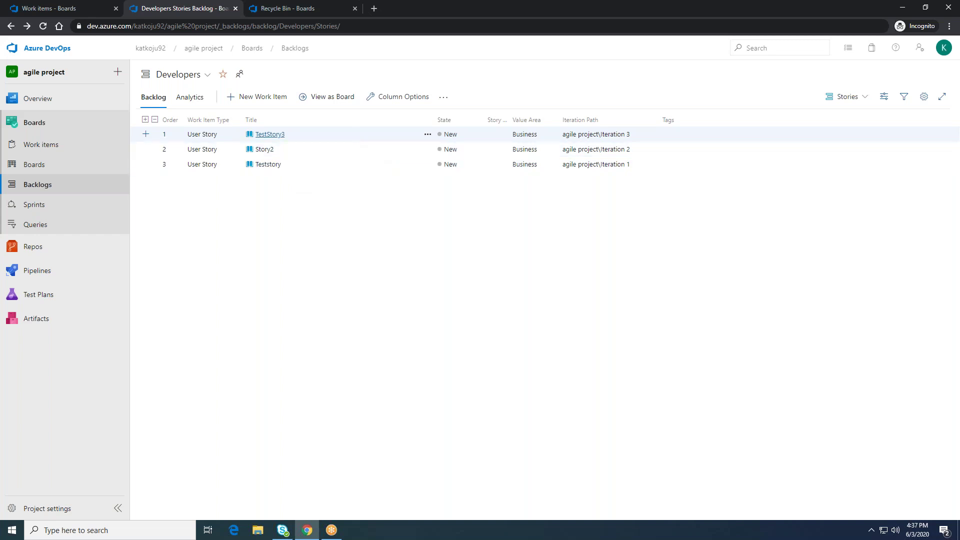
click(264, 135)
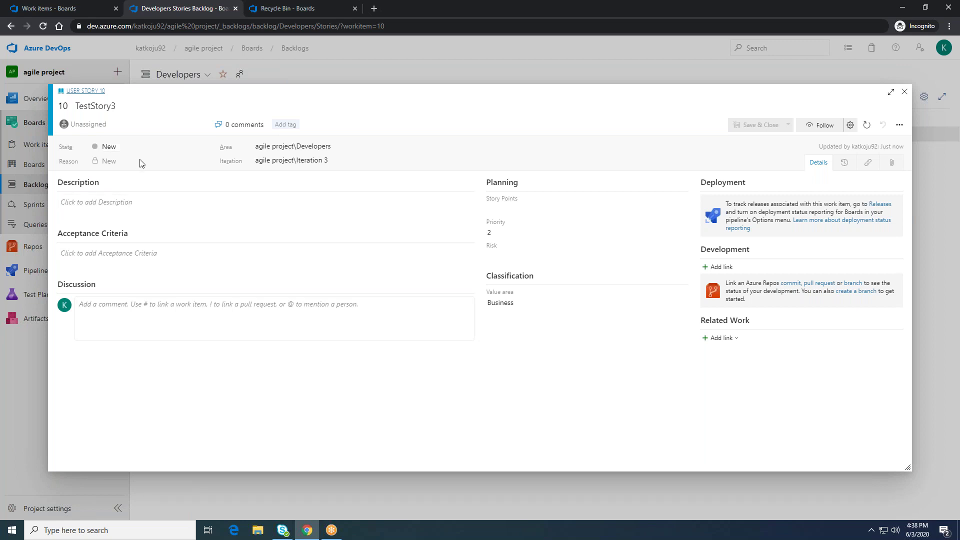
click(97, 123)
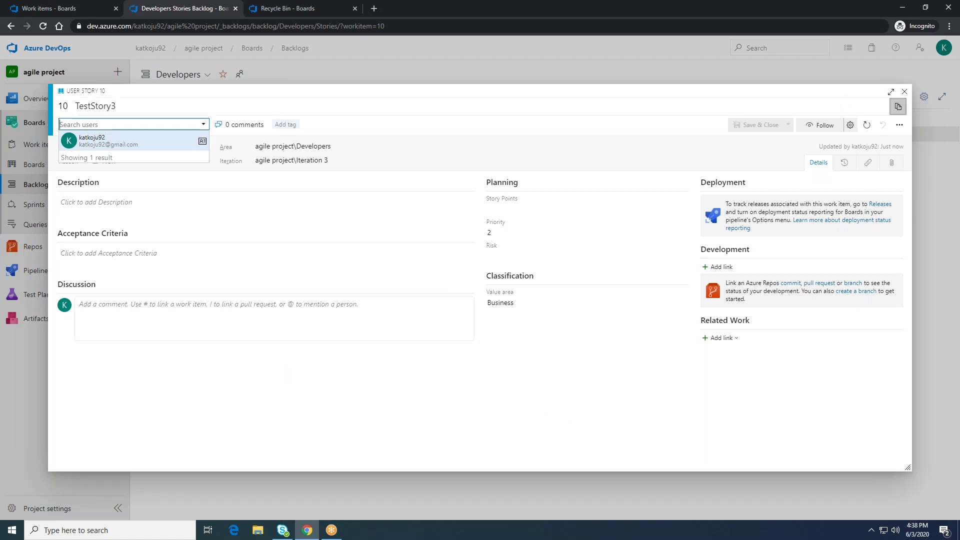
click(904, 91)
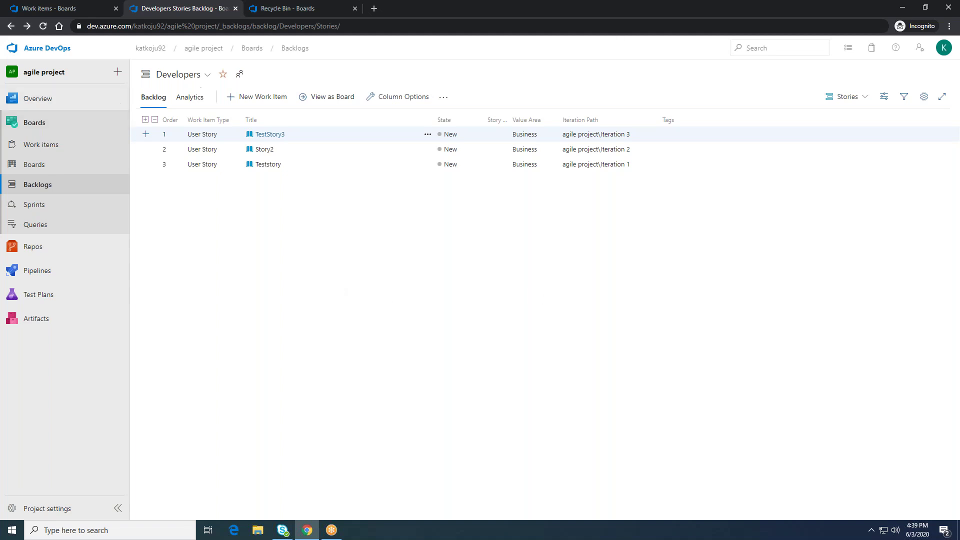
Step: Switch the board to the agile project Team and open its Epics backlog
click(68, 167)
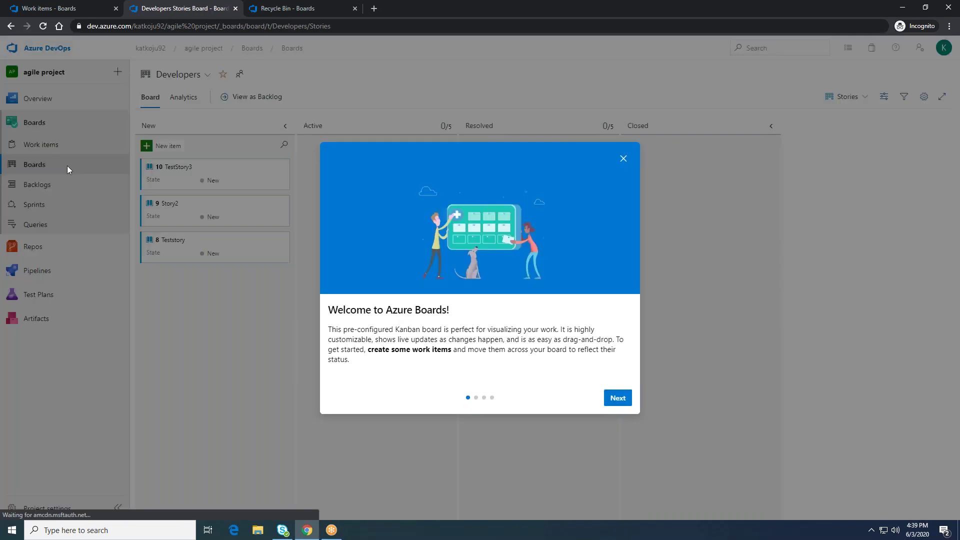
click(623, 158)
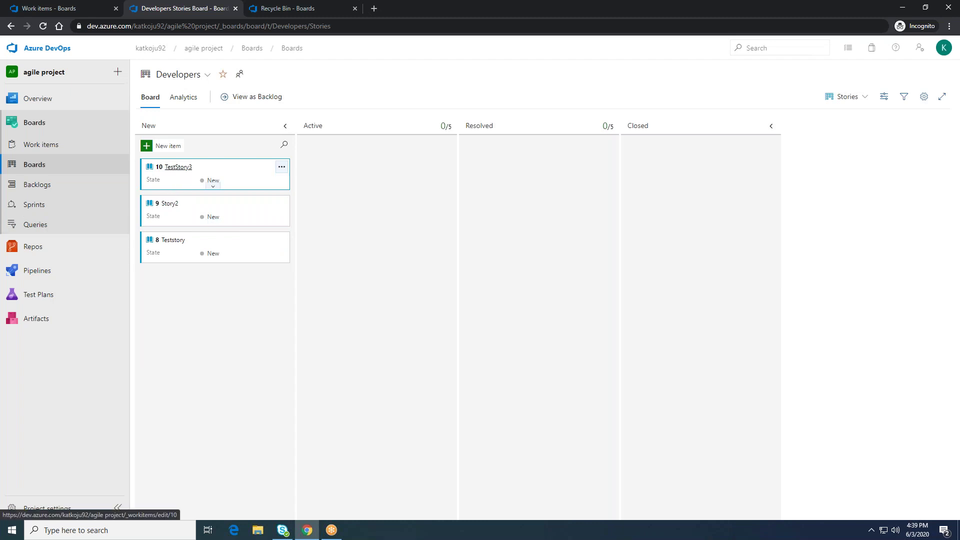
click(208, 75)
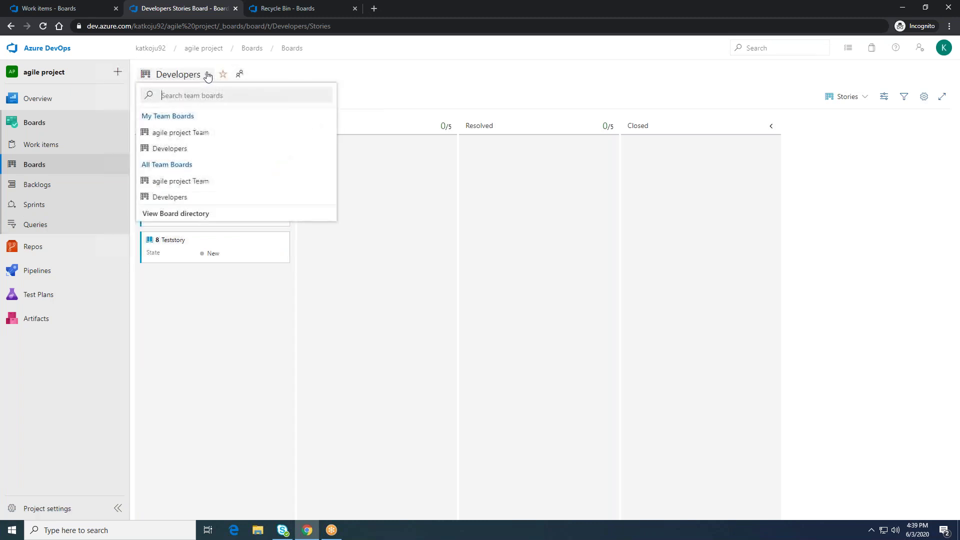
click(201, 132)
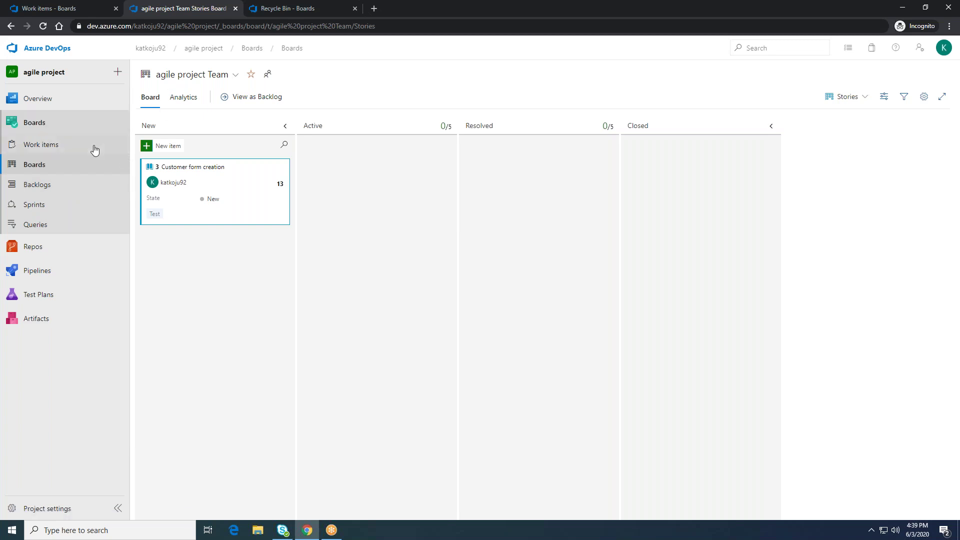
click(76, 187)
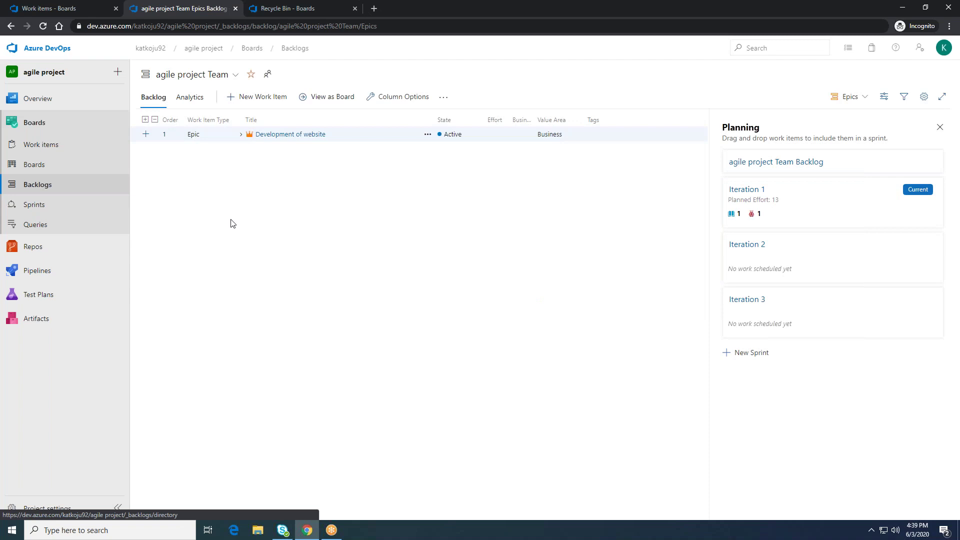
Step: Switch to the Developers team's backlog, then go to the project's Work items list
click(233, 76)
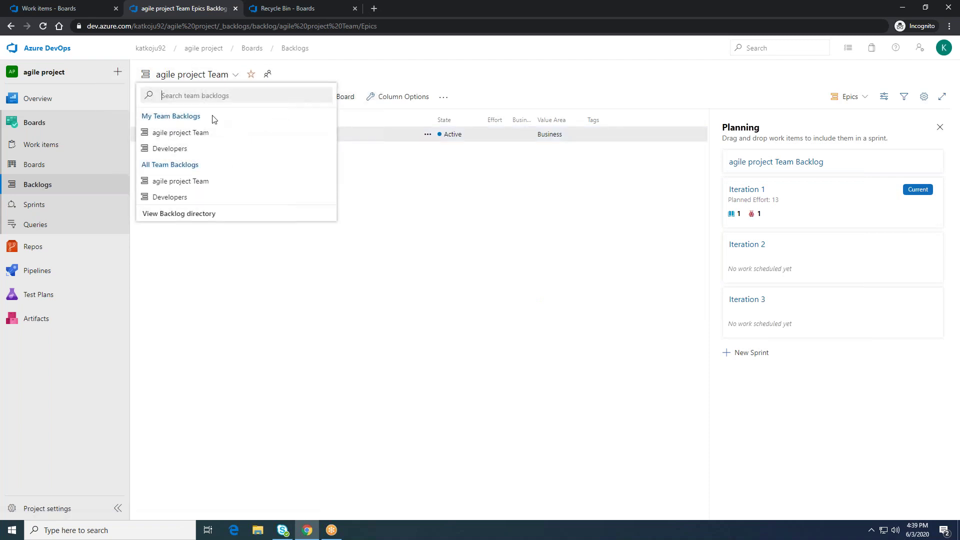
click(193, 149)
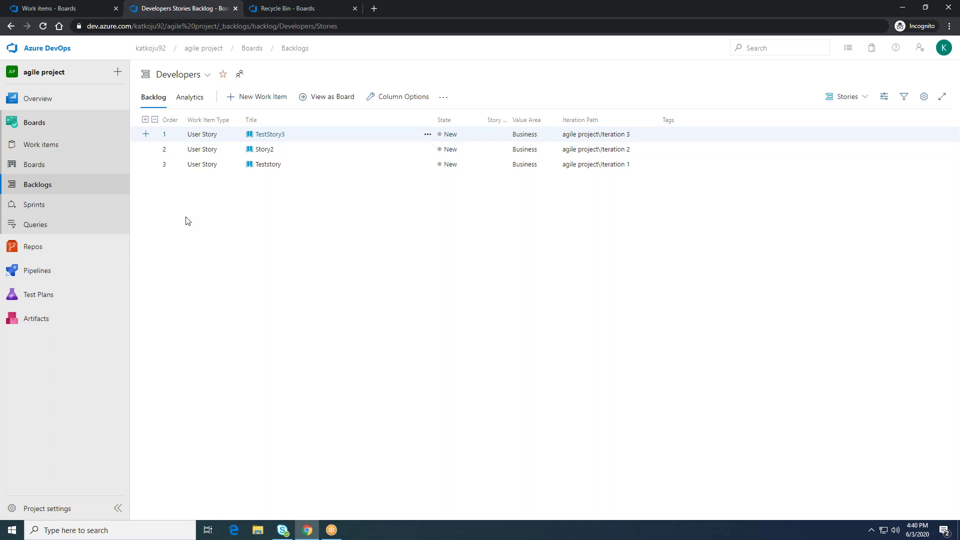
click(206, 76)
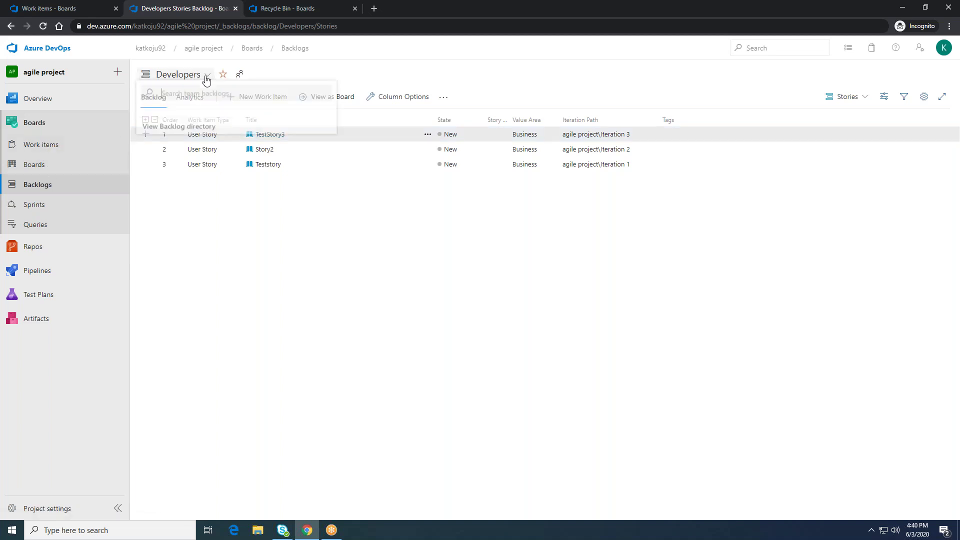
click(174, 339)
click(64, 147)
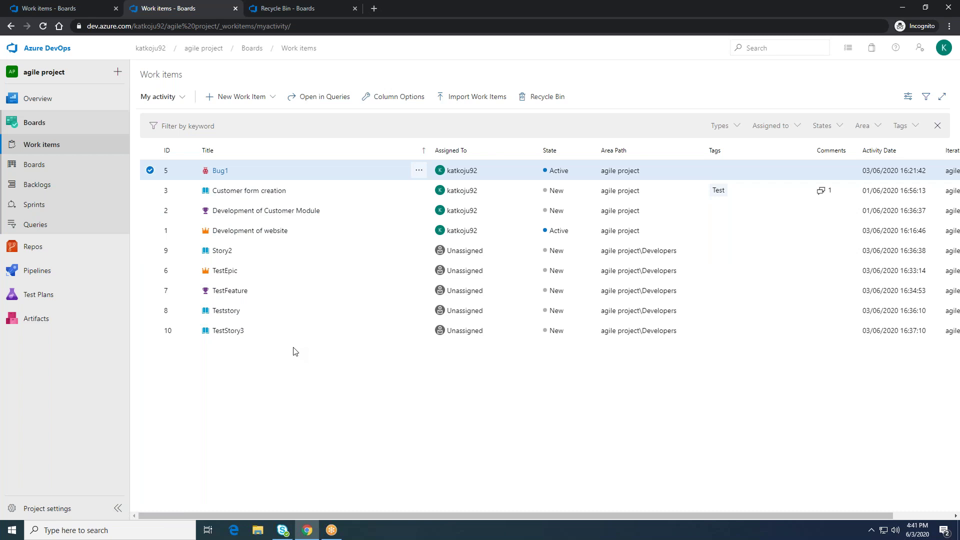
Step: Open Project settings to view the agile project's overview with process and visibility details
key(XF86AudioLowerVolume)
key(XF86AudioLowerVolume)
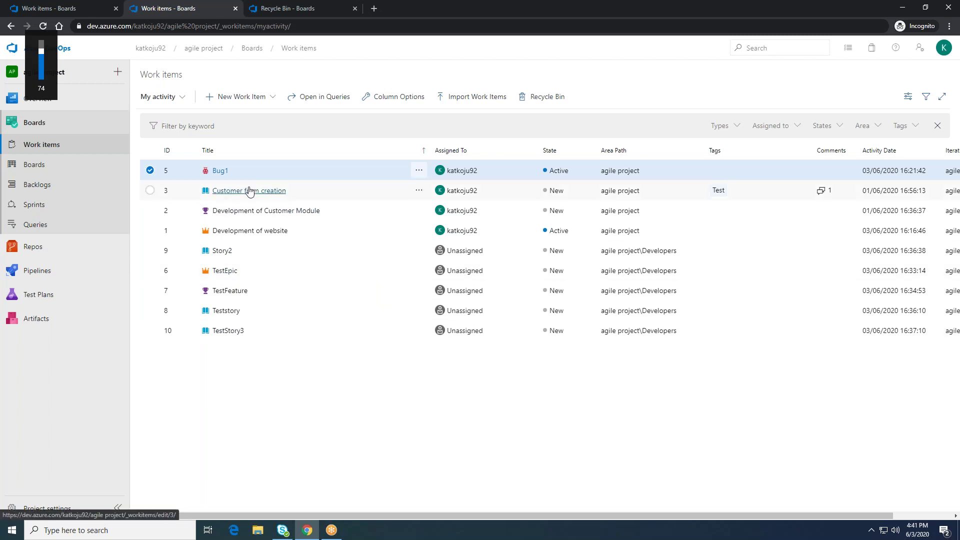
click(45, 508)
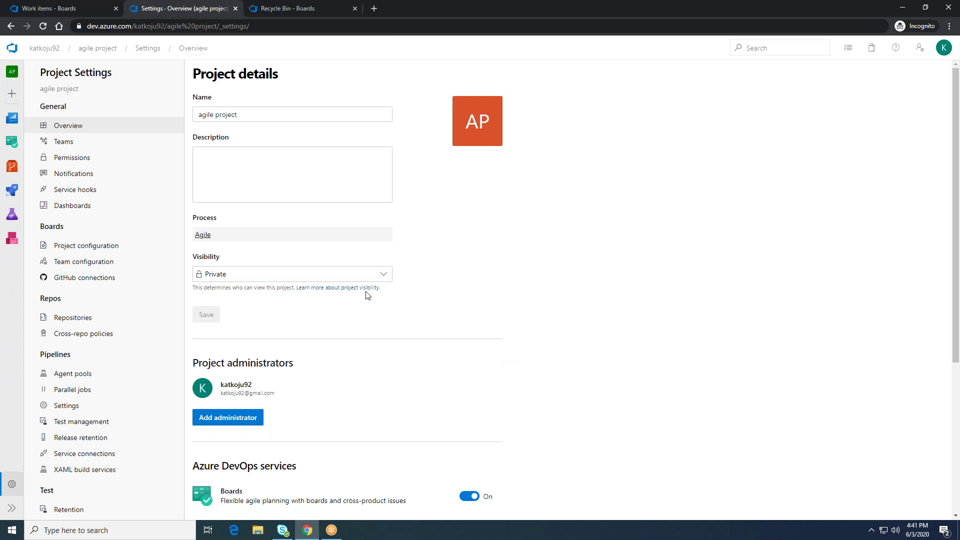
Step: Show the project's Areas configuration, where Developers is the only area under agile project
click(91, 247)
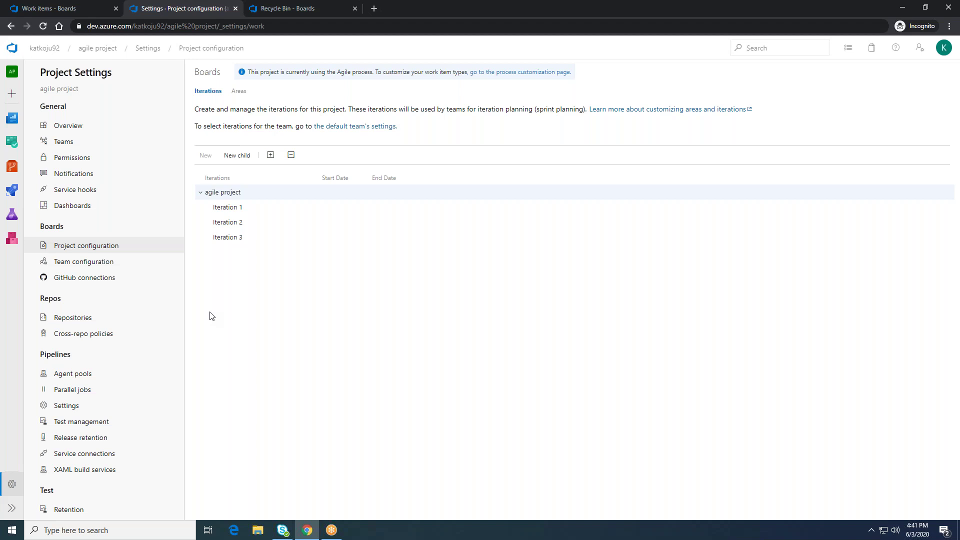
click(243, 96)
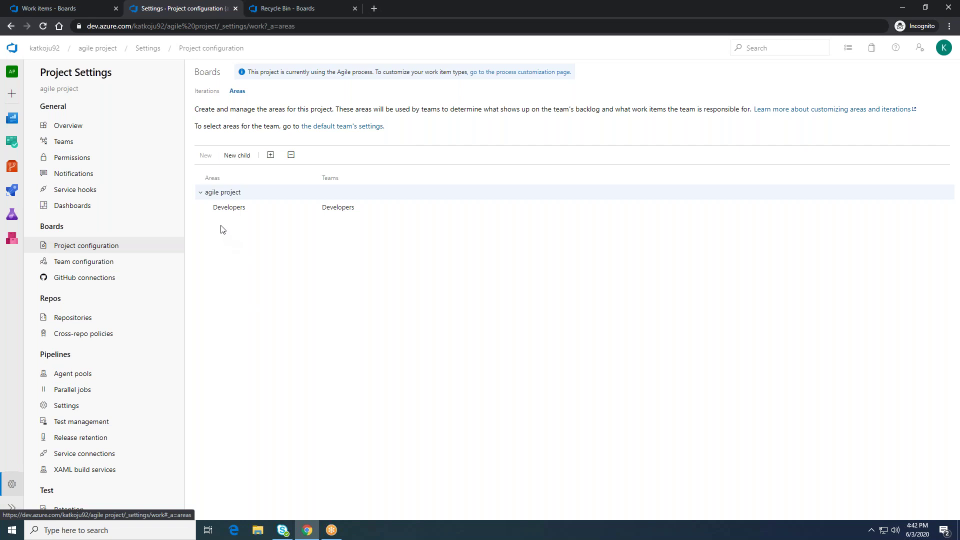
mouse_move(218, 215)
Step: Open the '...' actions menu on the Developers area row
click(312, 208)
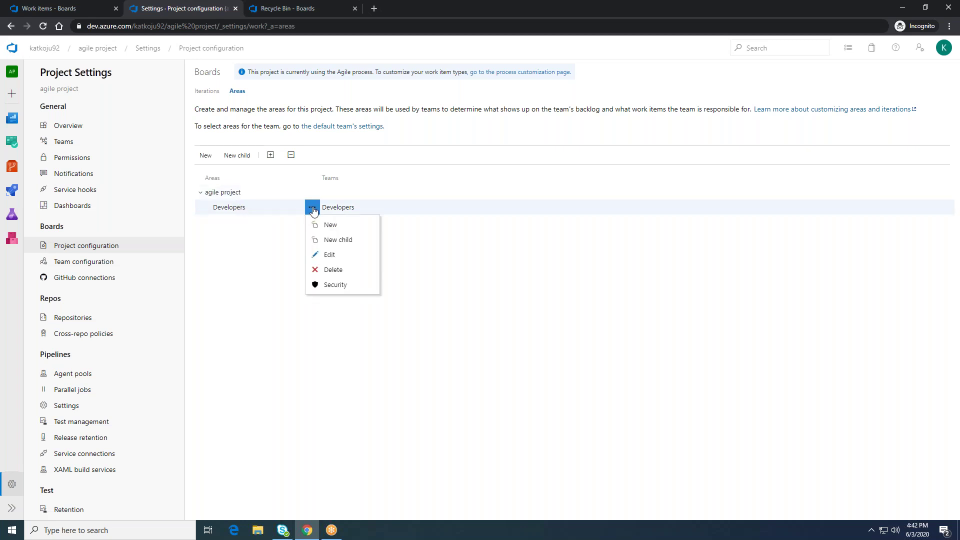
click(330, 256)
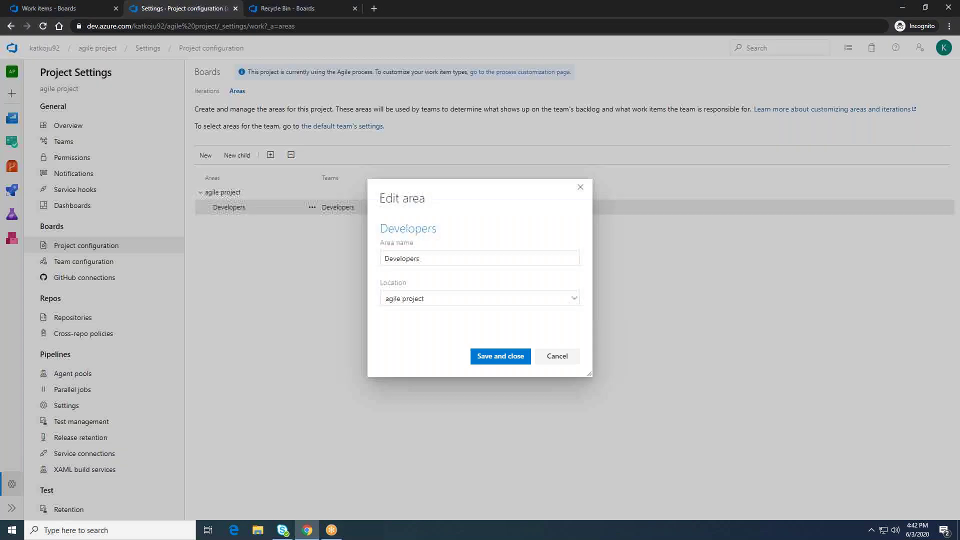
click(448, 299)
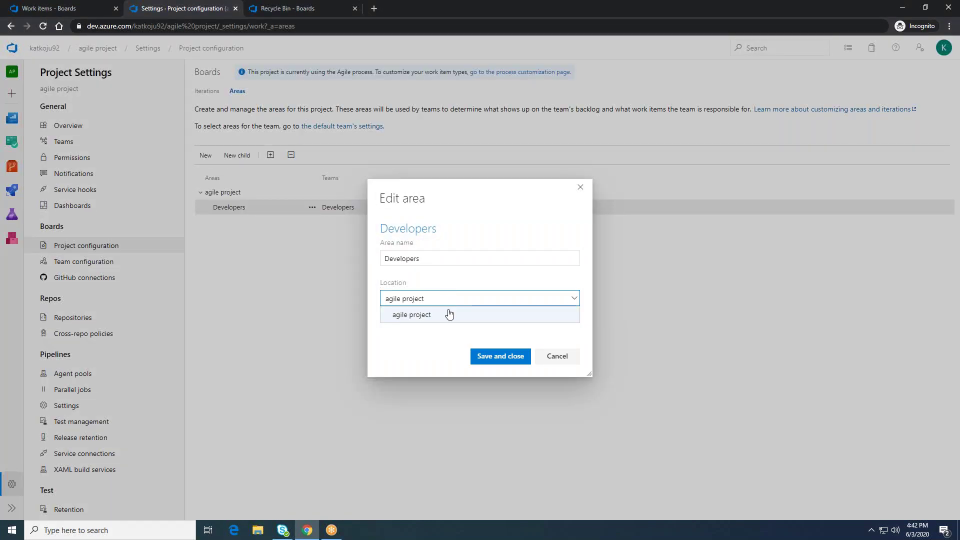
click(451, 320)
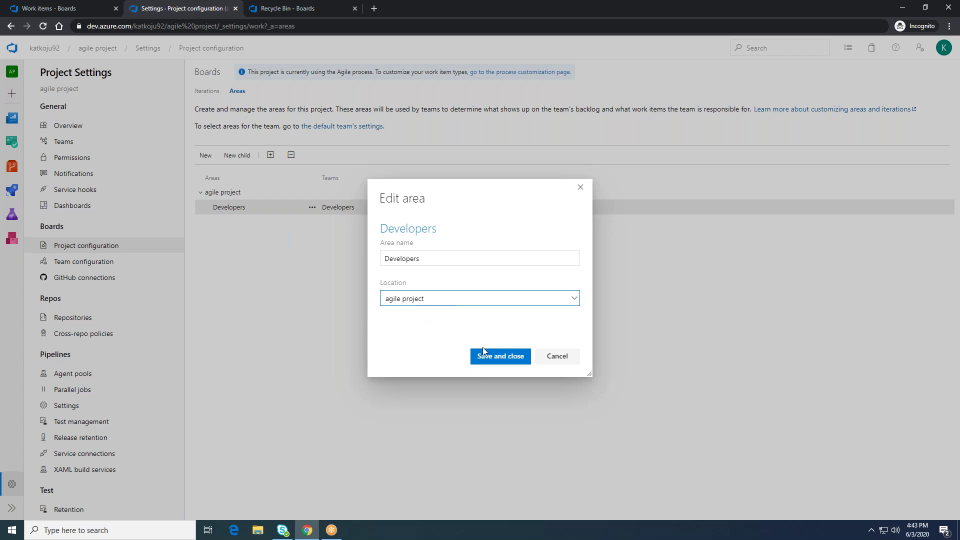
click(558, 357)
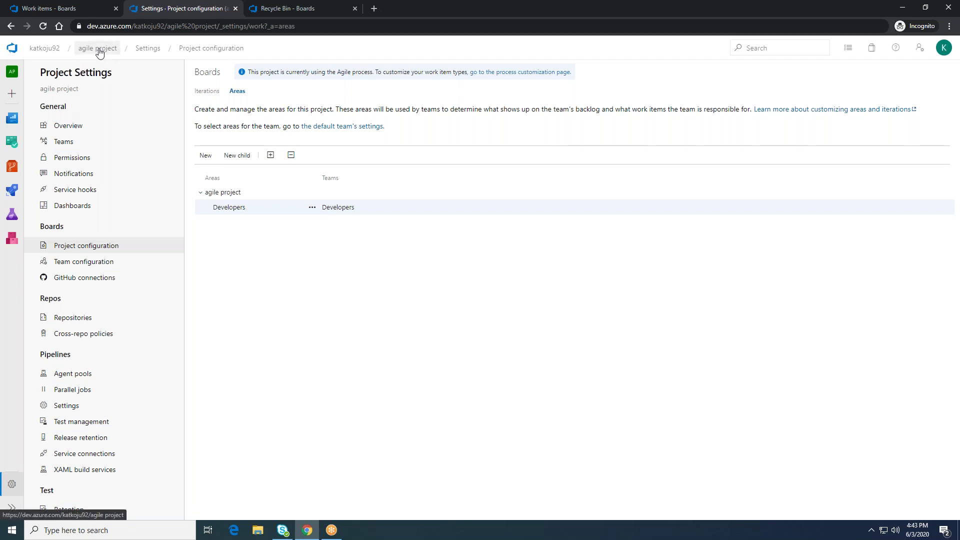
Step: Create a new area named Testers under agile project and save it
click(202, 156)
mouse_move(437, 256)
mouse_down()
mouse_move(425, 257)
mouse_move(438, 260)
mouse_up()
click(437, 259)
key(BackSpace)
key(BackSpace)
key(BackSpace)
key(BackSpace)
key(BackSpace)
key(BackSpace)
key(BackSpace)
key(BackSpace)
key(BackSpace)
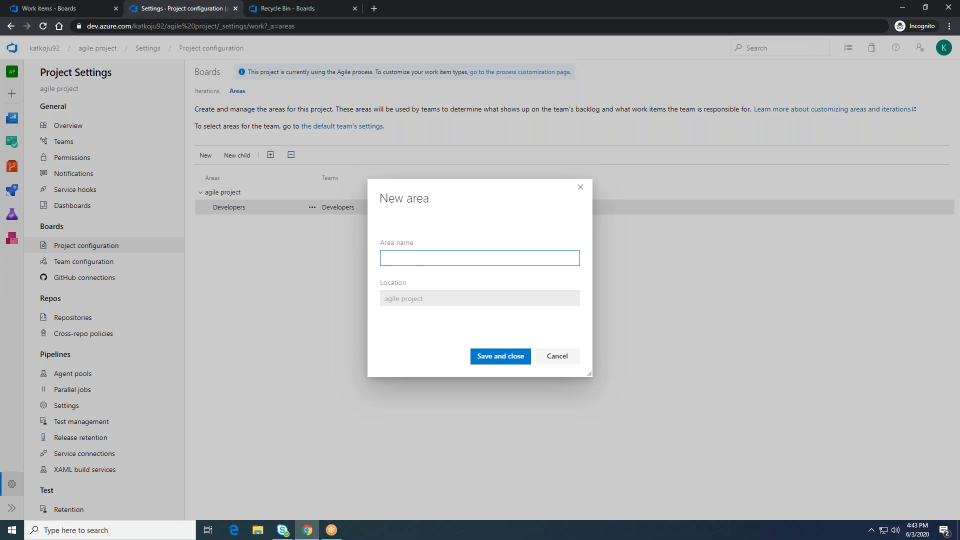
text(Testers)
click(438, 347)
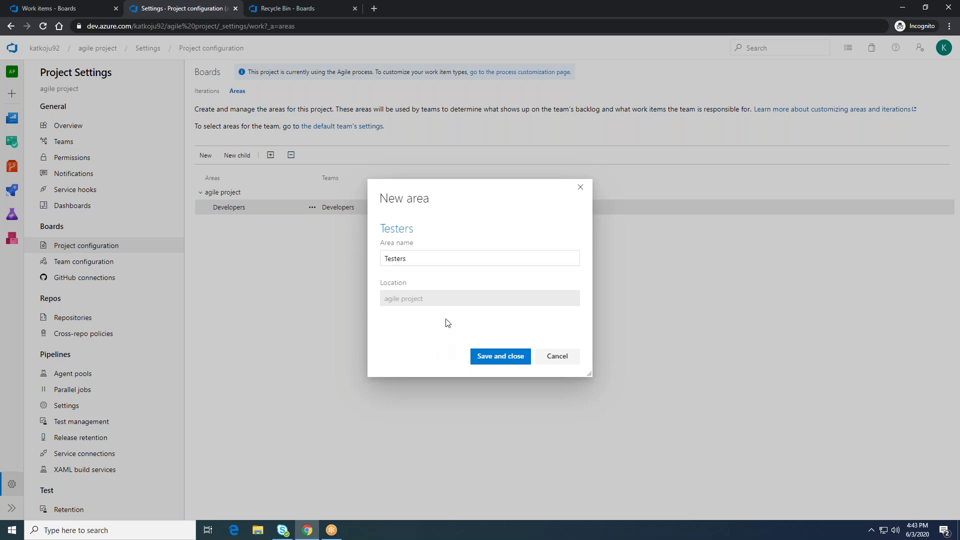
click(487, 358)
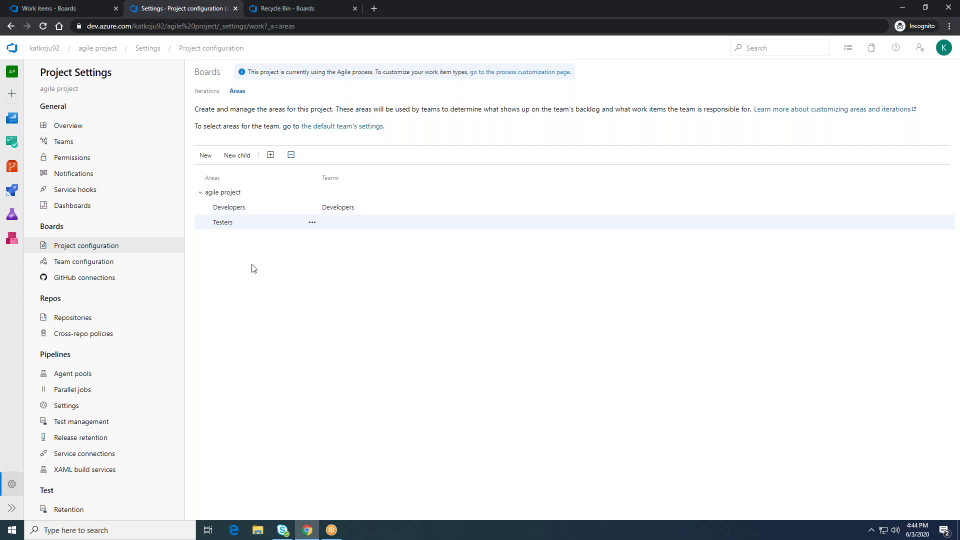
Step: Go to the project's Teams list in Project Settings
key(XF86AudioRaiseVolume)
click(313, 224)
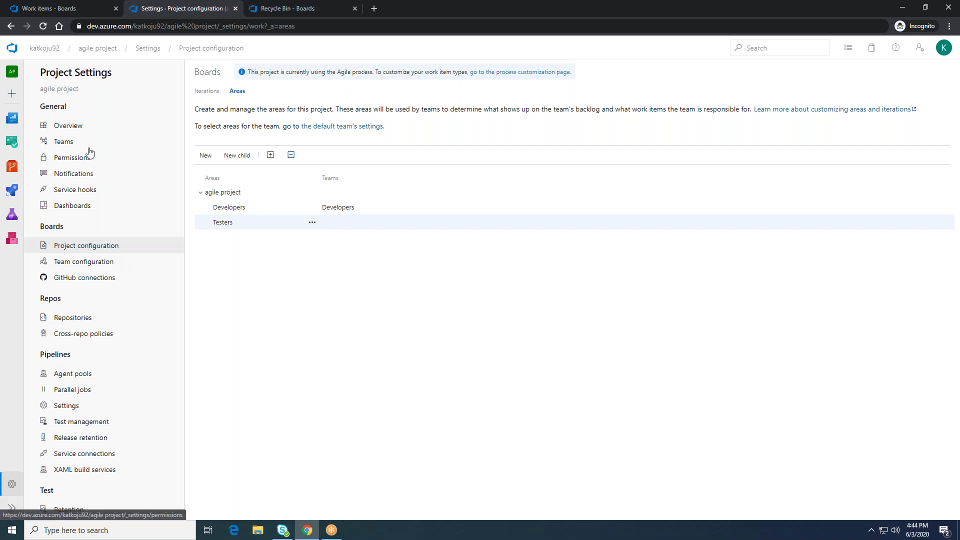
click(58, 144)
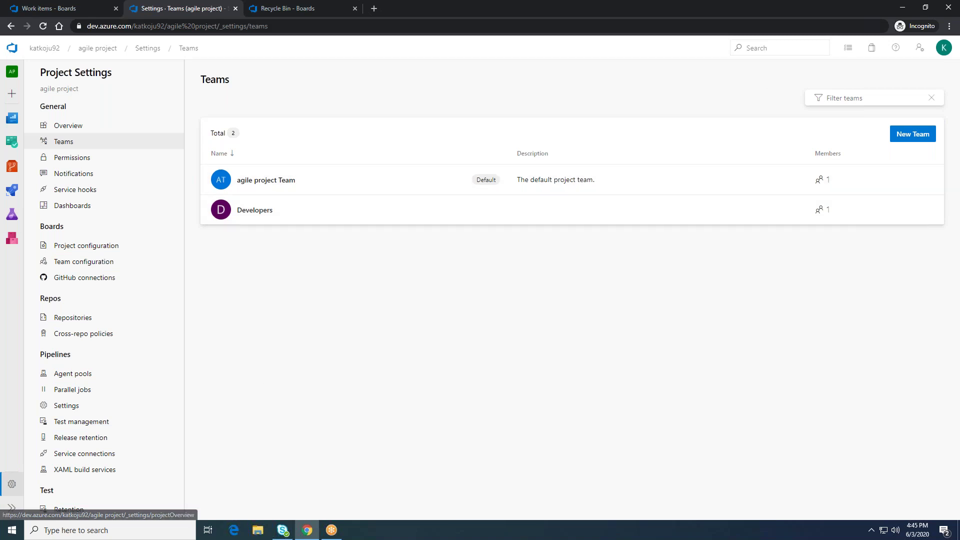
Step: Create team TestersDemo with 'Create an area path with the name of the team' unchecked
click(911, 134)
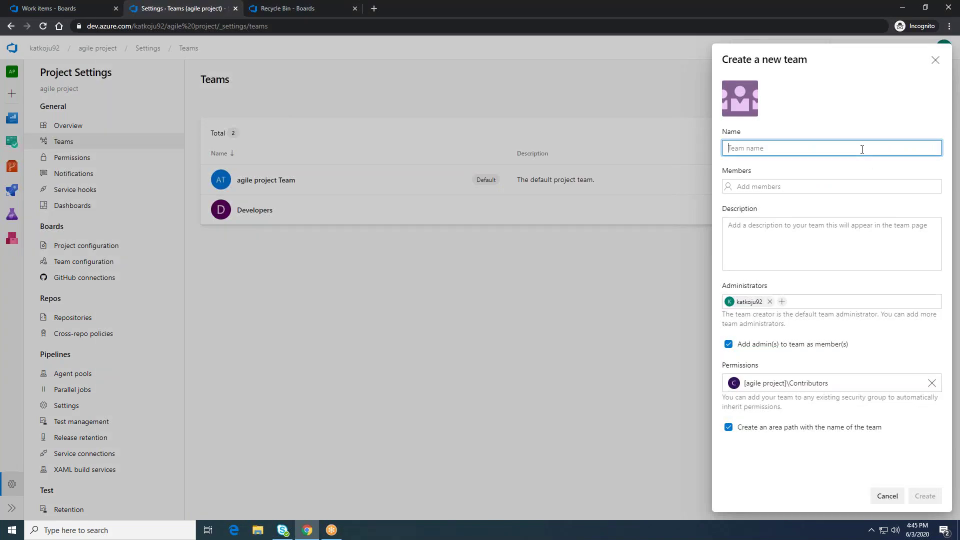
text(Testers)
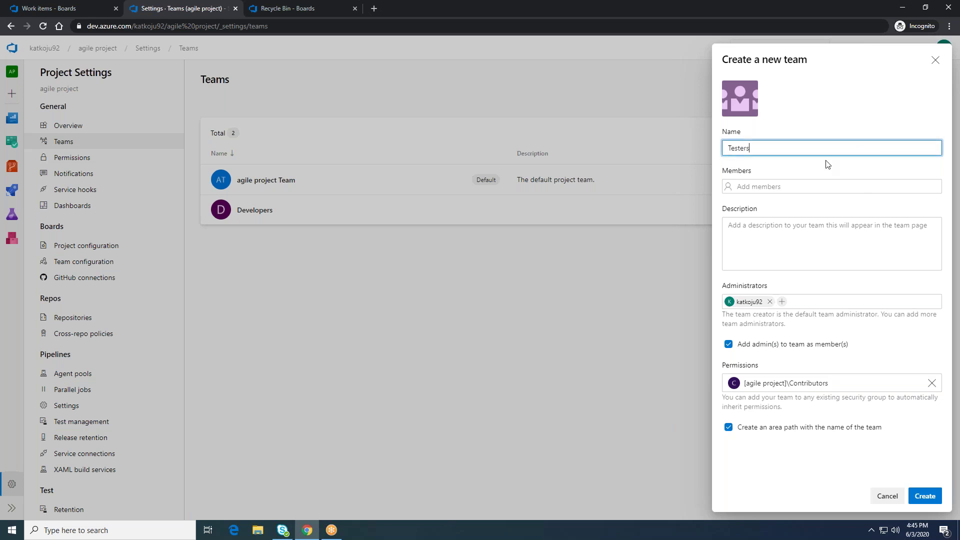
text(Demo)
click(728, 427)
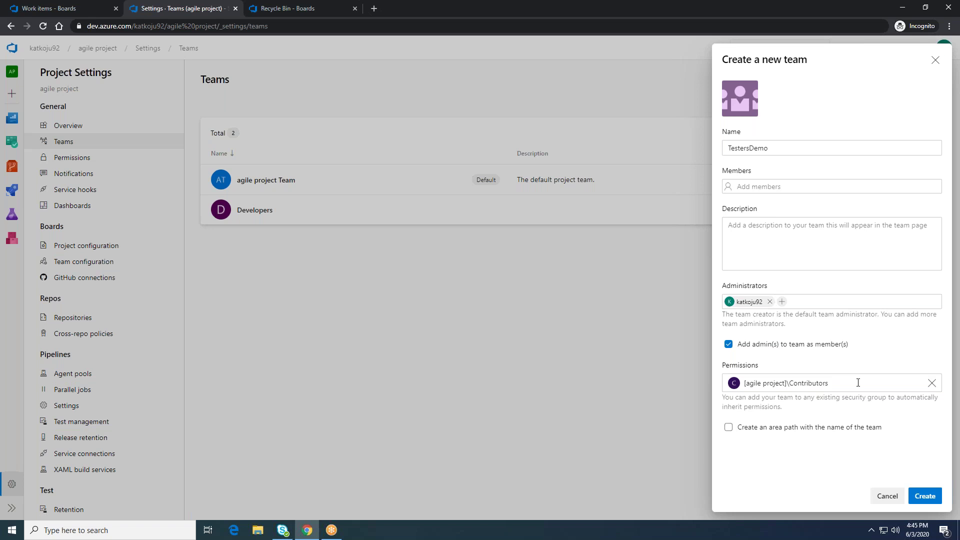
click(918, 498)
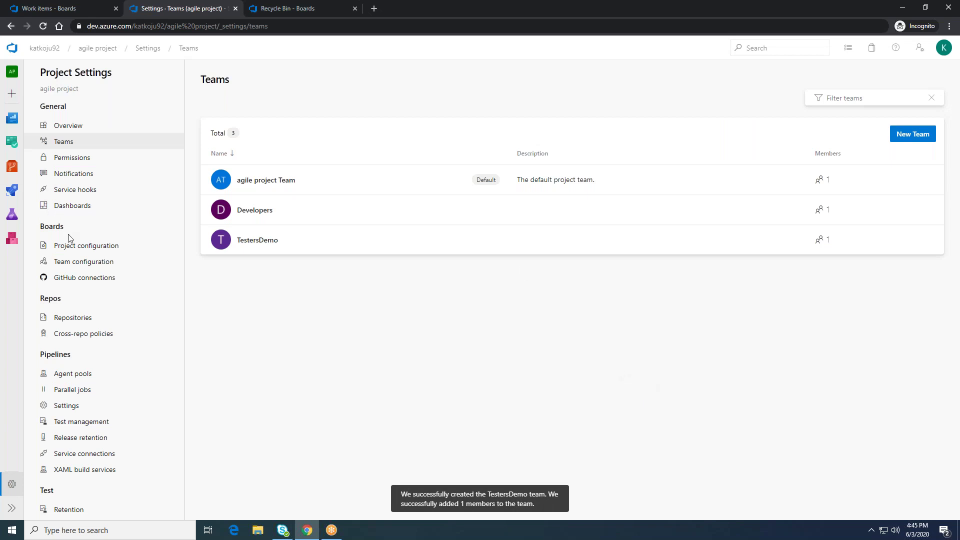
Step: Review the Areas list (Developers and Testers), then open Team configuration settings
click(73, 250)
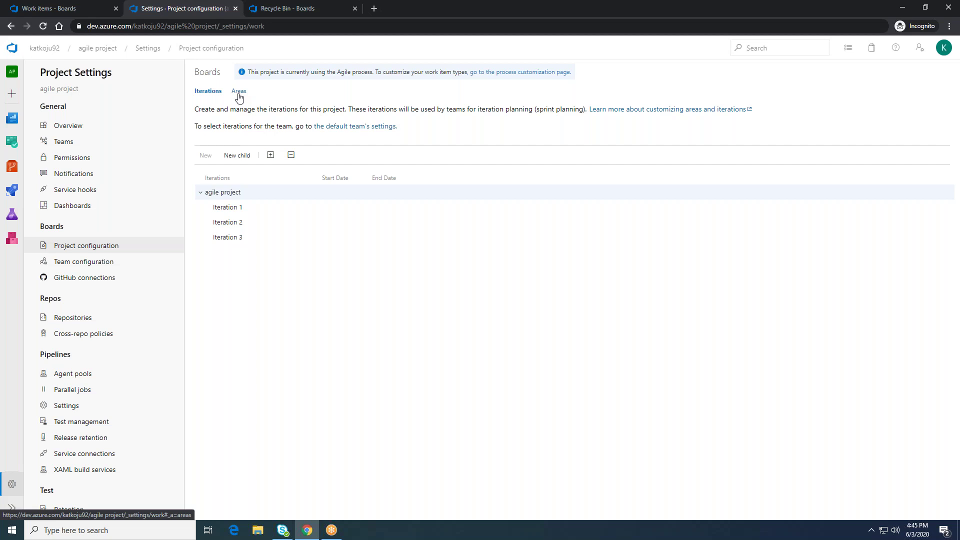
click(239, 94)
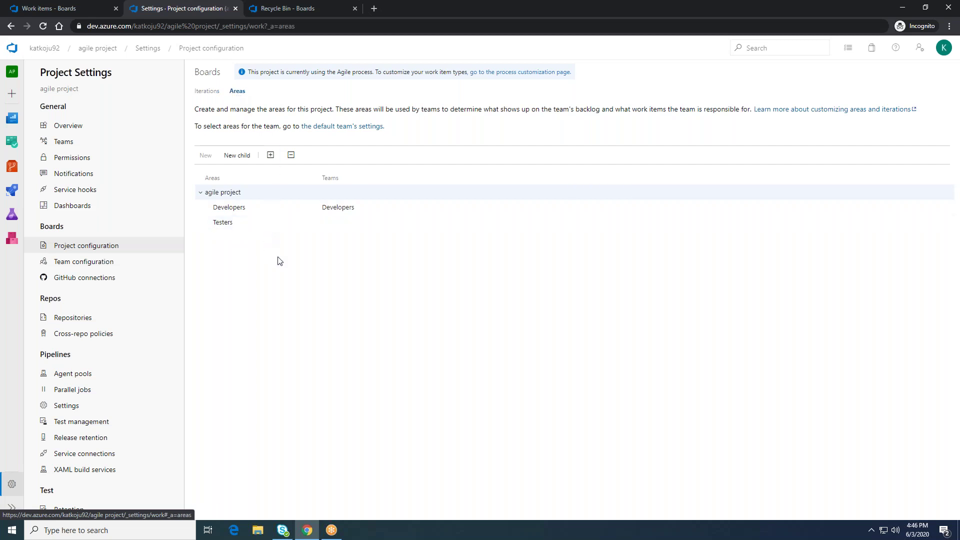
mouse_move(279, 224)
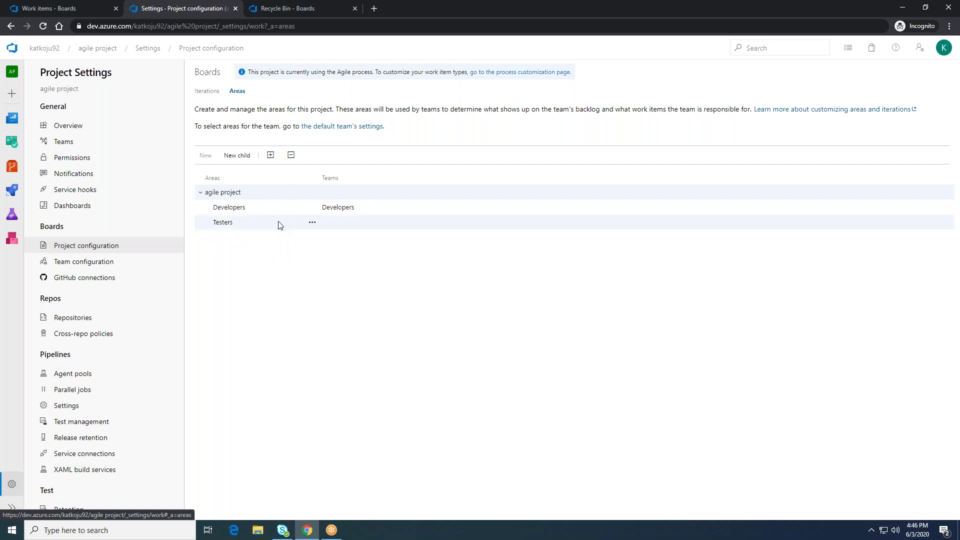
click(311, 223)
click(233, 278)
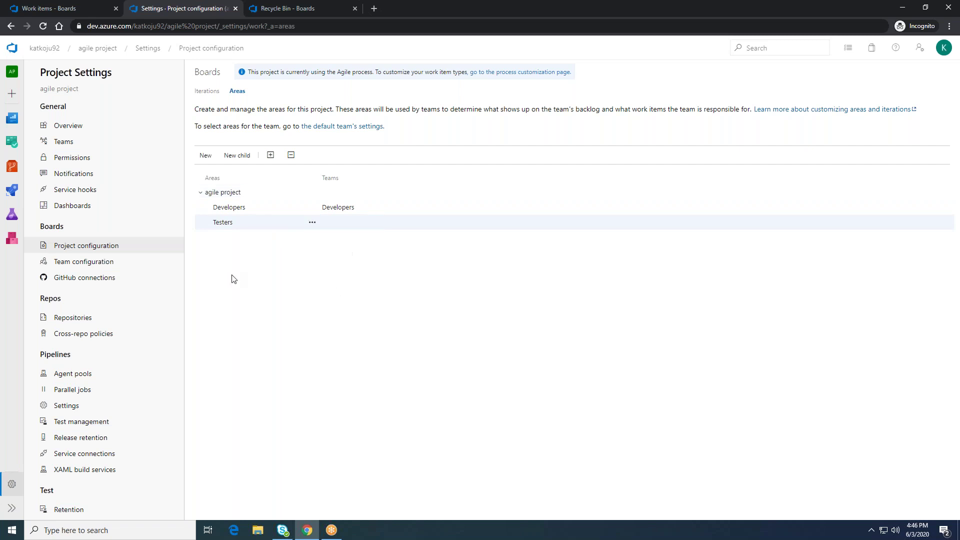
click(118, 268)
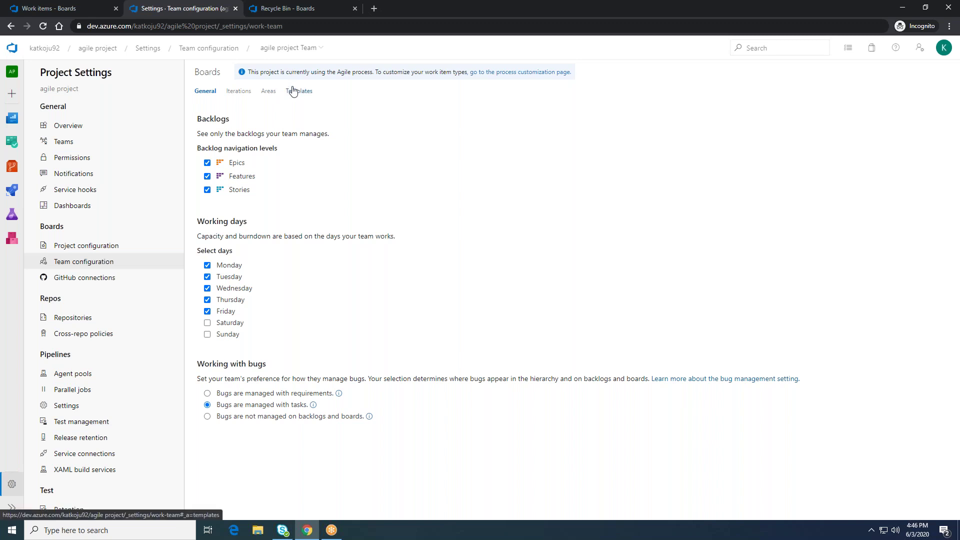
Step: Switch team configuration to TestersDemo's Areas tab, reloading the page to clear an error
click(316, 50)
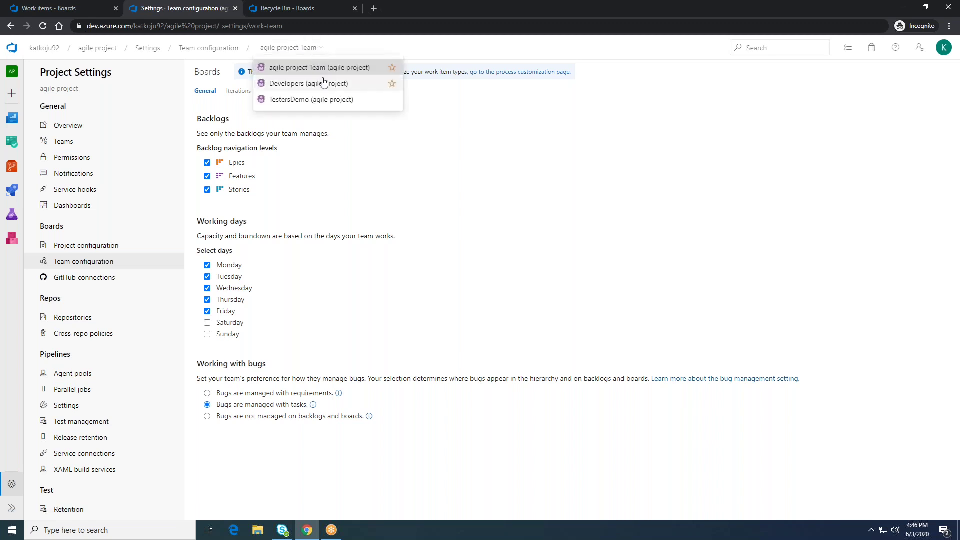
click(325, 100)
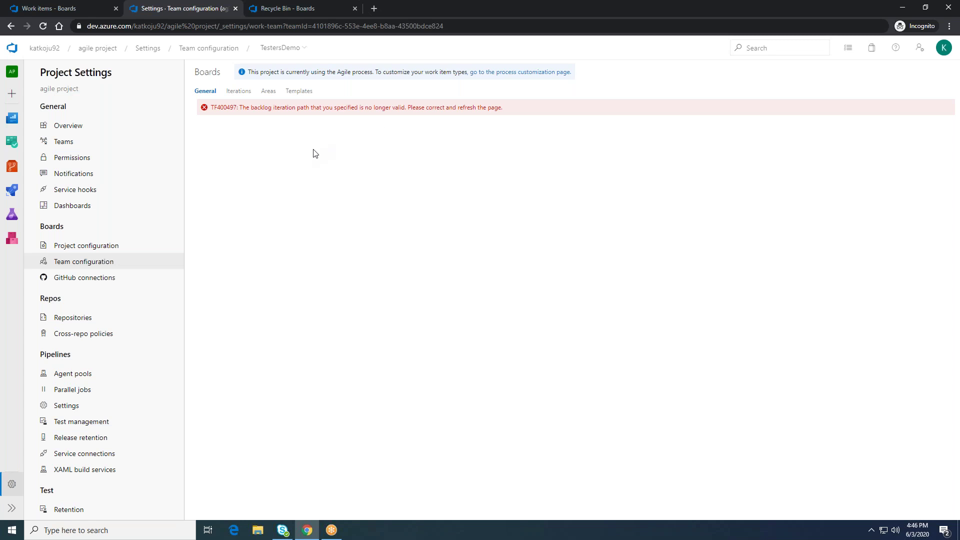
click(270, 95)
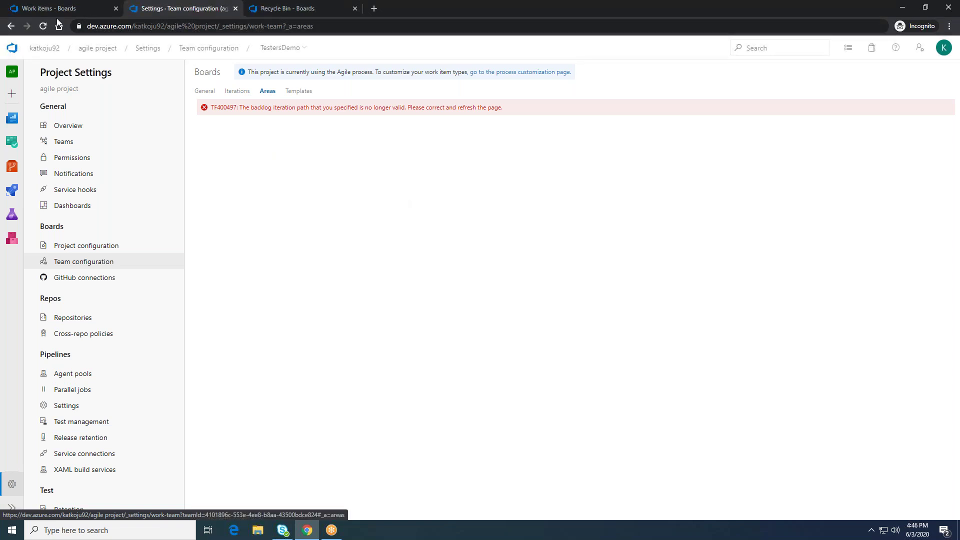
click(43, 27)
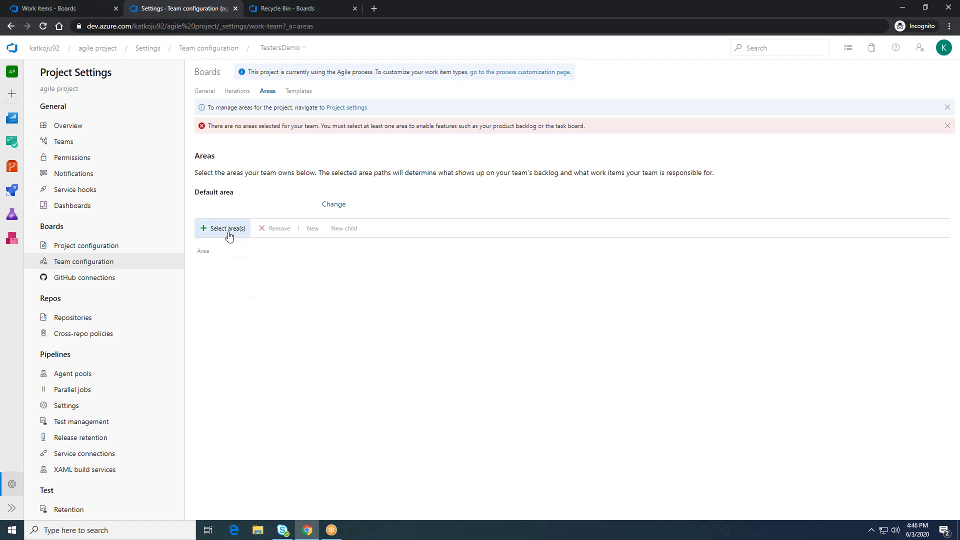
Step: Assign the Testers area, with sub-areas included, to TestersDemo
click(229, 233)
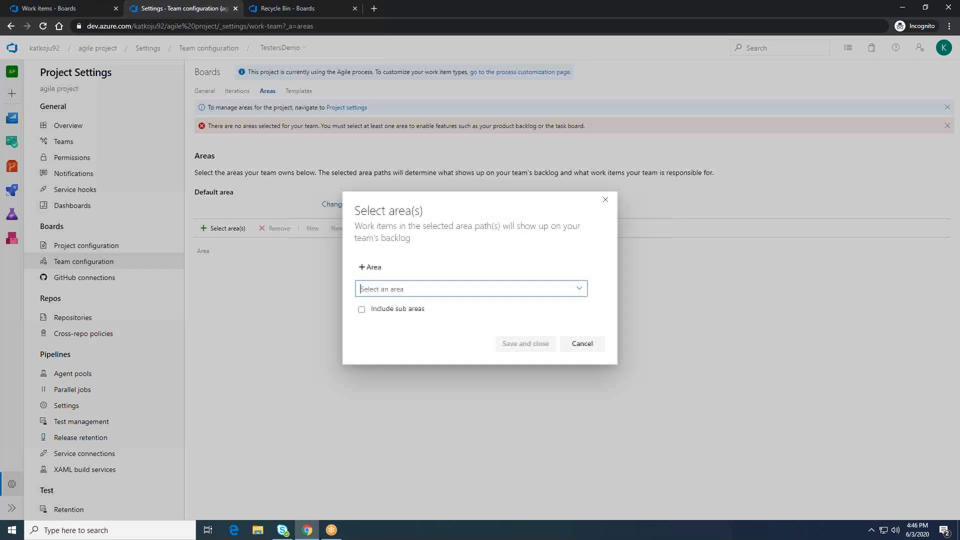
click(383, 289)
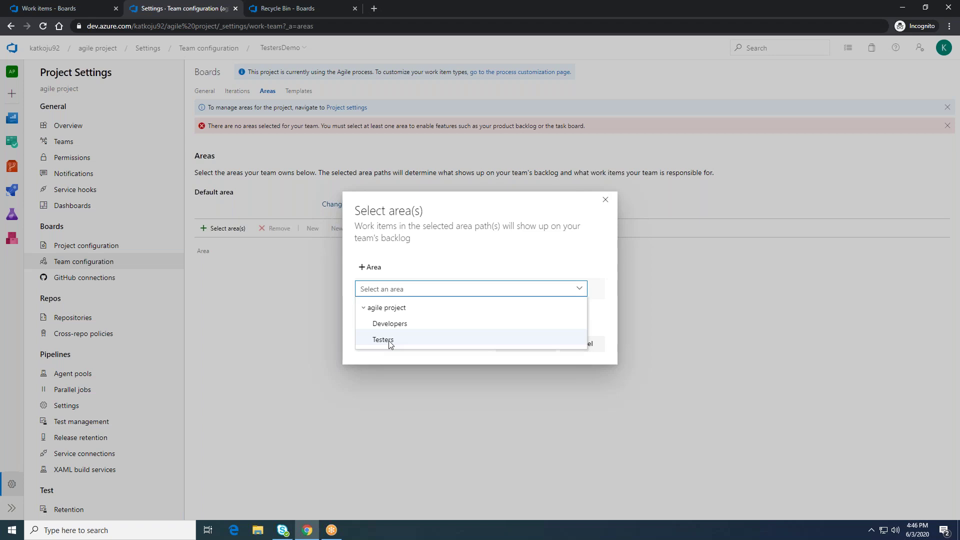
click(389, 341)
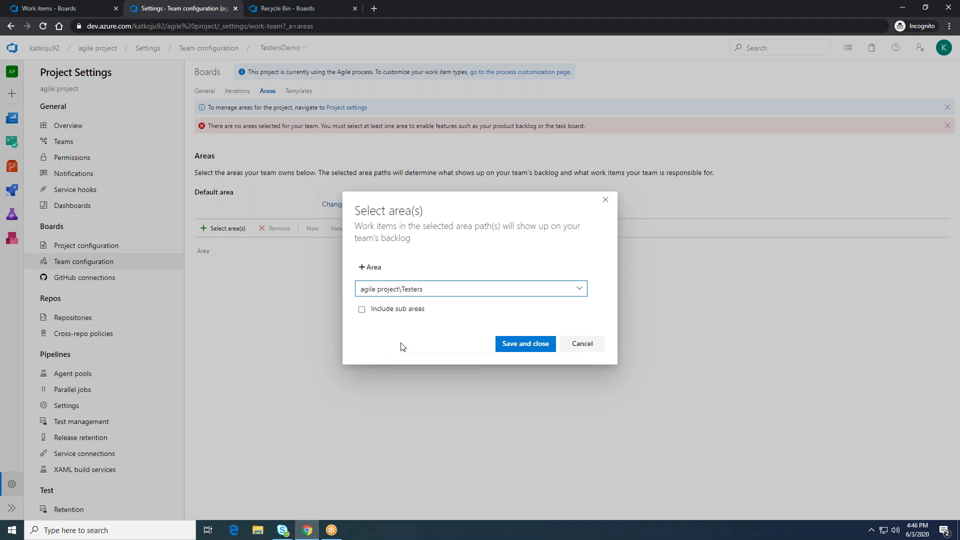
click(365, 310)
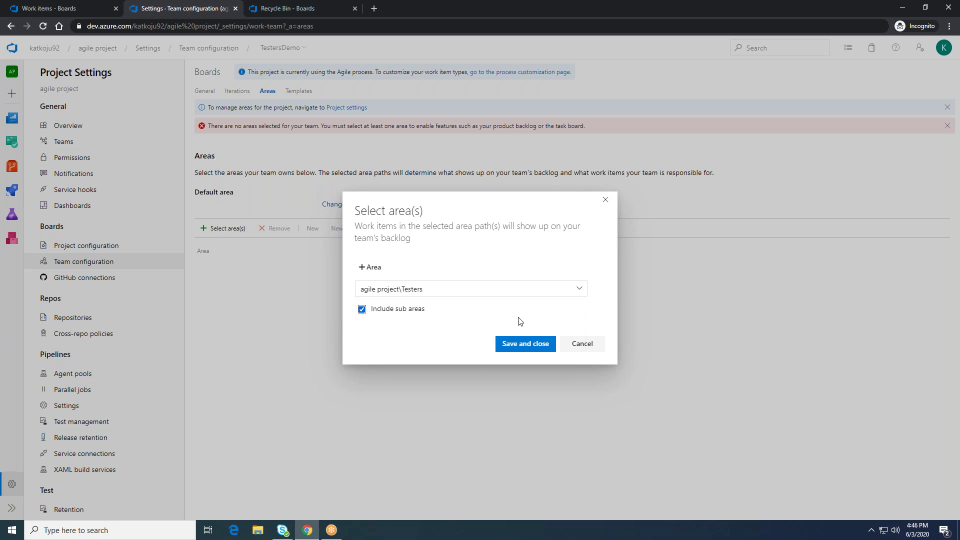
click(517, 346)
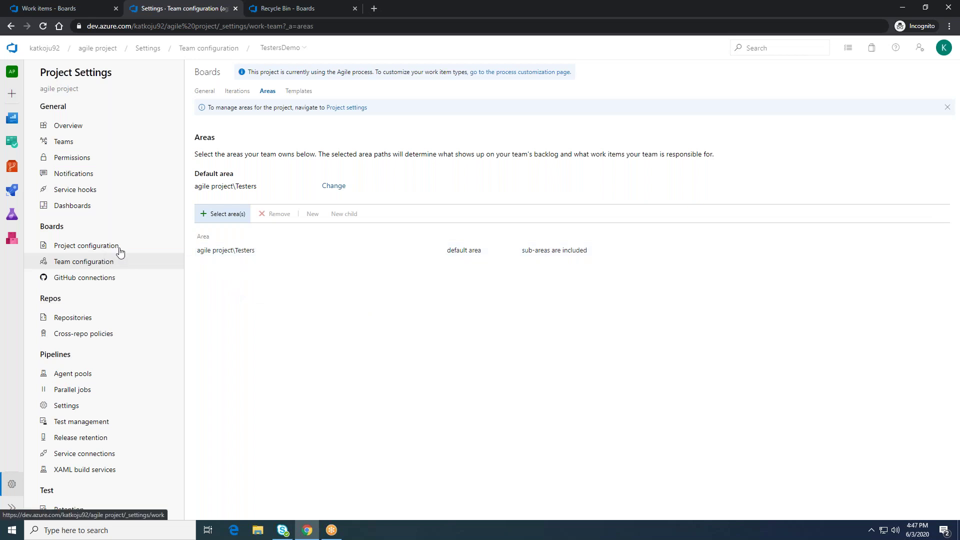
Step: Attempt to add Iteration 1 to TestersDemo's iterations, then cancel the invalid selection
click(236, 93)
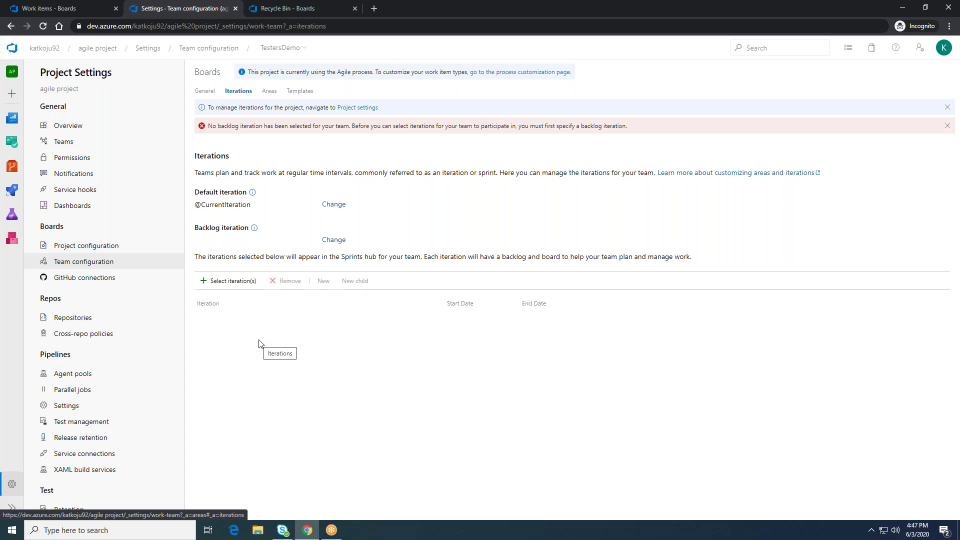
click(225, 284)
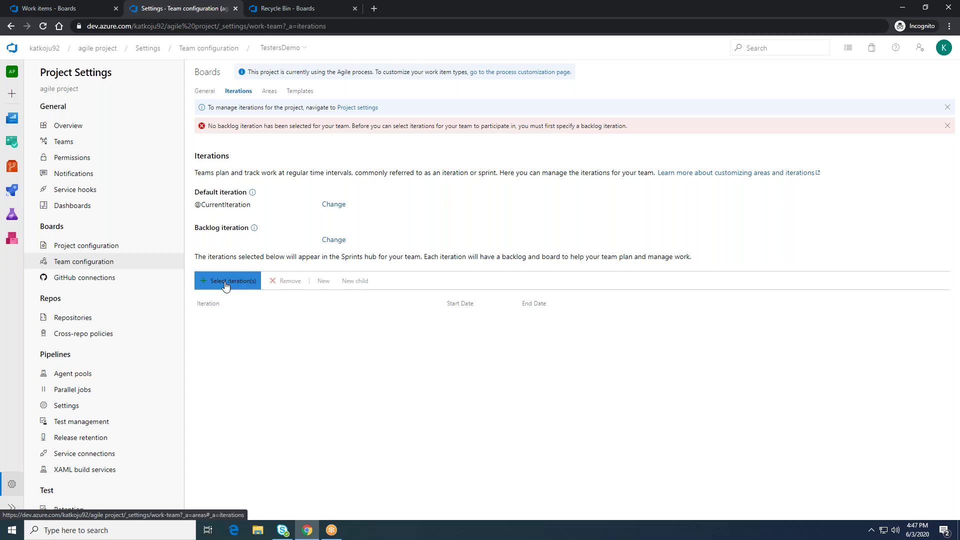
click(395, 285)
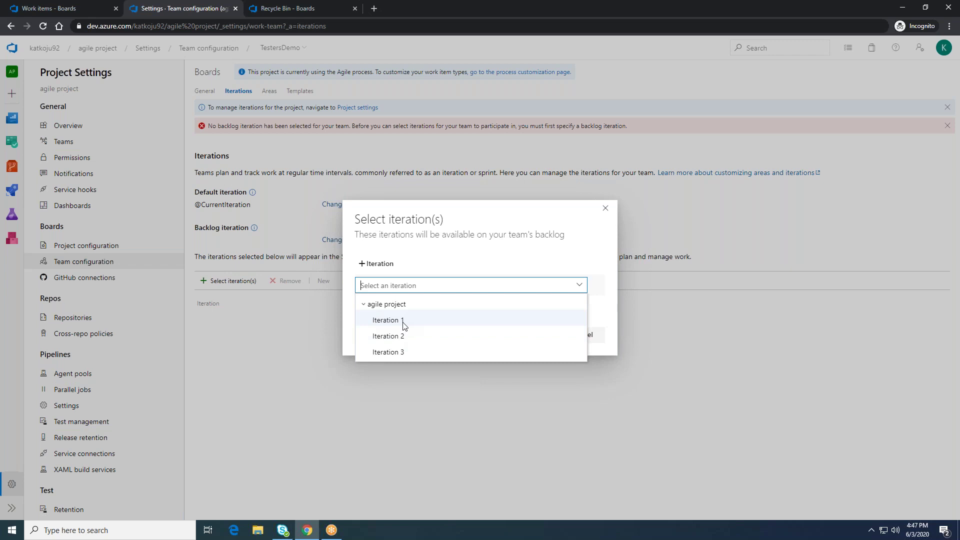
click(404, 323)
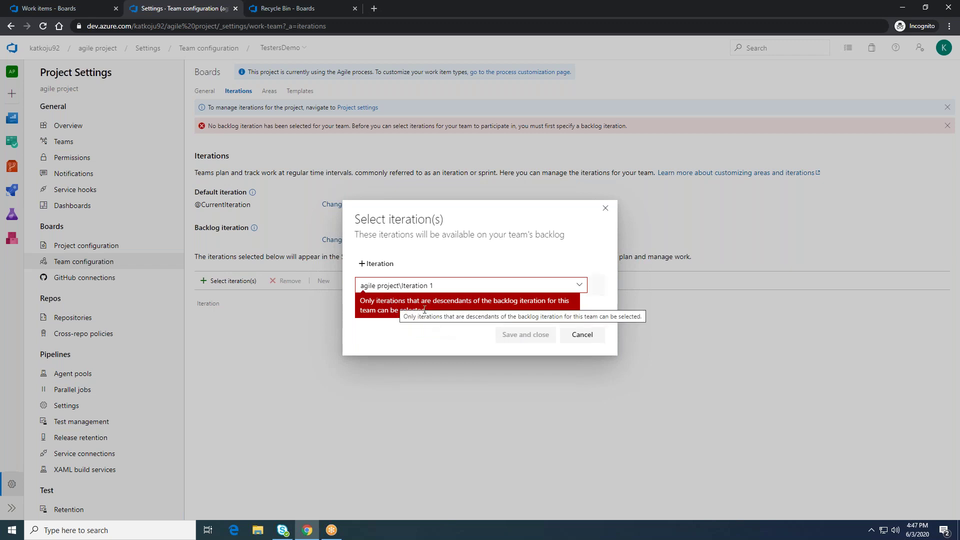
click(585, 336)
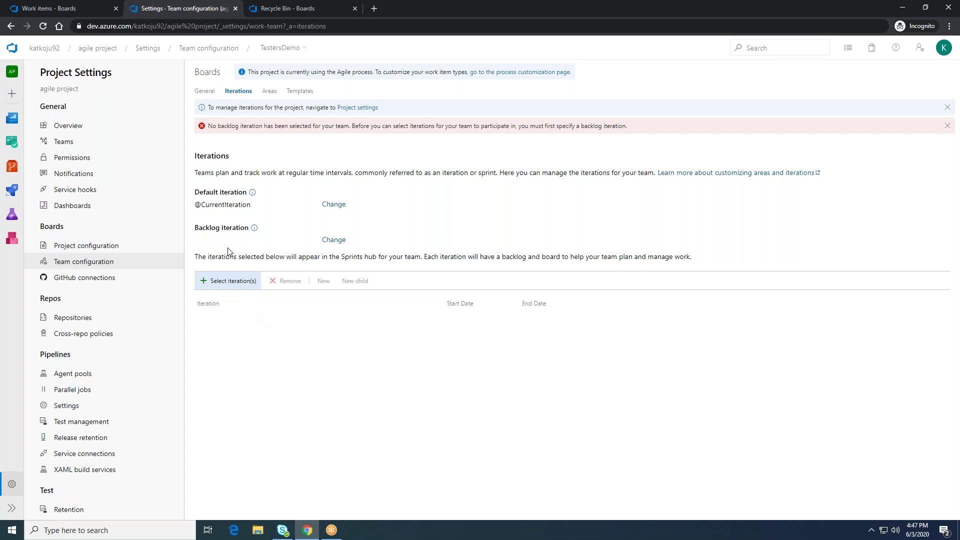
Step: Change TestersDemo's backlog iteration to agile project and confirm
click(334, 240)
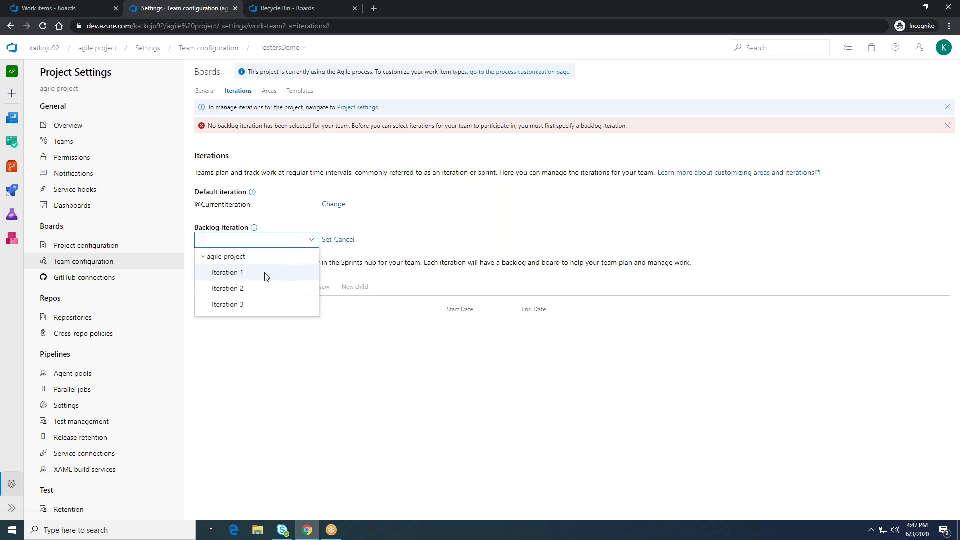
click(266, 274)
click(308, 241)
click(249, 258)
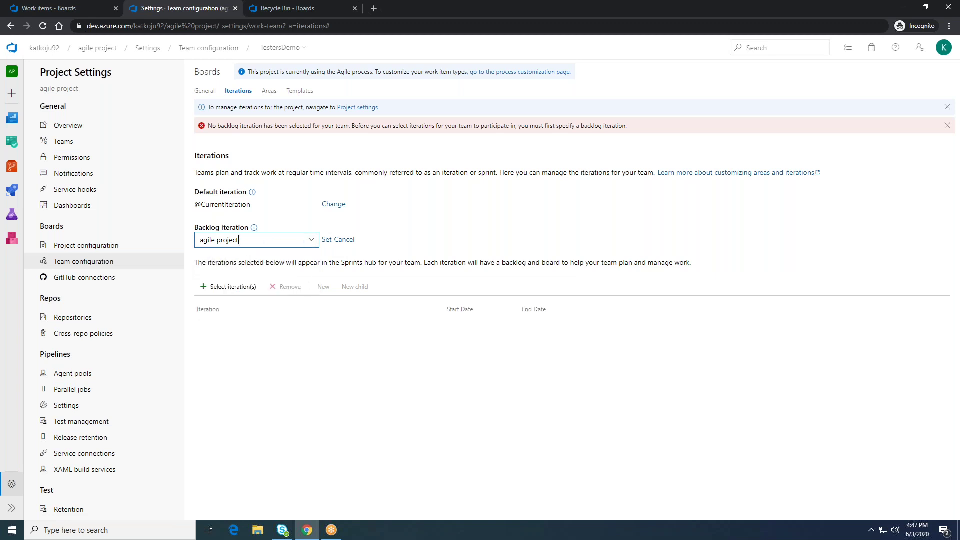
click(326, 240)
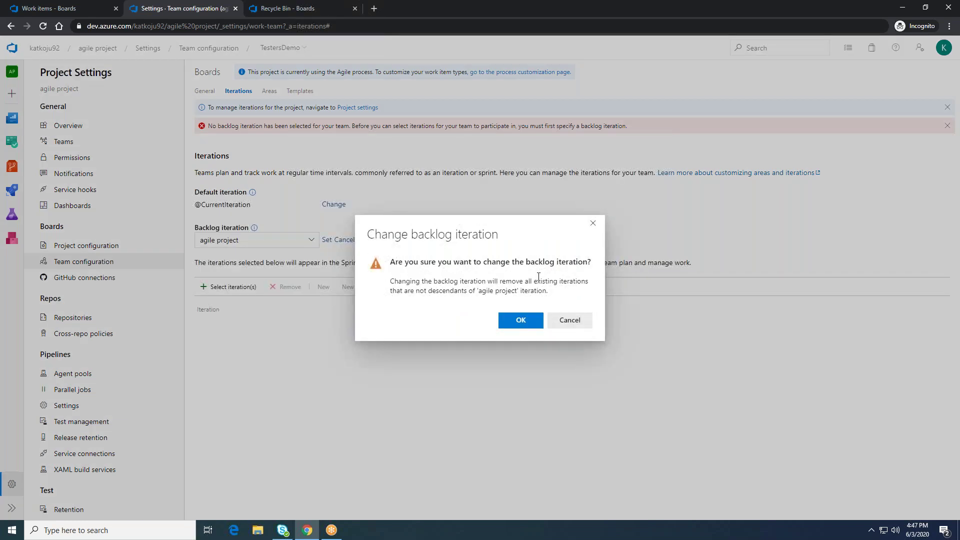
click(521, 322)
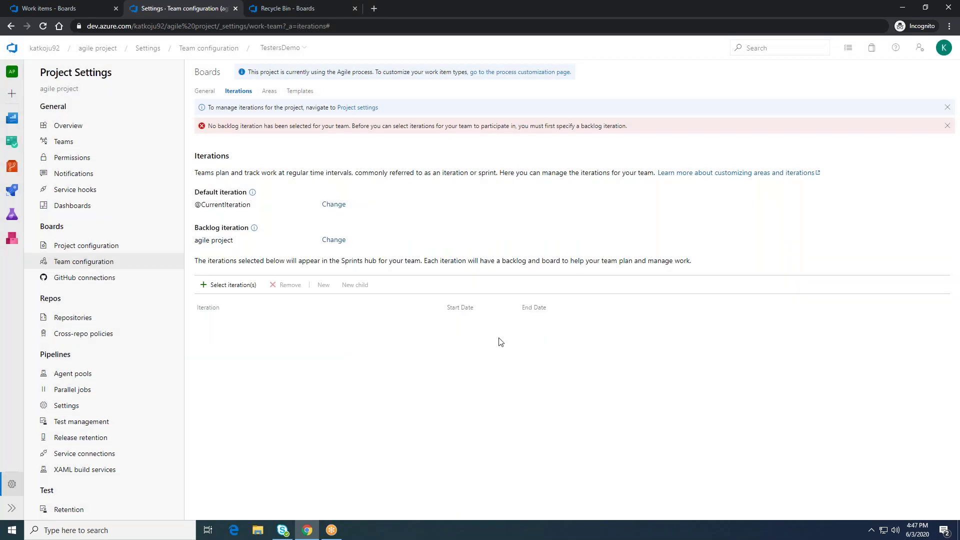
Step: Add agile project\Iteration 1 to TestersDemo's sprint iterations
click(228, 266)
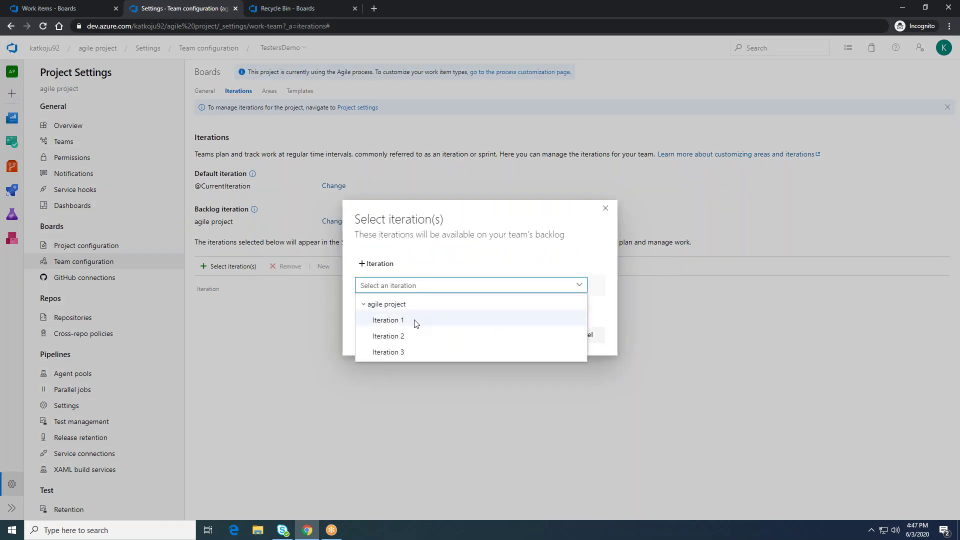
click(415, 323)
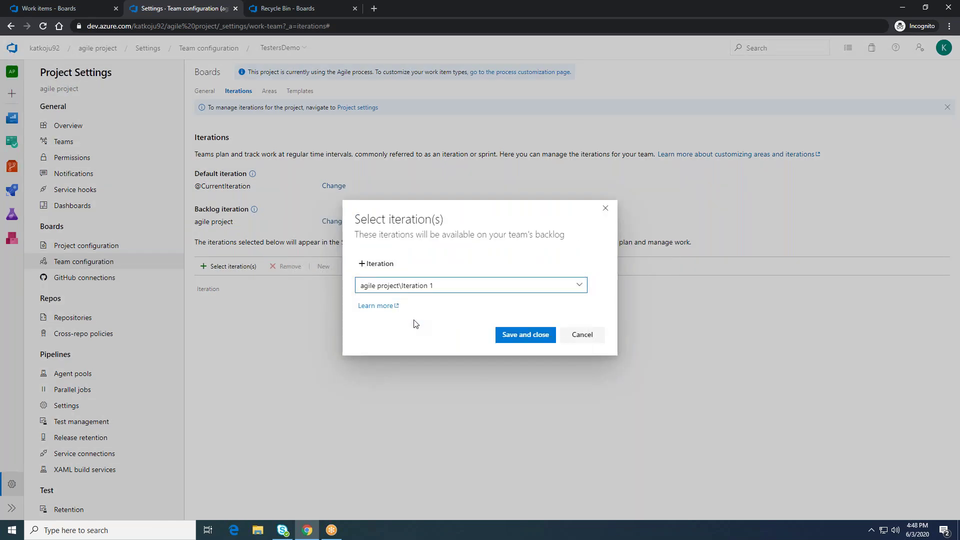
click(528, 341)
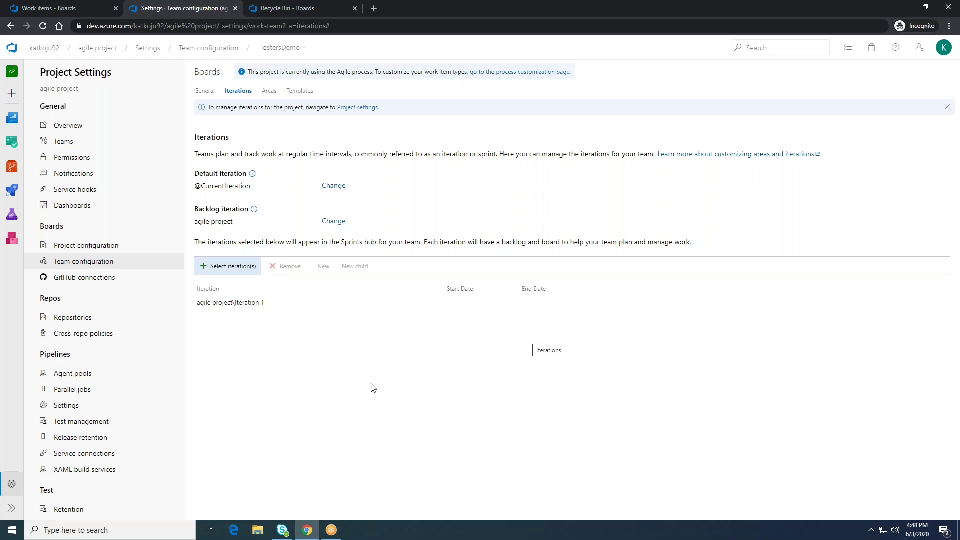
Step: Show the project Areas list, where Testers is now owned by TestersDemo
click(112, 248)
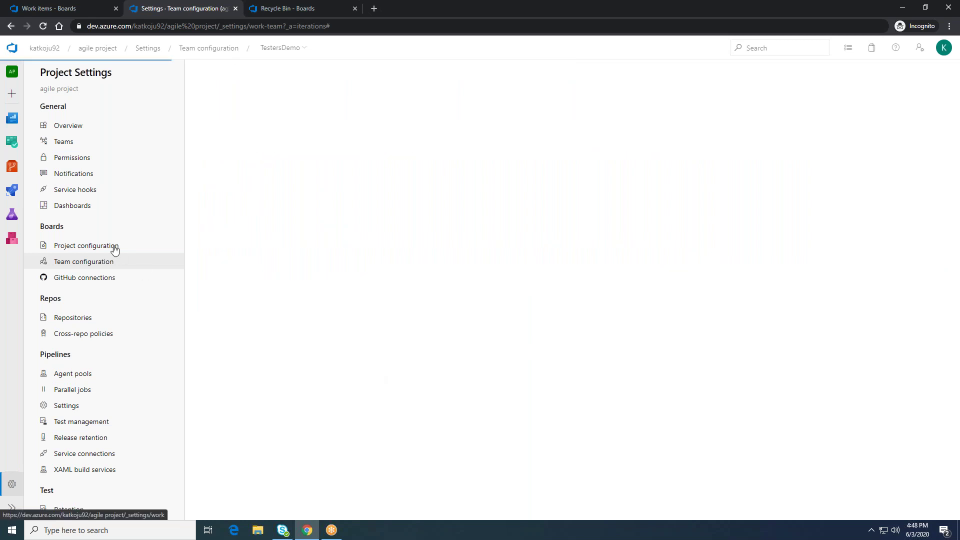
mouse_move(307, 198)
click(242, 96)
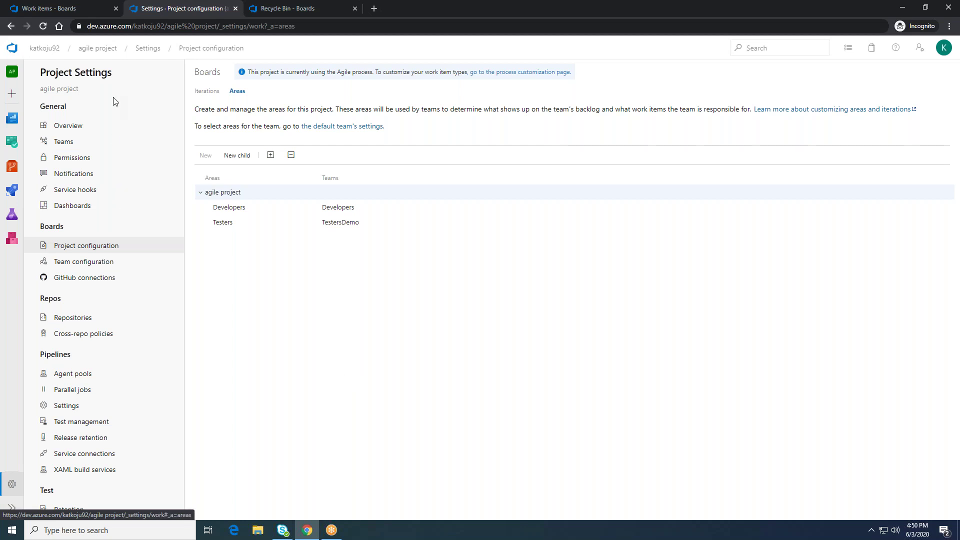
Step: Go from the agile project overview through Work items to the Developers Stories backlog
click(100, 48)
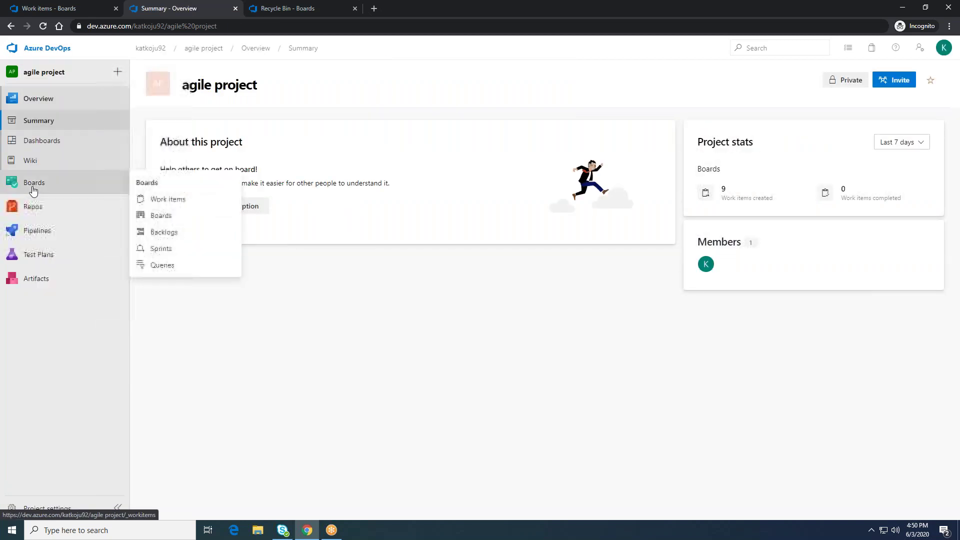
click(32, 183)
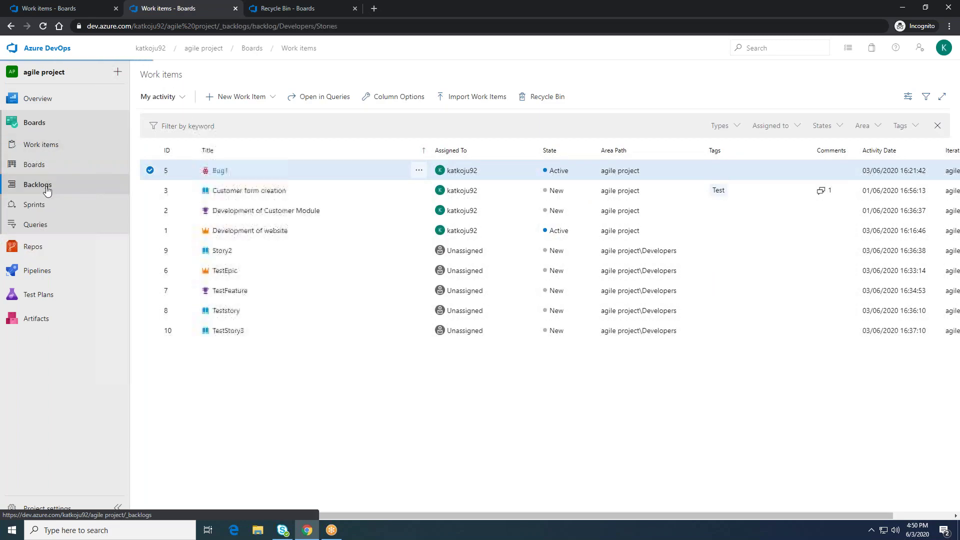
click(48, 186)
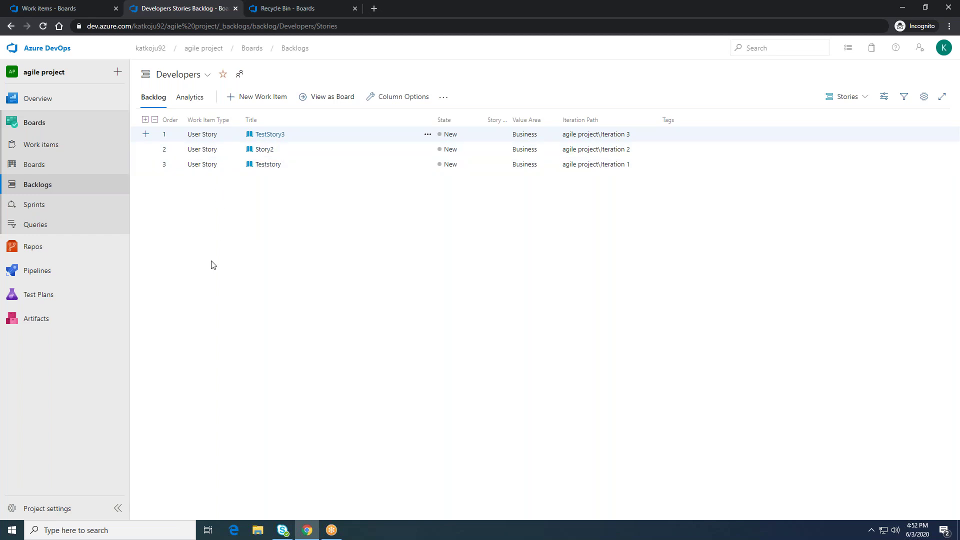
Step: Select TestStory3, Story2 and Teststory together in the backlog
click(214, 139)
key(shift+Down)
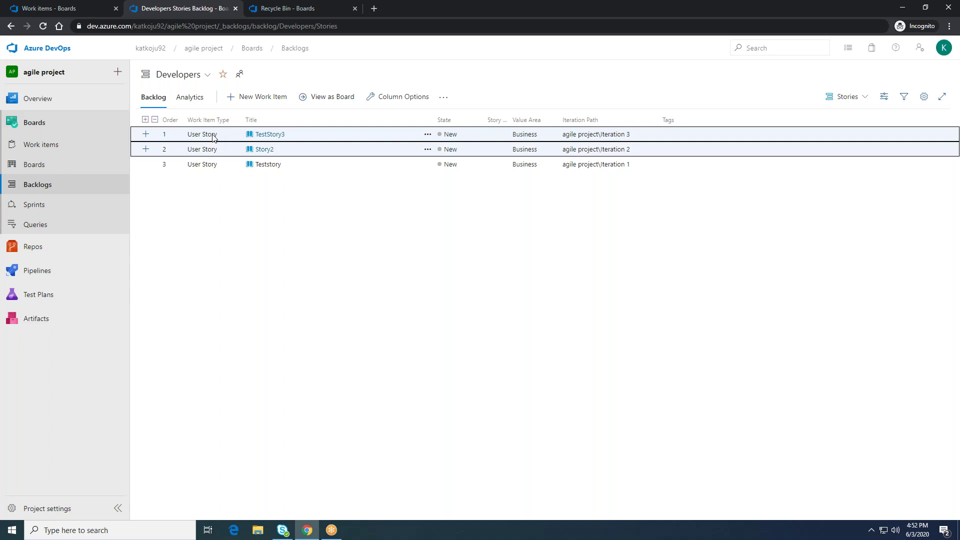
key(shift+Down)
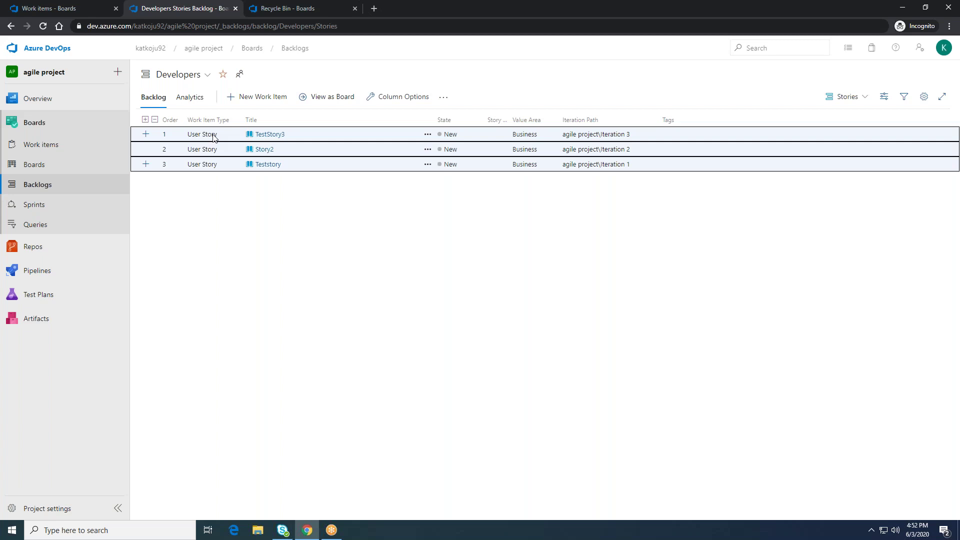
Step: Show the three stories' actions menu and browse Add link, Assign to and Templates
click(428, 136)
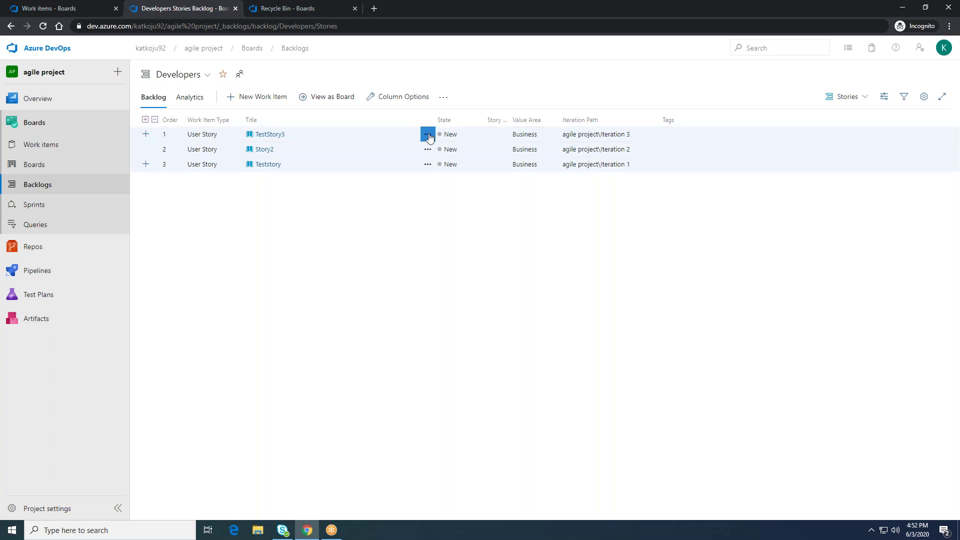
click(428, 136)
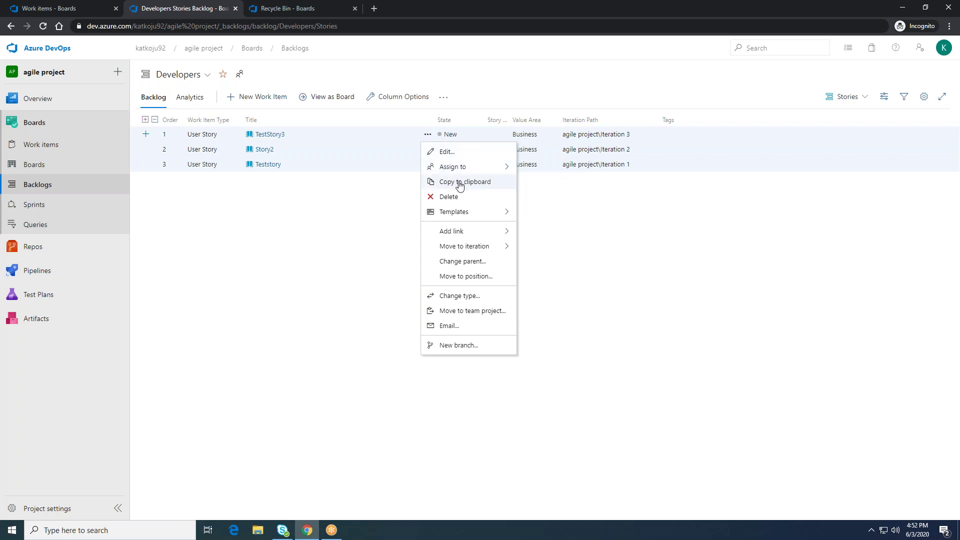
mouse_move(458, 229)
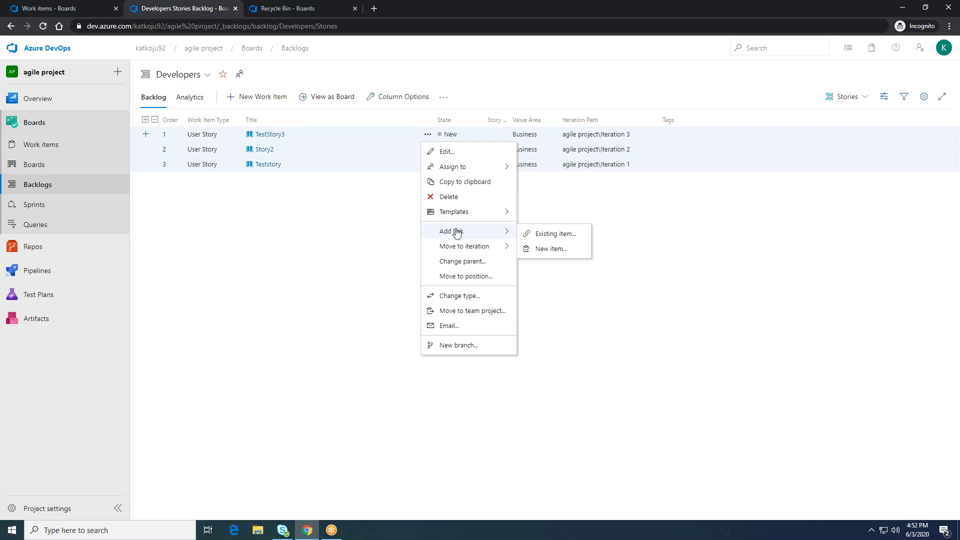
mouse_move(457, 167)
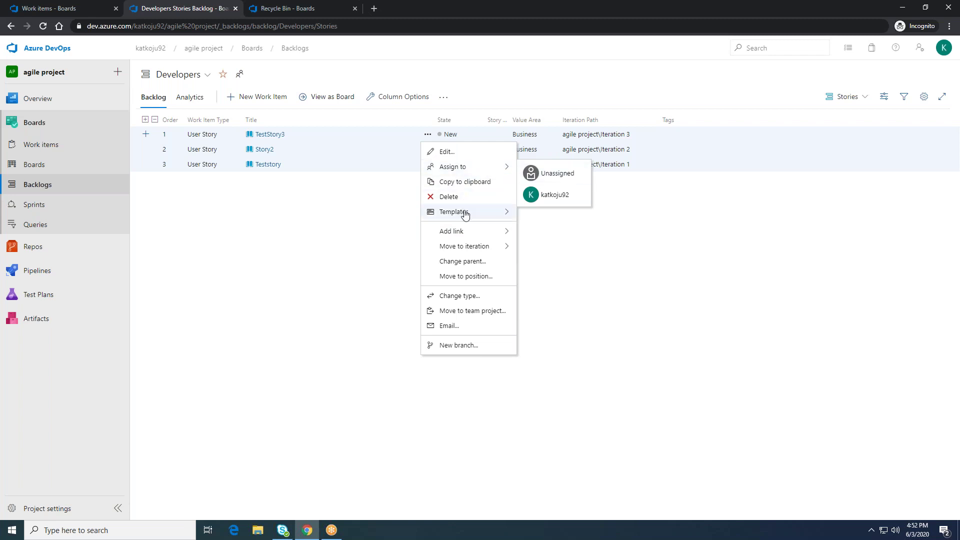
mouse_move(465, 214)
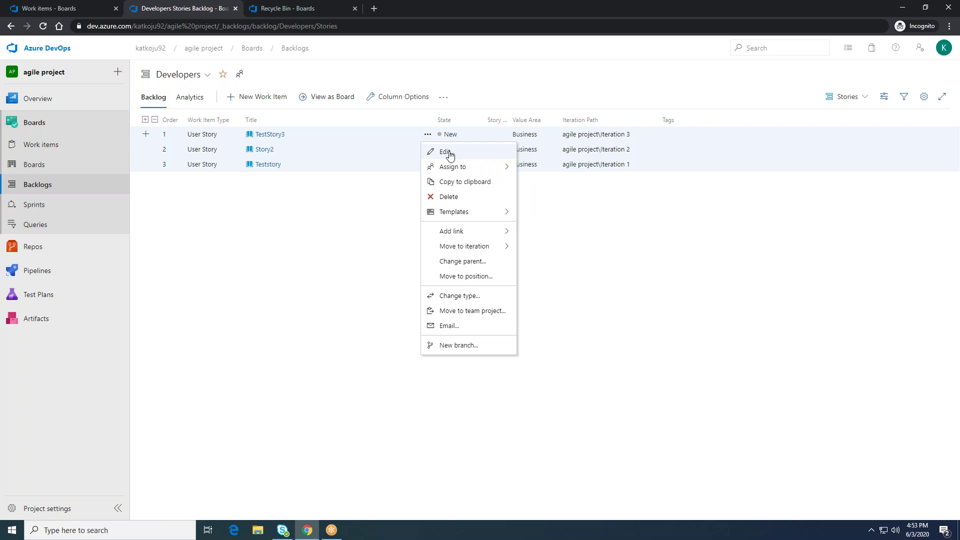
Step: Bulk-edit the three stories' State field to Active and save the change
click(450, 153)
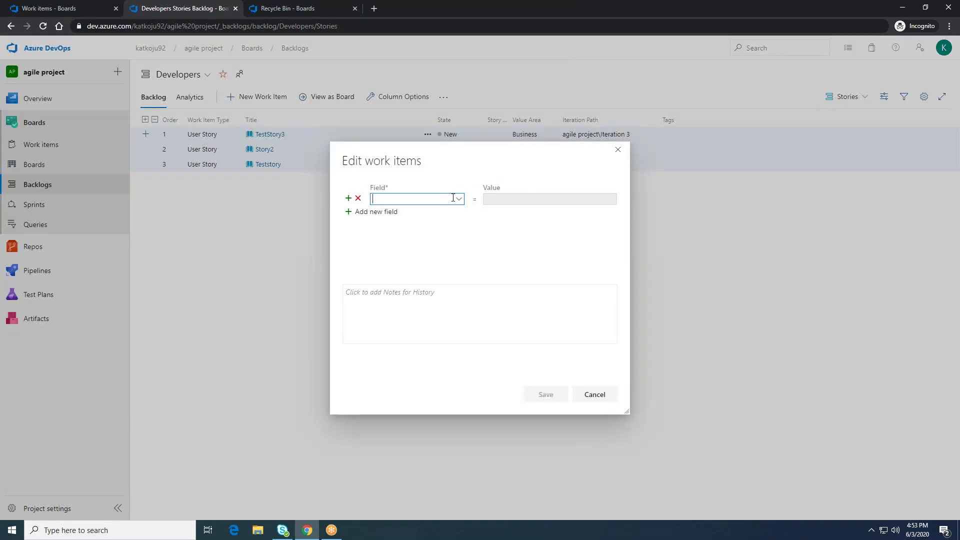
click(459, 200)
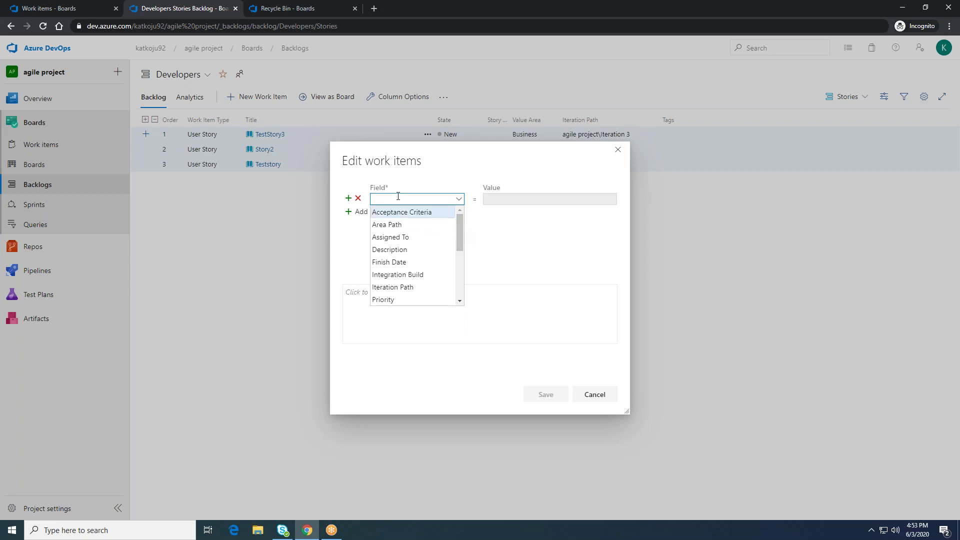
text(Start Date)
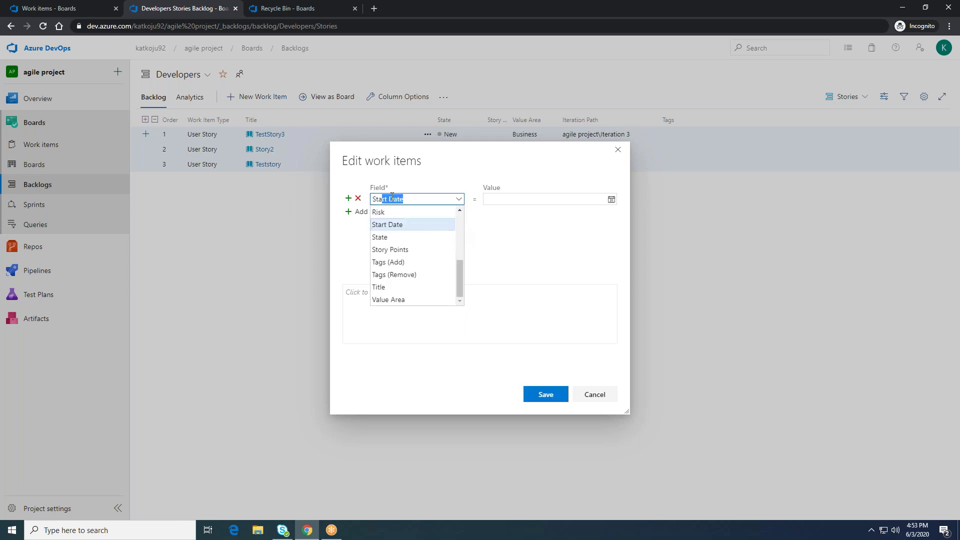
click(397, 237)
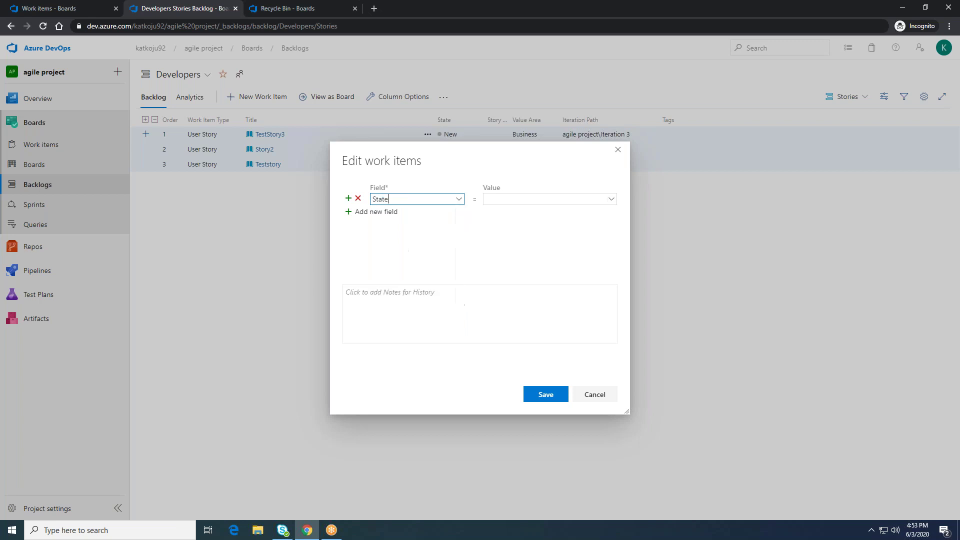
click(610, 200)
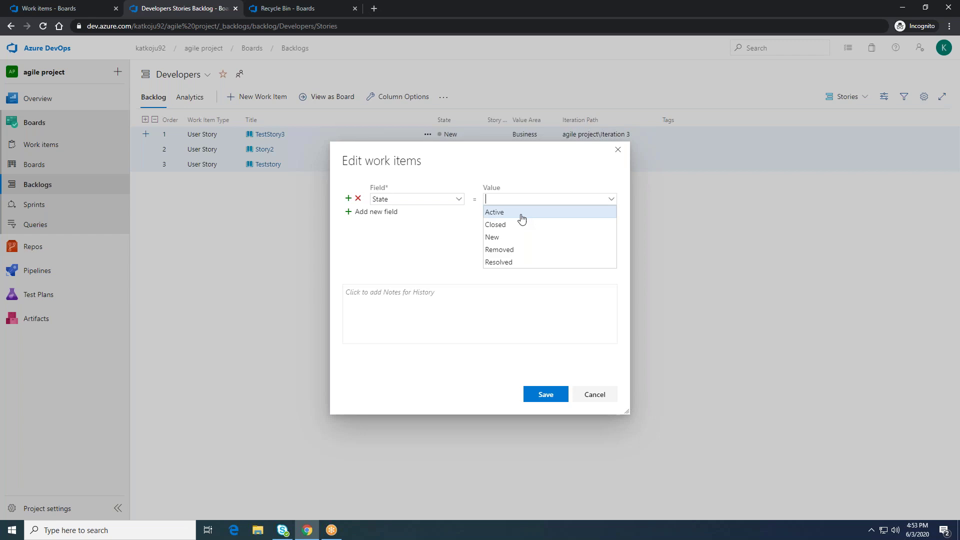
click(521, 218)
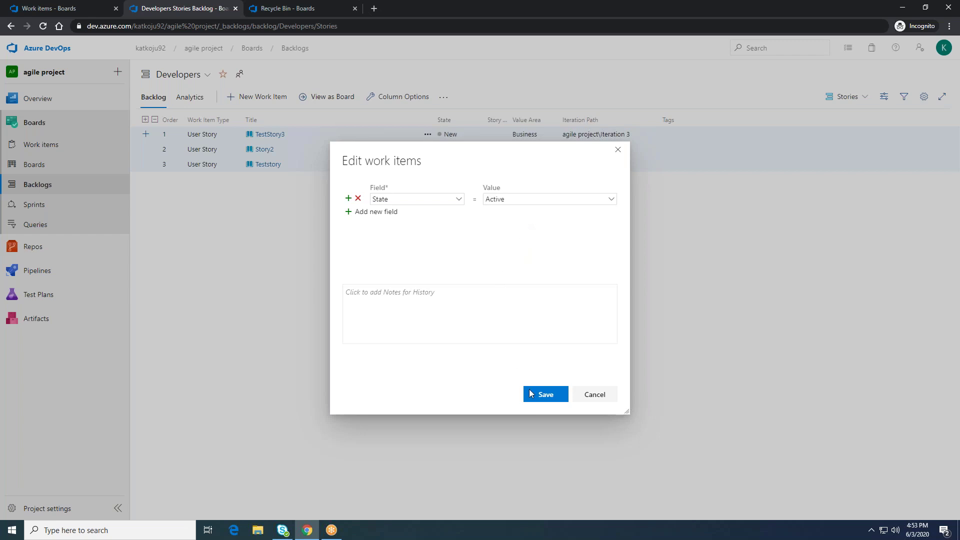
click(544, 395)
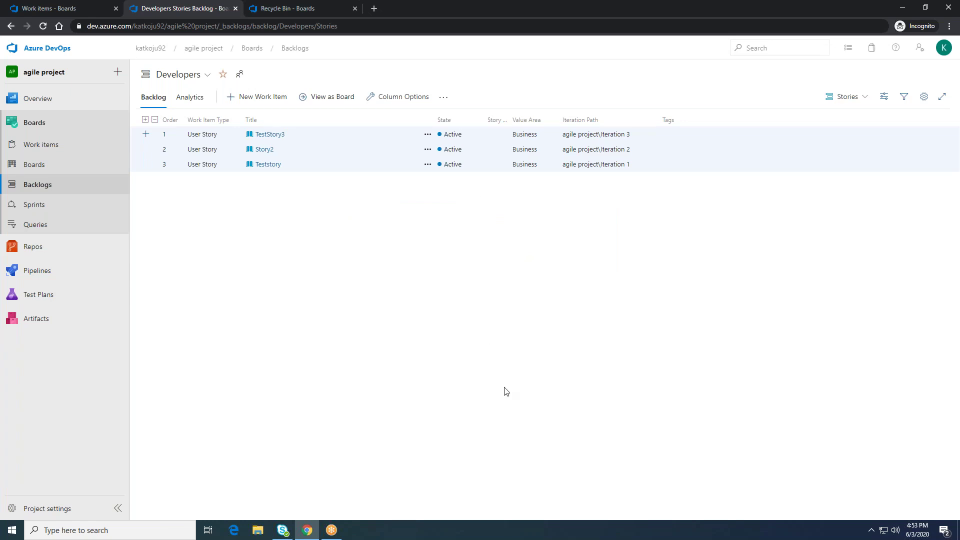
click(428, 135)
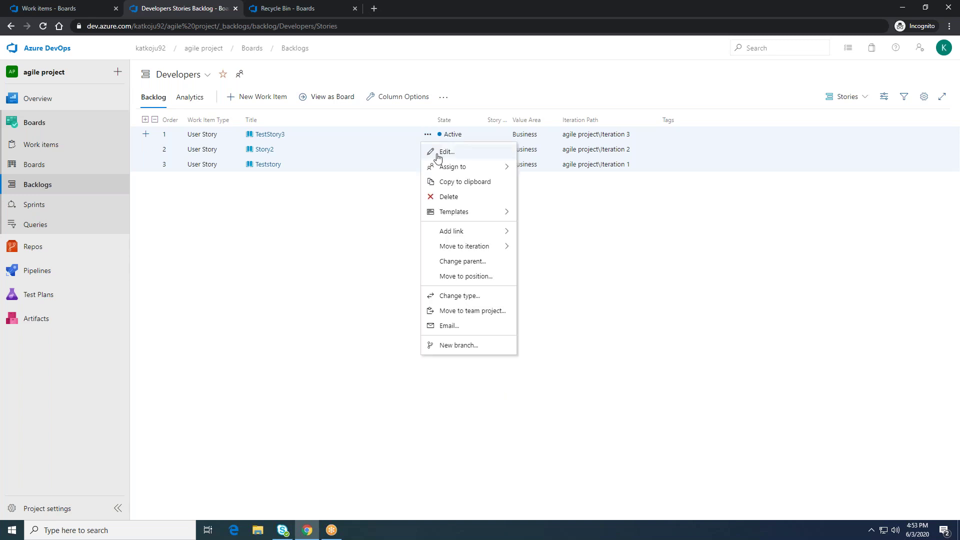
Step: Start another bulk edit, browse the field list, cancel, and reopen the stories' actions menu
click(459, 158)
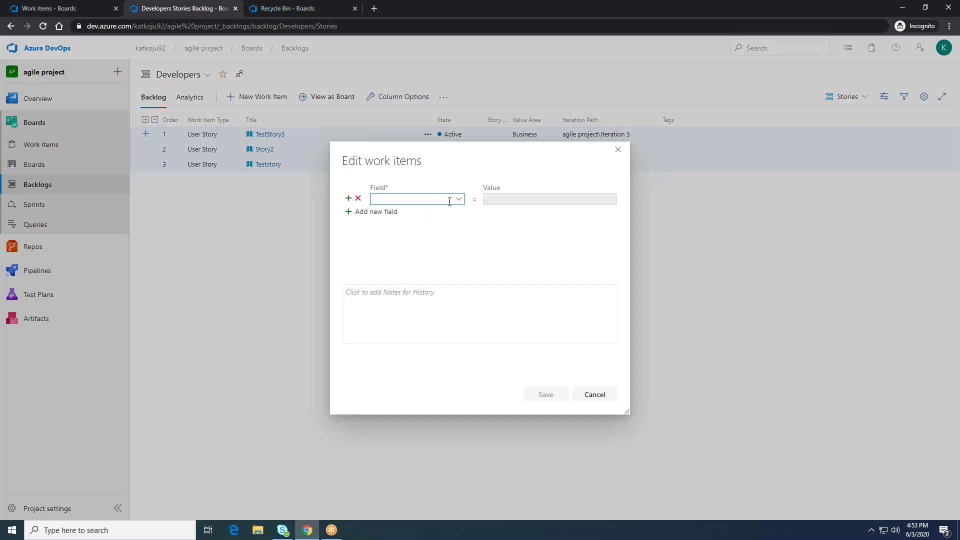
click(460, 199)
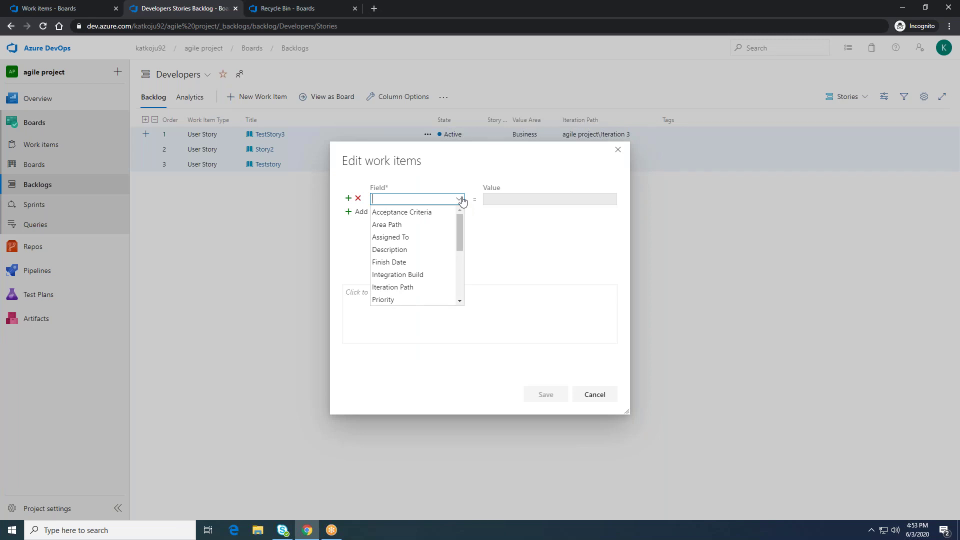
scroll(426, 238, down, 2)
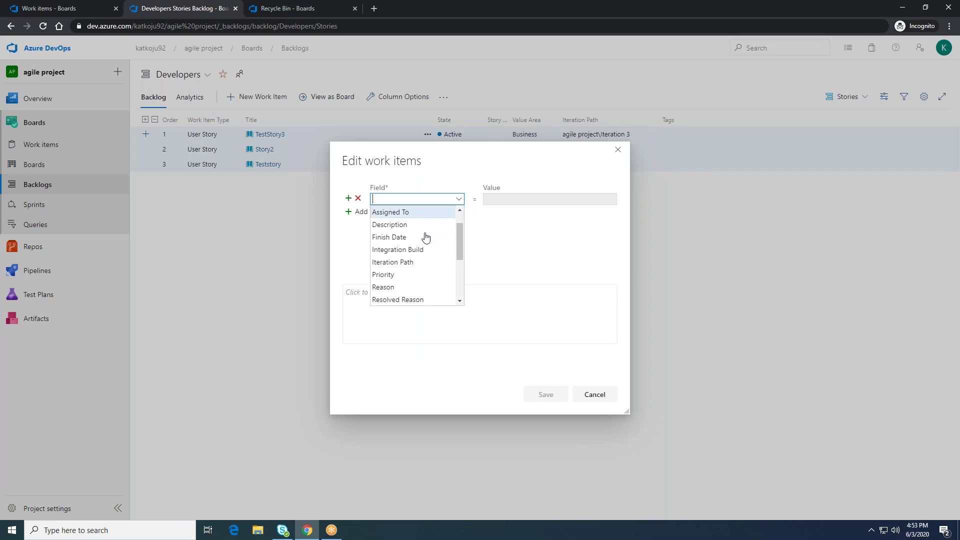
click(595, 394)
click(428, 134)
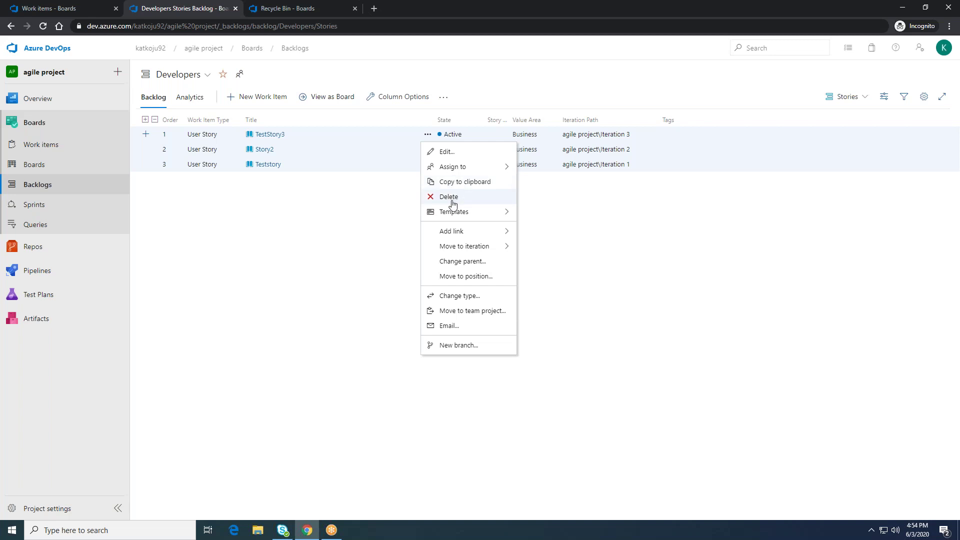
mouse_move(447, 216)
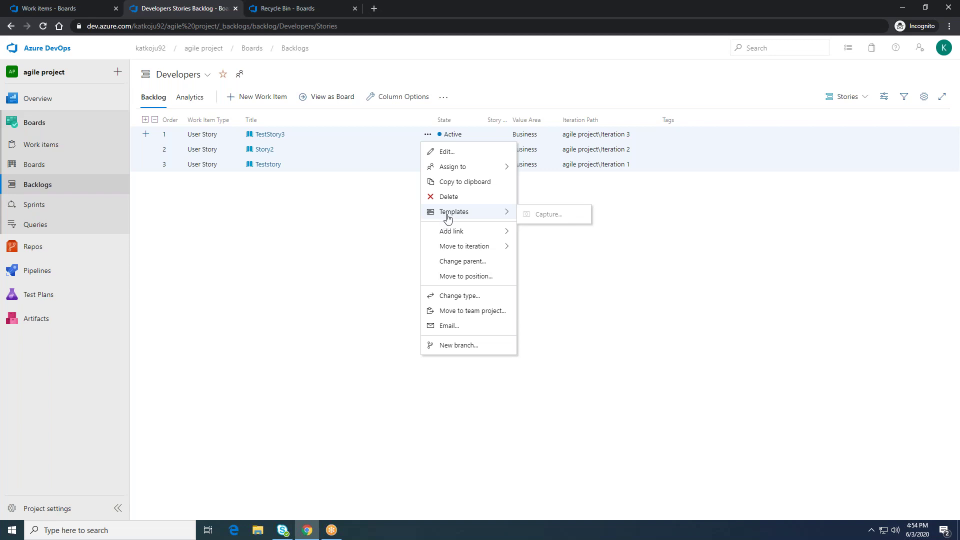
mouse_move(433, 230)
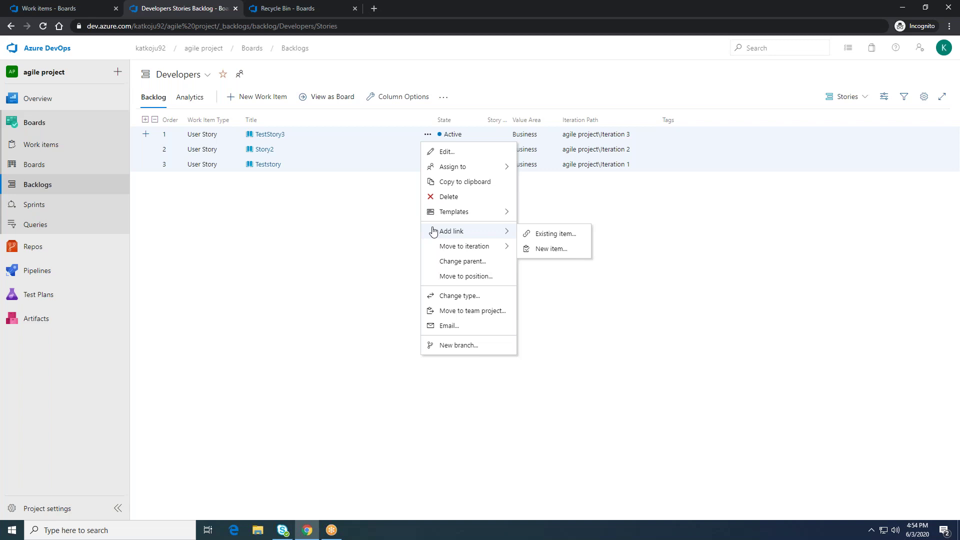
mouse_move(458, 249)
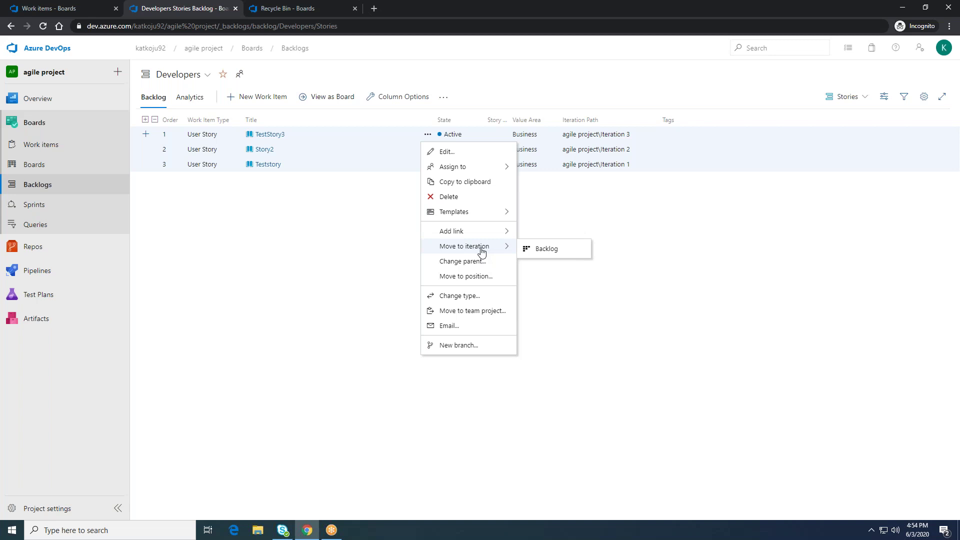
click(362, 263)
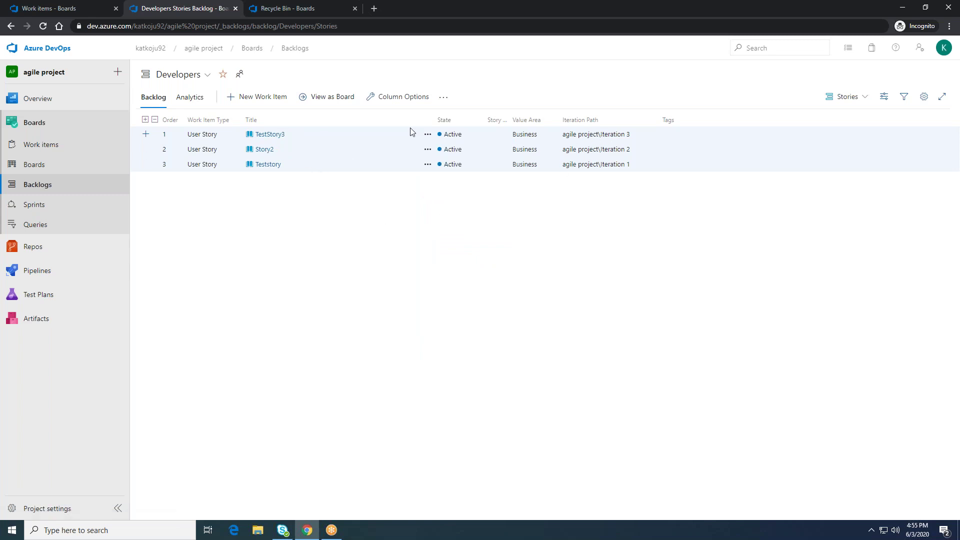
Step: Show the actions menu on the TestStory3 row
click(427, 134)
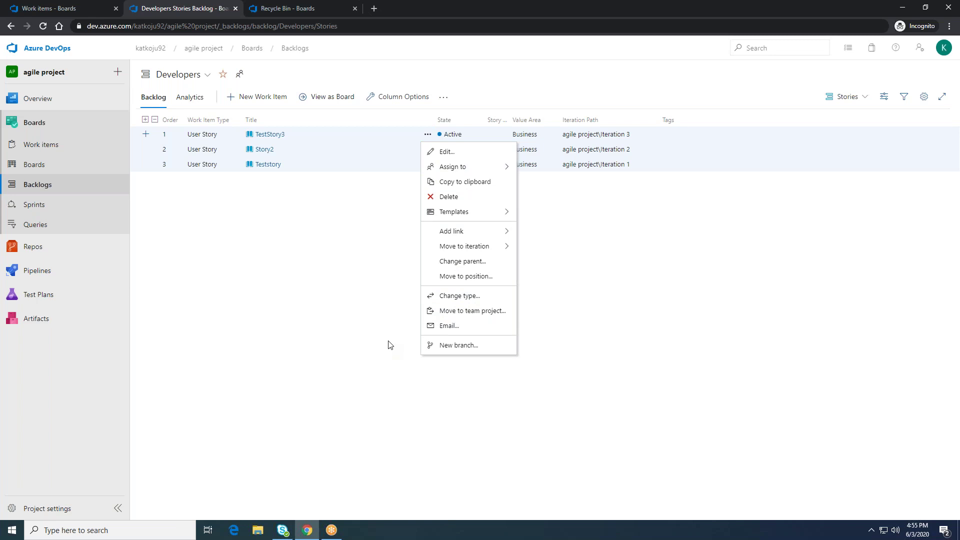
click(463, 333)
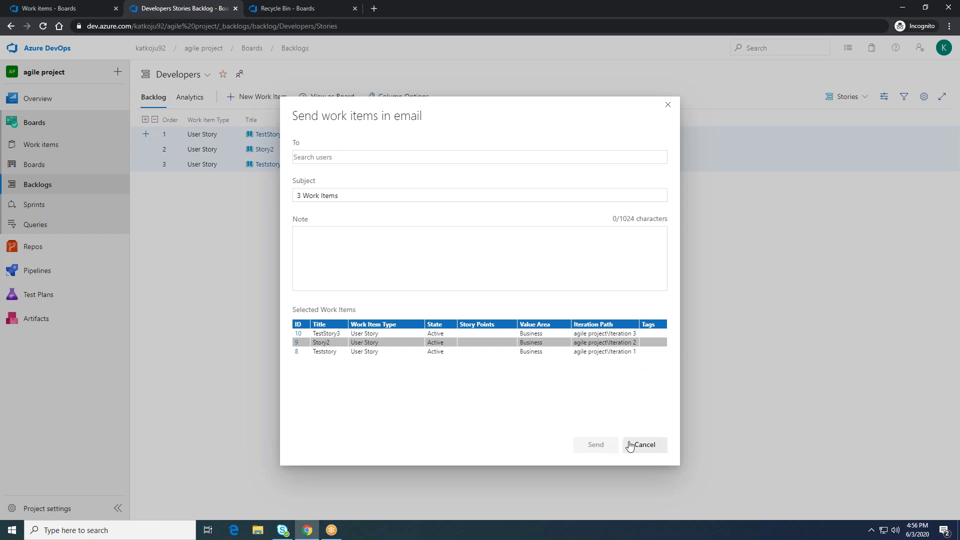
click(637, 446)
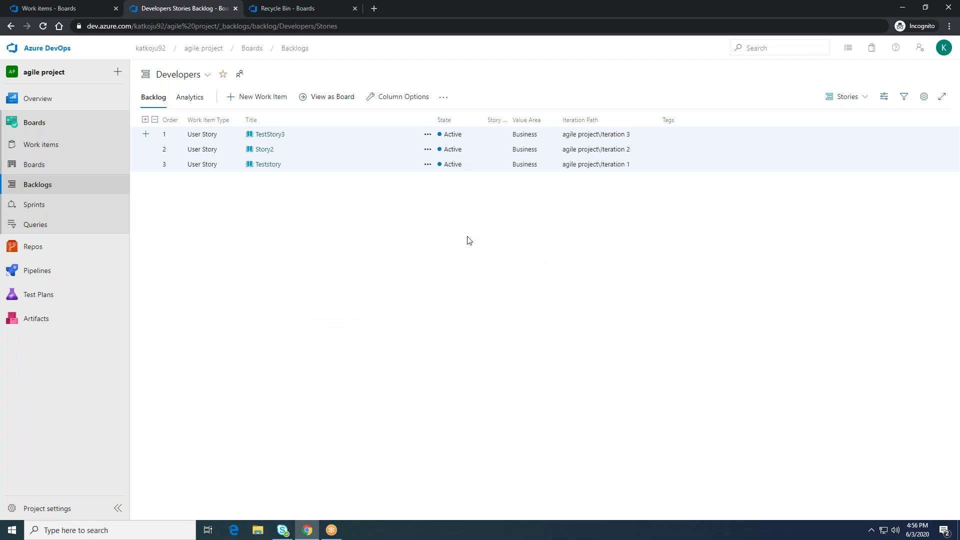
click(427, 134)
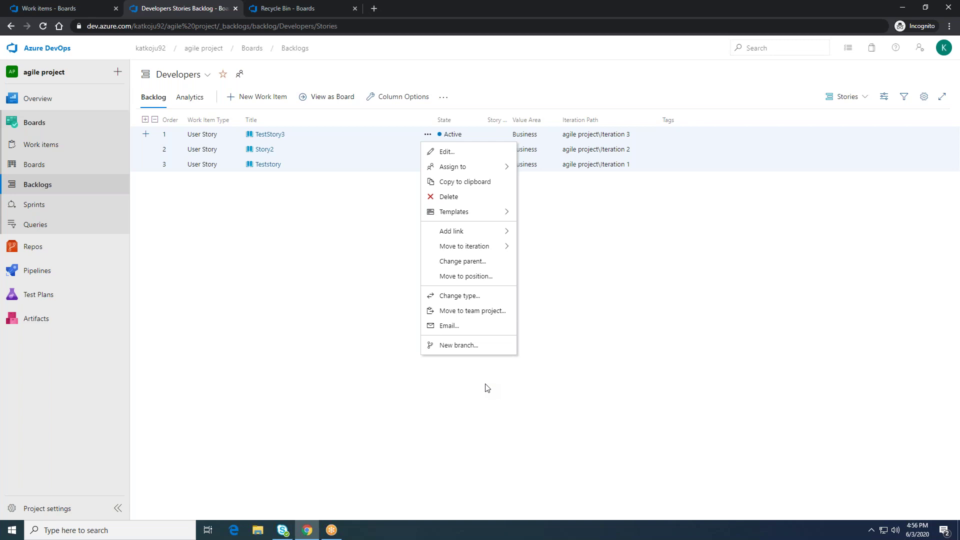
Step: Open the TestStory3 work item and show the Templates options in its Actions menu
click(486, 388)
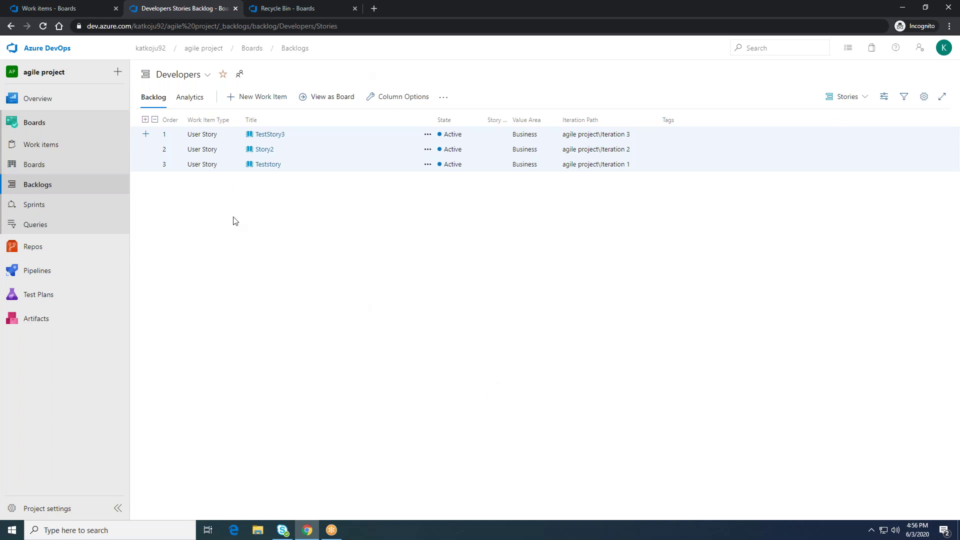
click(273, 137)
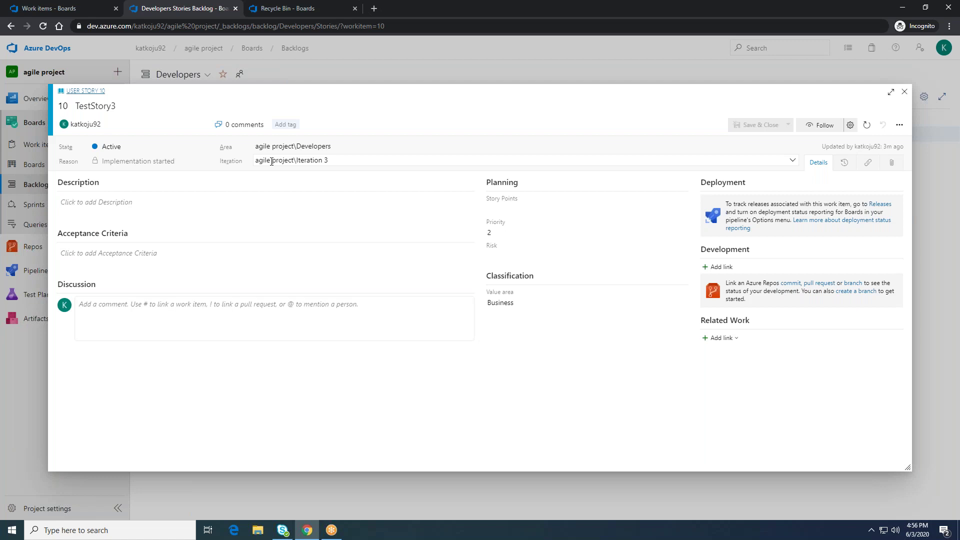
click(899, 126)
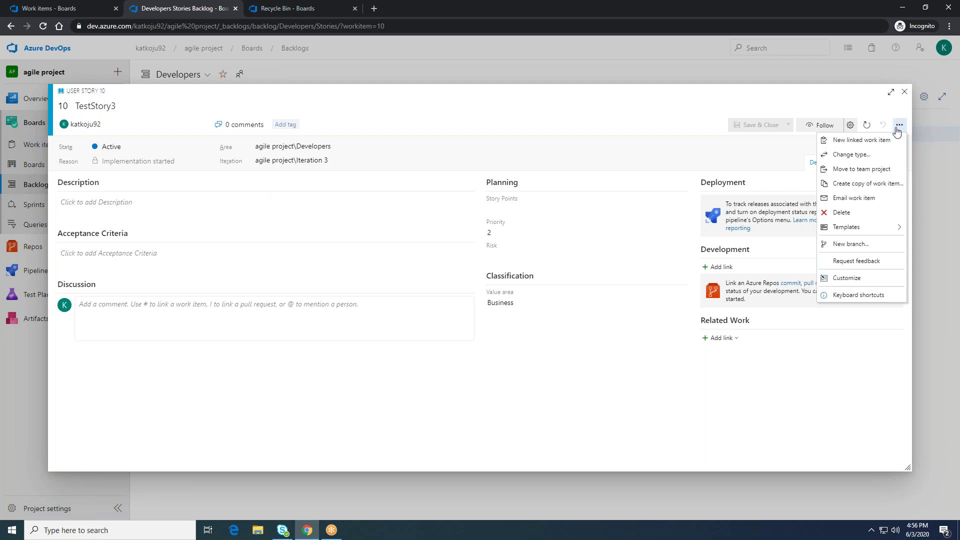
click(899, 126)
click(899, 125)
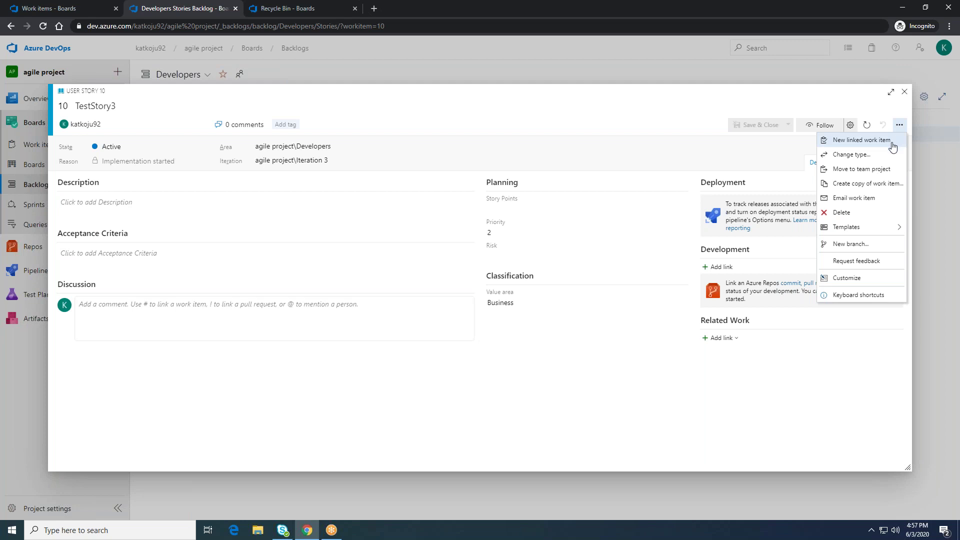
mouse_move(878, 232)
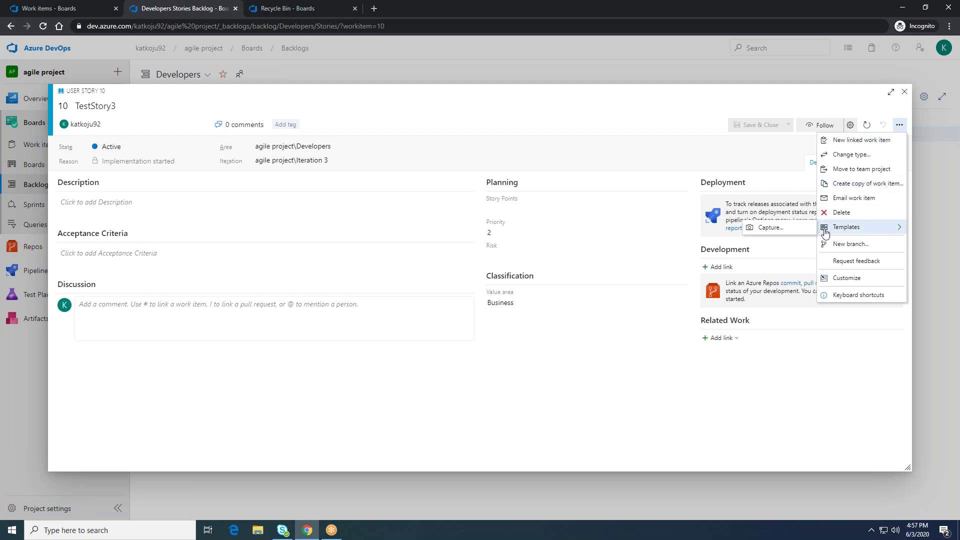
Step: Capture TestStory3 as a template for the Developers team named 'TemplateDemo'
click(791, 232)
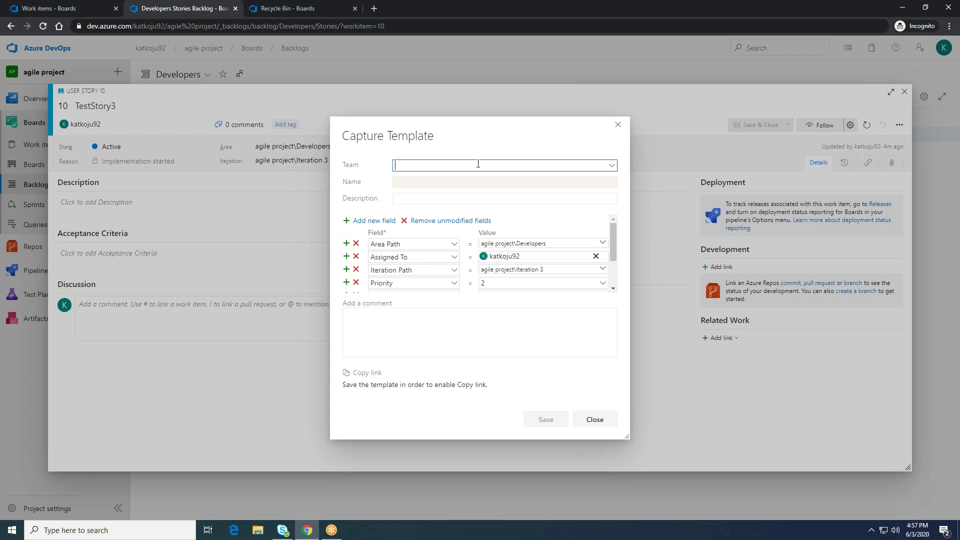
click(611, 165)
click(474, 191)
click(437, 181)
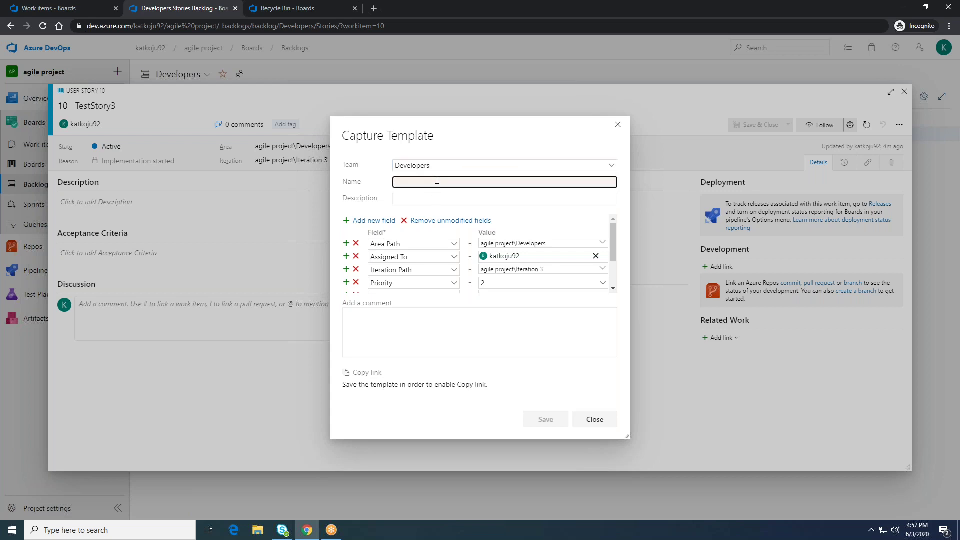
text(Te)
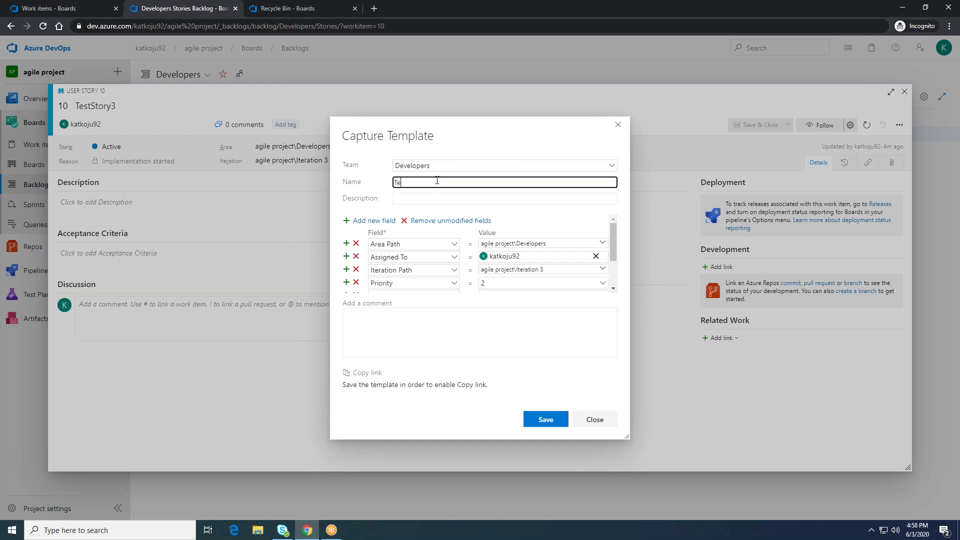
text(mplateDemo)
click(423, 198)
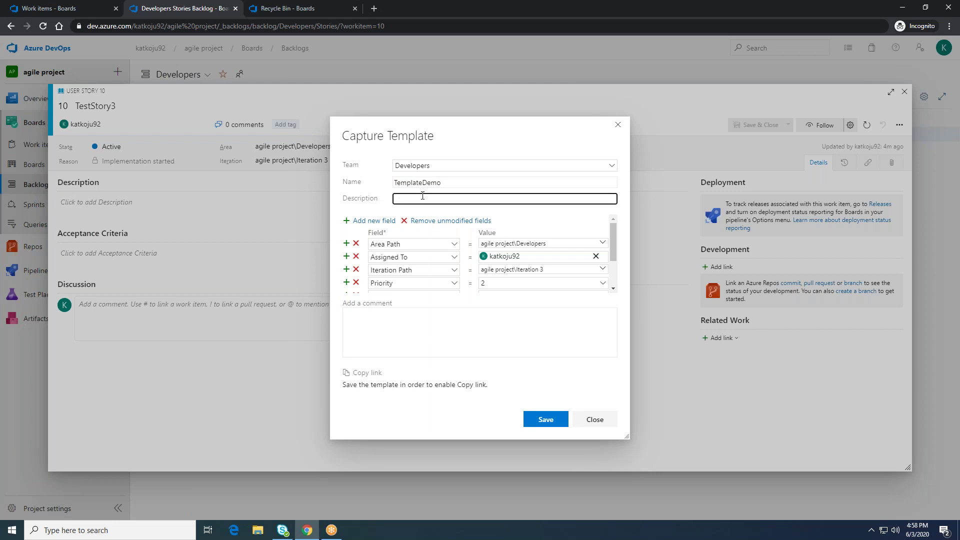
Step: Give TemplateDemo the description 'Demo', review the captured fields, and save it
text(Demo)
click(613, 253)
drag(612, 251, 614, 273)
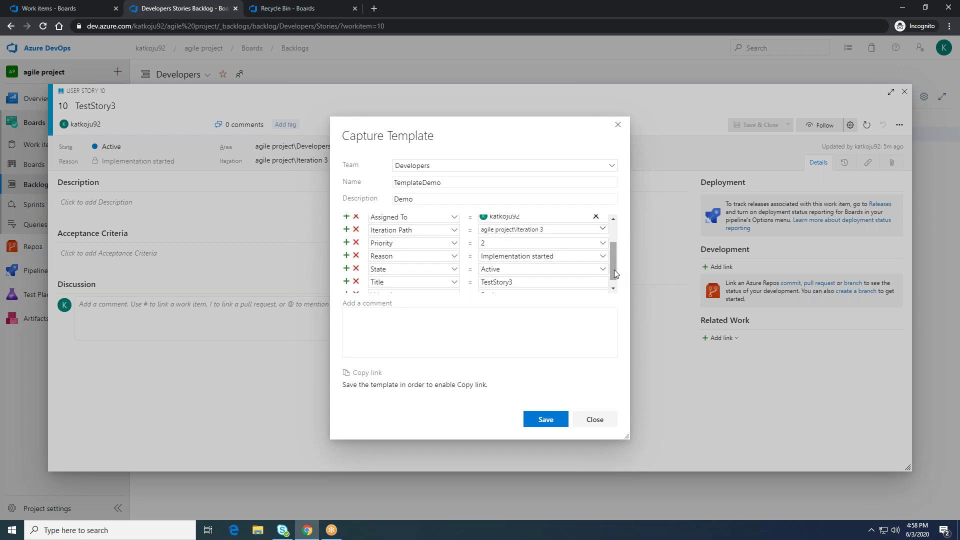
click(551, 420)
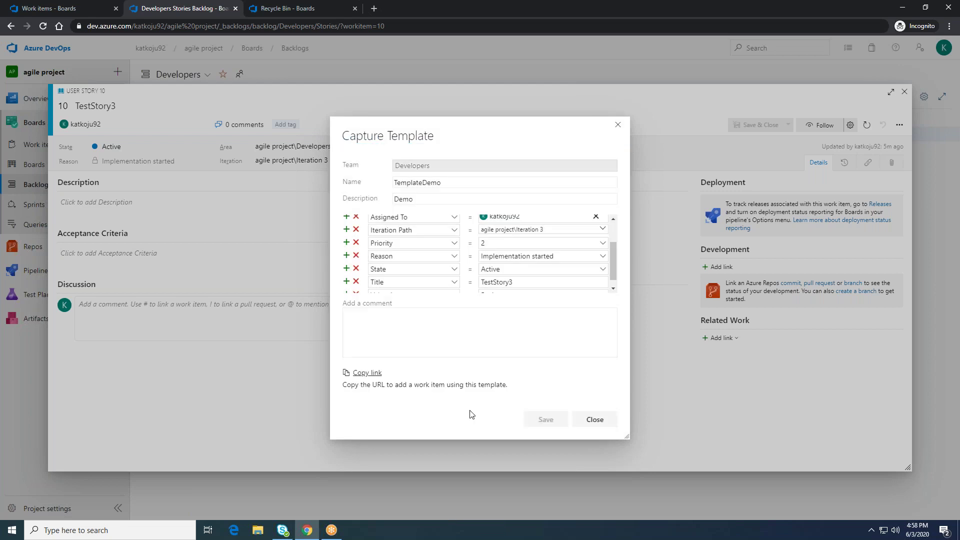
Step: Close the template dialog and the TestStory3 work item to return to the backlog
click(596, 420)
click(899, 126)
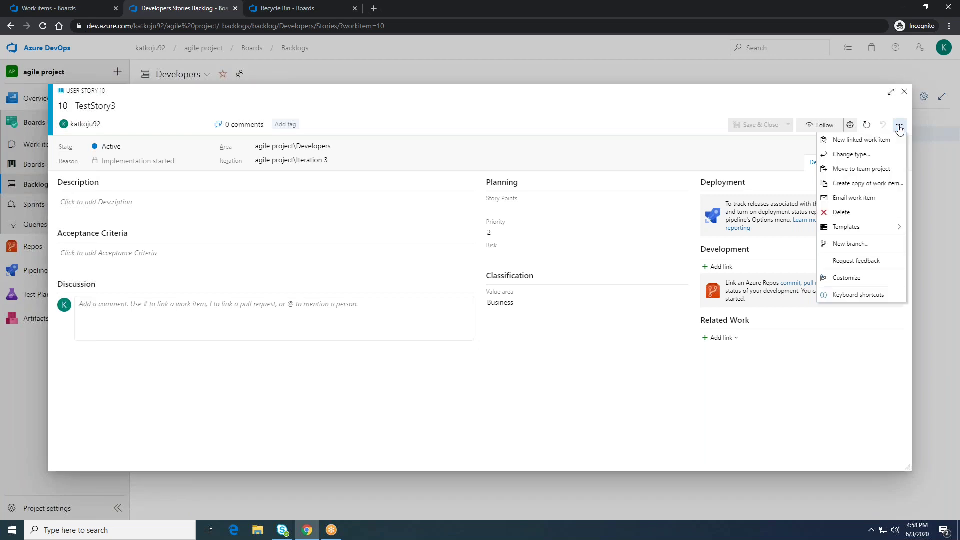
click(810, 382)
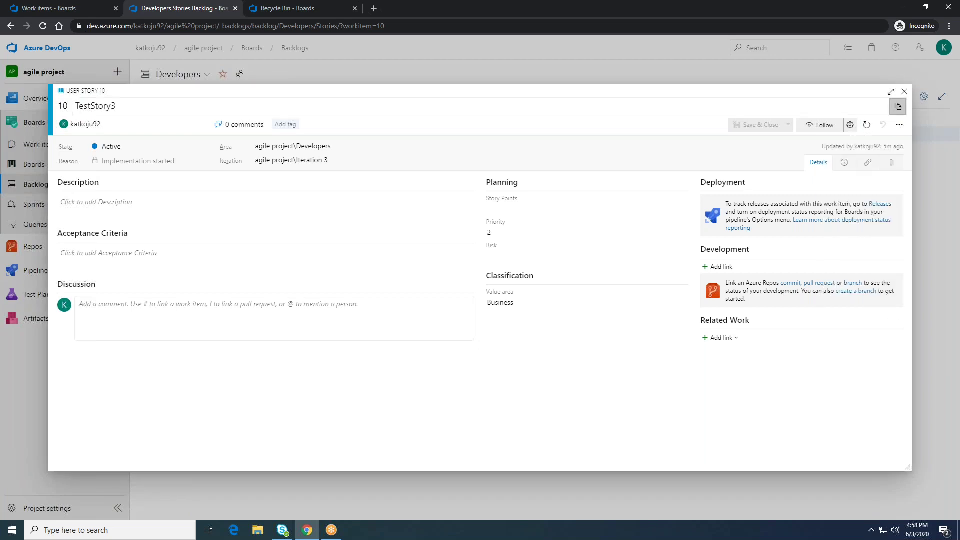
click(904, 92)
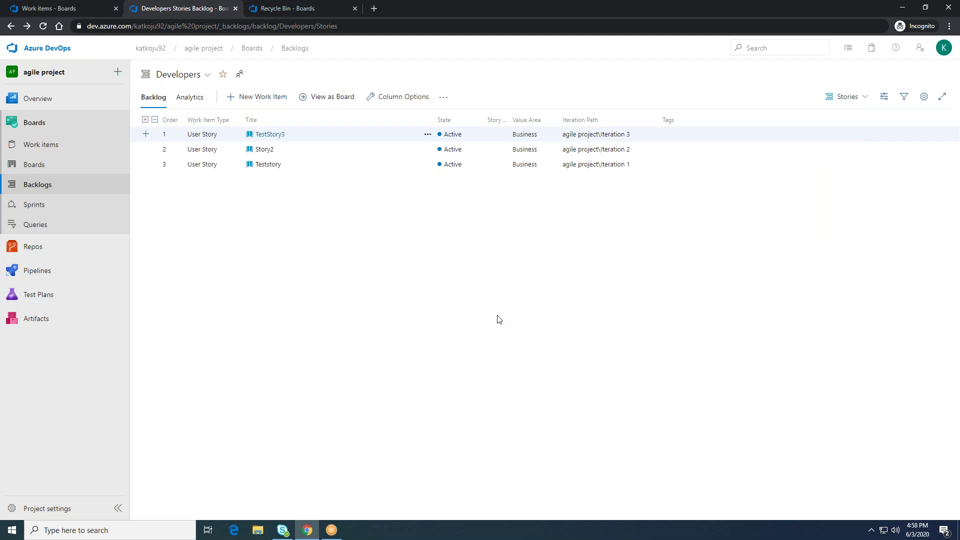
Step: Add a user story titled 'Test4' to the top of the backlog and open it
click(263, 100)
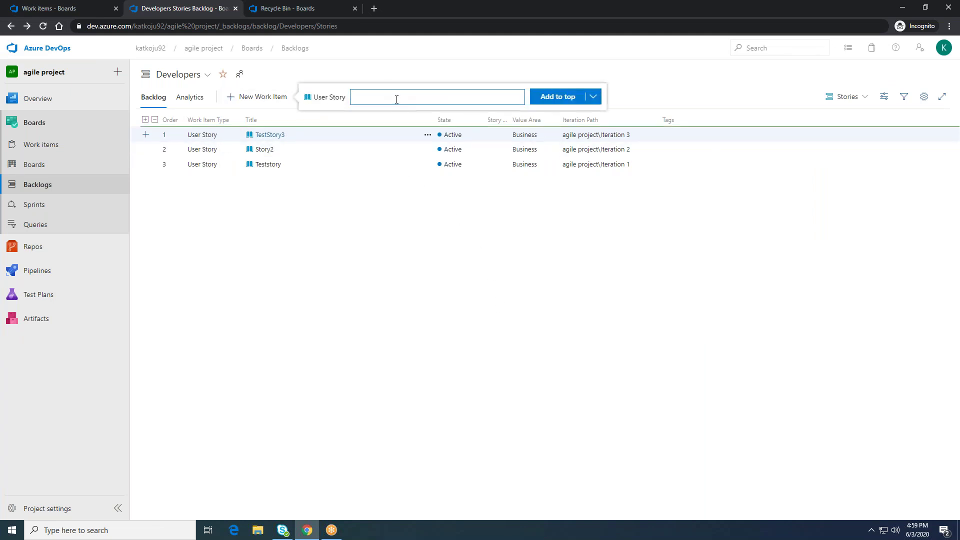
text(D)
key(BackSpace)
text(Temp)
key(BackSpace)
key(BackSpace)
text(st4)
click(561, 98)
click(430, 136)
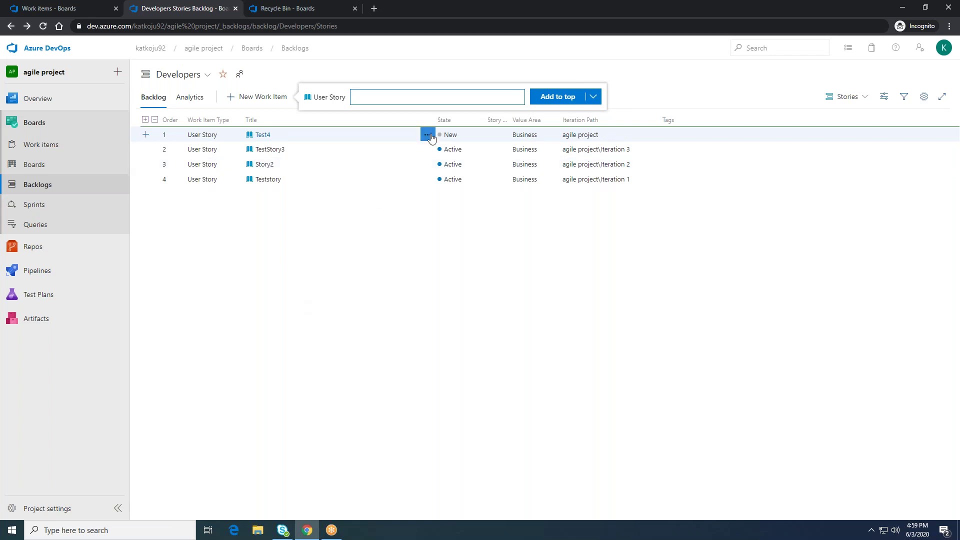
click(264, 136)
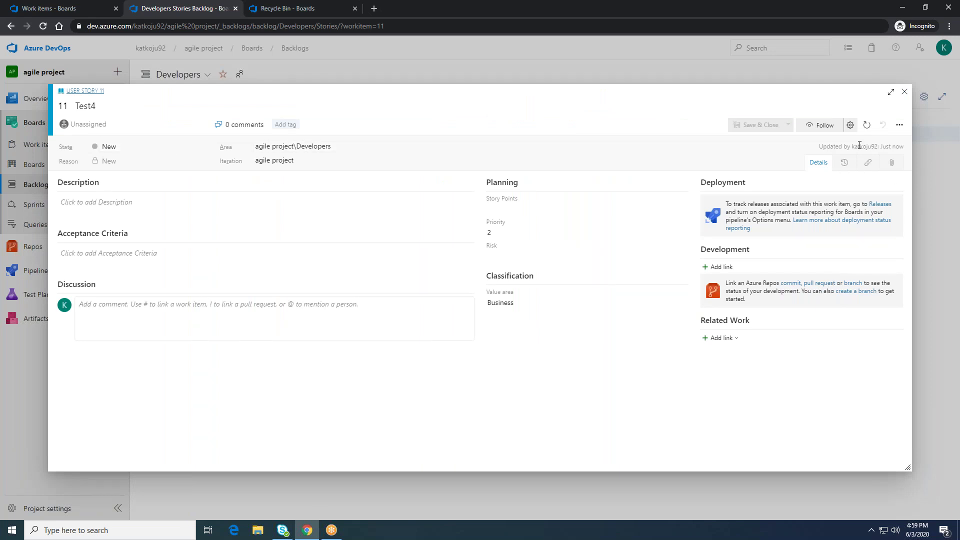
Step: Apply the TemplateDemo template to Test4 from the Actions menu's Templates list
click(898, 126)
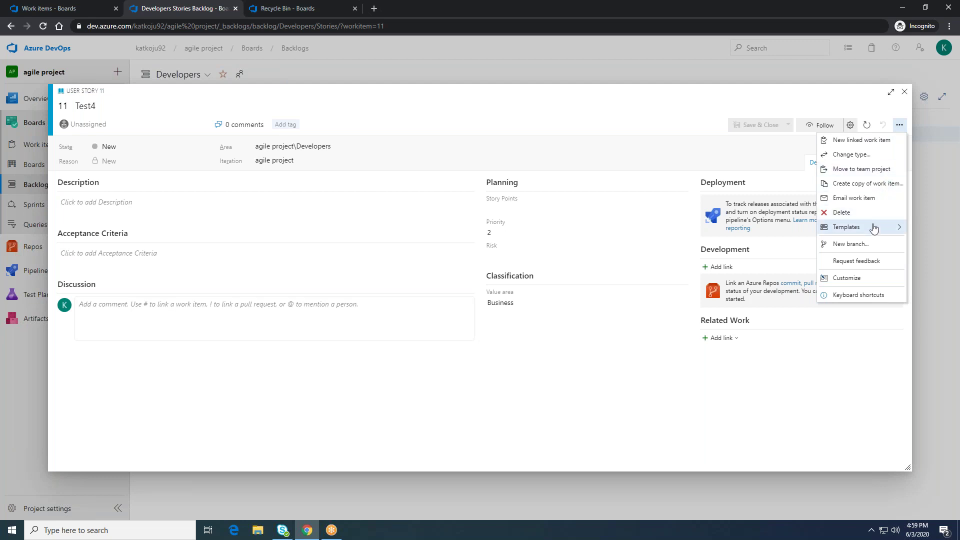
mouse_move(873, 229)
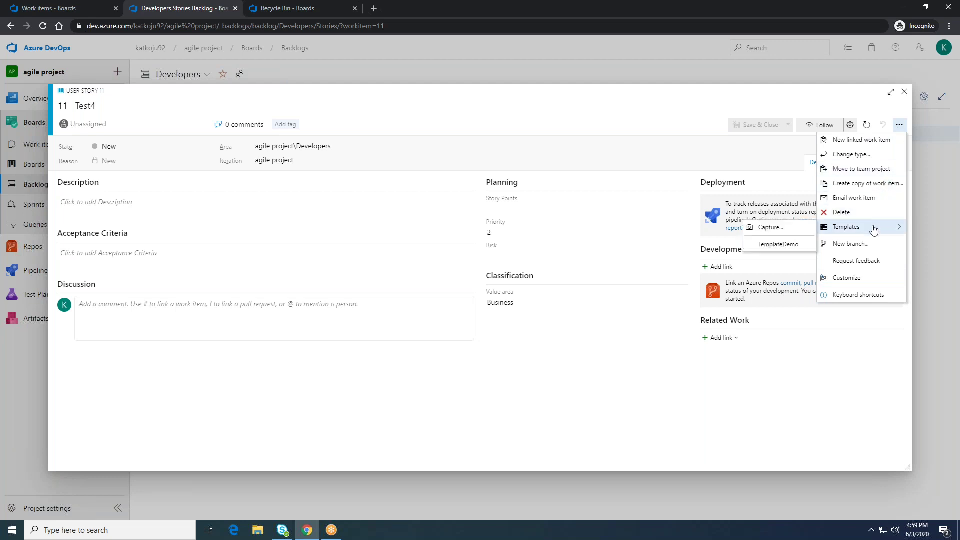
click(790, 245)
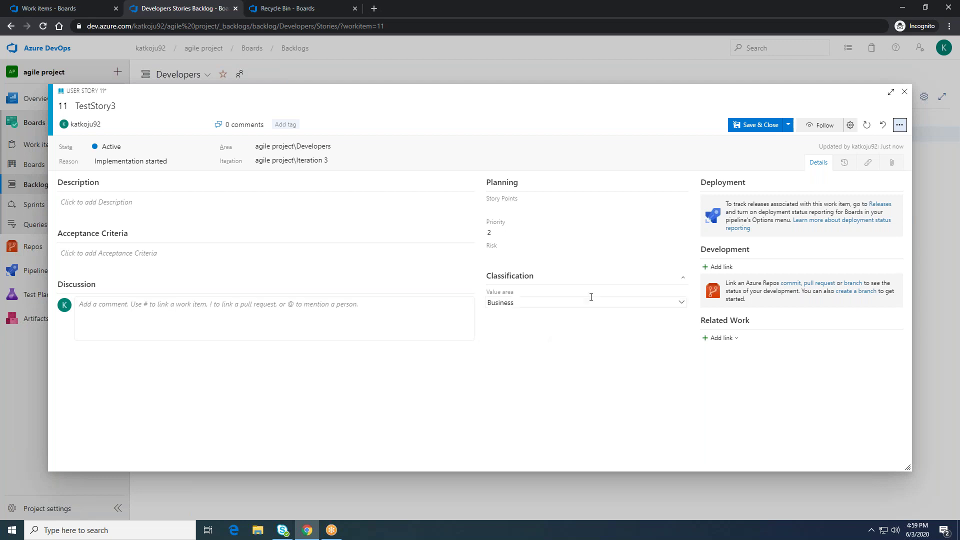
Step: Show the more-actions menu for the unsaved TestStory3 work item
click(898, 126)
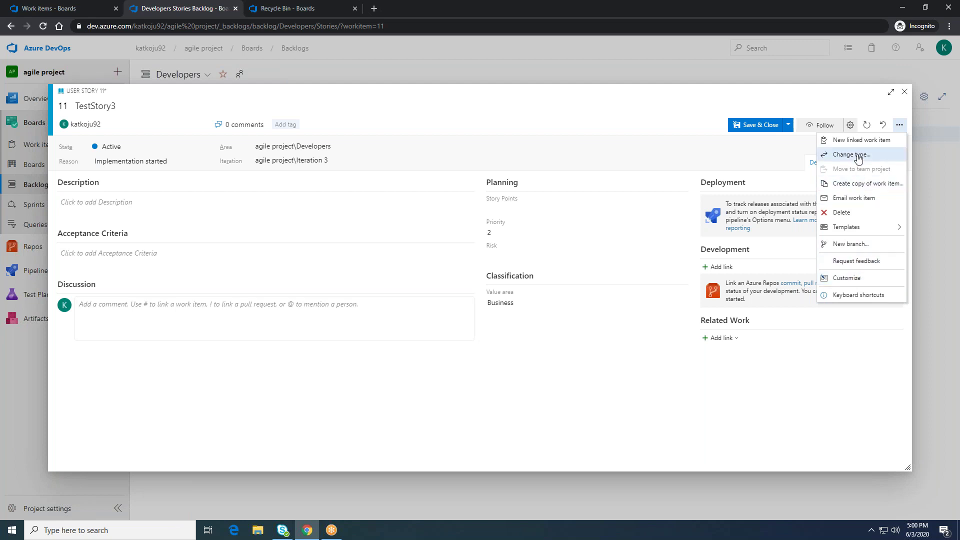
Step: Change TestStory3's work item type from user story to Task
click(858, 156)
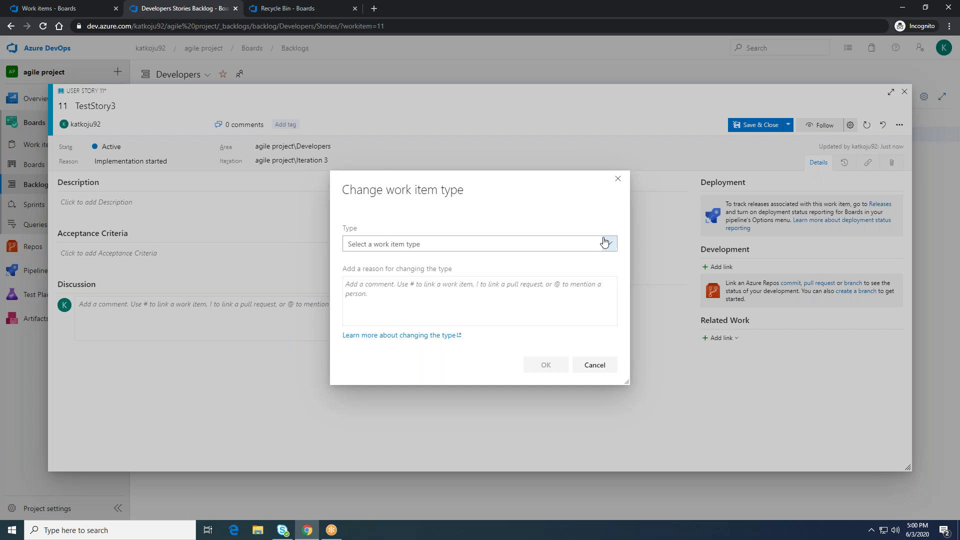
click(611, 245)
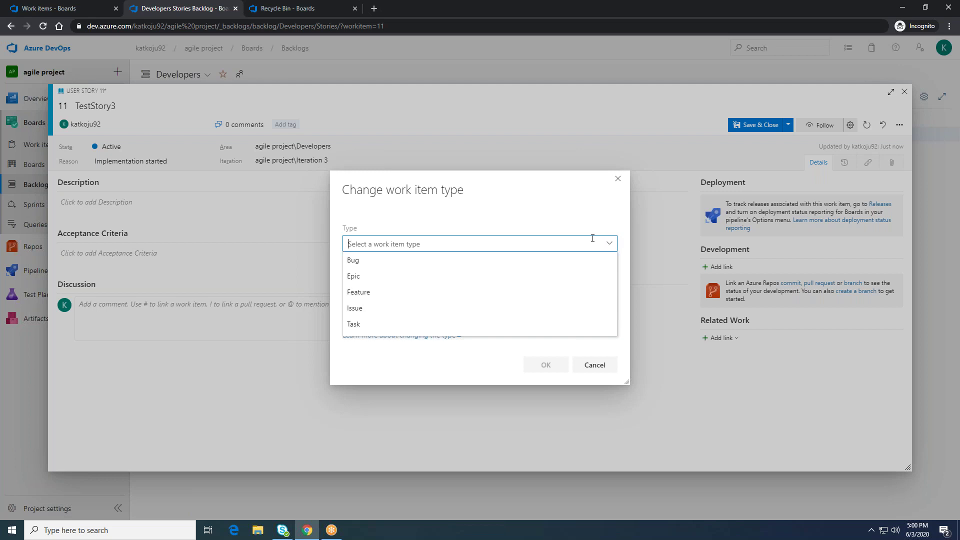
click(448, 323)
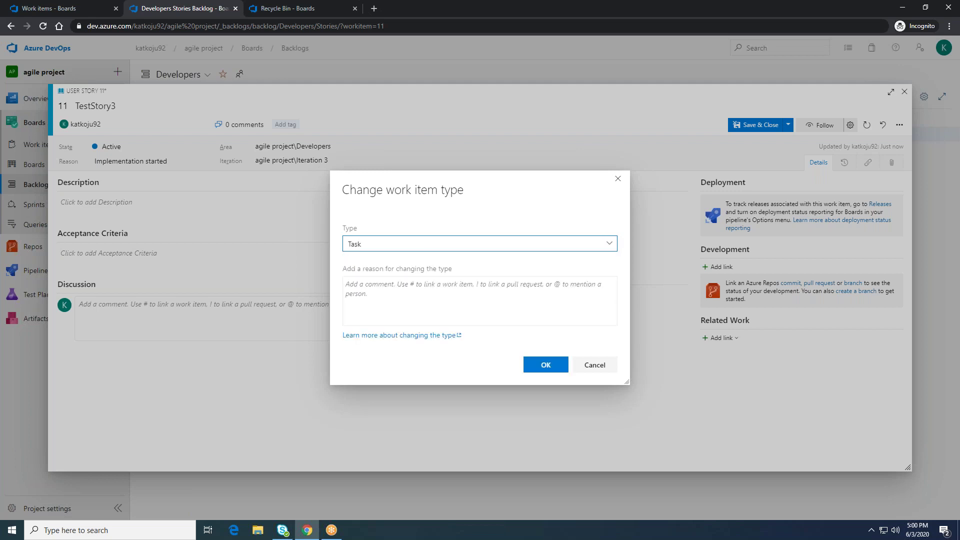
click(545, 364)
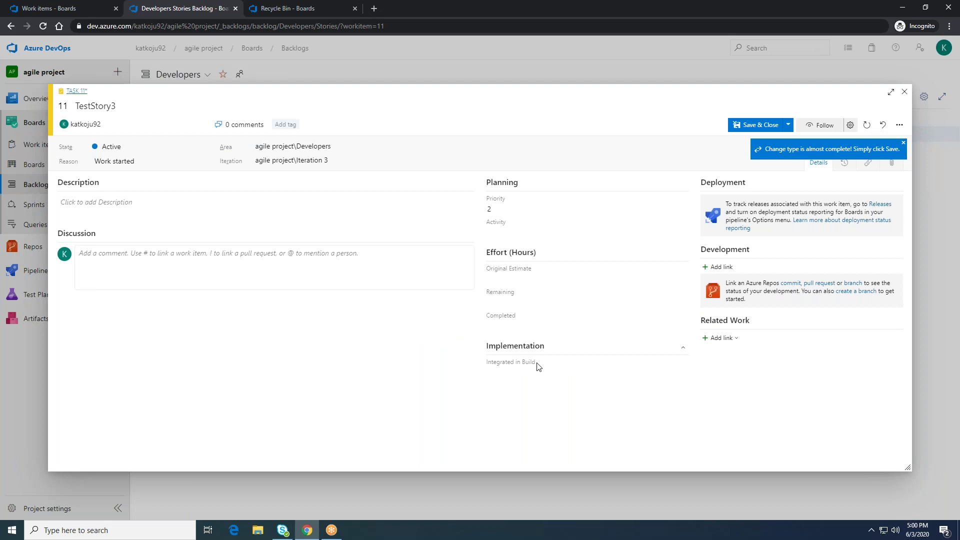
Step: Save the converted TestStory3 task, reopen it from the backlog, and show its actions menu
click(746, 128)
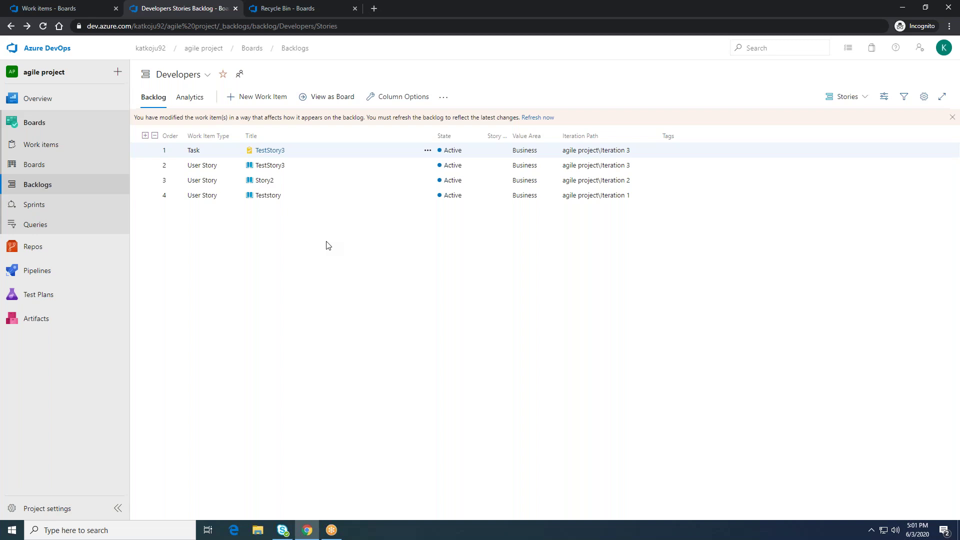
click(276, 152)
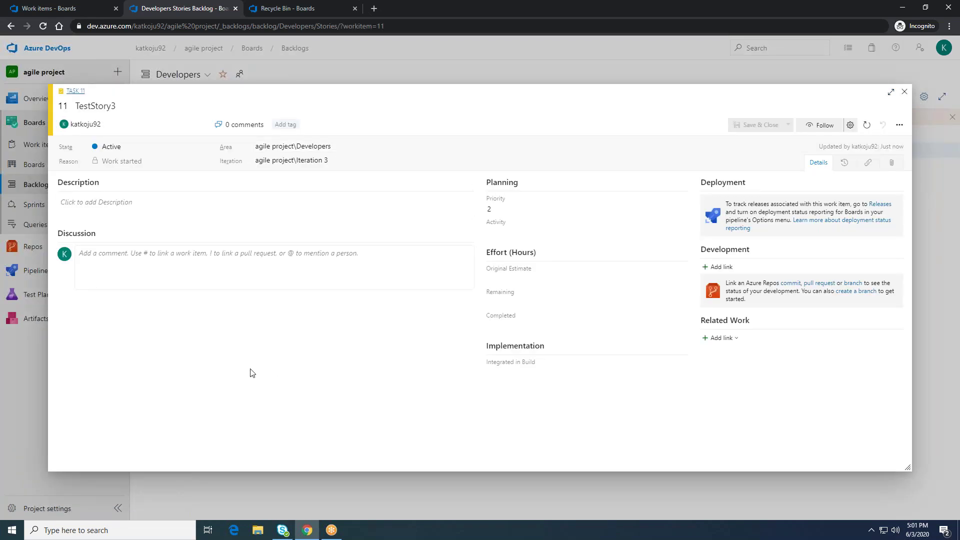
click(901, 126)
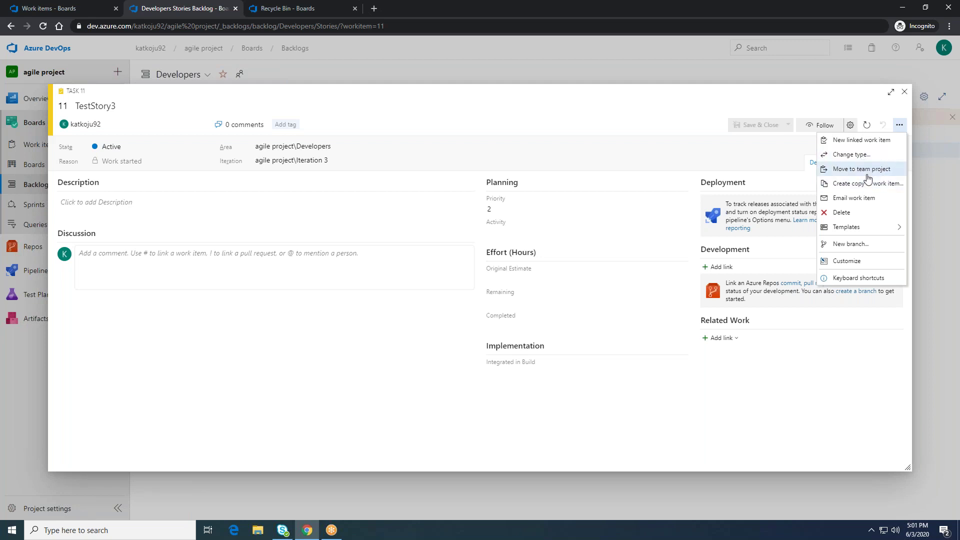
Step: Move the TestStory3 task to the Katkojutest project, keeping its type as Task
click(868, 172)
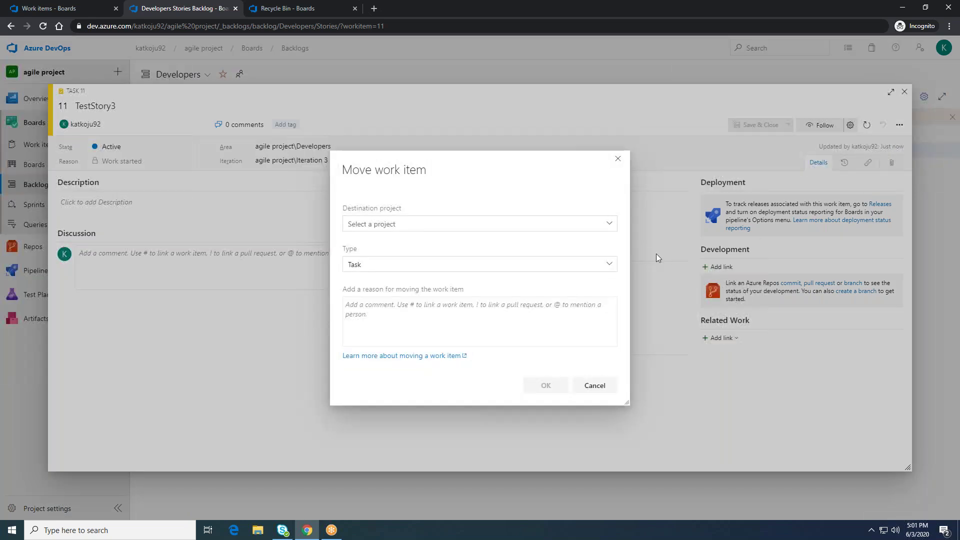
click(609, 224)
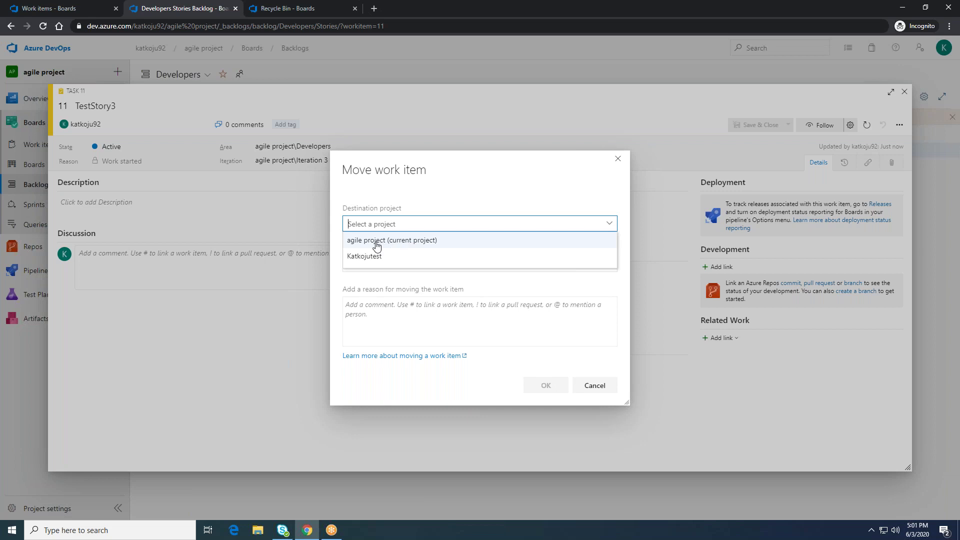
click(376, 241)
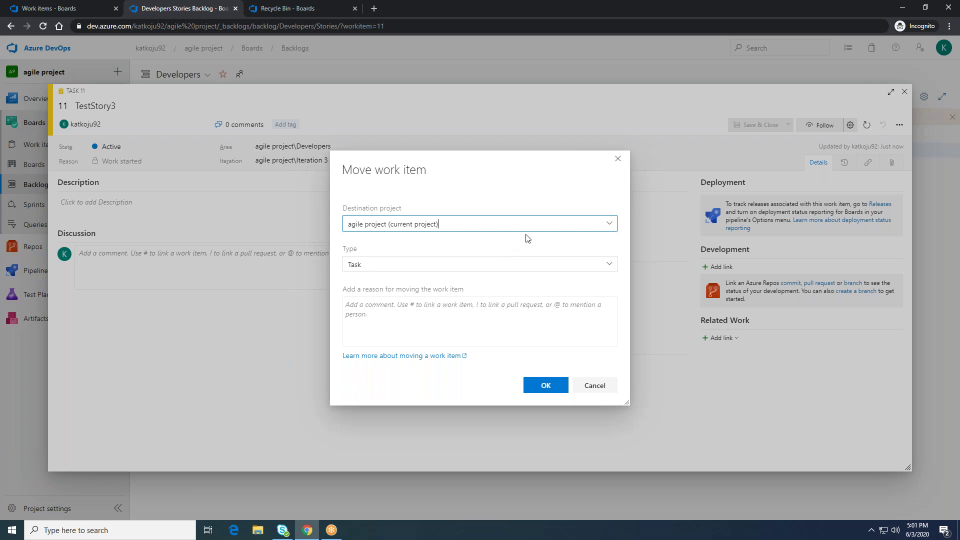
click(608, 227)
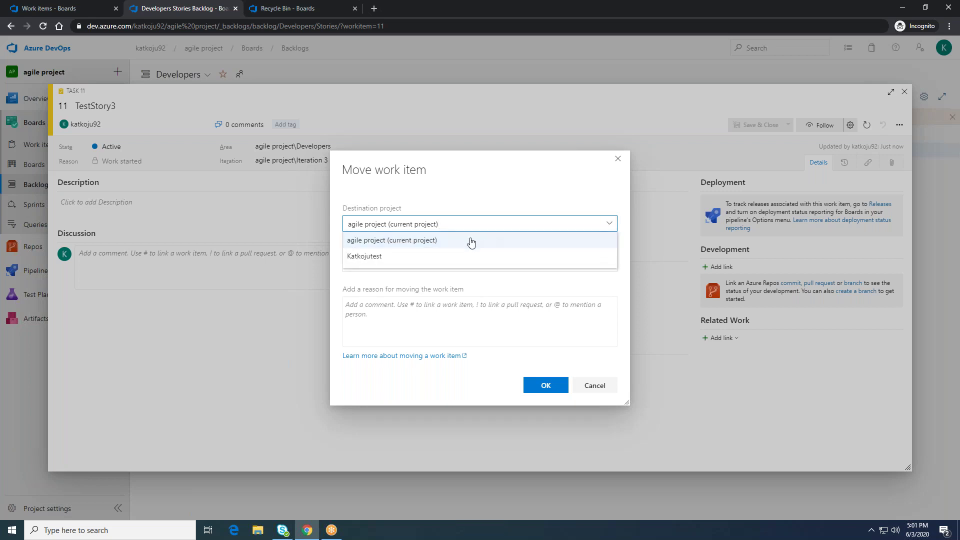
click(400, 257)
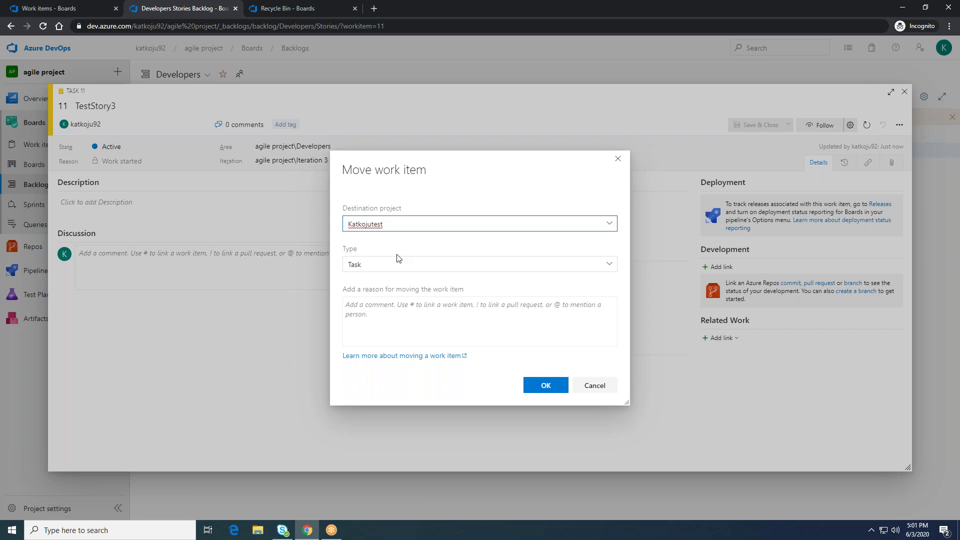
click(607, 265)
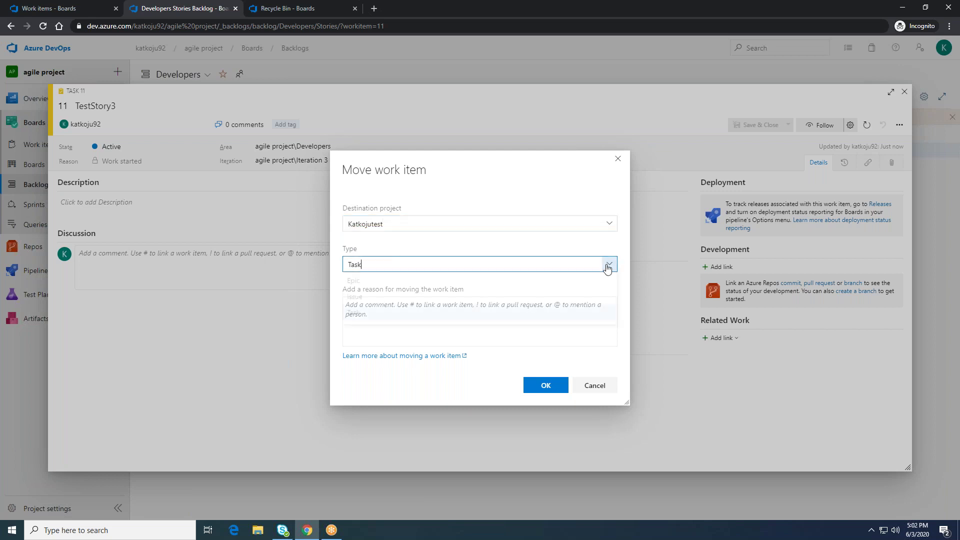
click(594, 310)
click(550, 385)
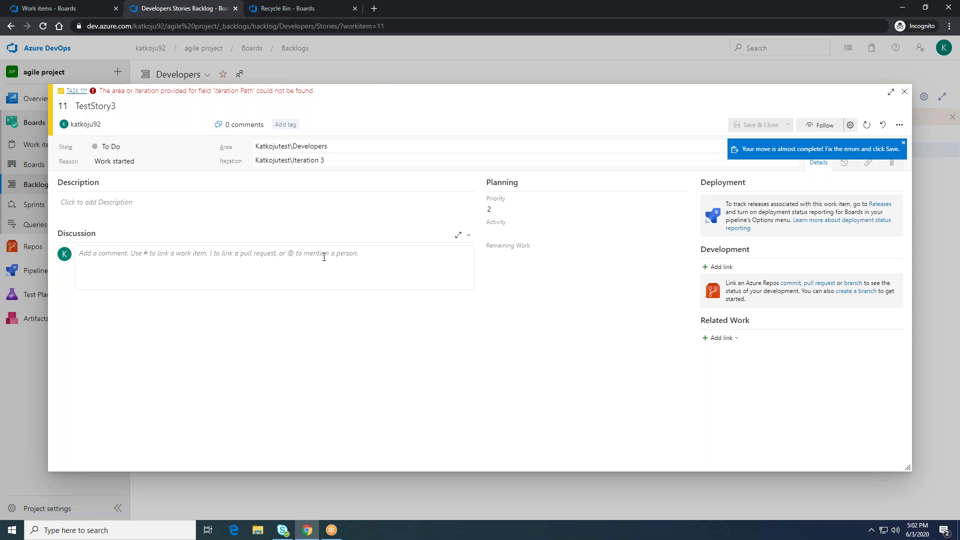
Step: Set the task's area to Katkojutest\proj1 and iteration to Katkojutest\Sprint 1
click(291, 145)
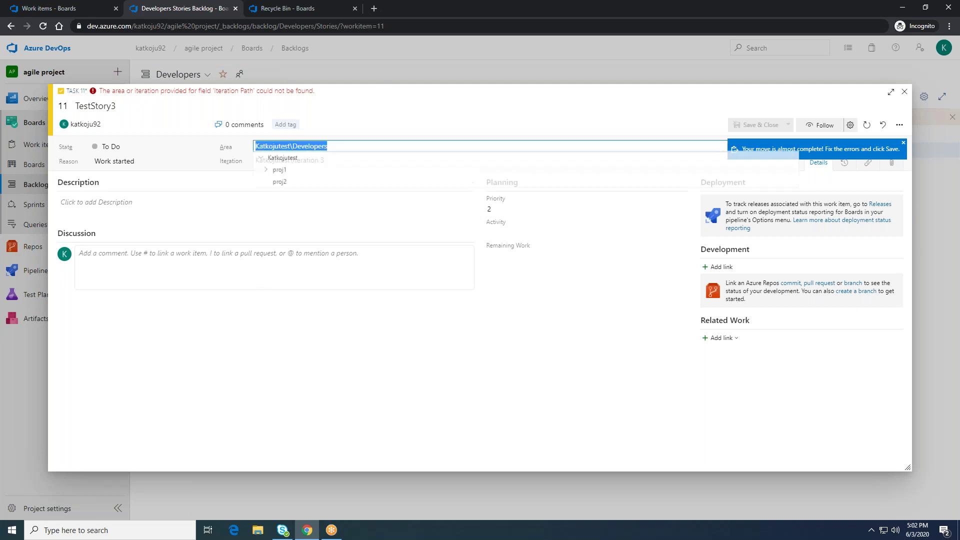
click(292, 171)
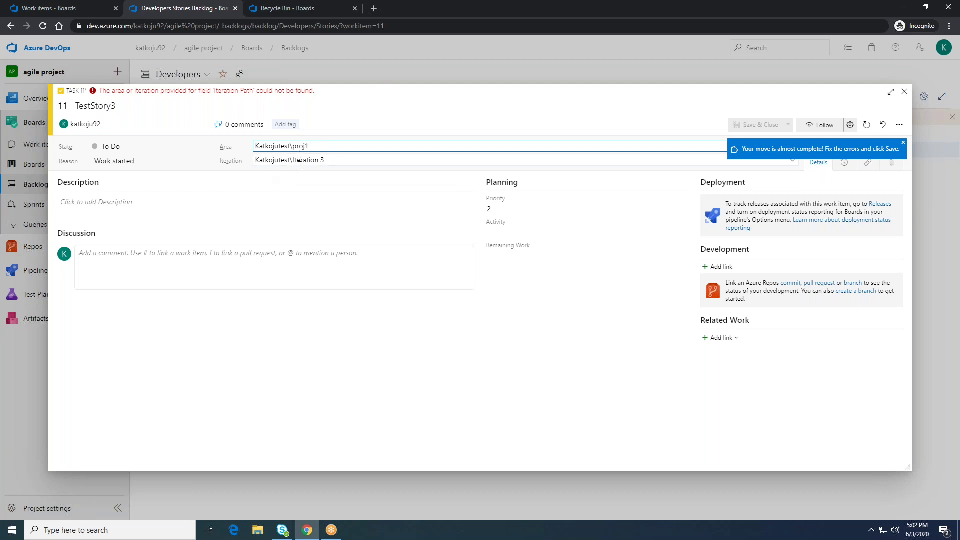
click(337, 160)
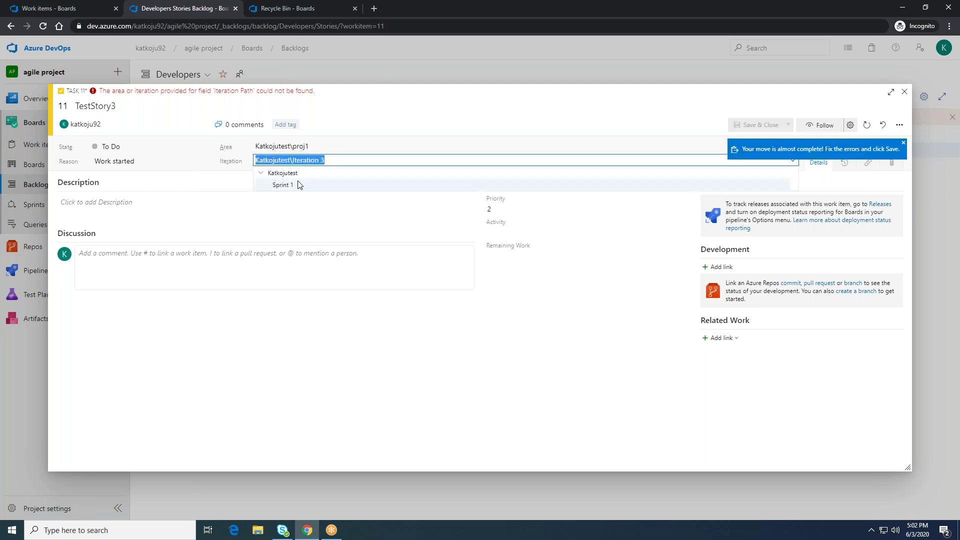
click(283, 185)
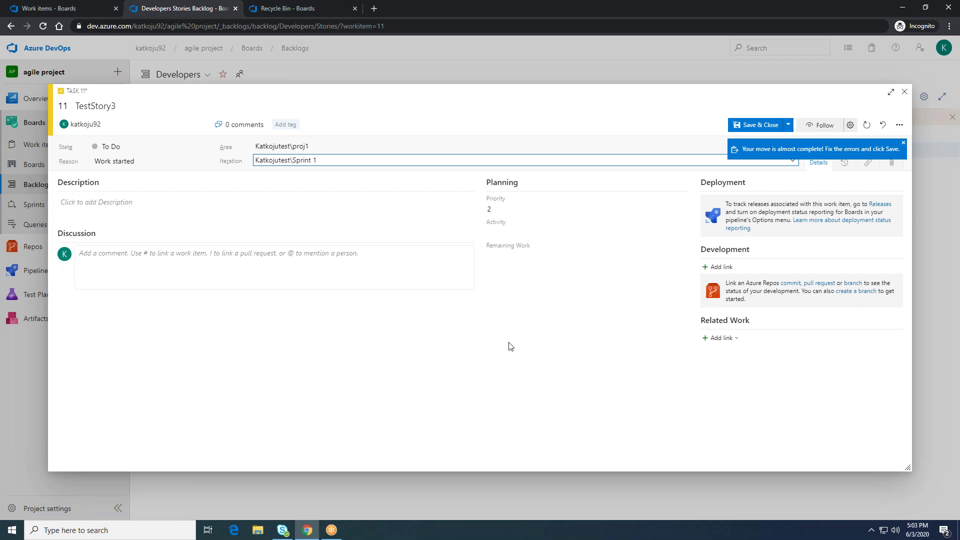
click(895, 129)
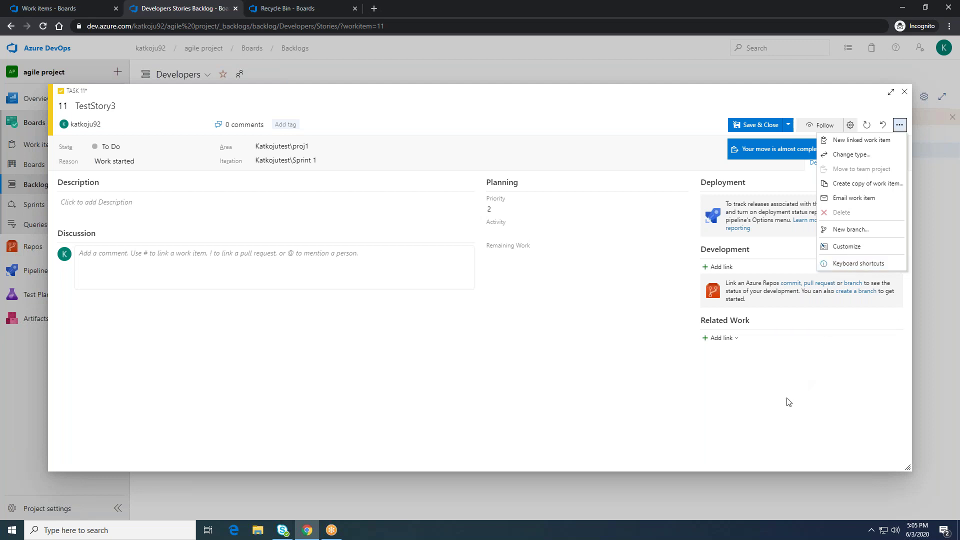
Step: Dismiss the actions menu and save and close the moved task
click(818, 378)
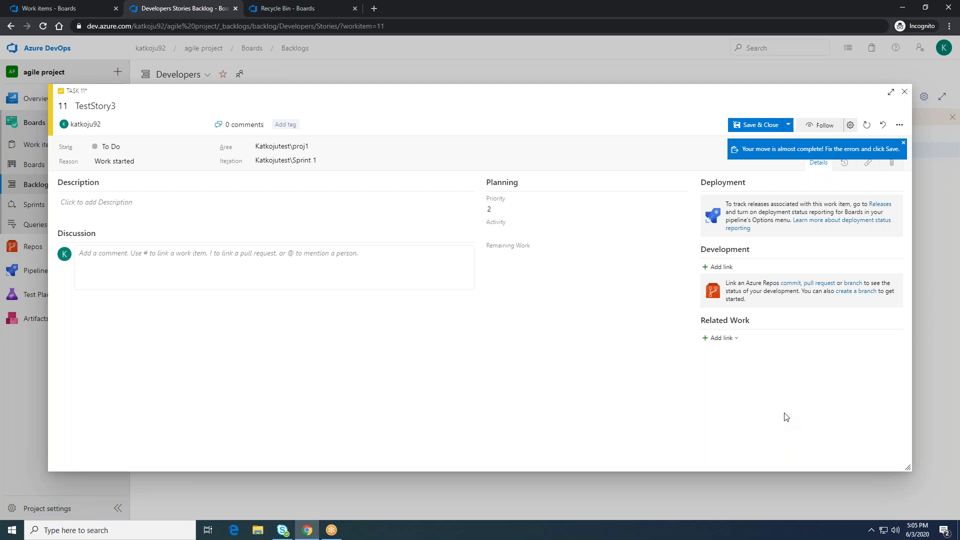
click(761, 125)
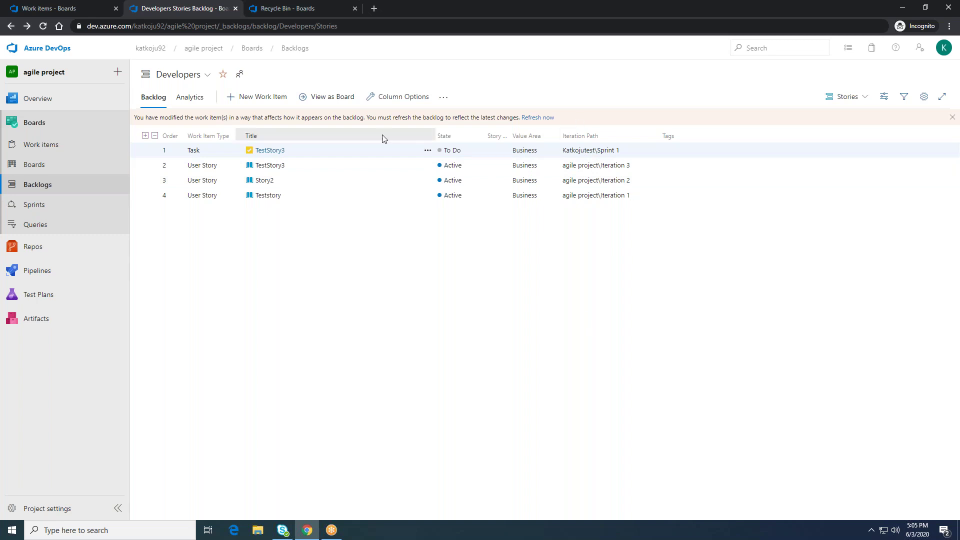
Step: Refresh the backlog, then go to the katkoju92 organization's Projects home page
click(45, 26)
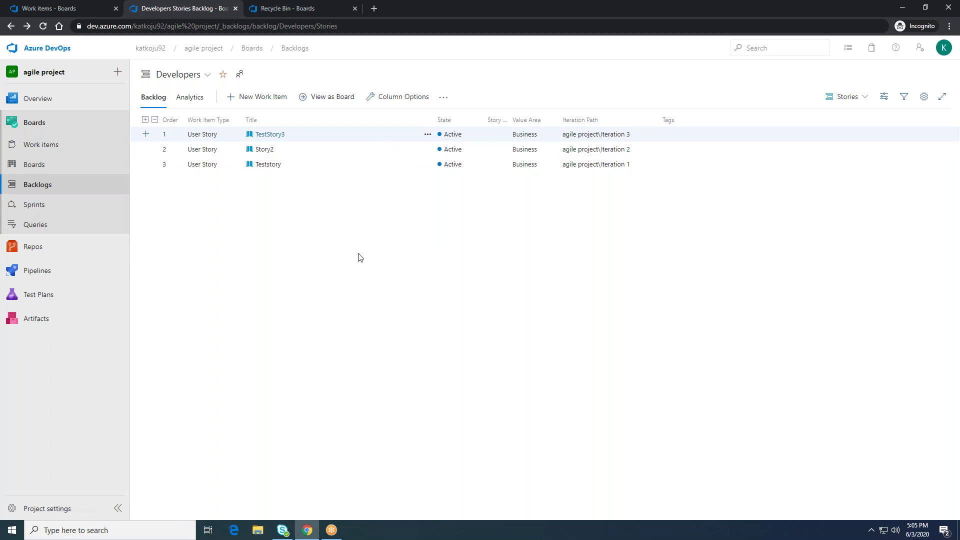
key(XF86AudioRaiseVolume)
click(156, 50)
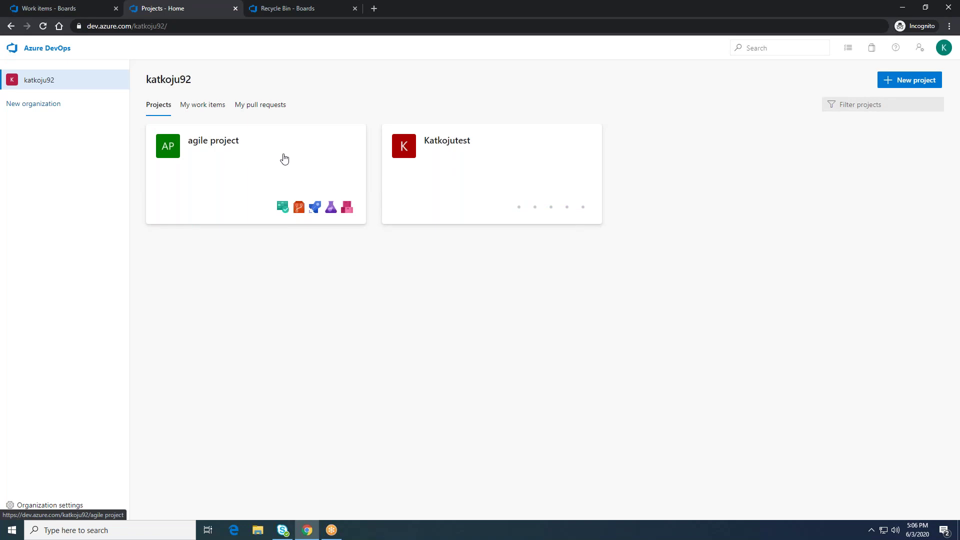
click(265, 160)
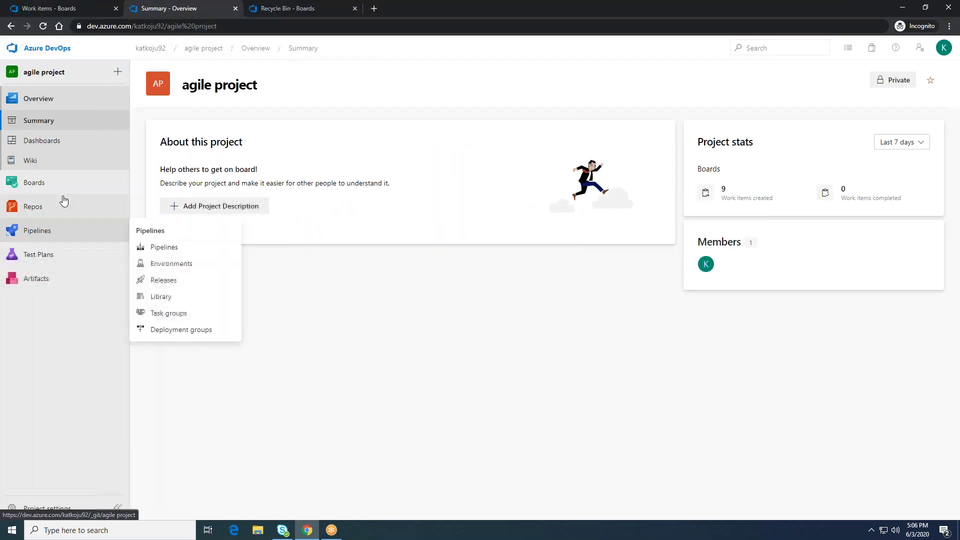
click(54, 183)
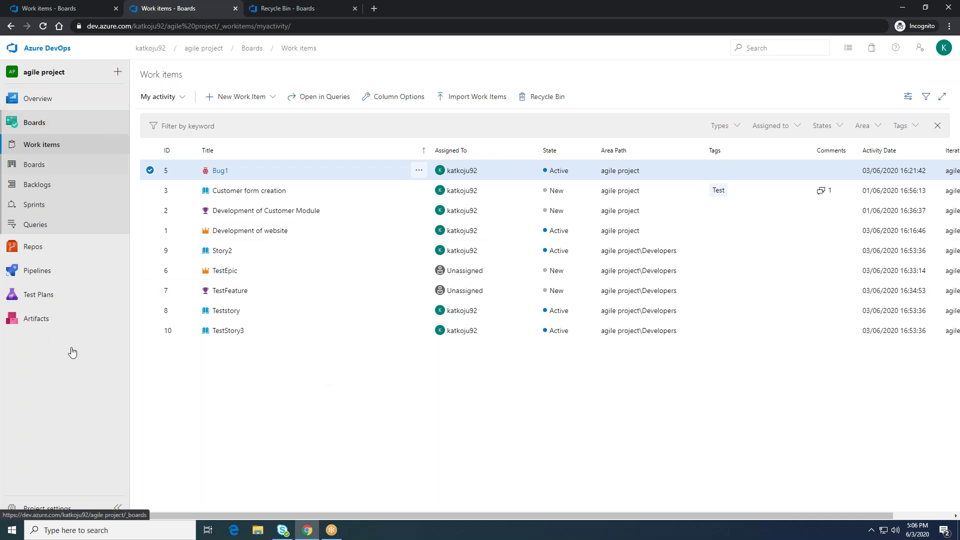
click(150, 48)
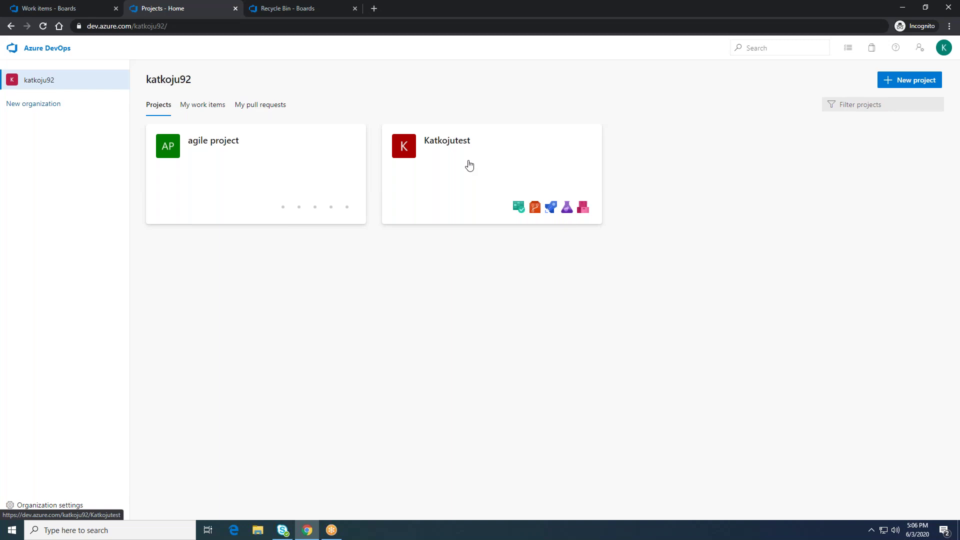
click(447, 157)
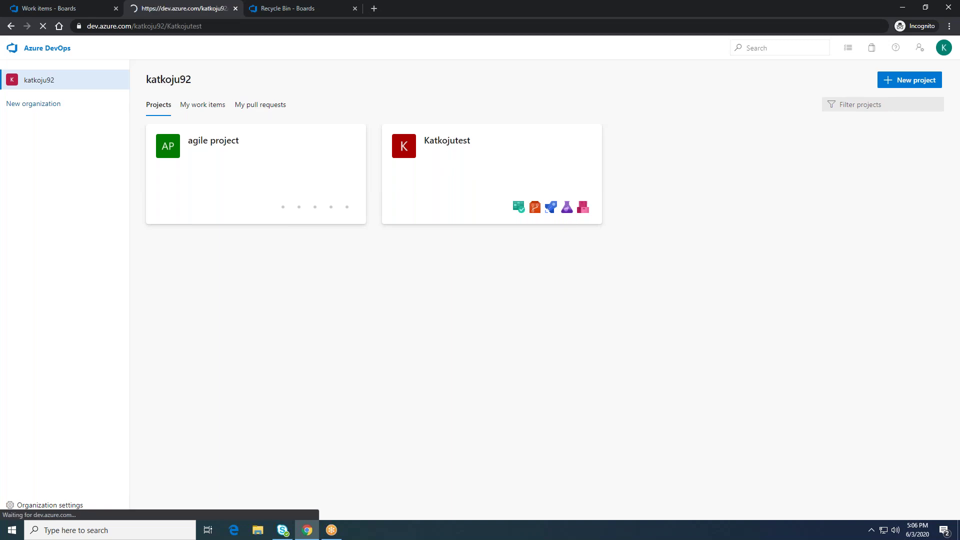
click(44, 509)
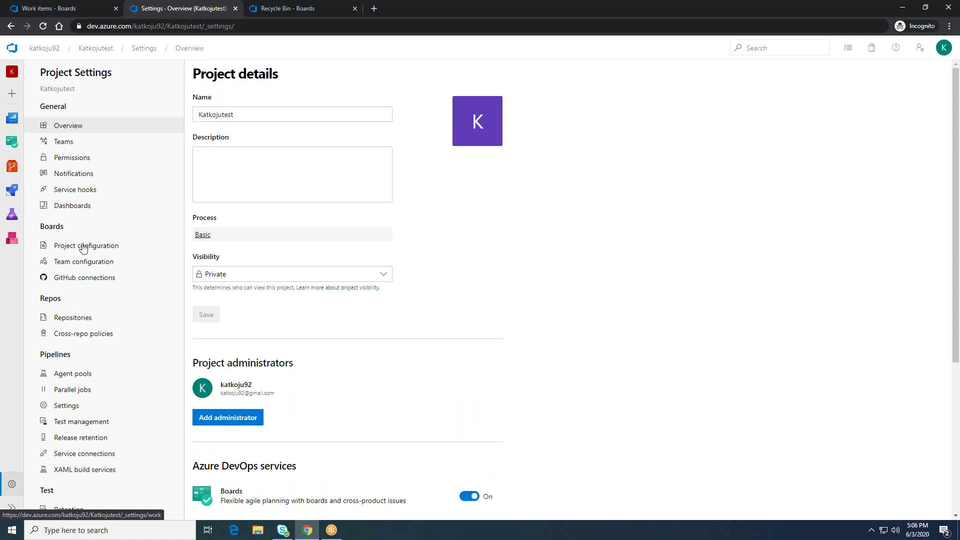
click(96, 253)
mouse_move(229, 209)
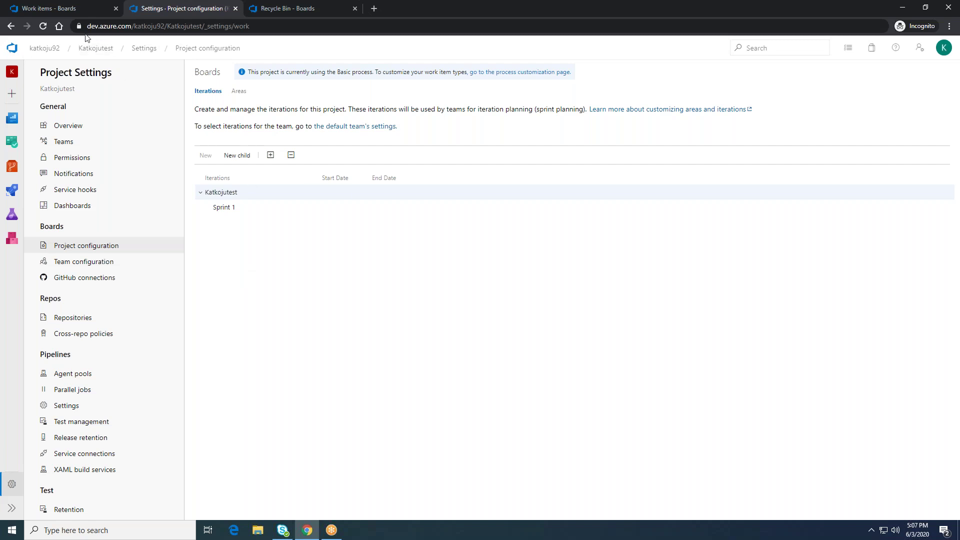
click(43, 51)
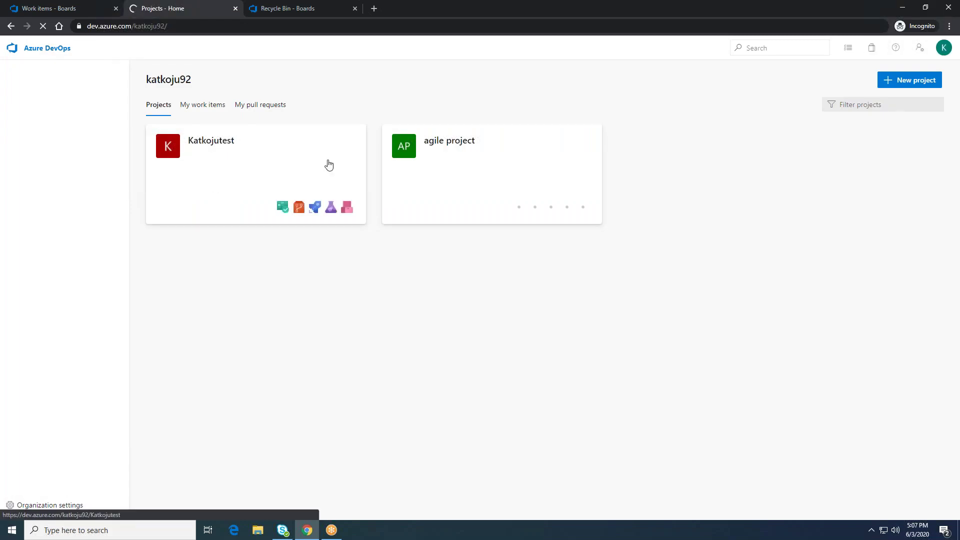
Step: Open the agile project and display its Boards work items list
click(423, 195)
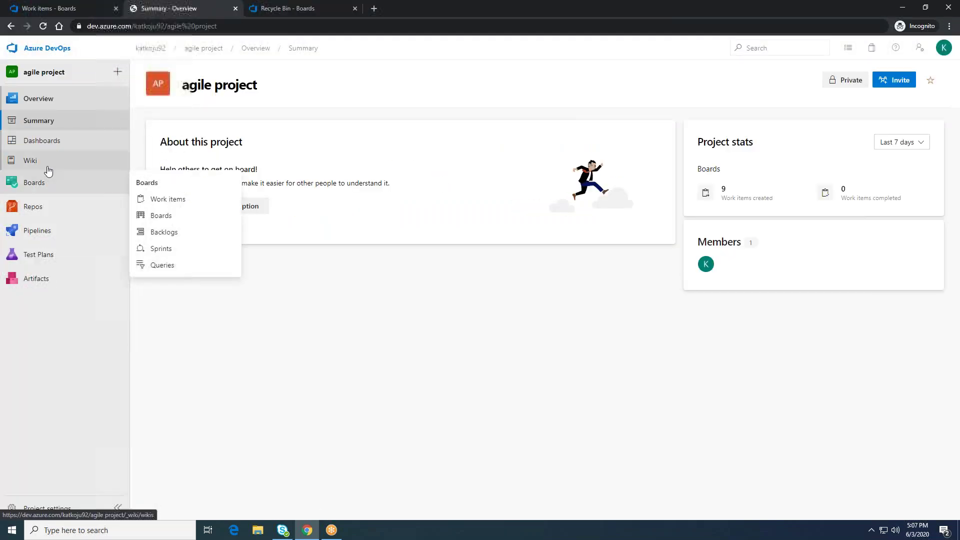
click(47, 167)
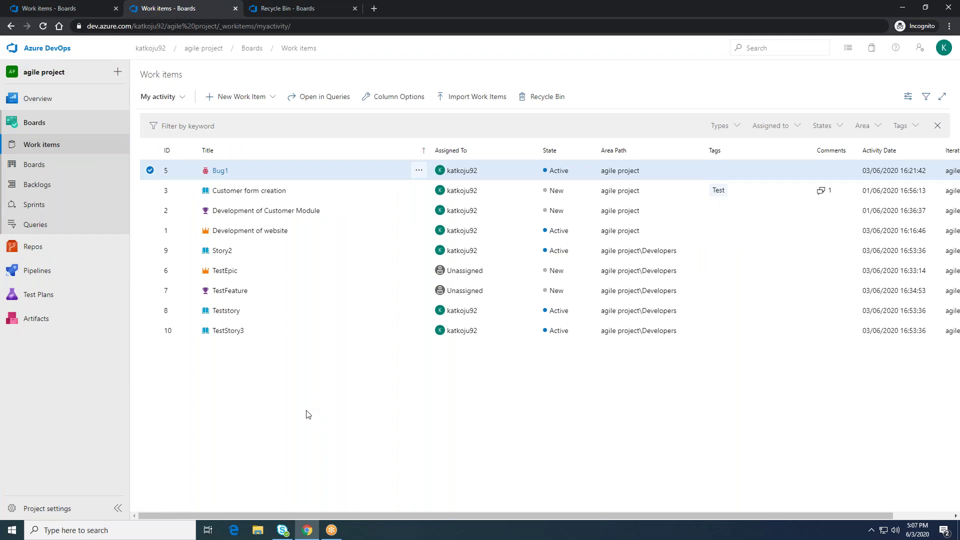
key(XF86AudioRaiseVolume)
click(328, 530)
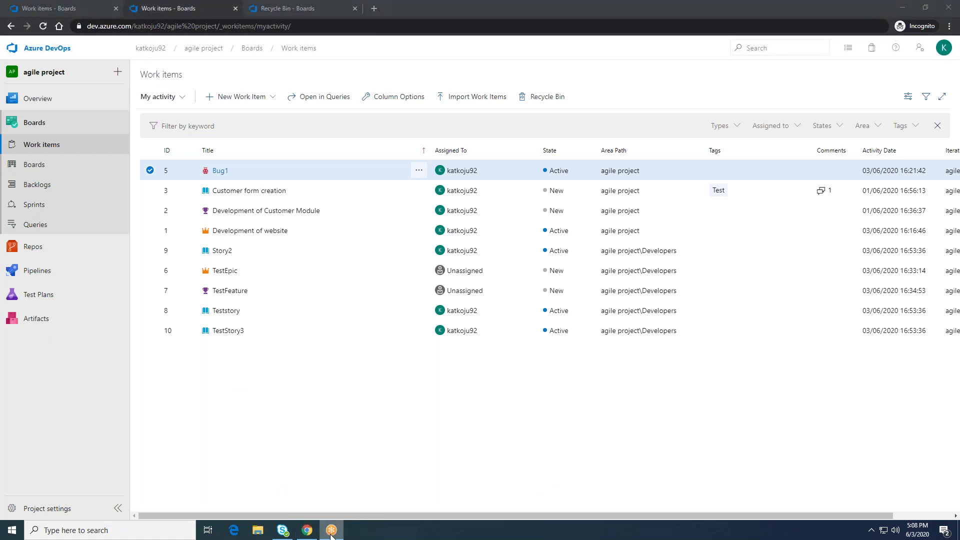
click(327, 427)
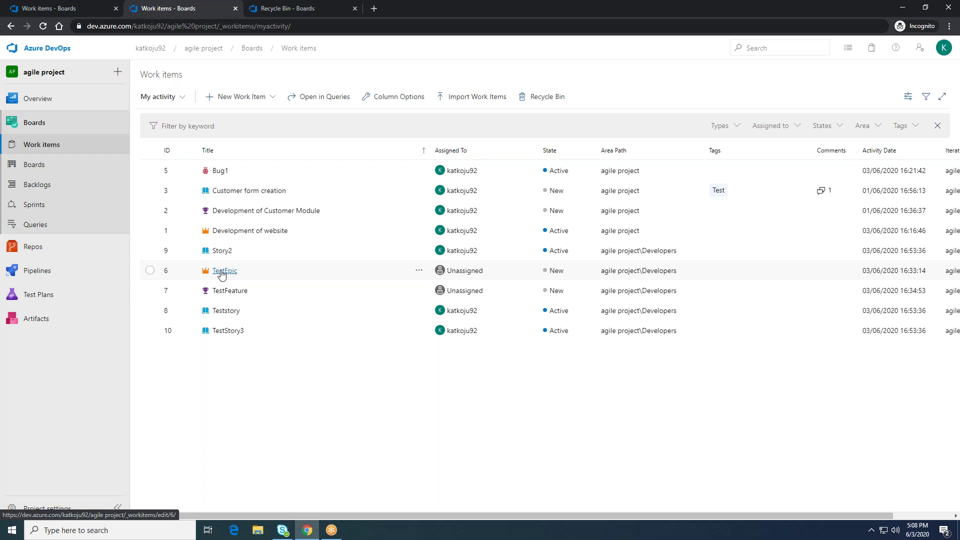
click(221, 271)
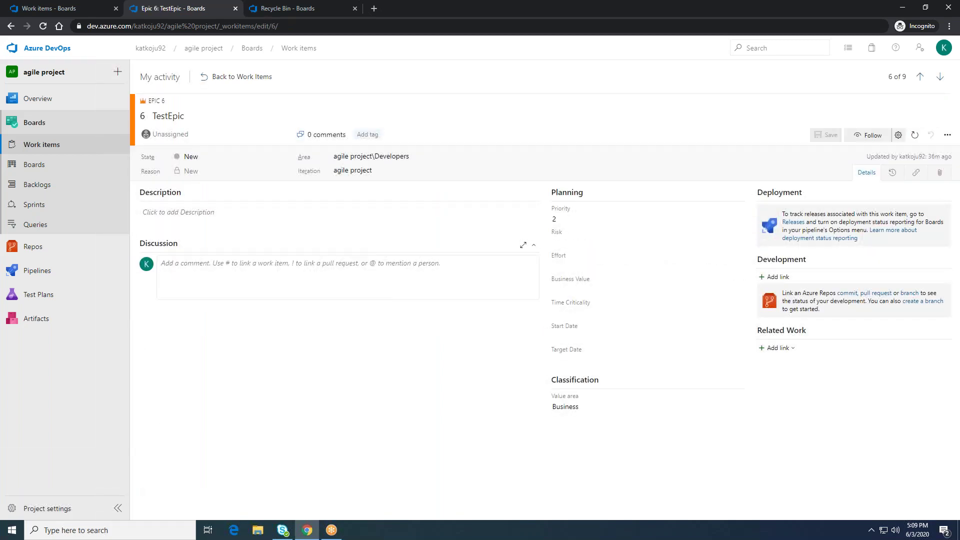
click(554, 219)
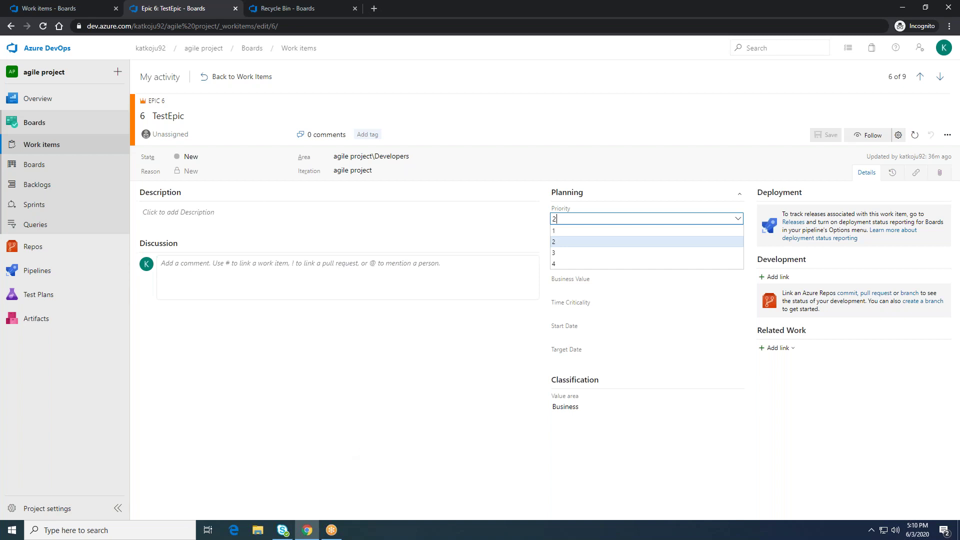
click(209, 77)
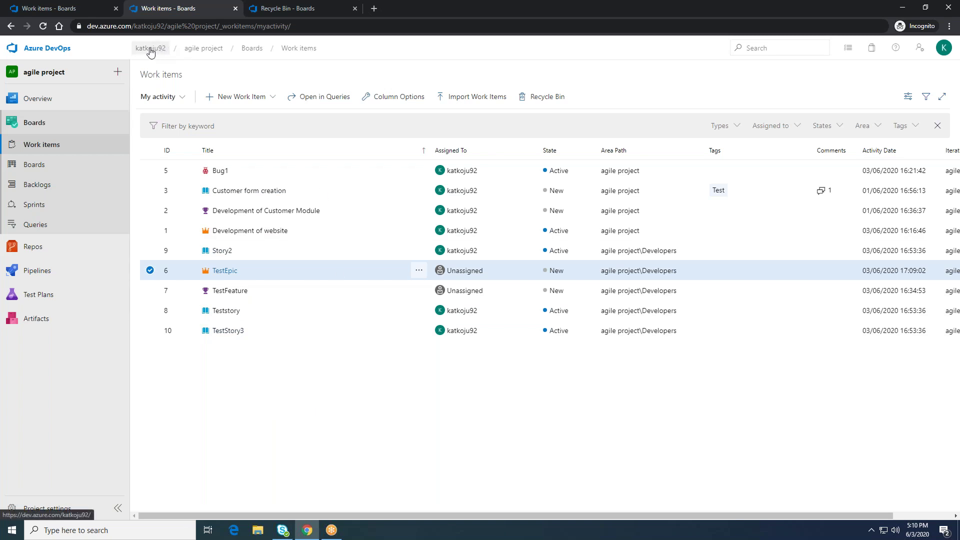
click(150, 48)
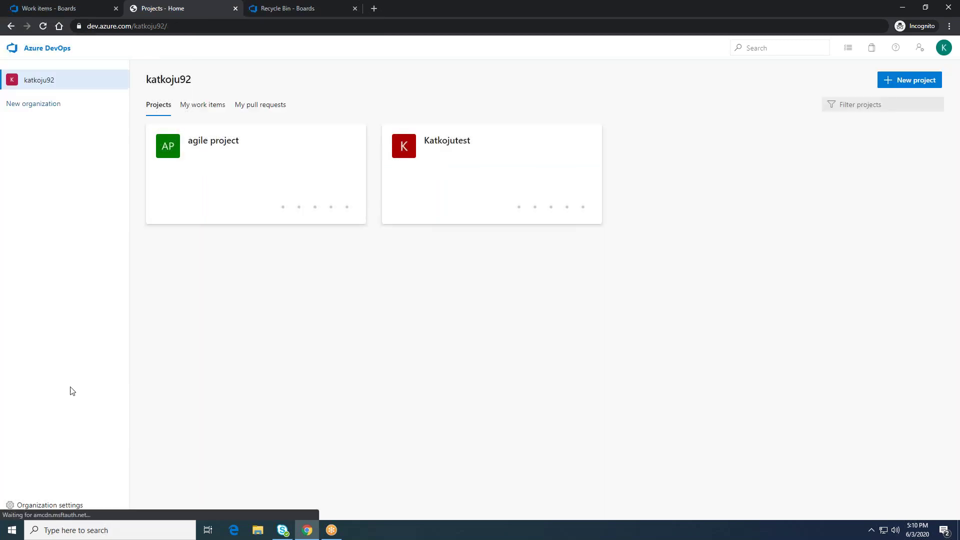
click(44, 509)
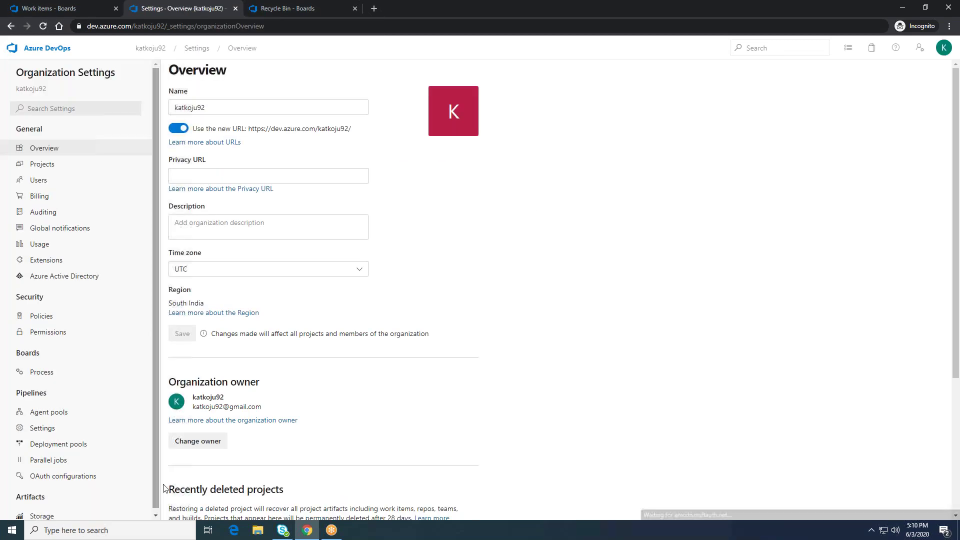
scroll(257, 314, down, 4)
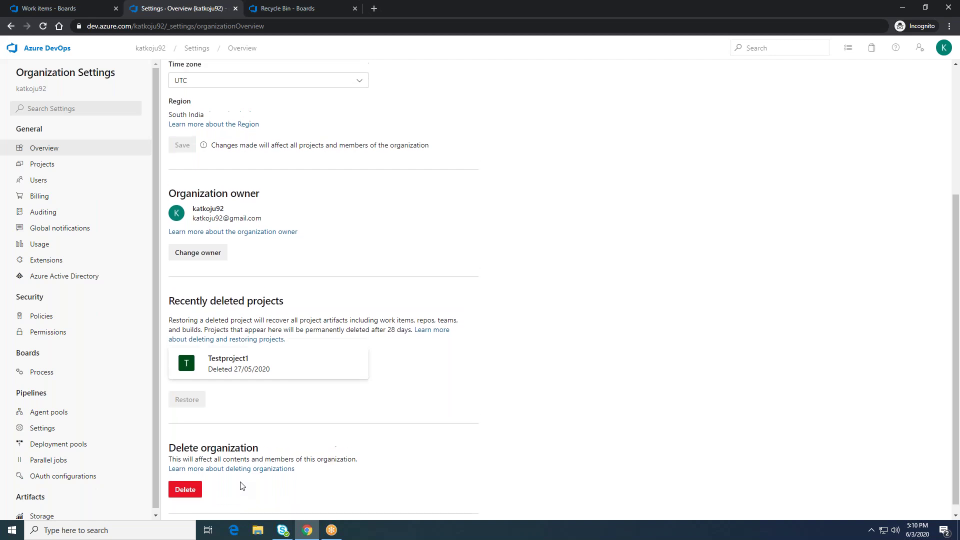
scroll(240, 486, up, 4)
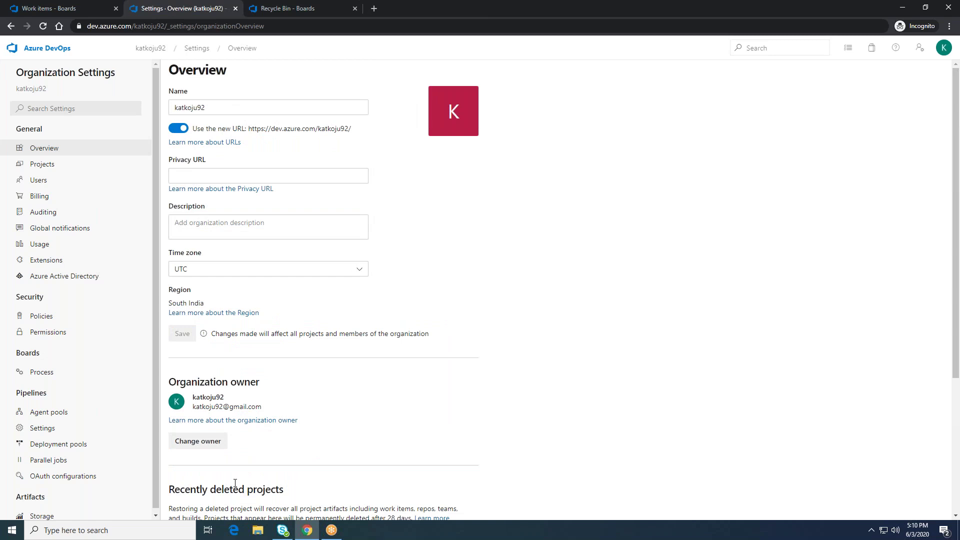
click(151, 48)
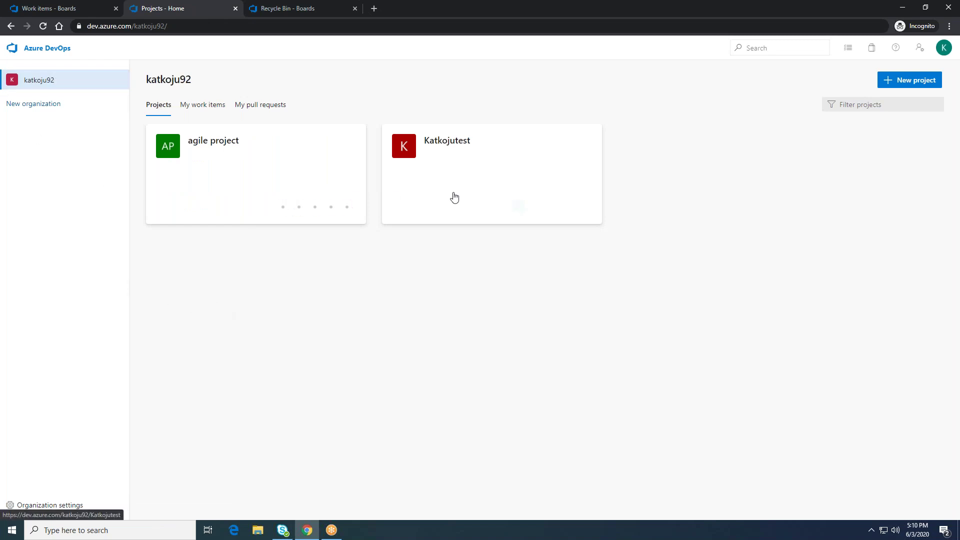
click(277, 172)
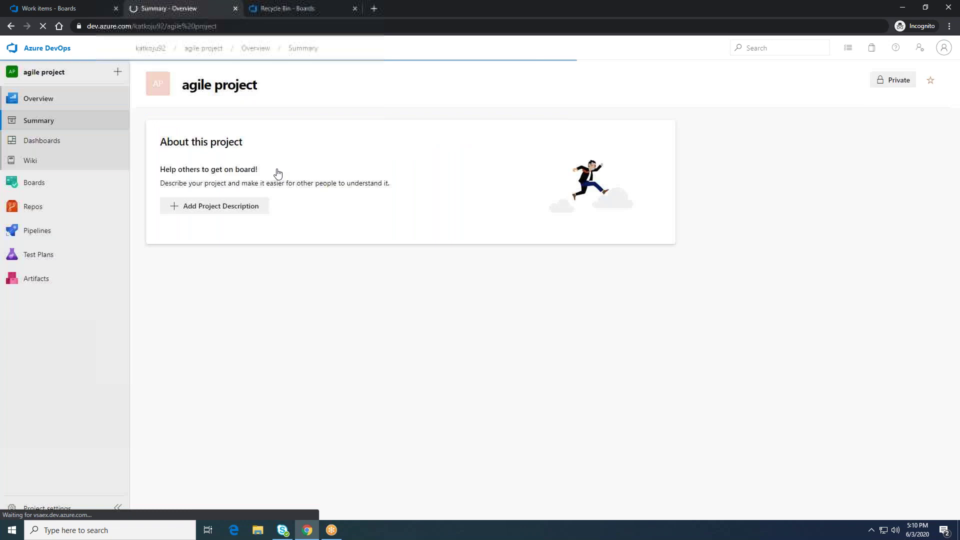
click(28, 186)
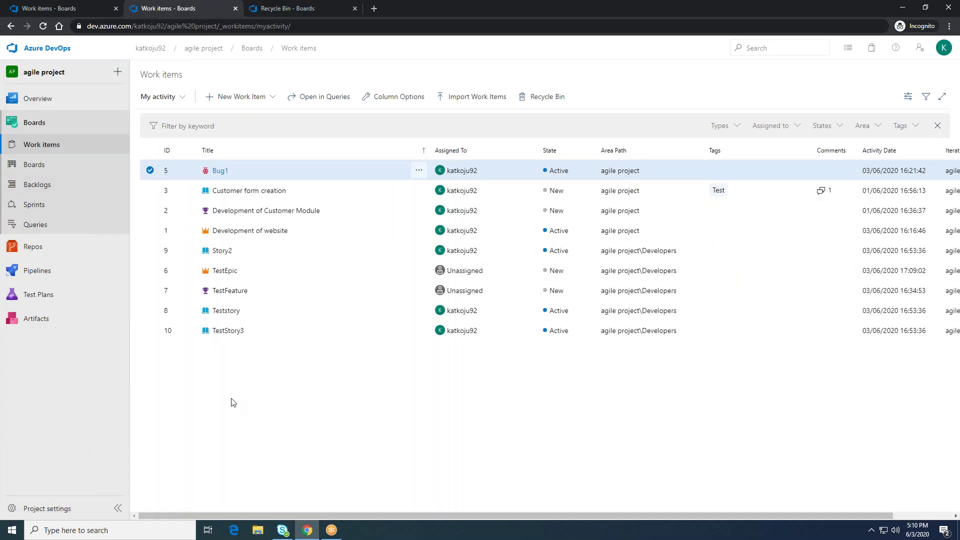
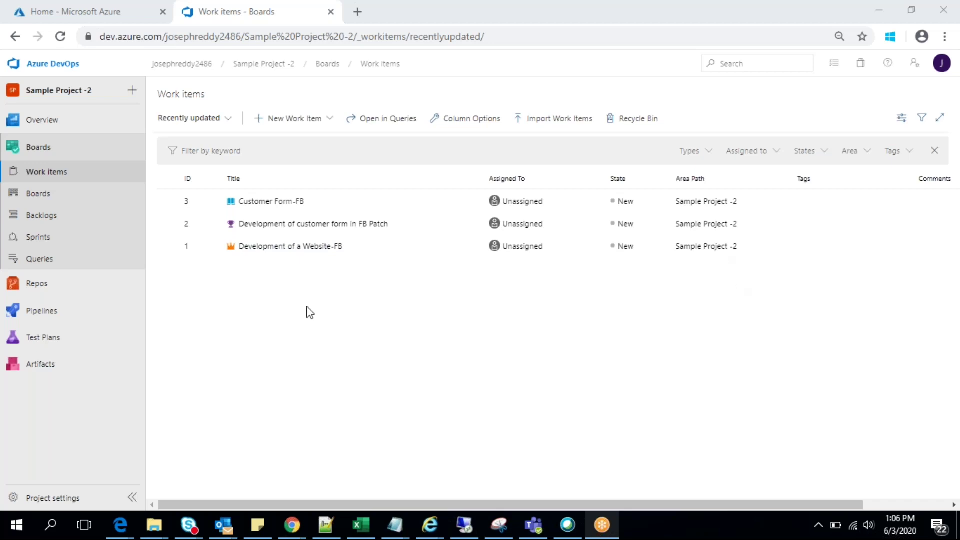
Step: From the Azure home page, show the Virtual machines list (0 items) and check its empty resource group filter
click(115, 13)
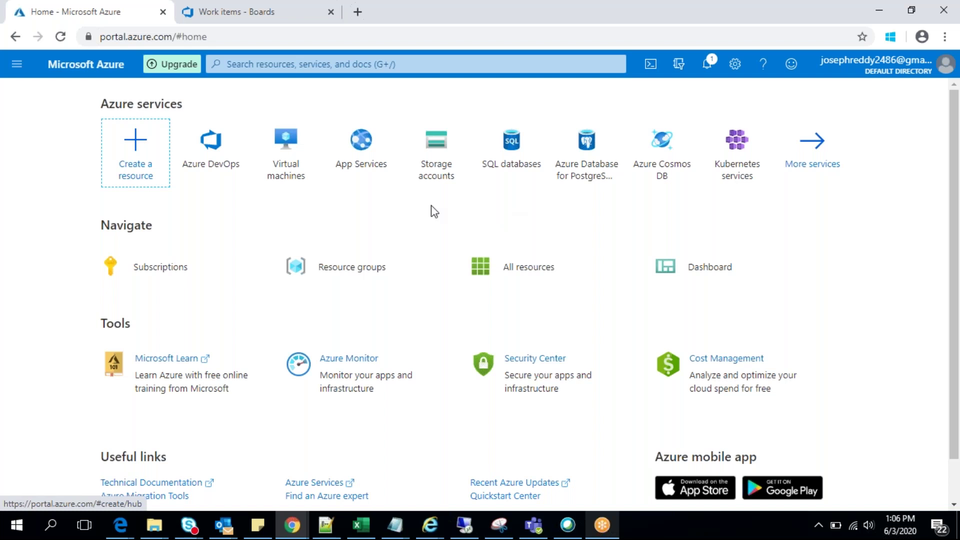
click(286, 167)
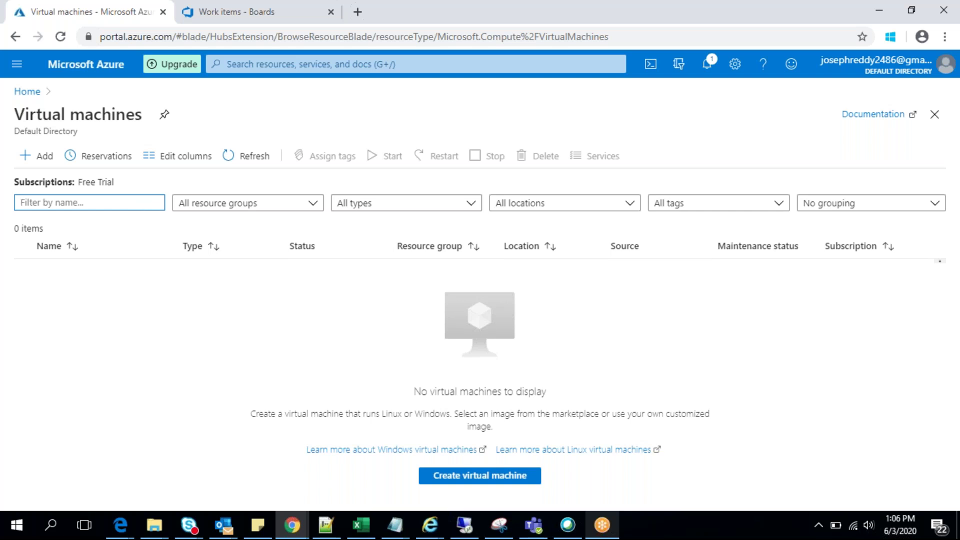
click(313, 204)
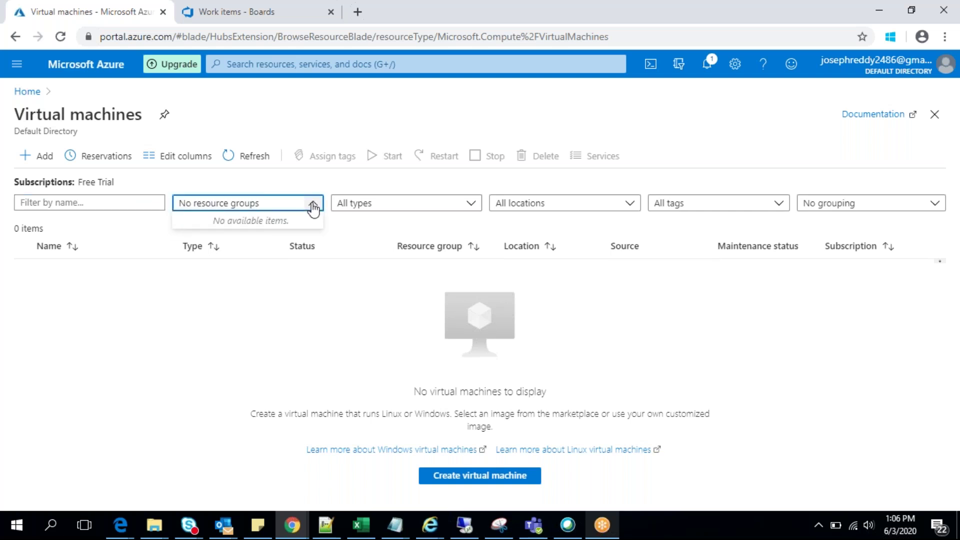
click(313, 204)
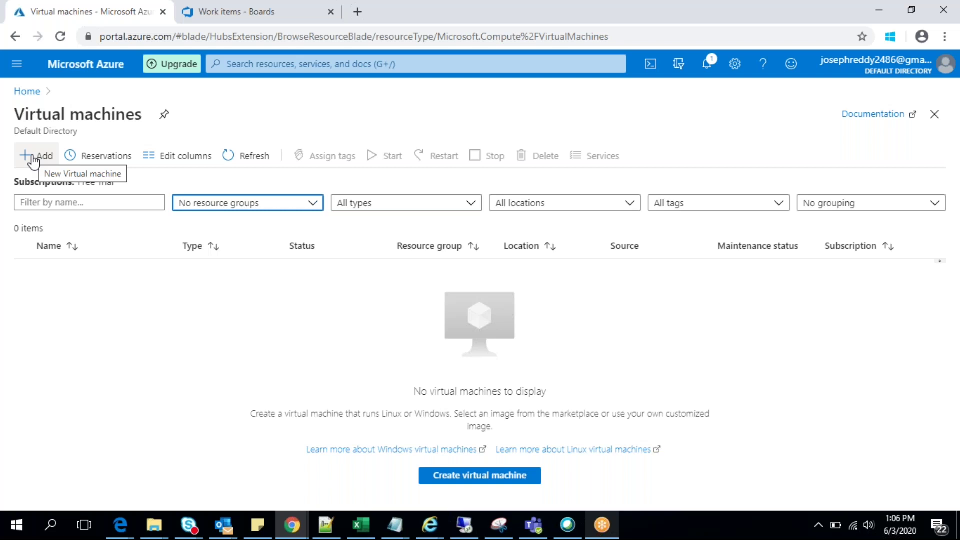
Step: Start a new virtual machine on the Free Trial subscription; no existing resource groups are available
click(33, 159)
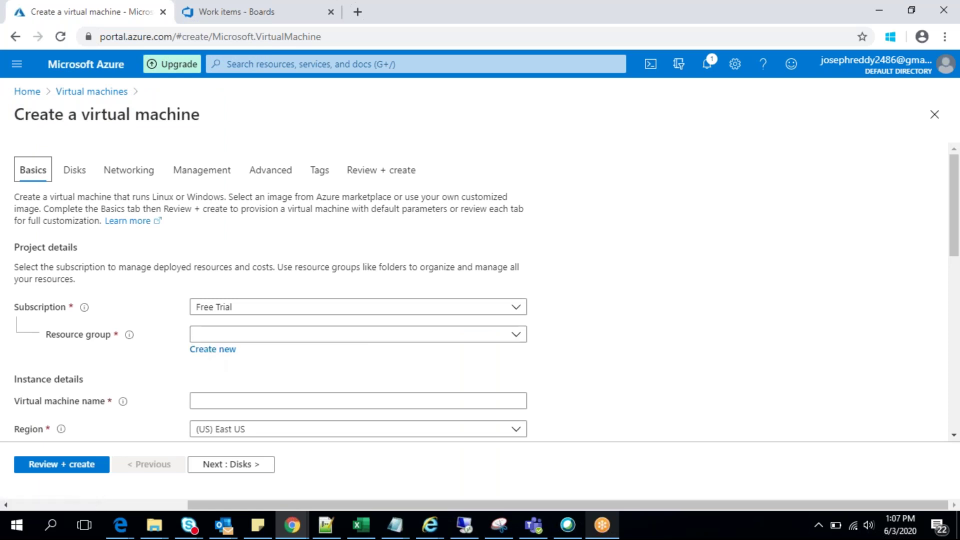
mouse_move(957, 185)
mouse_down()
mouse_move(957, 208)
mouse_move(957, 185)
mouse_move(958, 206)
mouse_move(958, 196)
mouse_up()
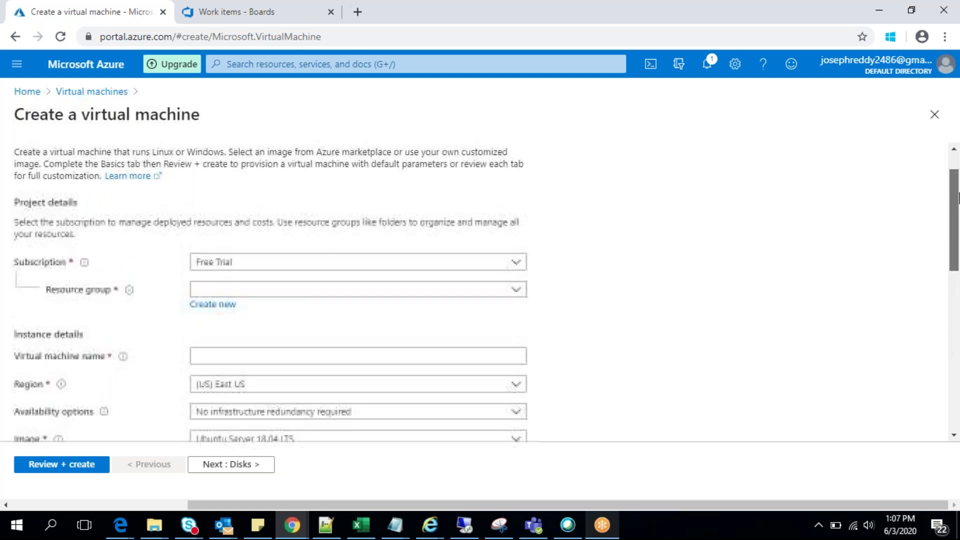
click(515, 270)
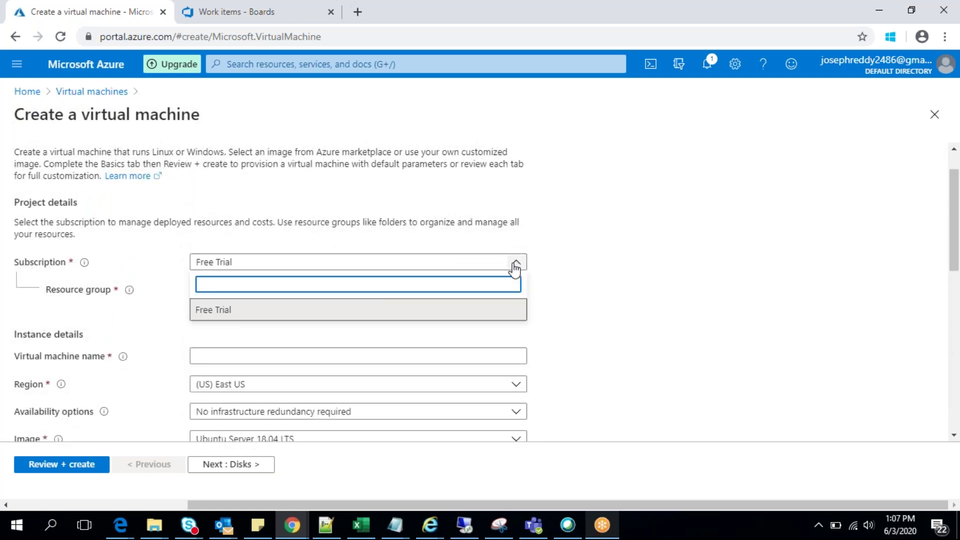
click(422, 309)
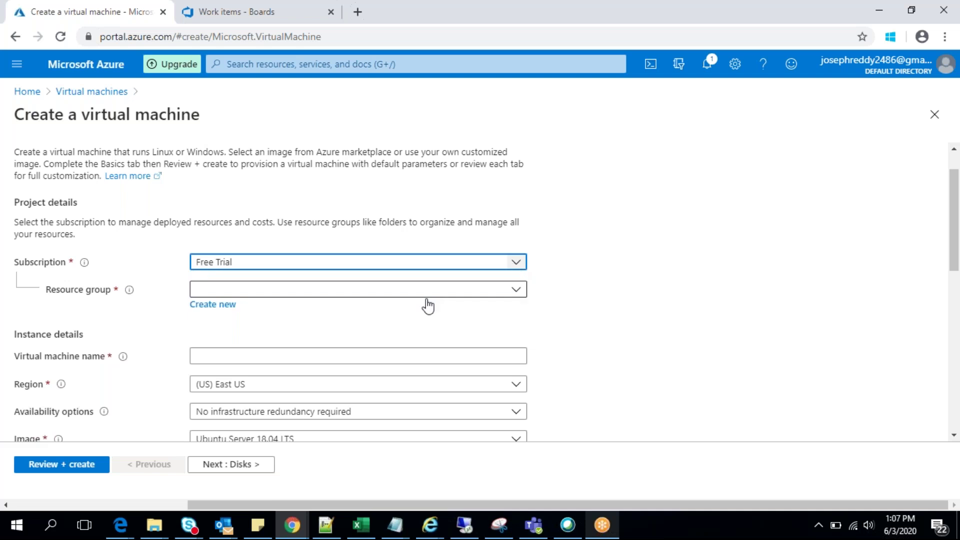
click(518, 292)
click(519, 293)
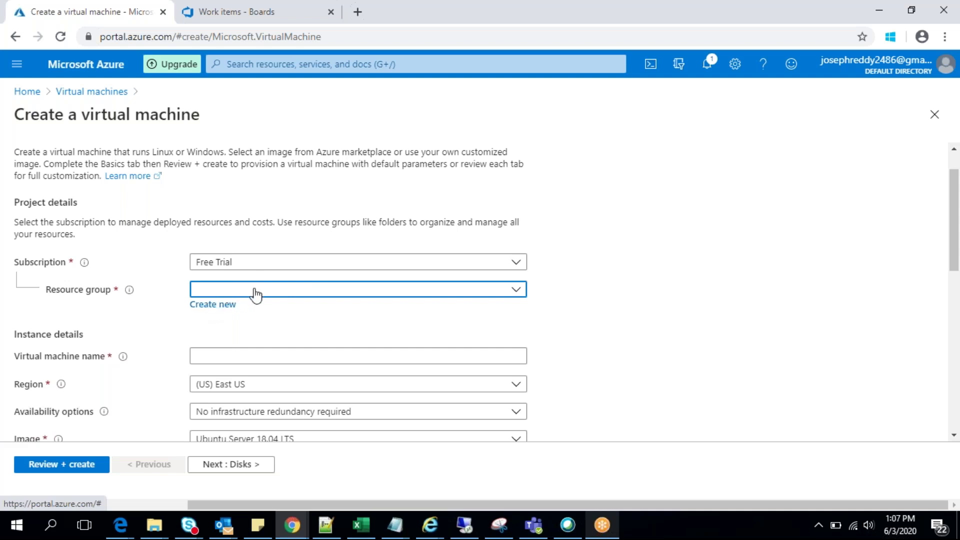
Step: Create a new resource group named Win-vm after the name Windows-VM is rejected
click(228, 305)
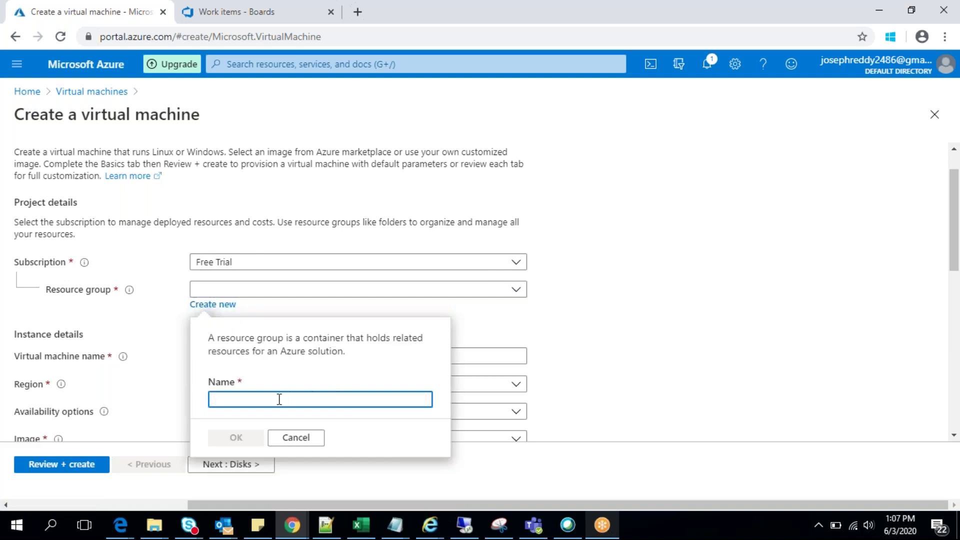
text(Windows)
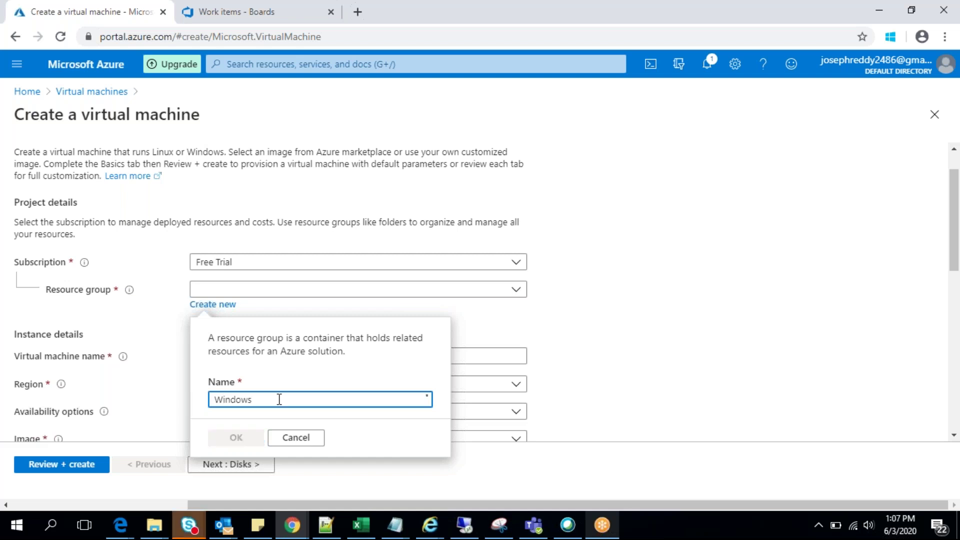
text(-VM)
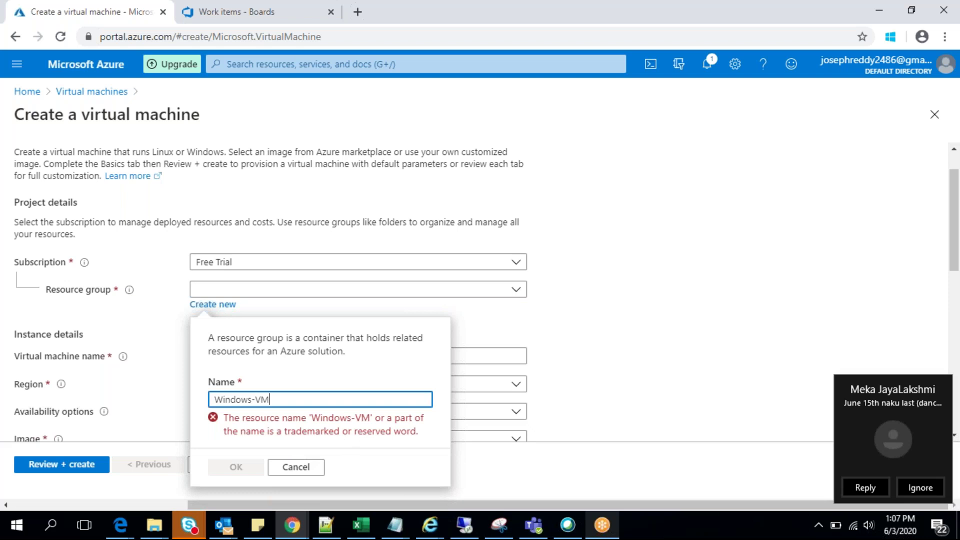
key(BackSpace)
key(BackSpace)
key(BackSpace)
key(BackSpace)
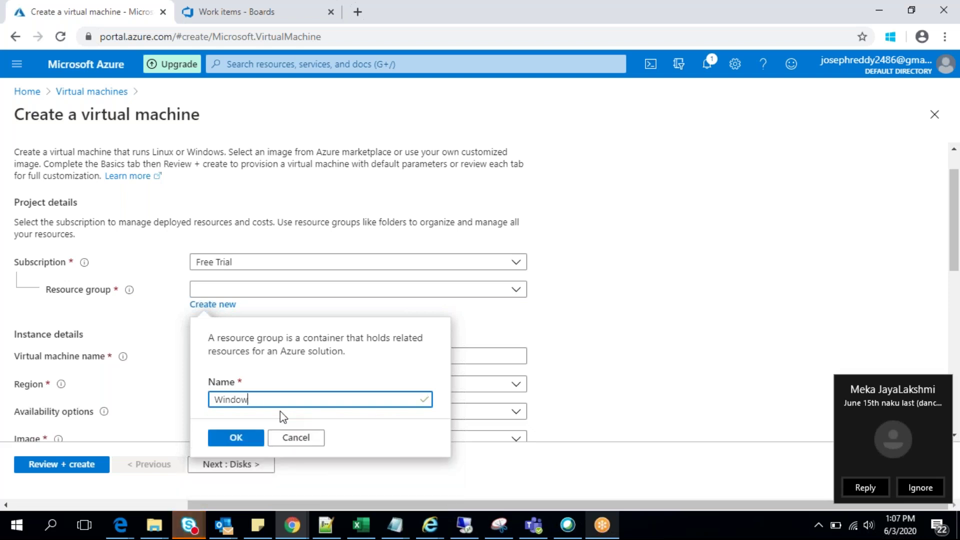
text(s)
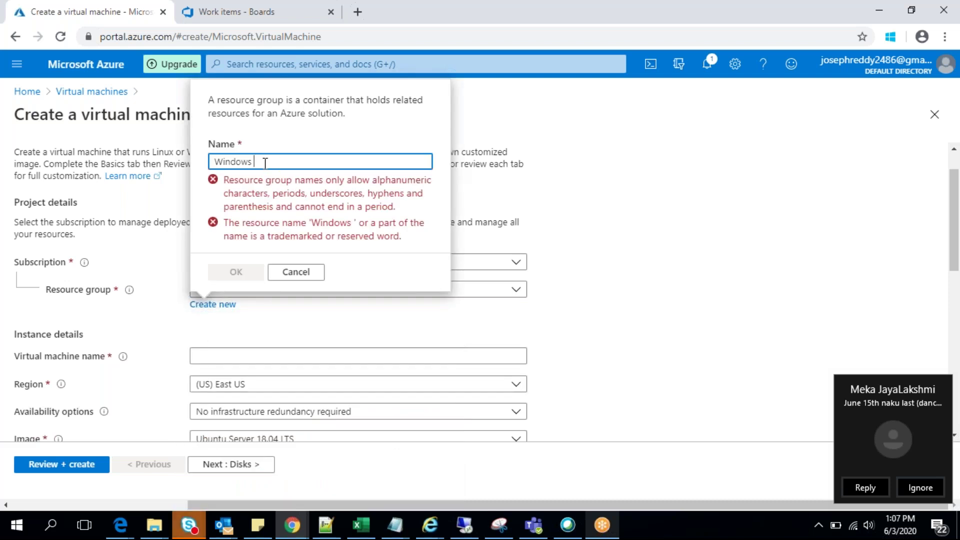
key(BackSpace)
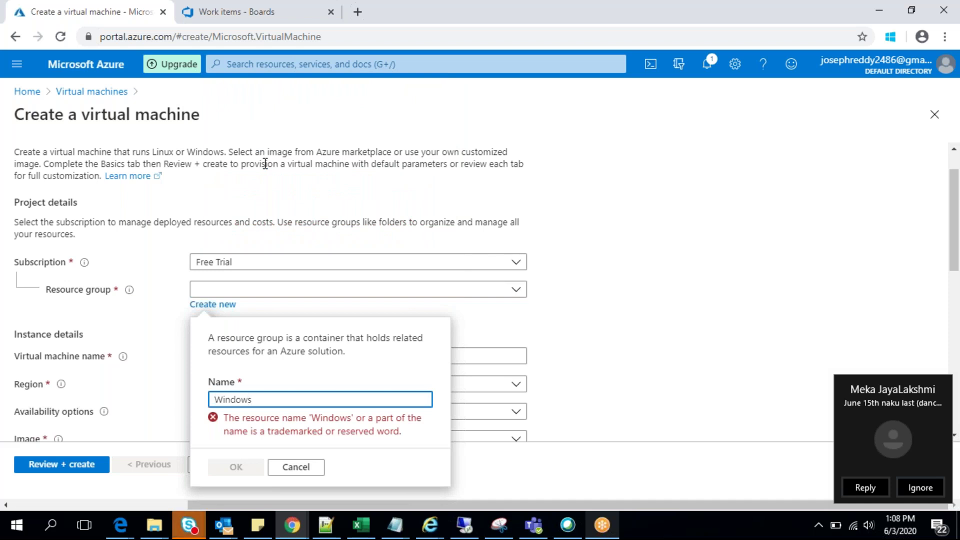
key(Home)
key(Delete)
text(w)
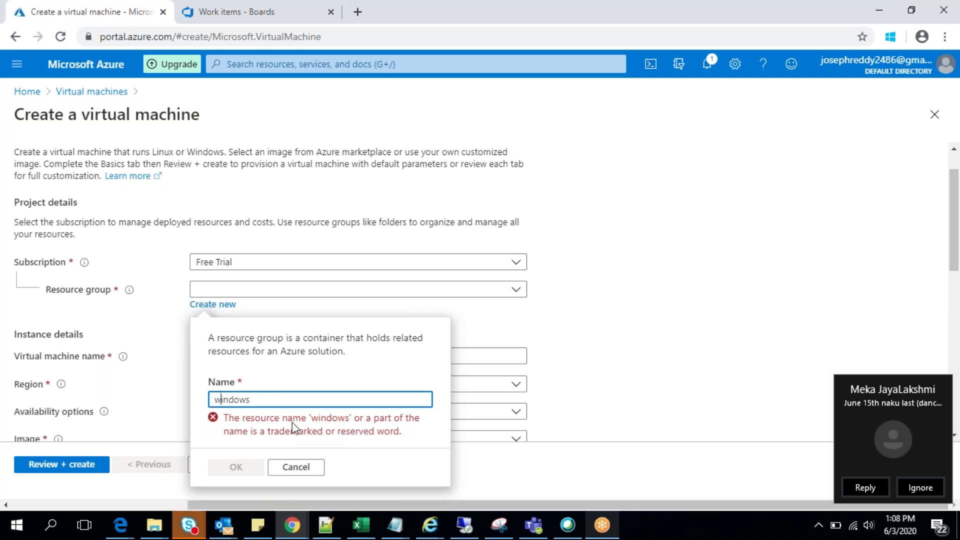
key(BackSpace)
key(BackSpace)
key(BackSpace)
key(BackSpace)
key(BackSpace)
text(Win-vm)
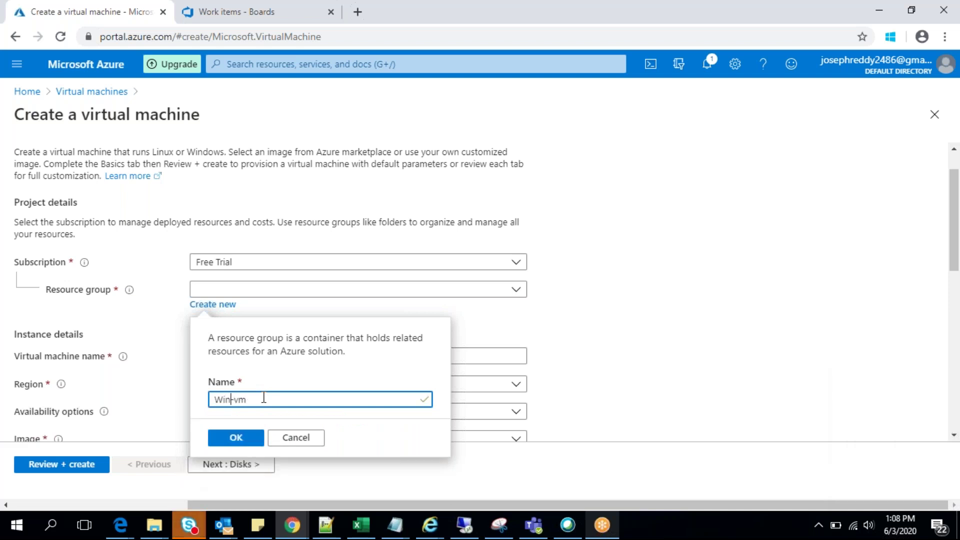
click(248, 440)
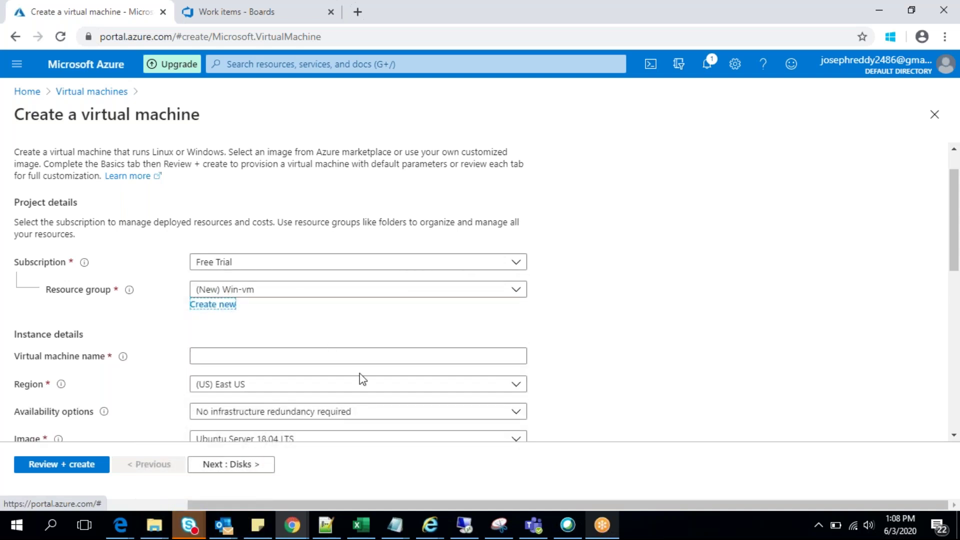
Step: Name the VM windows-demo and leave its region at (US) East US
click(235, 355)
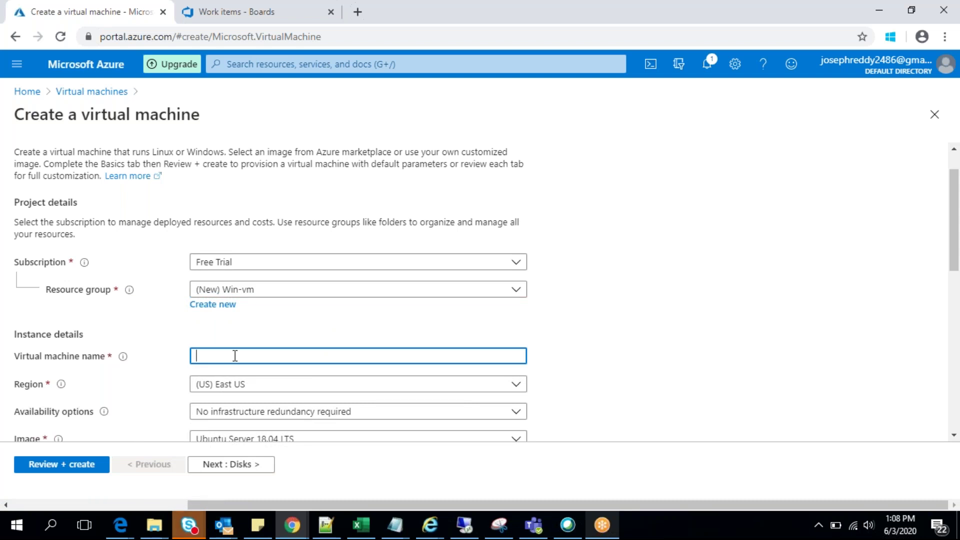
text(Ww)
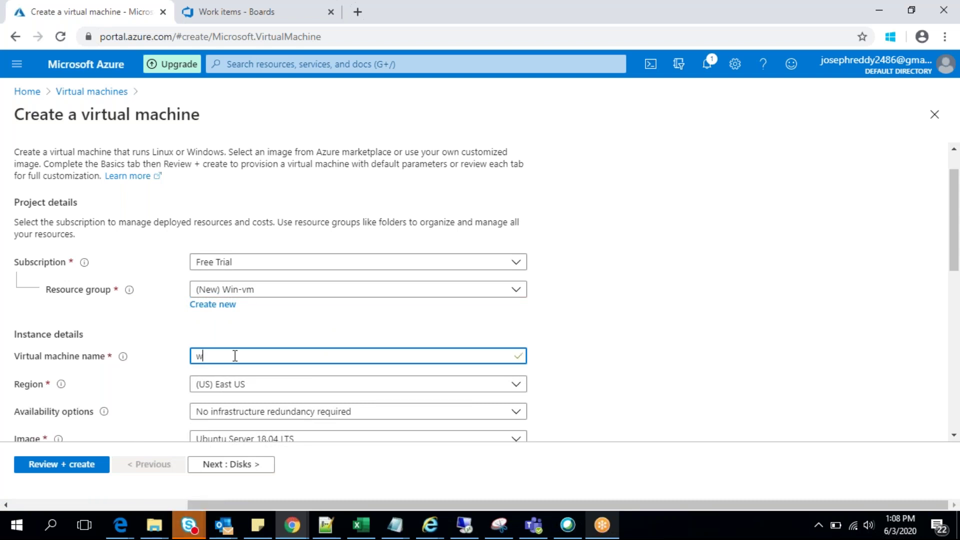
text(indows-demo)
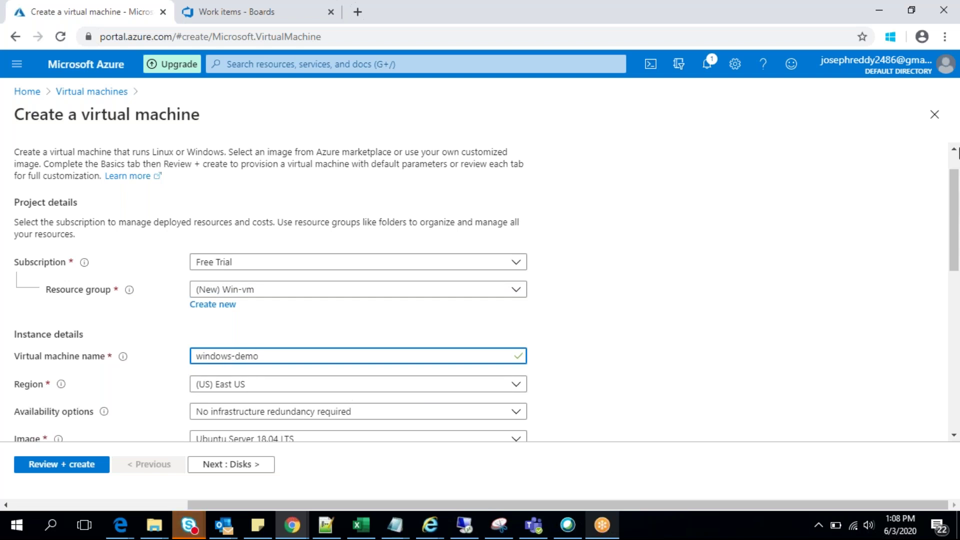
key(Tab)
click(281, 388)
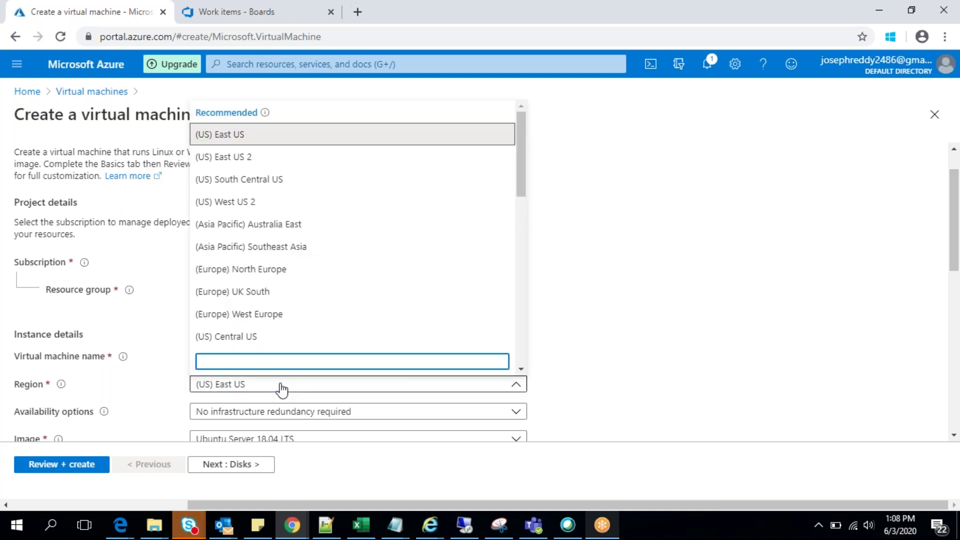
drag(522, 189, 507, 332)
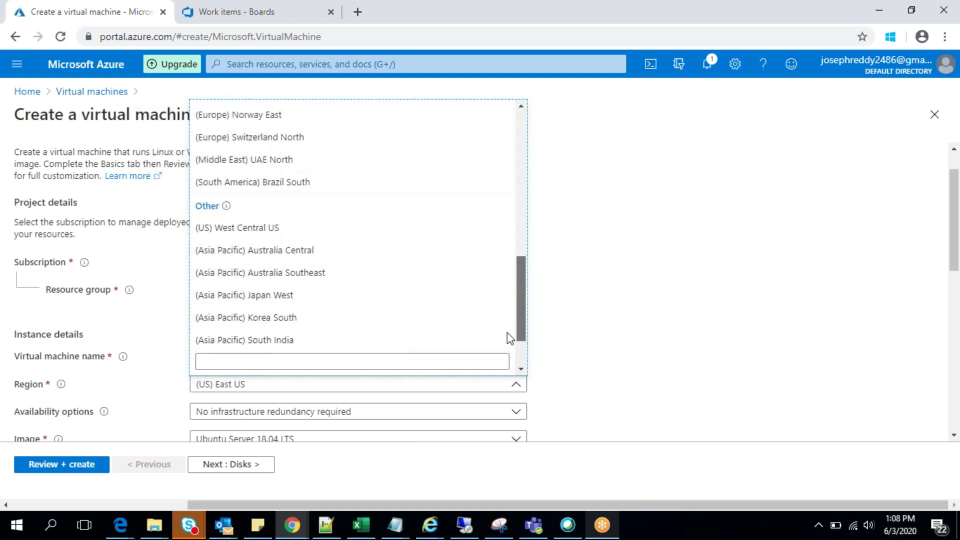
click(568, 281)
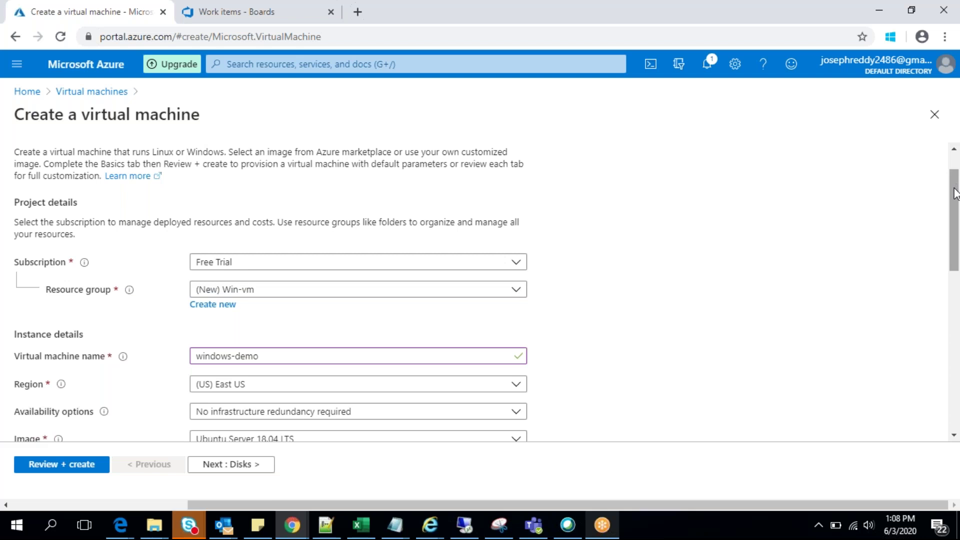
drag(959, 196, 958, 257)
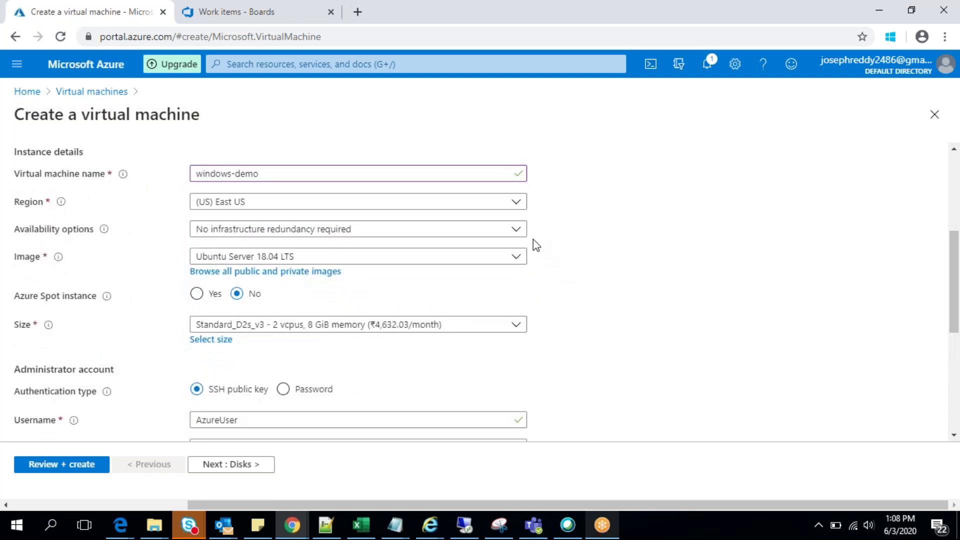
Step: Leave availability options unchanged and choose the Windows Server 2016 Datacenter image
click(514, 234)
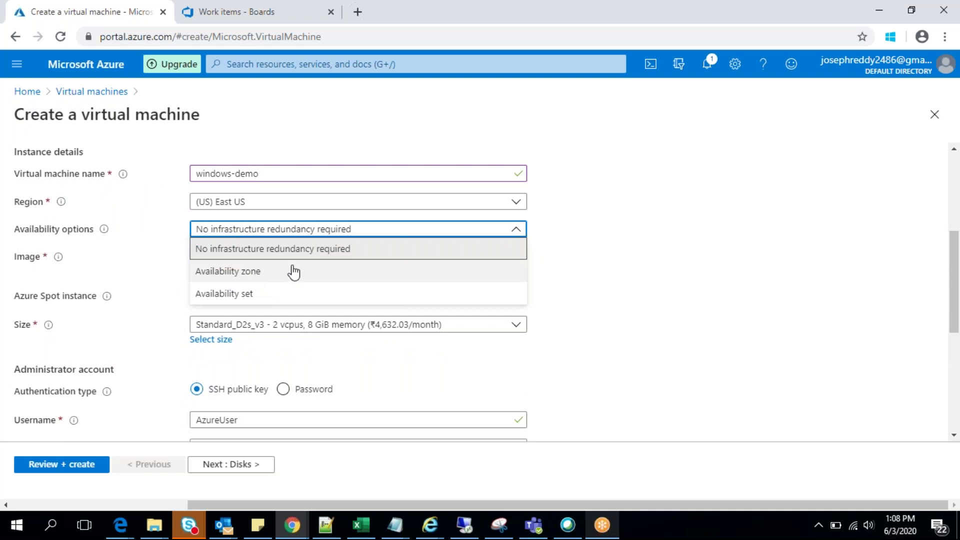
click(655, 194)
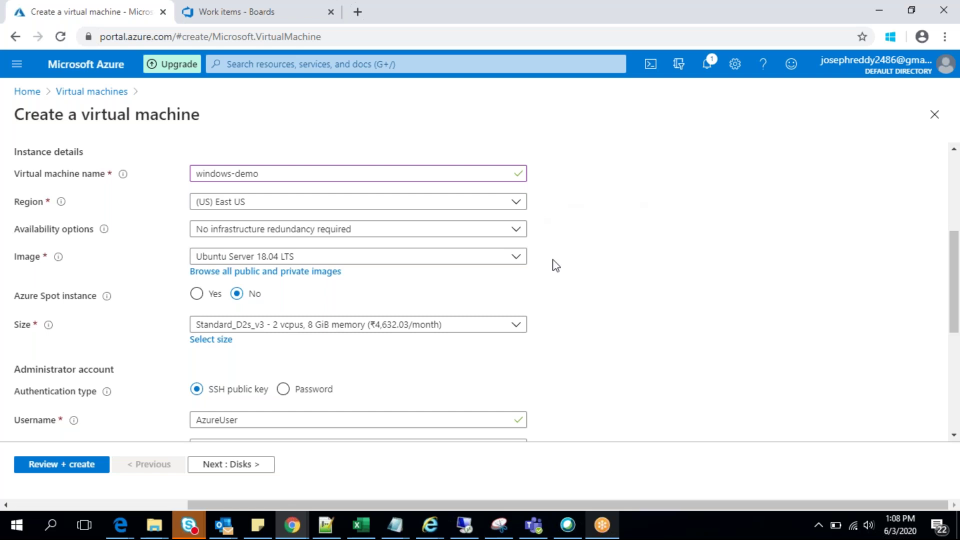
click(518, 256)
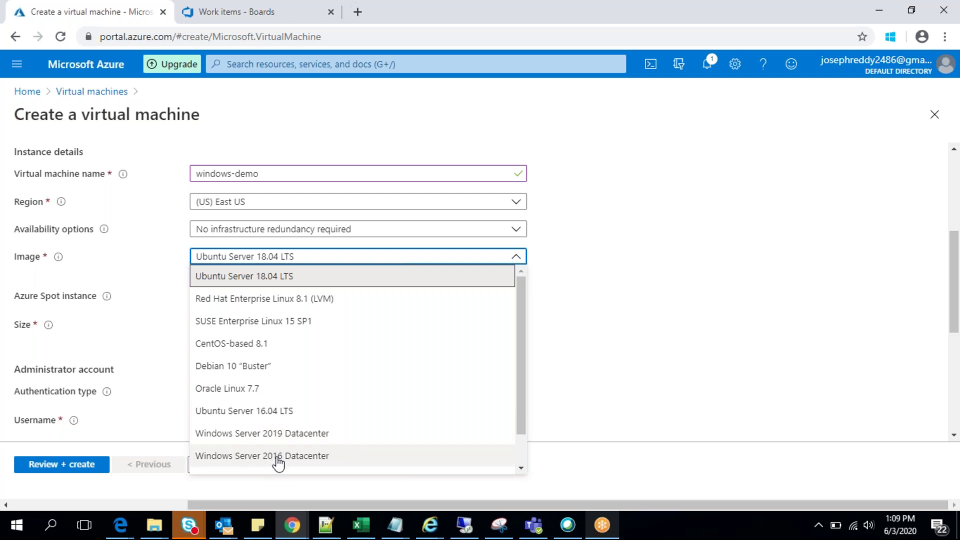
click(521, 470)
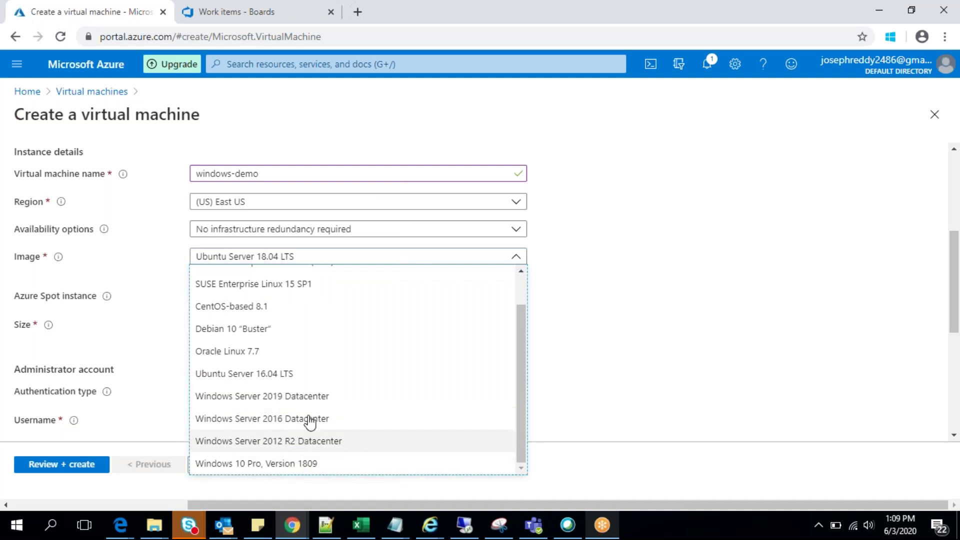
click(274, 419)
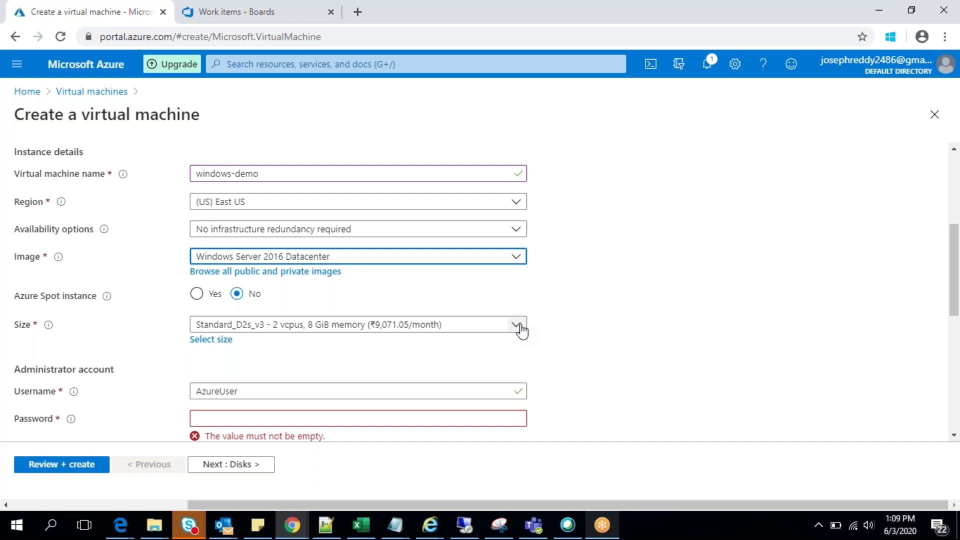
Step: Keep Standard_D2s_v3 as the VM size after comparing it with Standard_DS1_v2
click(520, 326)
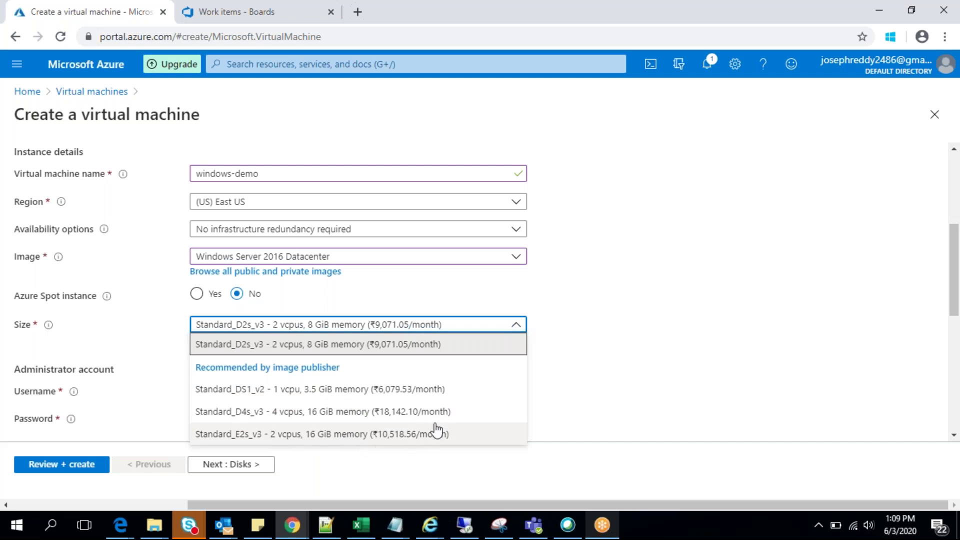
key(Down)
key(Down)
key(Down)
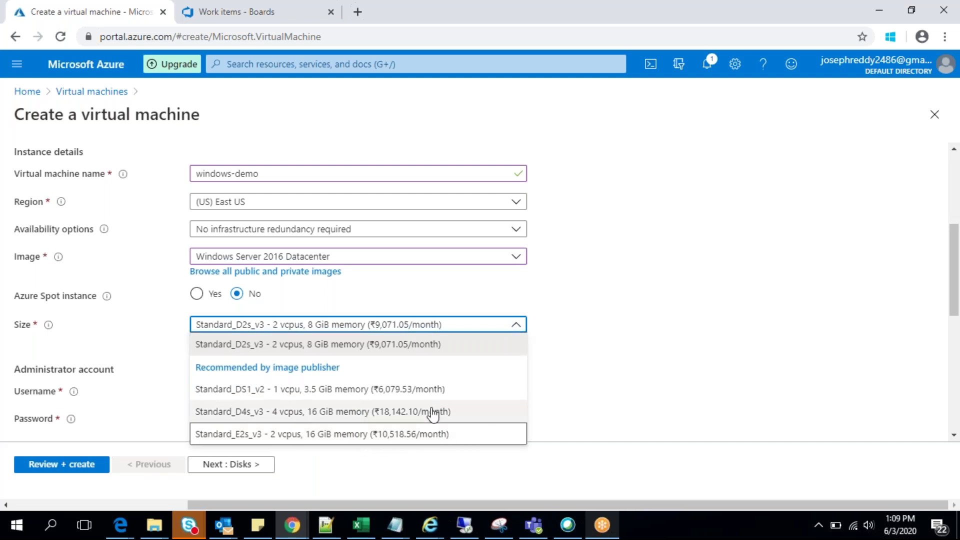
key(Up)
key(Up)
key(Up)
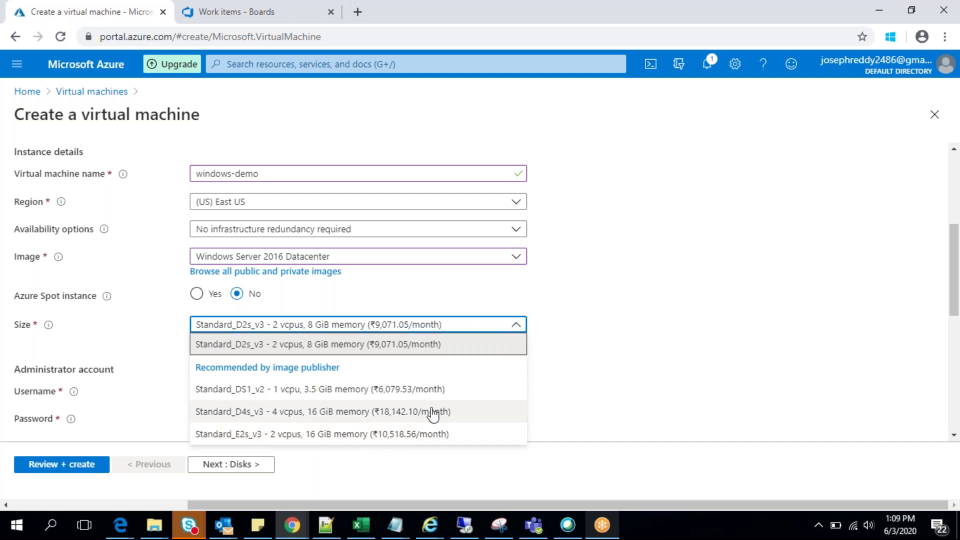
key(Down)
key(Up)
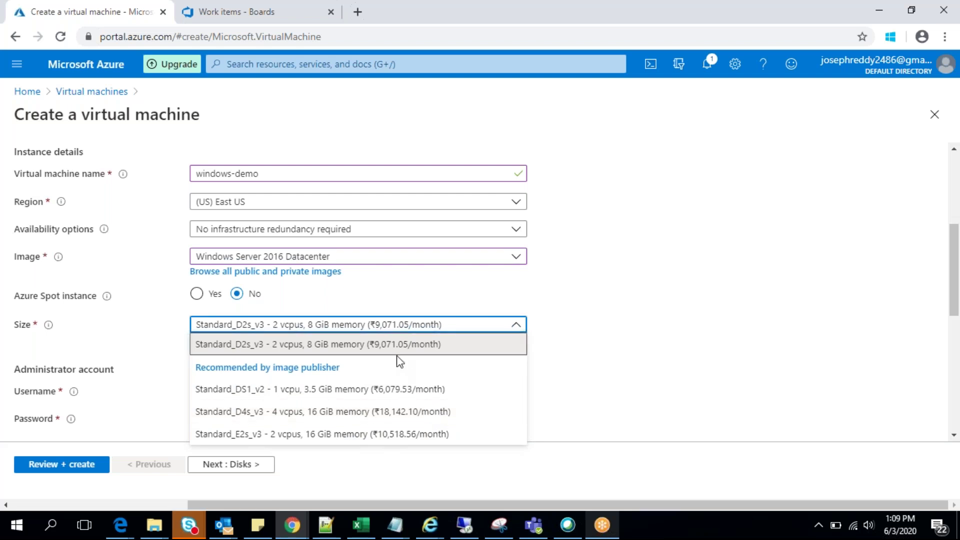
click(569, 308)
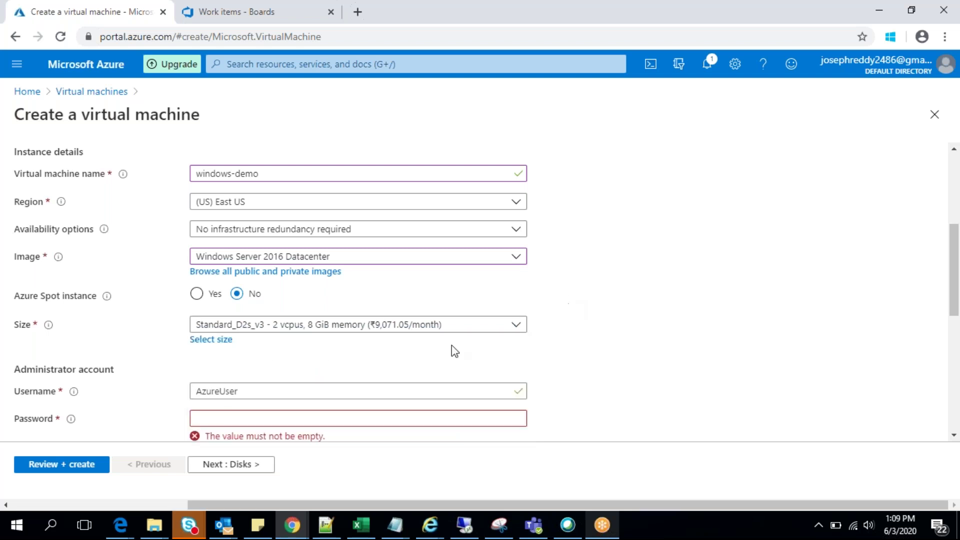
click(210, 341)
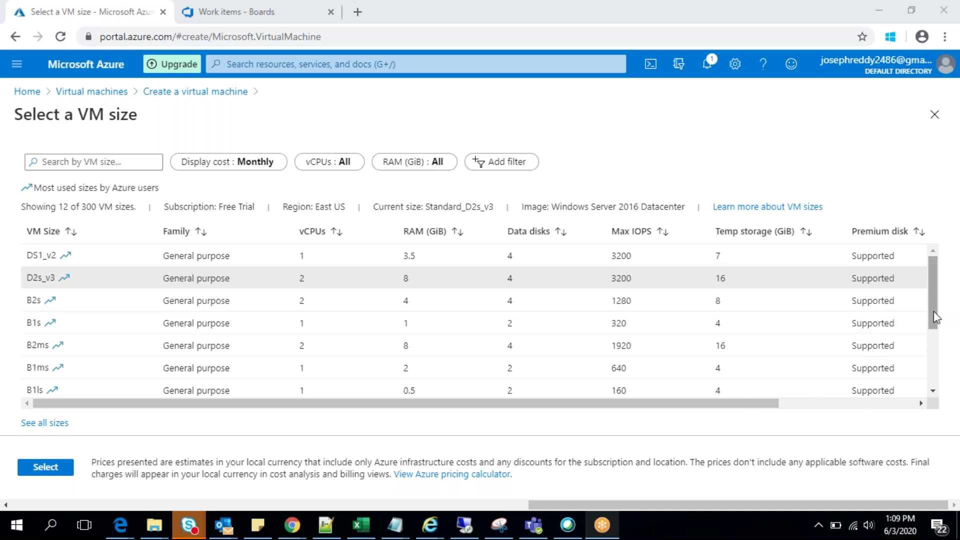
mouse_move(934, 311)
mouse_down()
mouse_move(932, 370)
mouse_move(936, 292)
mouse_up()
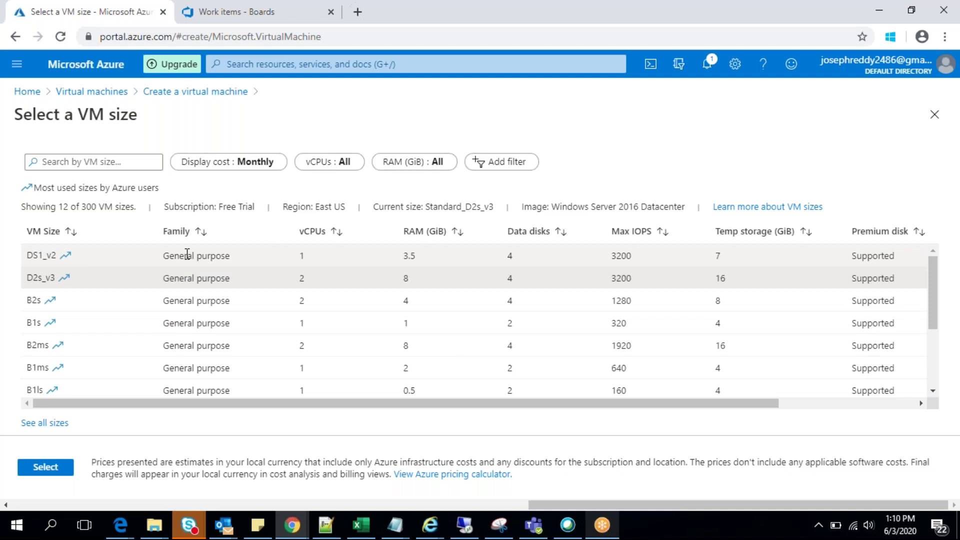
click(455, 257)
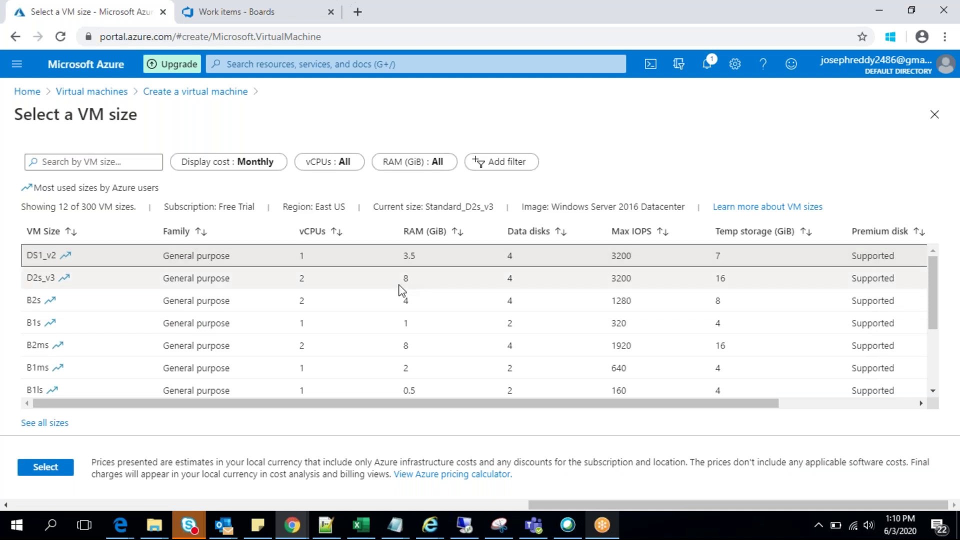
click(398, 286)
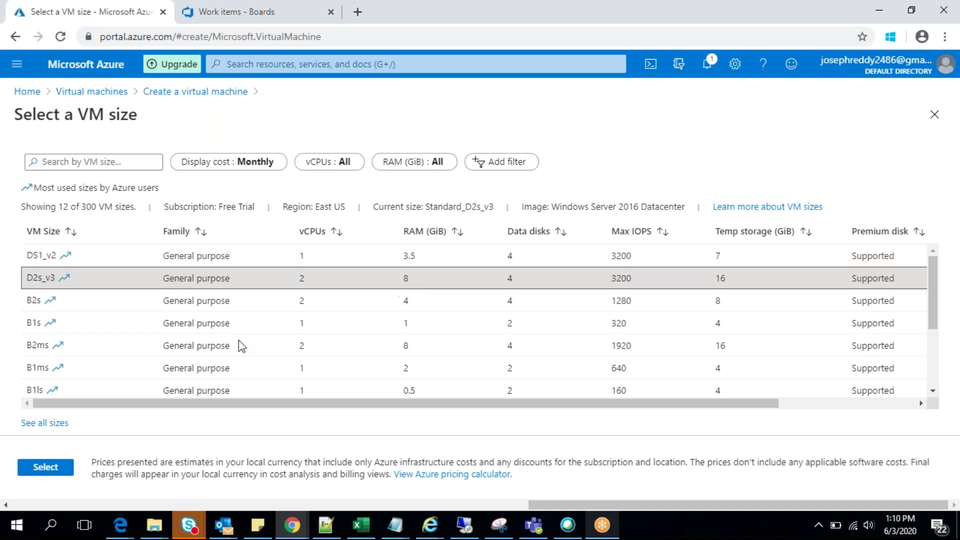
click(48, 473)
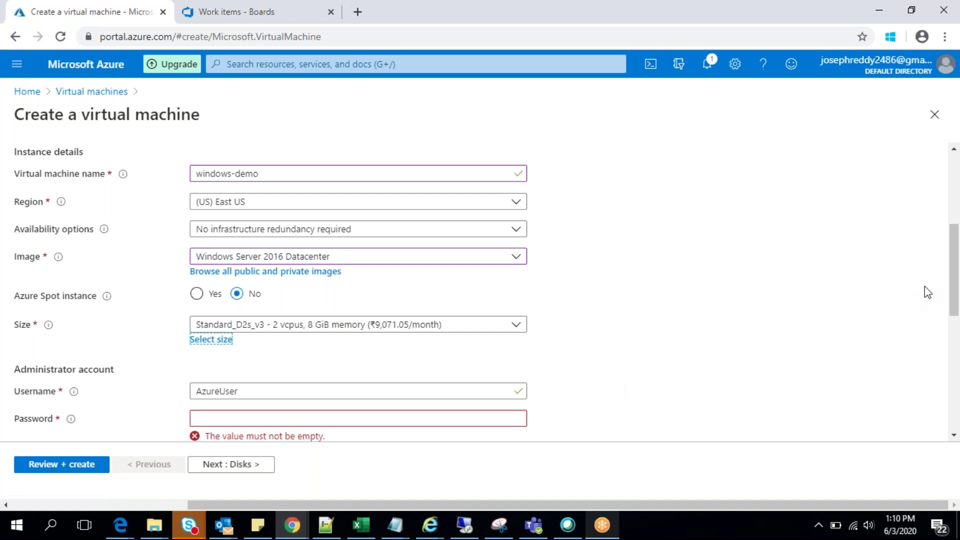
Step: Enter and confirm the administrator account's password
drag(953, 285, 955, 346)
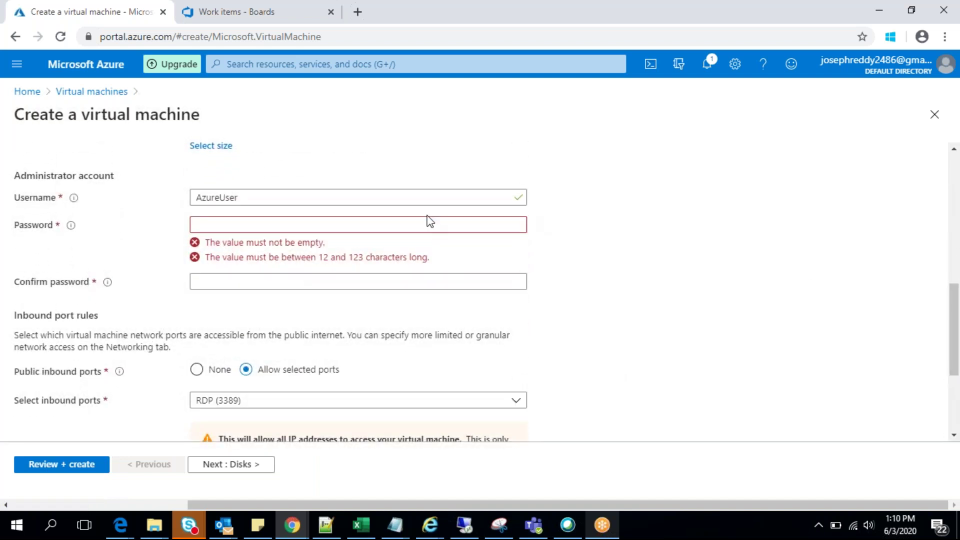
click(247, 224)
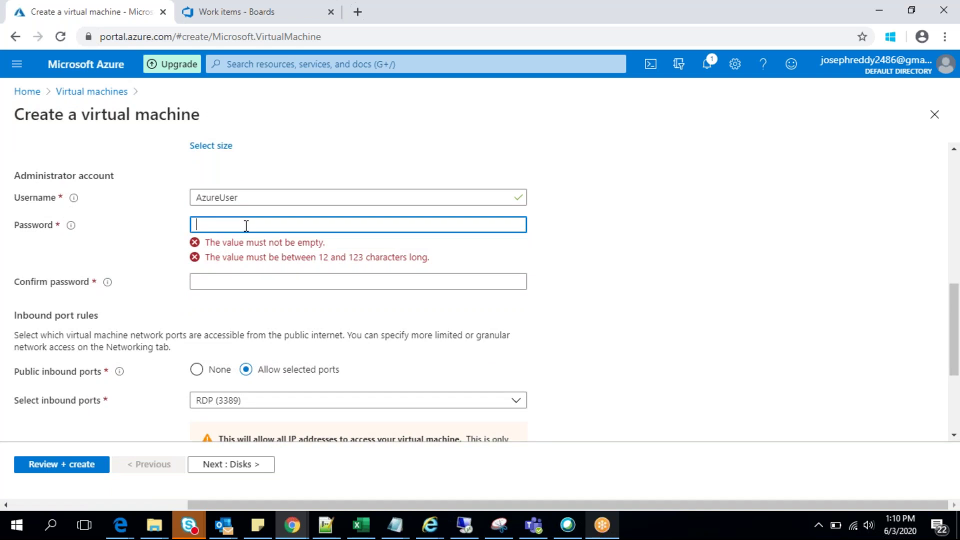
click(289, 195)
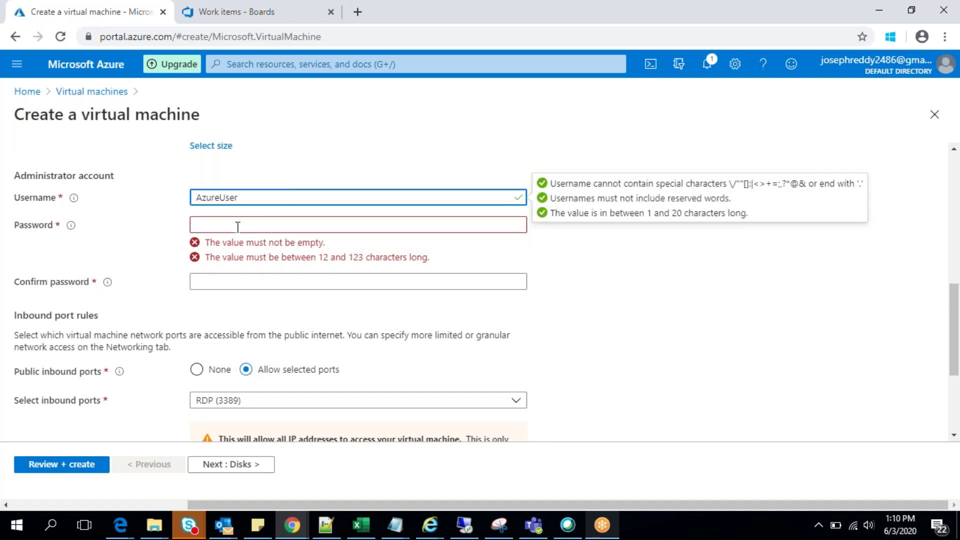
click(214, 224)
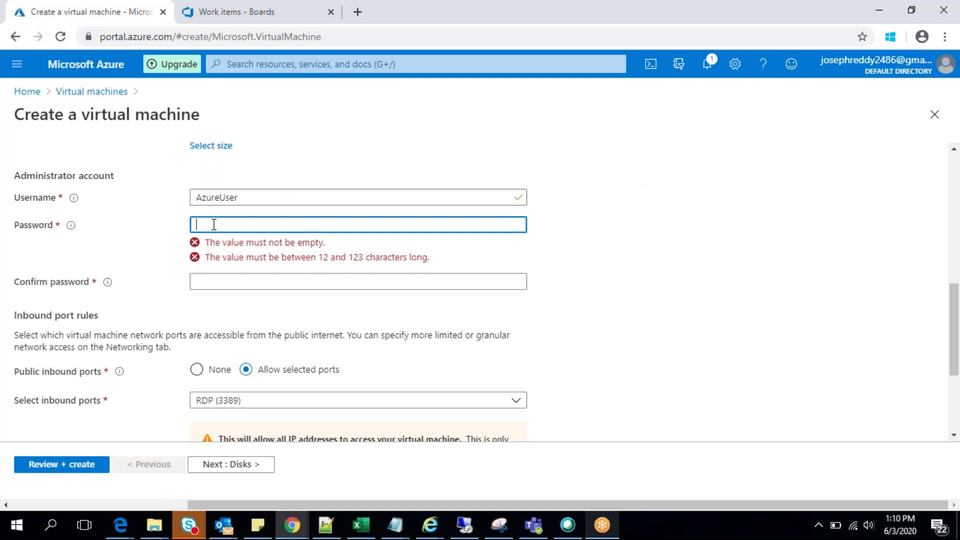
text(P)
key(BackSpace)
text(Pas)
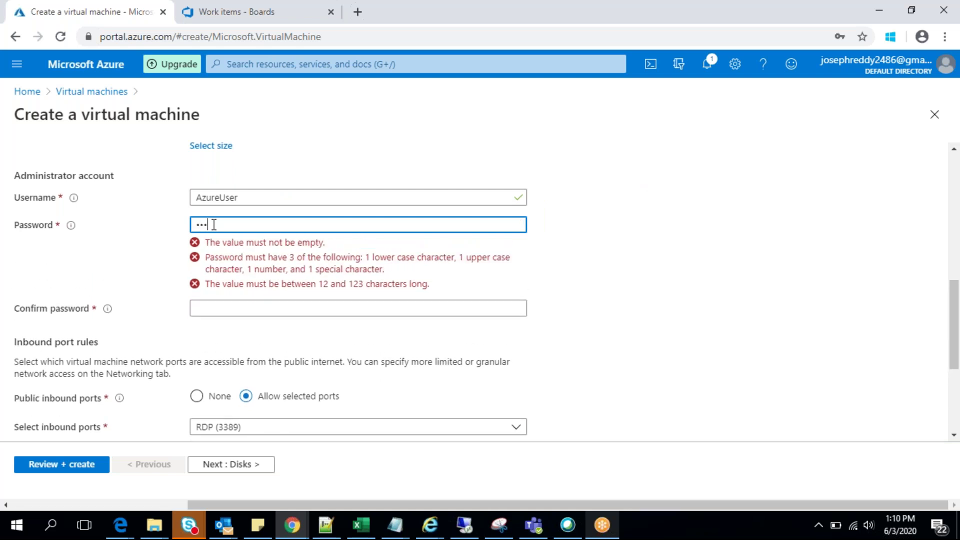
text(sword)
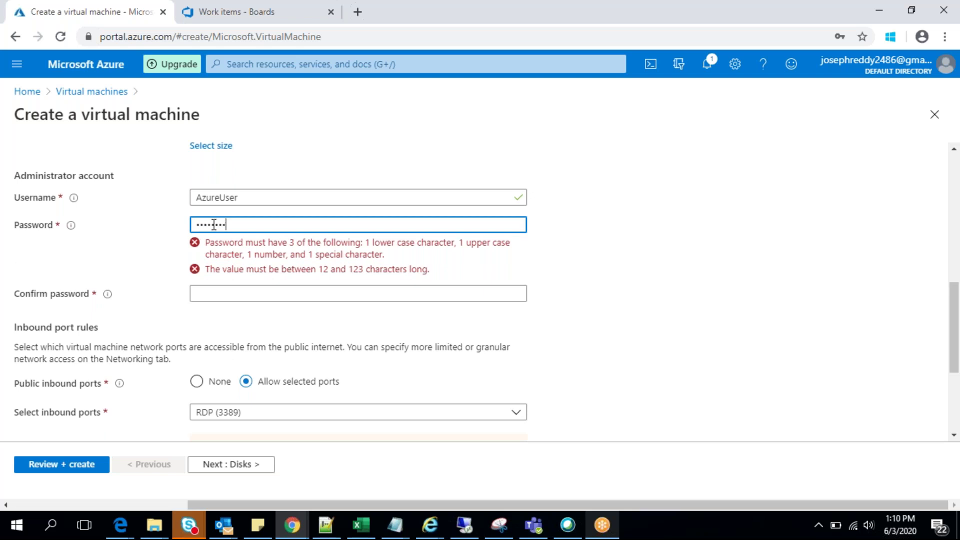
text(@123)
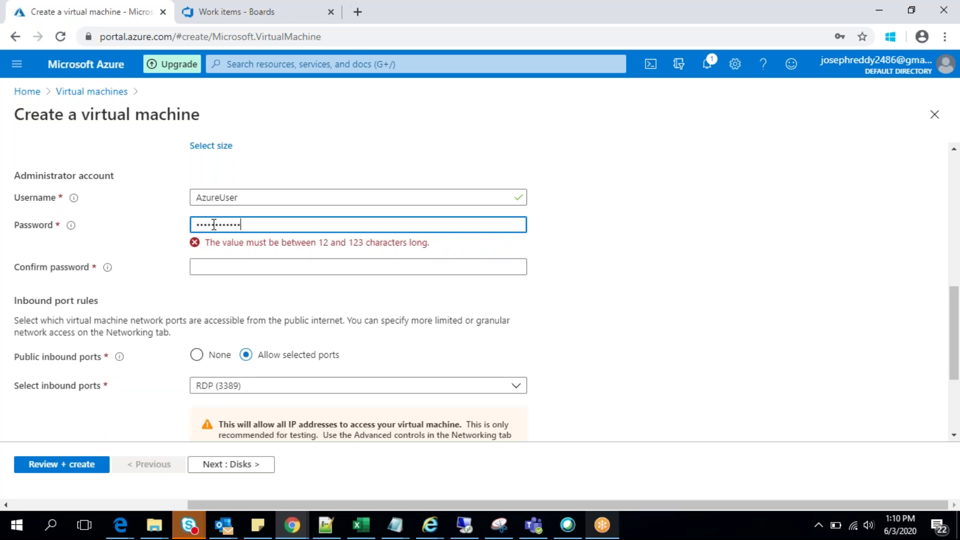
click(225, 251)
text(Password)
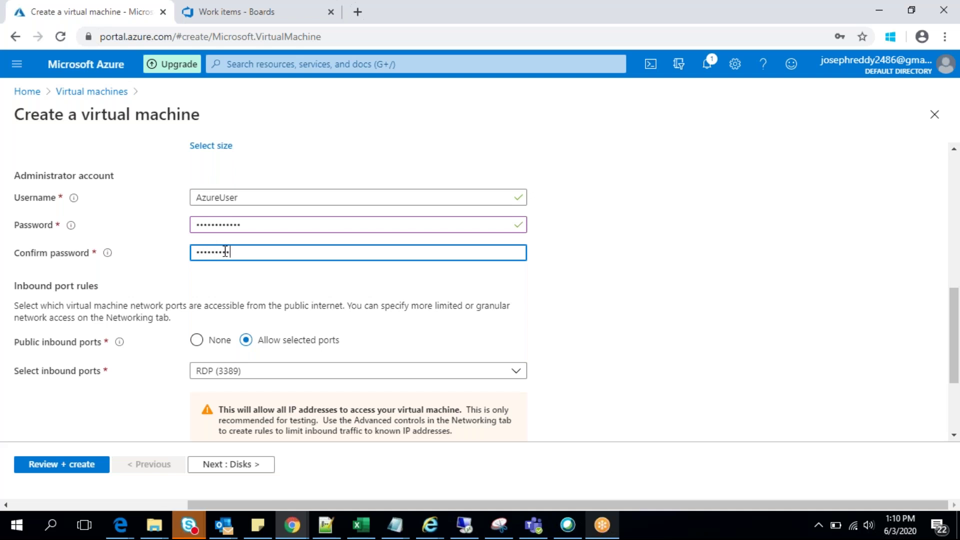
text(@123)
Step: Keep RDP (3389) as the allowed inbound port and continue to the Disks step
click(959, 322)
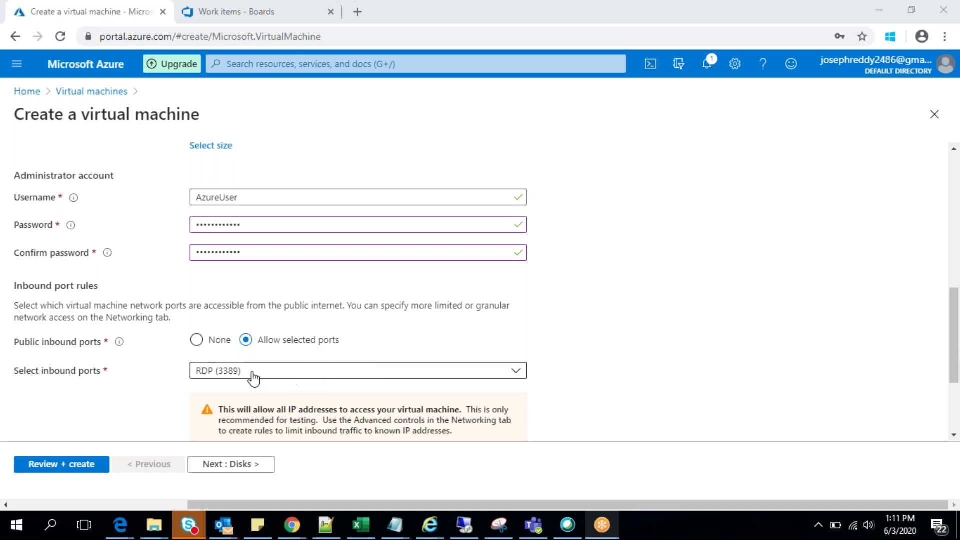
click(310, 375)
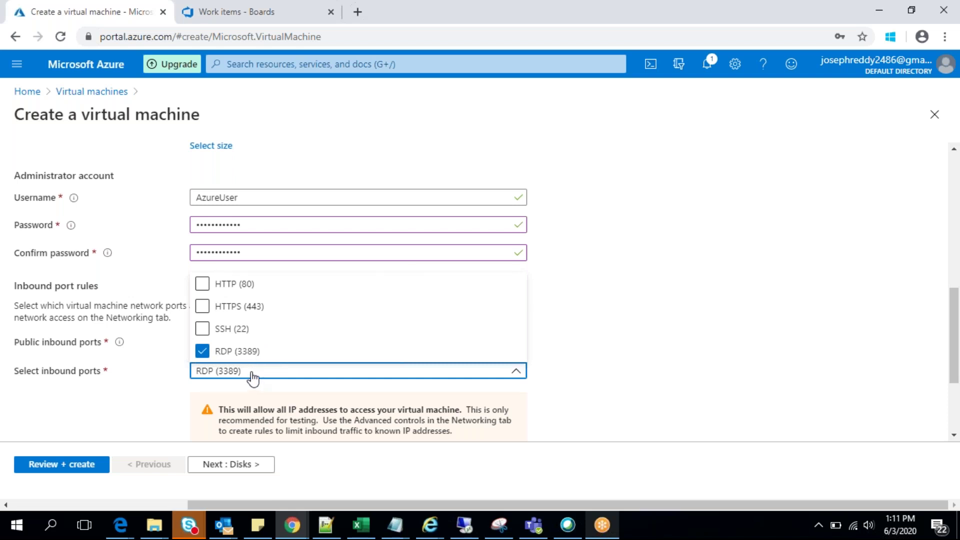
click(112, 395)
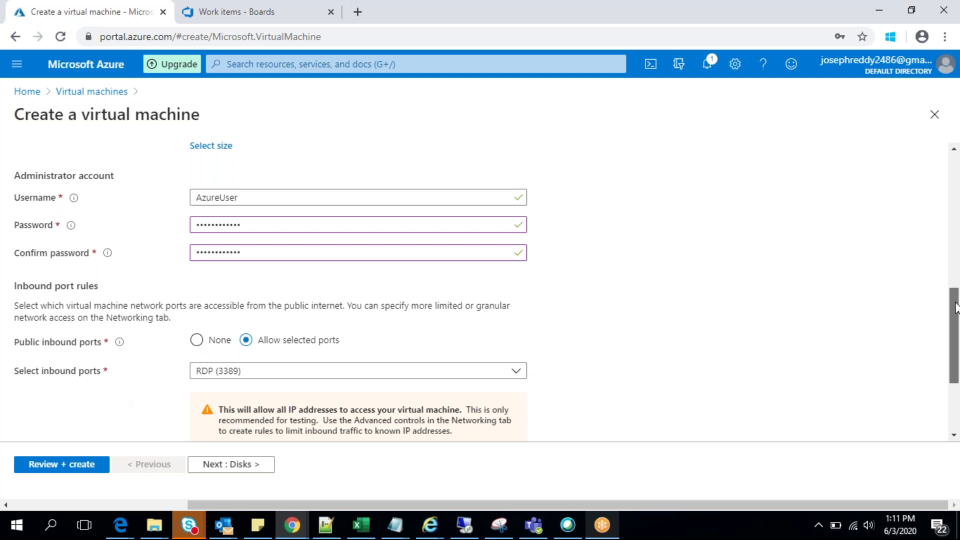
scroll(954, 300, down, 2)
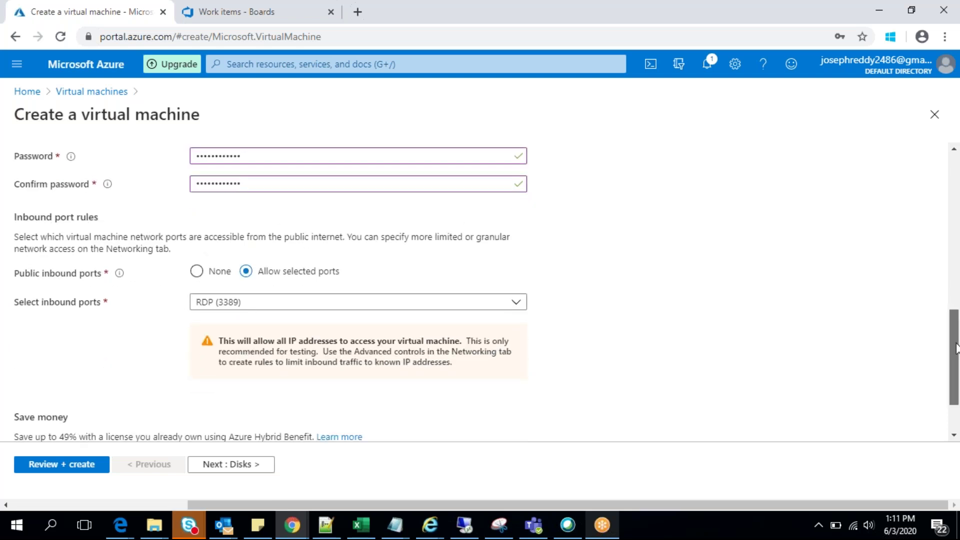
scroll(955, 347, down, 2)
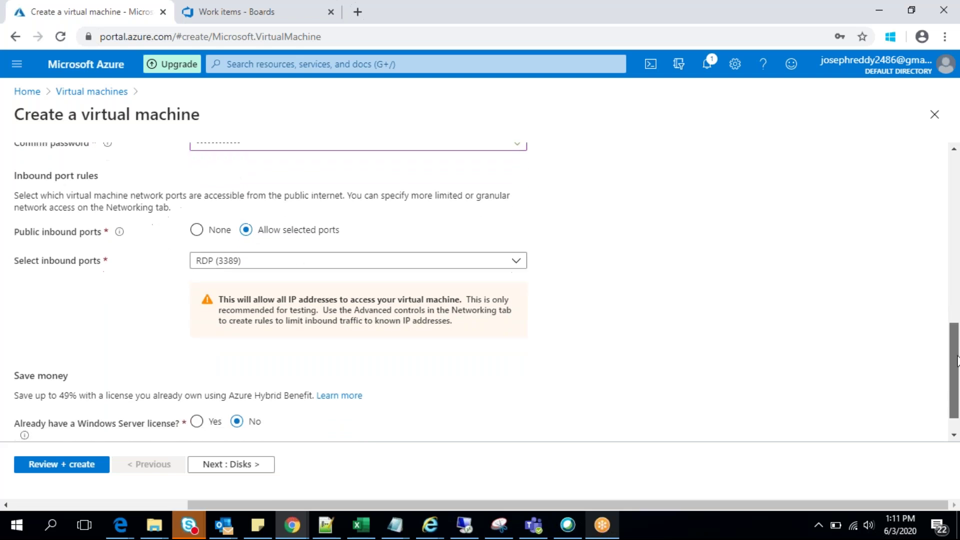
click(232, 464)
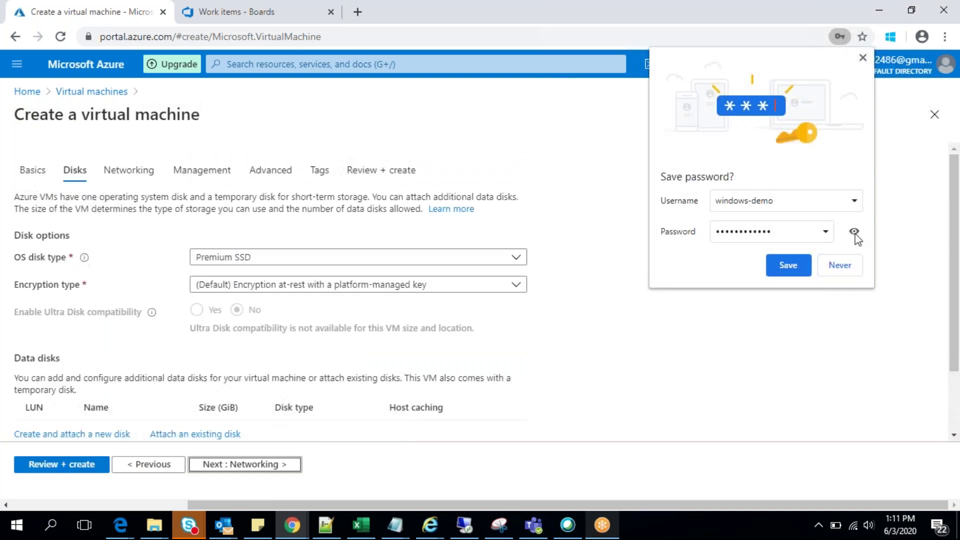
Step: Keep Premium SSD as the OS disk type and expand Advanced disk options, with managed disks on
click(839, 265)
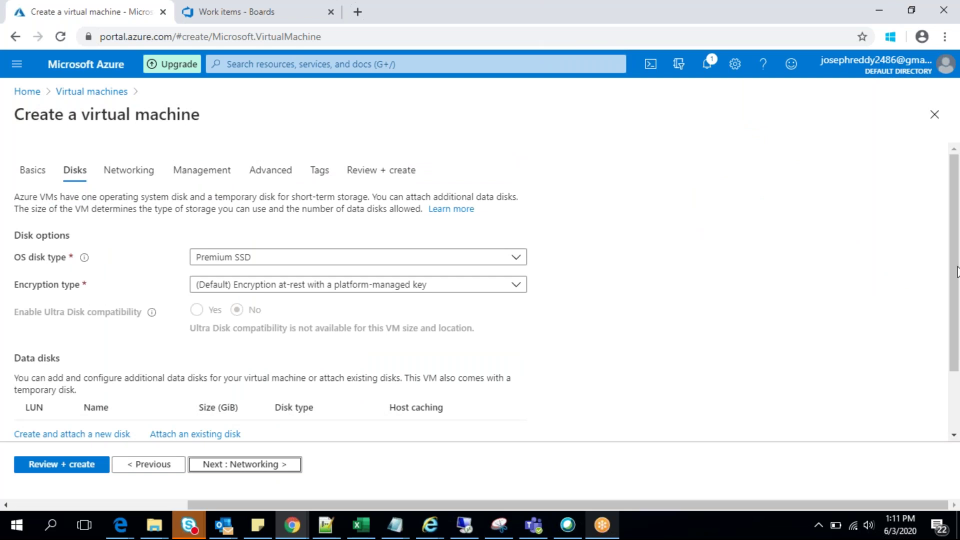
click(523, 264)
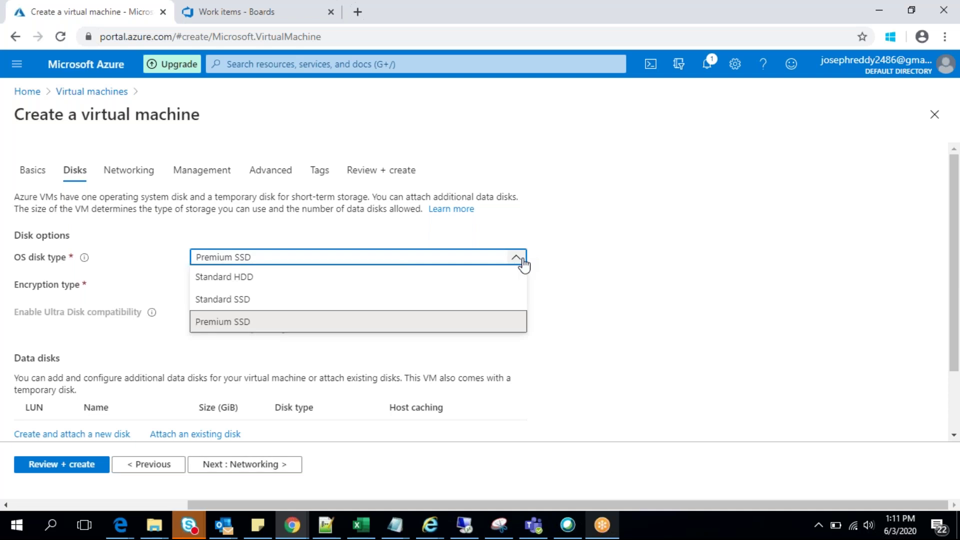
click(522, 264)
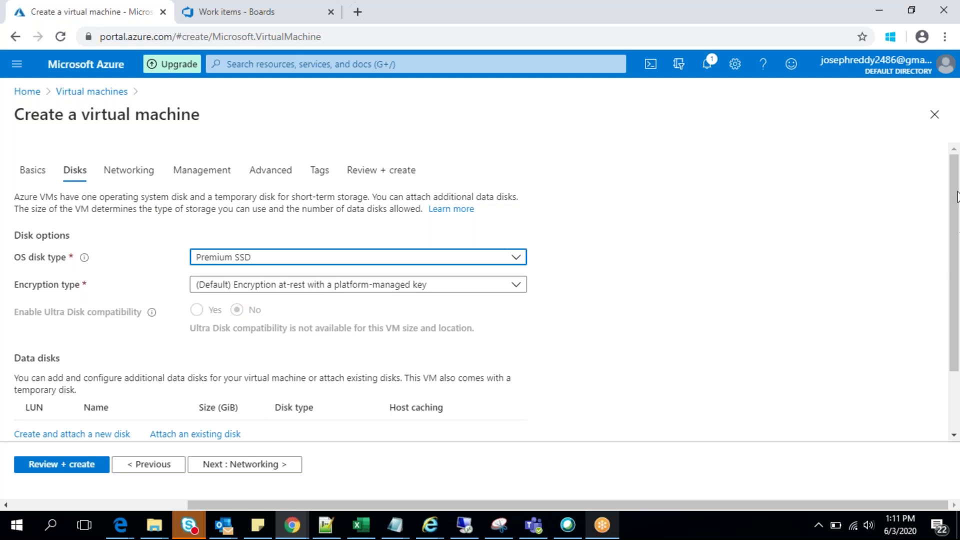
click(957, 255)
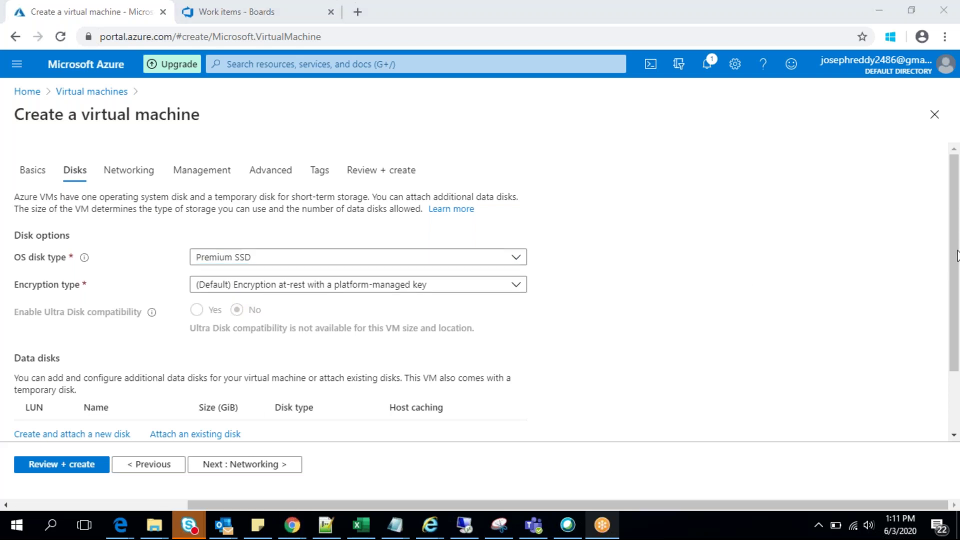
click(954, 353)
drag(954, 353, 954, 396)
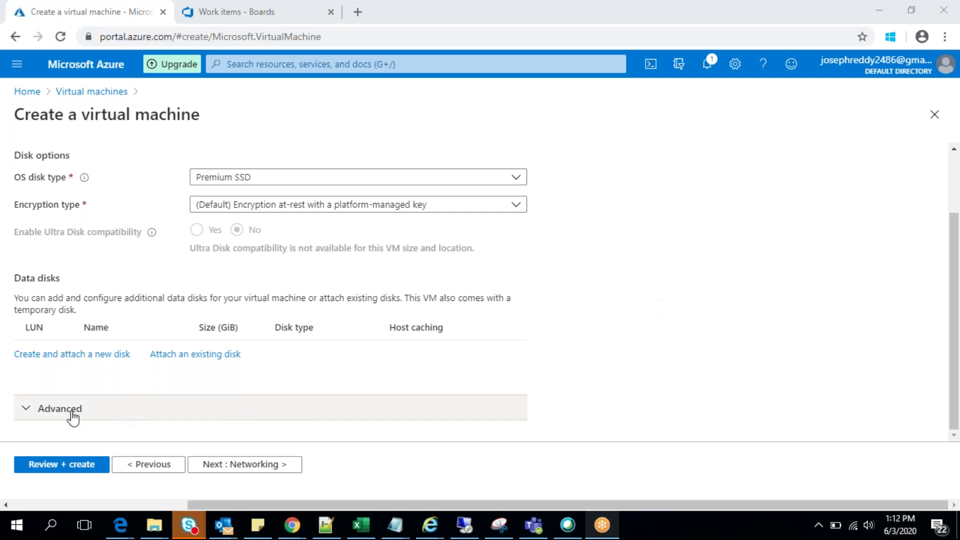
click(67, 418)
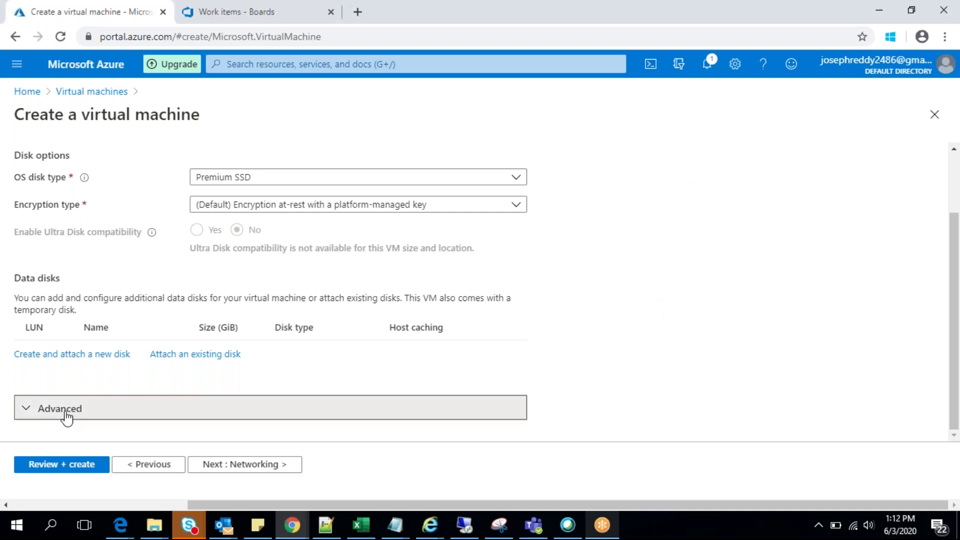
drag(956, 272, 955, 345)
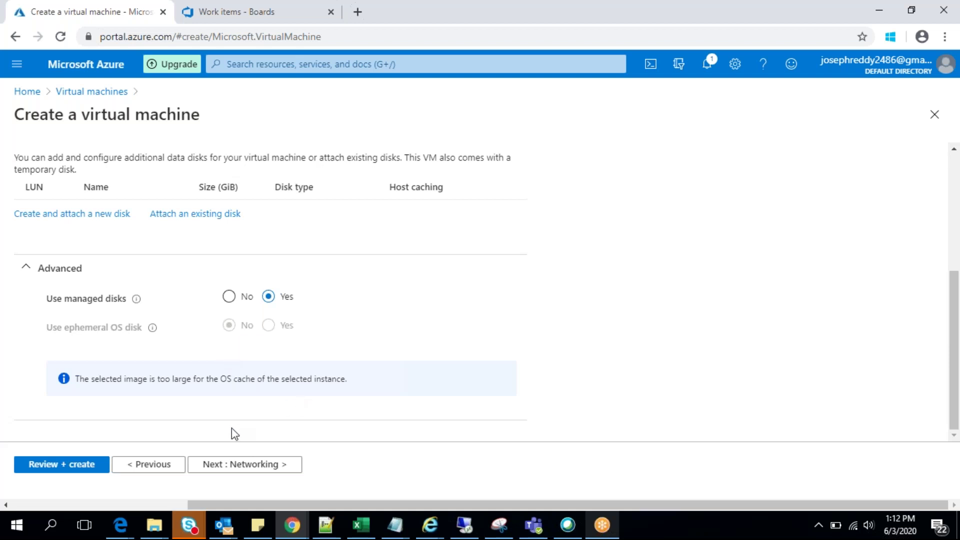
Step: On Networking, keep public IP windows-demo-ip with new network Win-vm-vnet and subnet 10.0.0.0/24
click(250, 470)
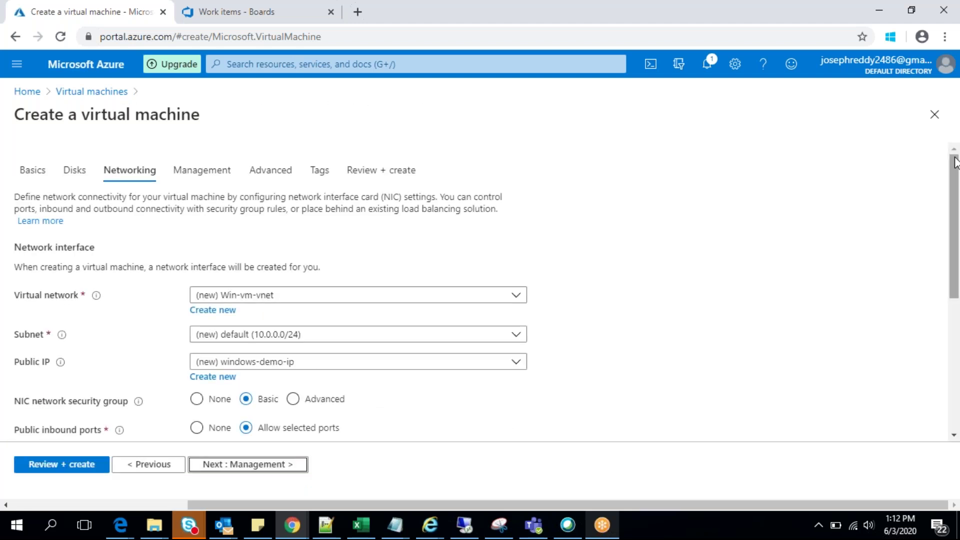
scroll(955, 184, down, 1)
drag(955, 184, 956, 216)
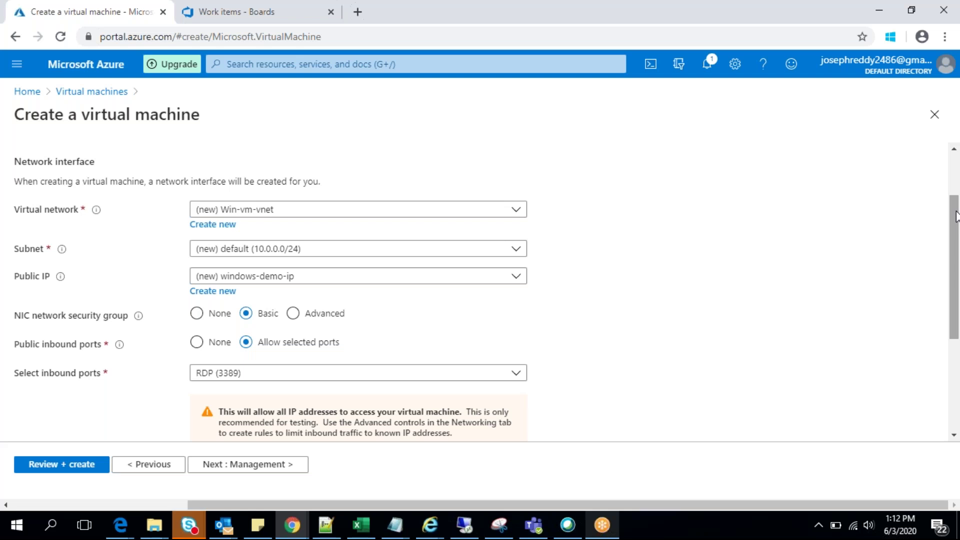
drag(956, 216, 957, 236)
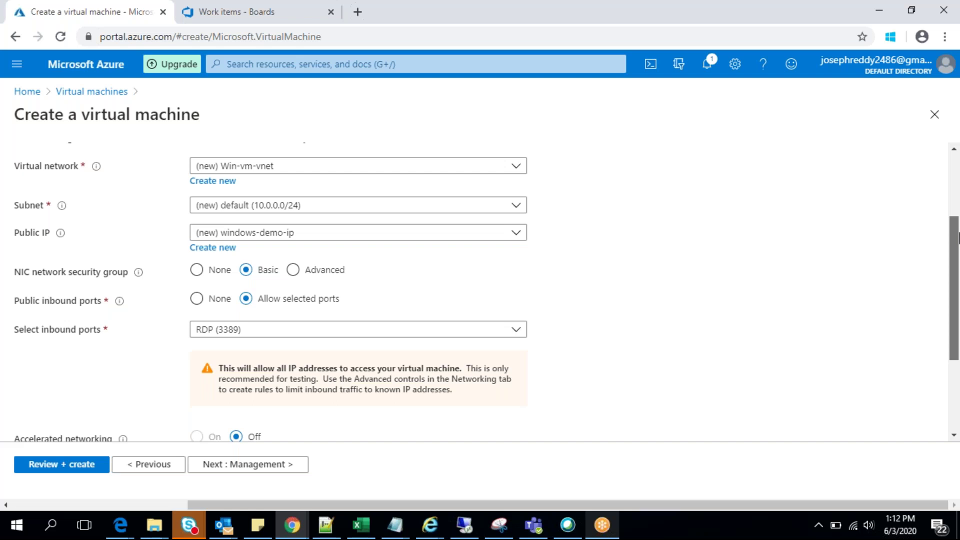
drag(957, 237, 958, 237)
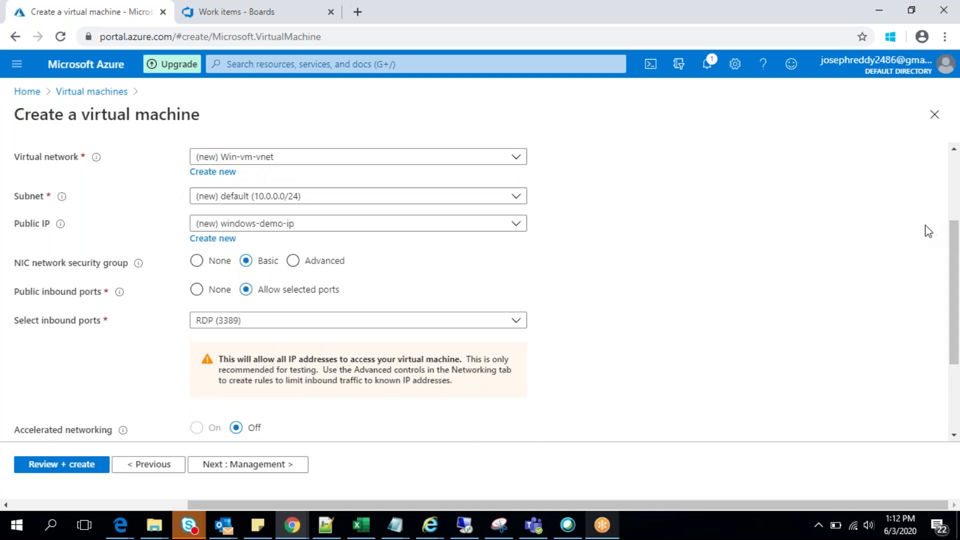
click(524, 229)
click(522, 230)
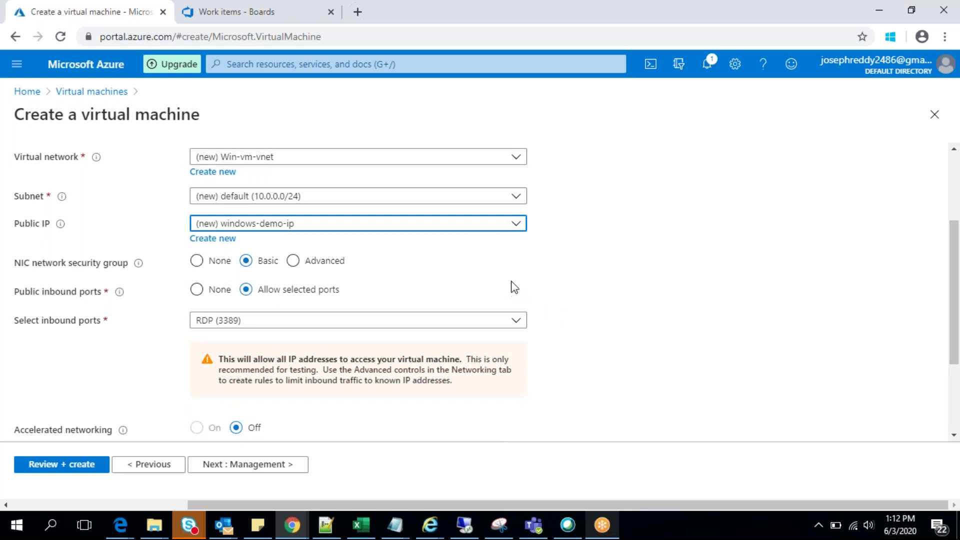
click(958, 268)
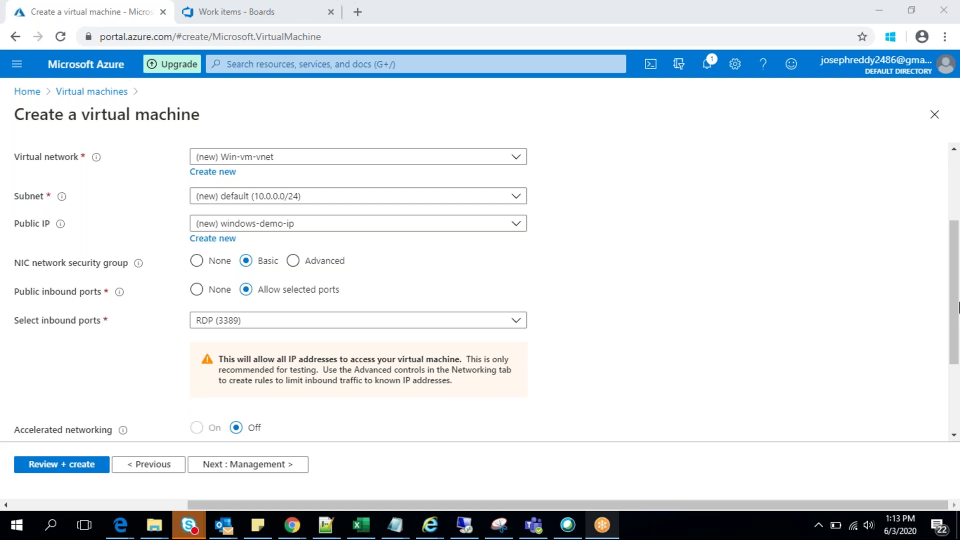
scroll(958, 320, down, 1)
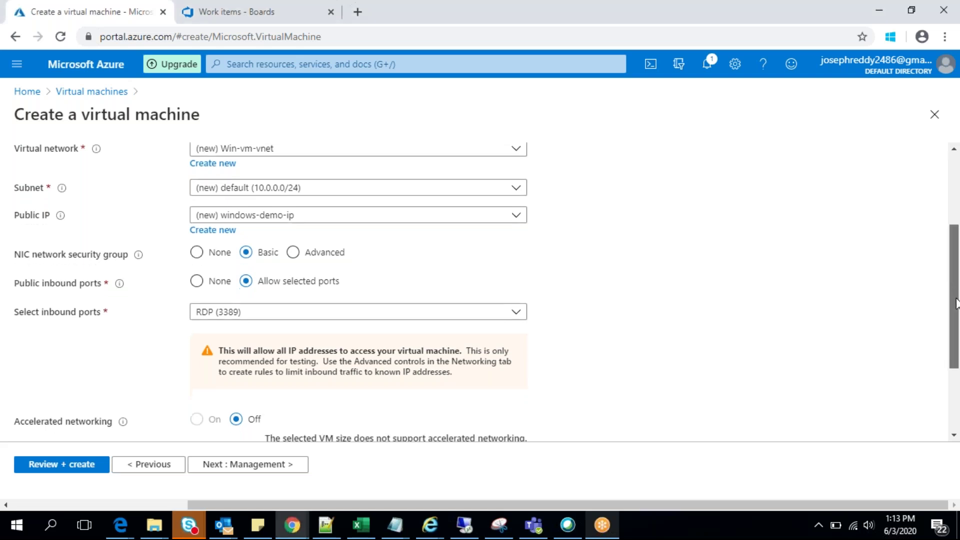
scroll(958, 328, down, 2)
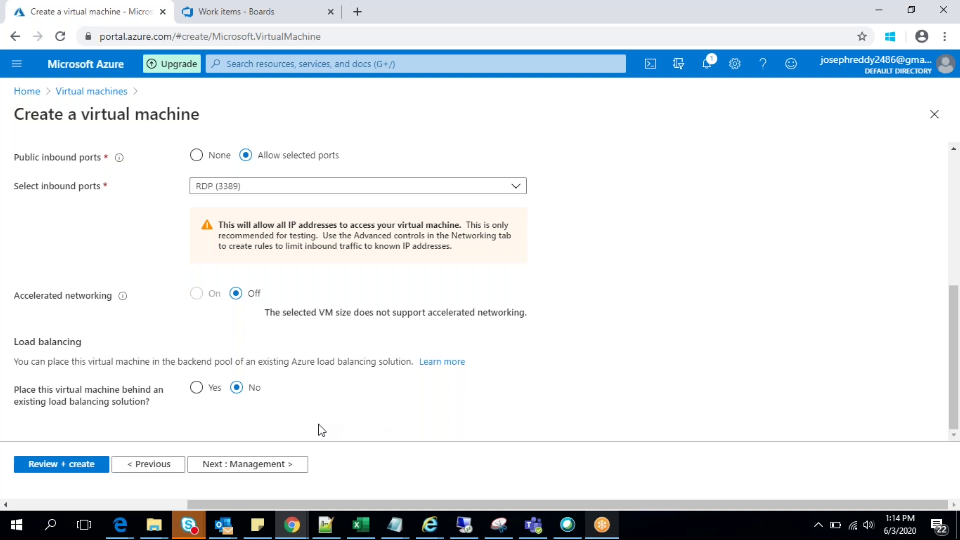
Step: On Management, enable the free basic security plan and switch boot diagnostics Off
click(258, 468)
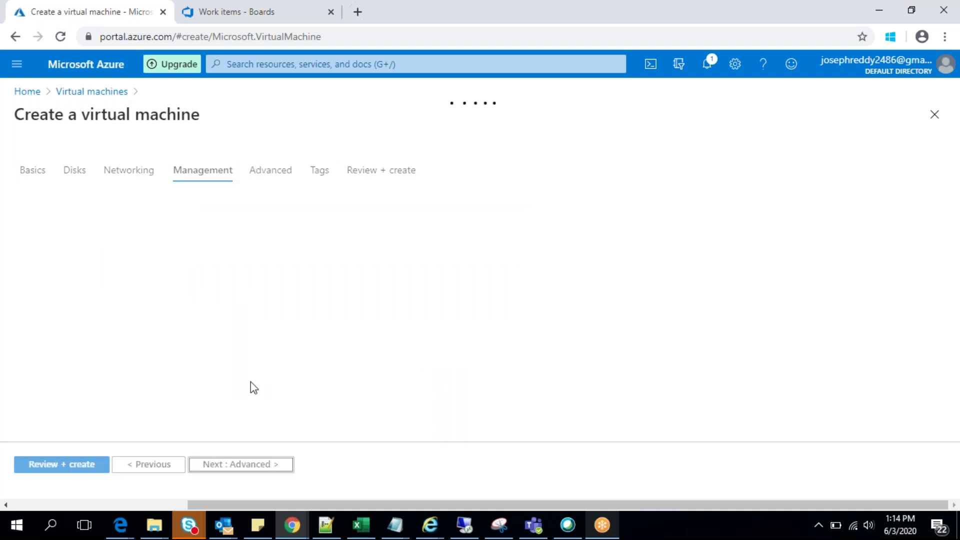
click(196, 280)
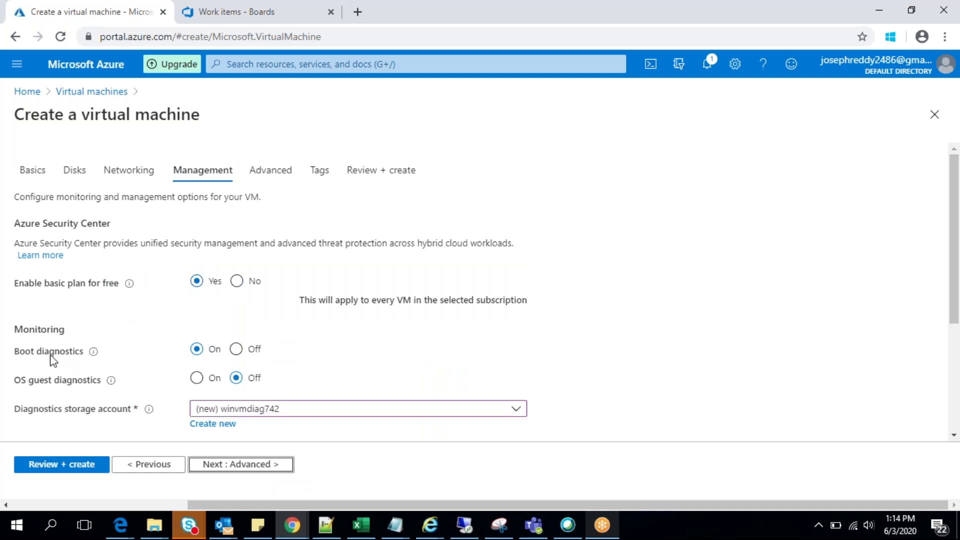
click(958, 260)
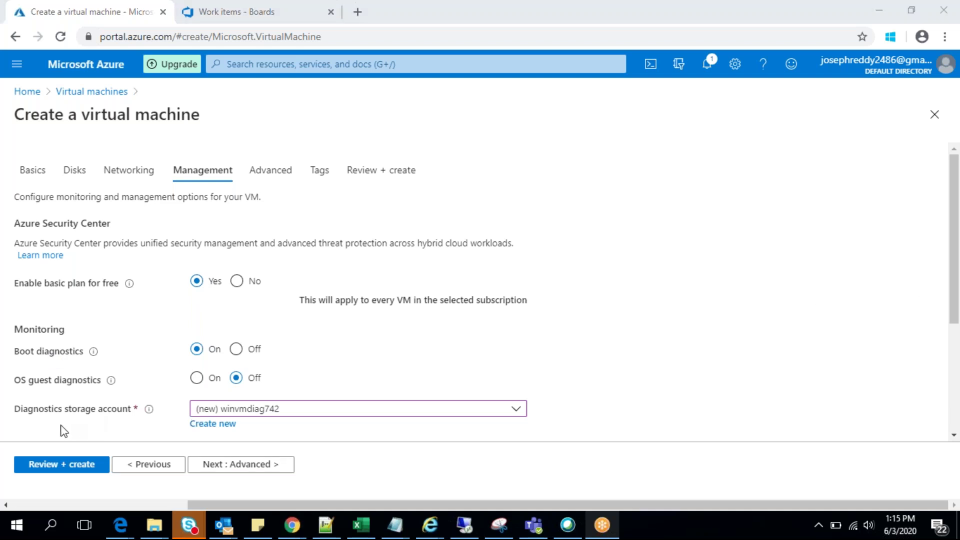
click(518, 413)
click(518, 414)
click(517, 414)
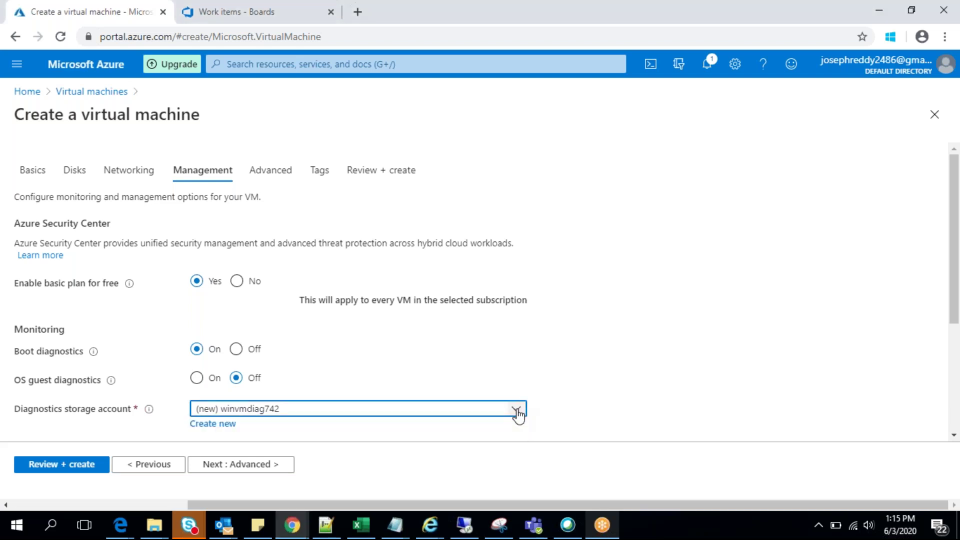
drag(955, 272, 955, 358)
click(236, 196)
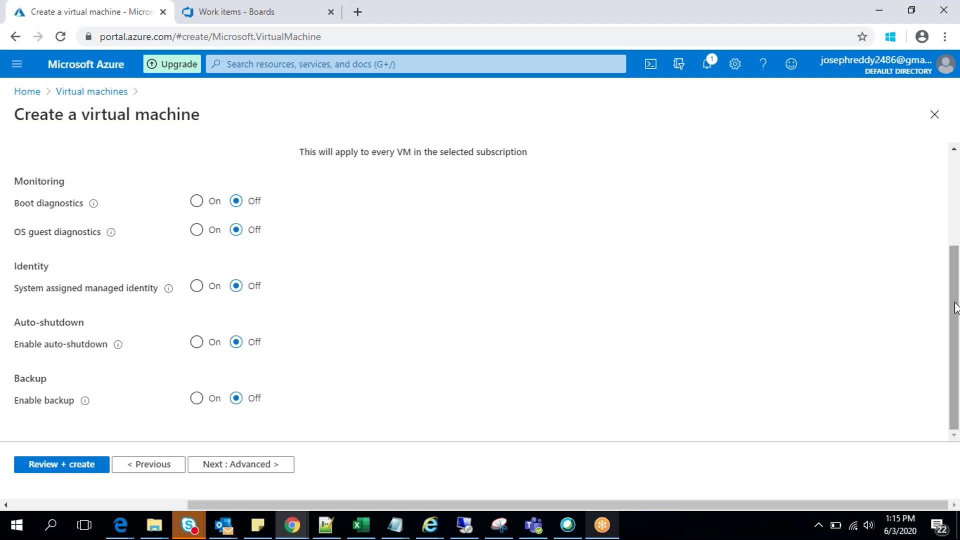
drag(954, 270, 955, 312)
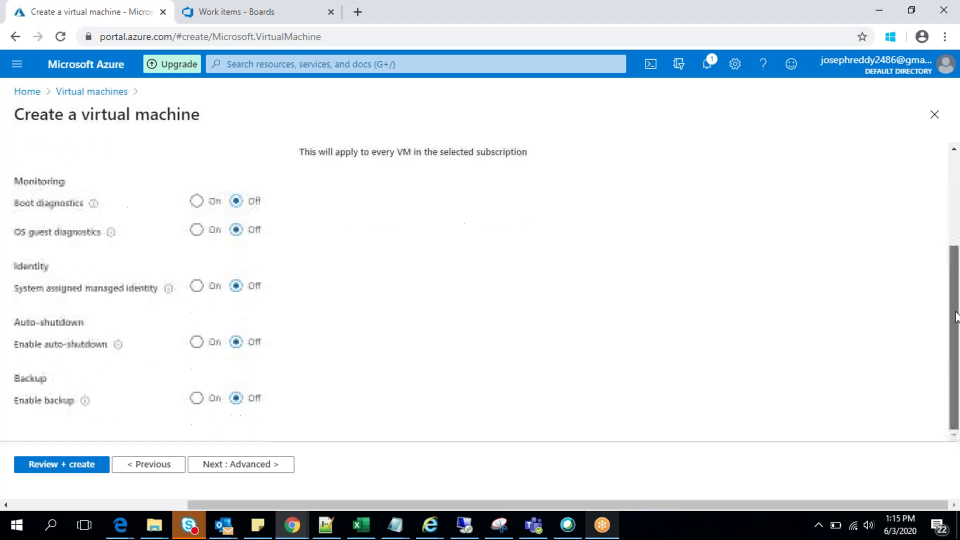
Step: Review the Advanced step: no extensions selected and the custom data box empty
click(249, 470)
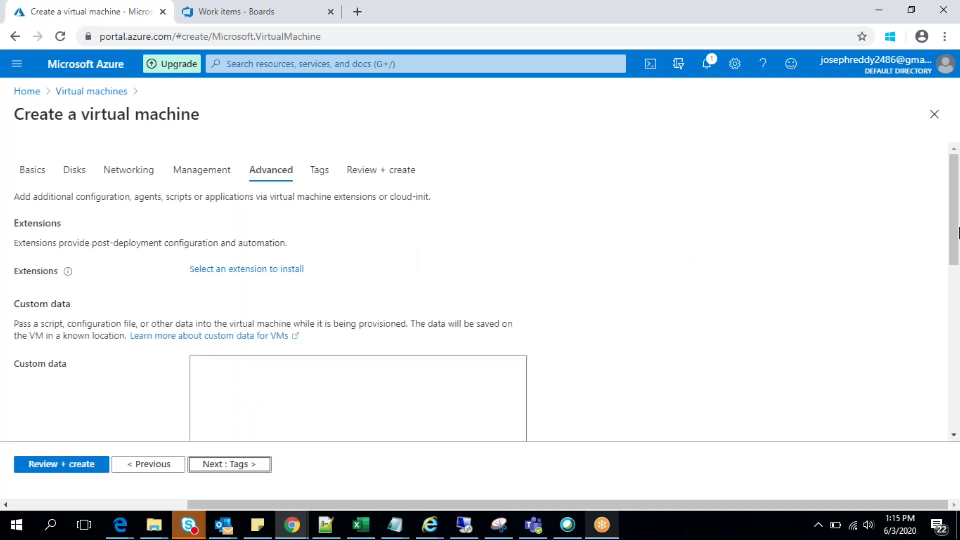
mouse_move(956, 230)
mouse_down()
mouse_move(956, 262)
mouse_move(956, 229)
mouse_up()
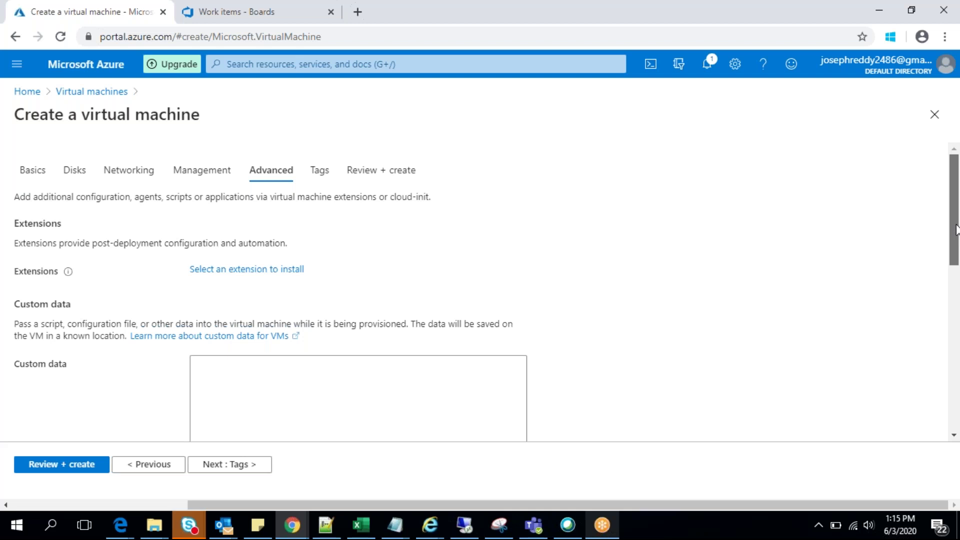
mouse_move(956, 230)
mouse_down()
mouse_move(951, 278)
mouse_move(953, 224)
mouse_up()
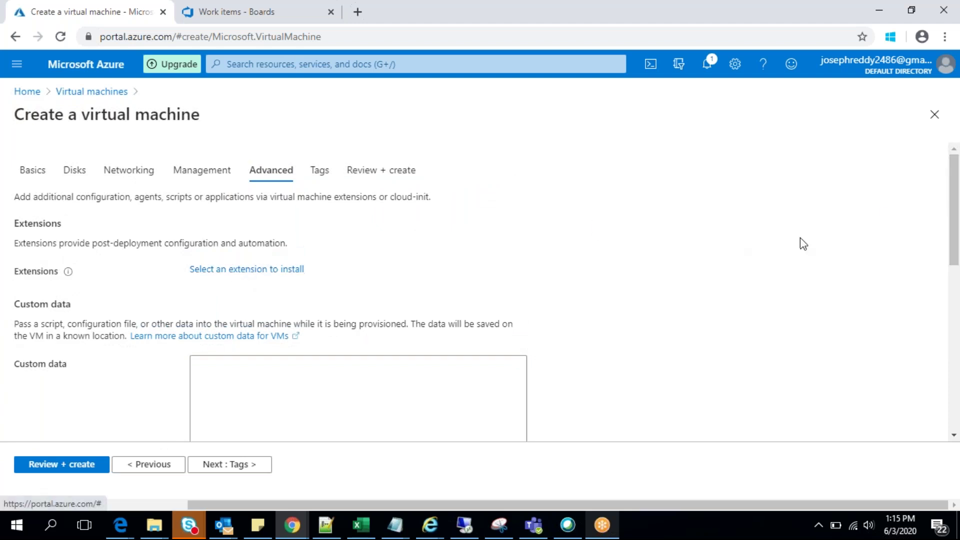
click(223, 270)
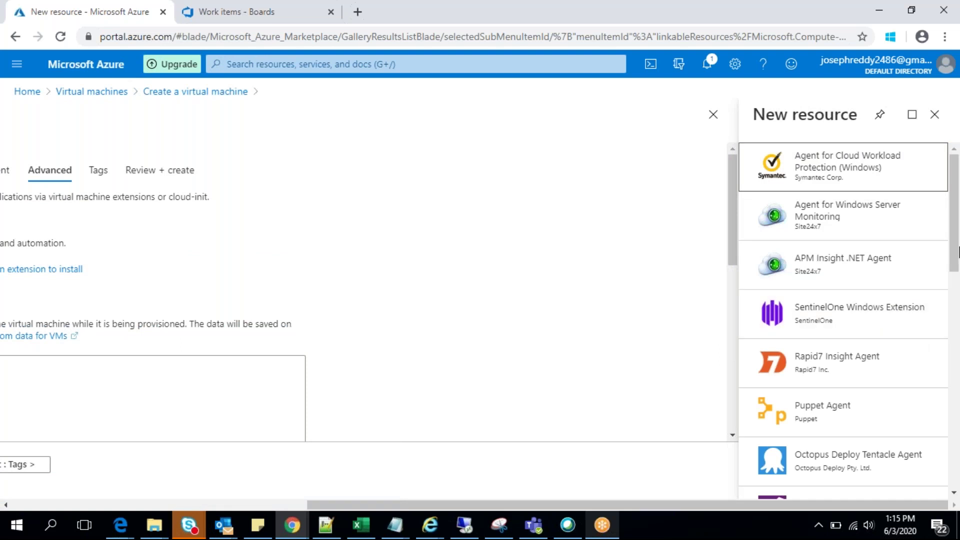
drag(955, 251, 957, 212)
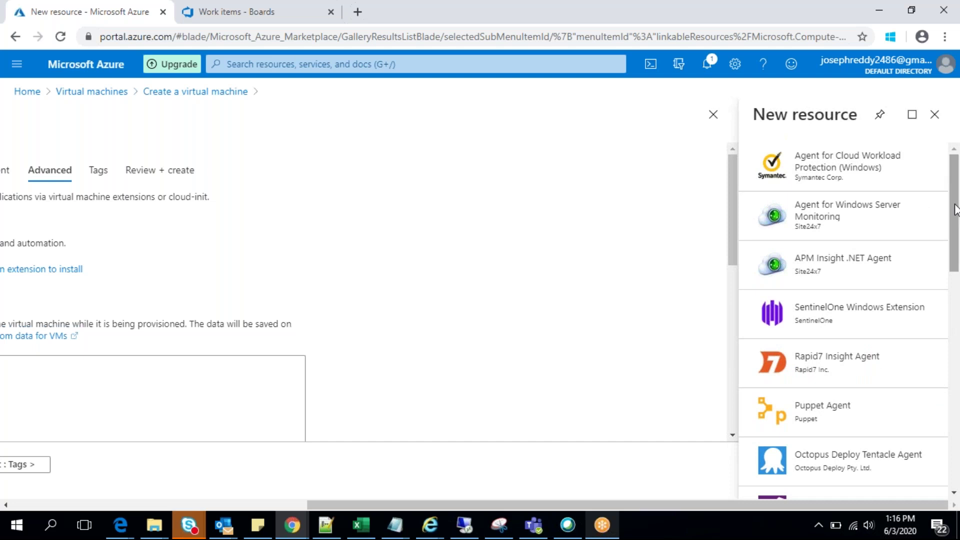
click(934, 115)
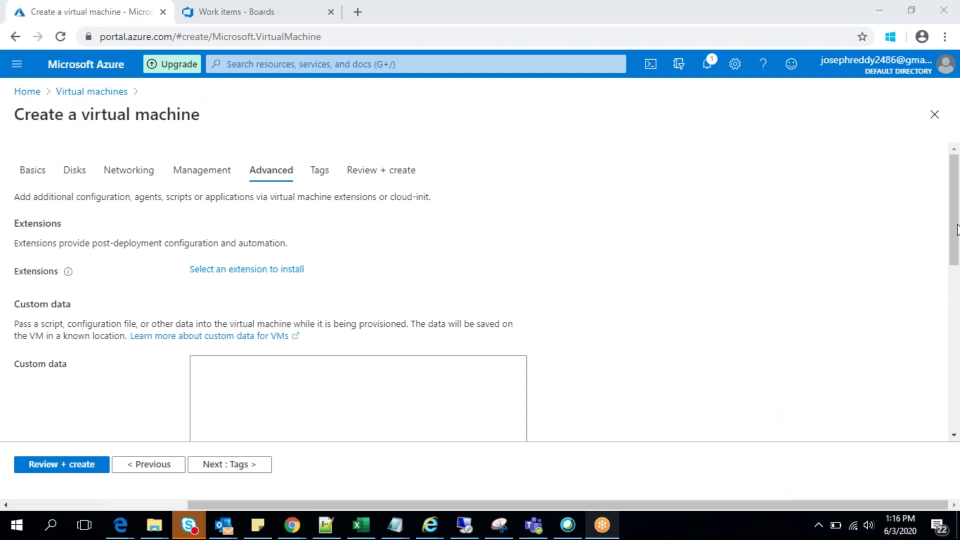
Step: On the Advanced tab, leave Host group empty and keep VM generation at Gen 1
scroll(953, 273, down, 5)
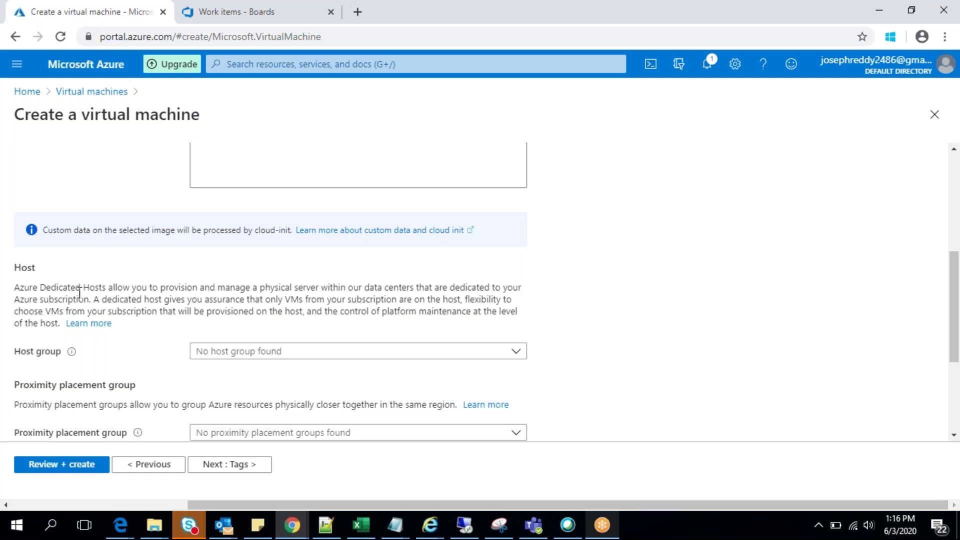
click(517, 354)
click(518, 354)
drag(955, 324, 950, 382)
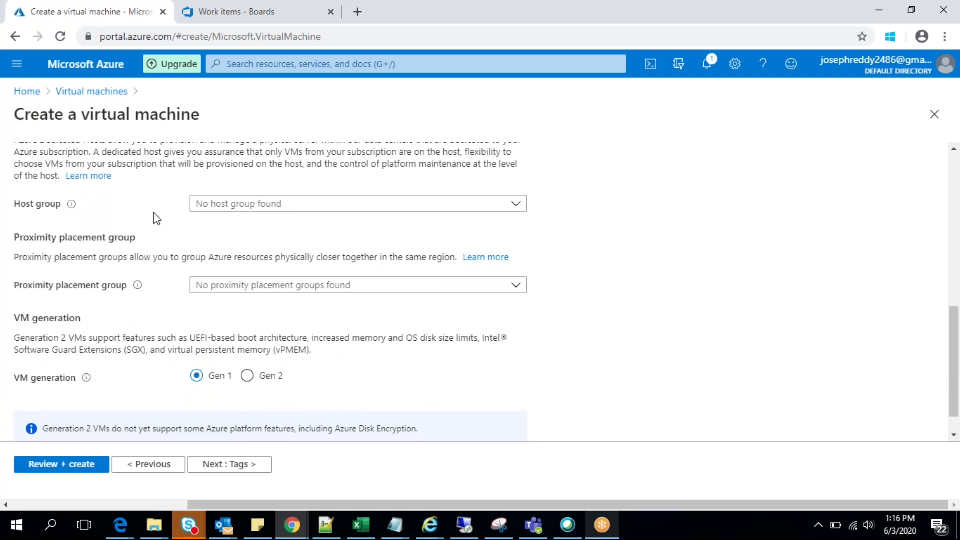
mouse_move(72, 207)
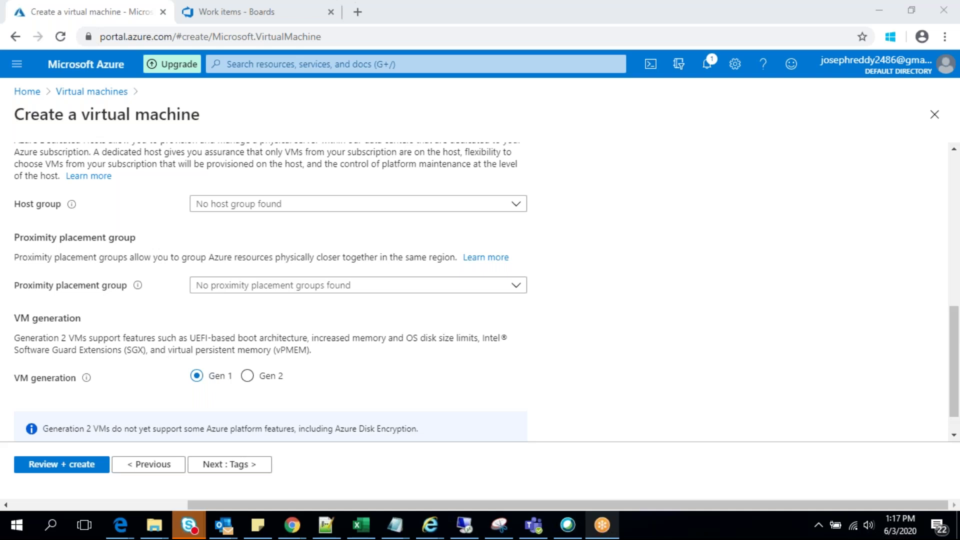
Step: Scroll through the Advanced settings and advance the VM wizard to the Tags step
click(956, 344)
drag(956, 344, 956, 359)
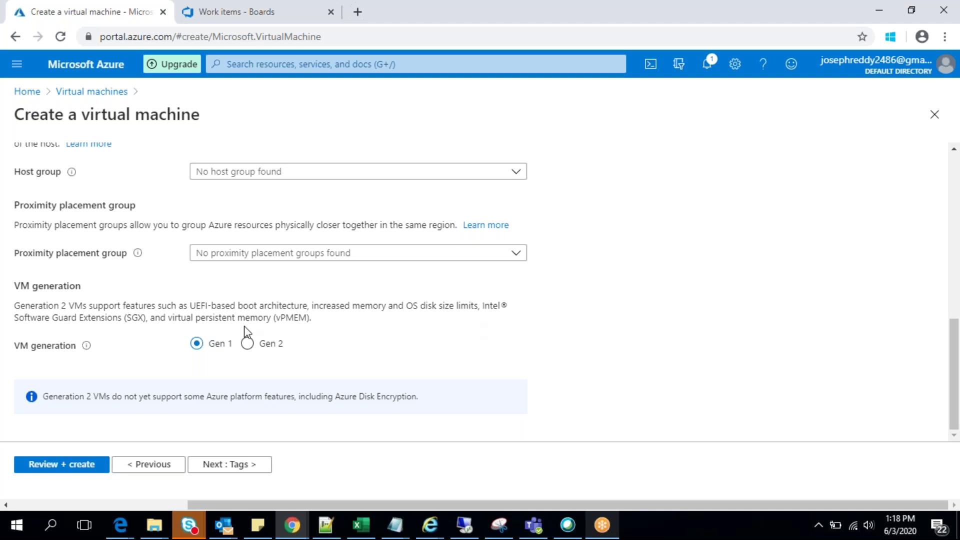
click(222, 464)
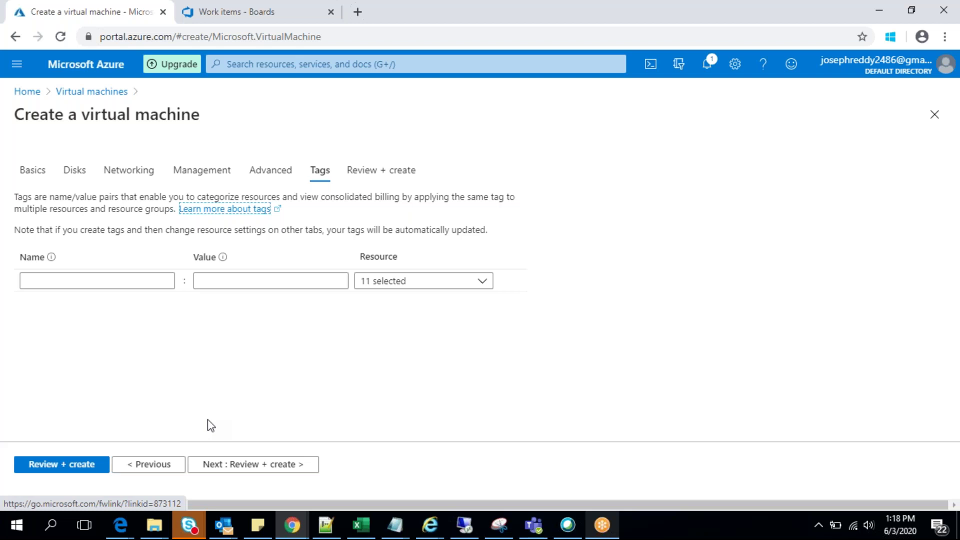
Step: Add tag Project-Sample with value 1, applied to all 11 resources
click(106, 280)
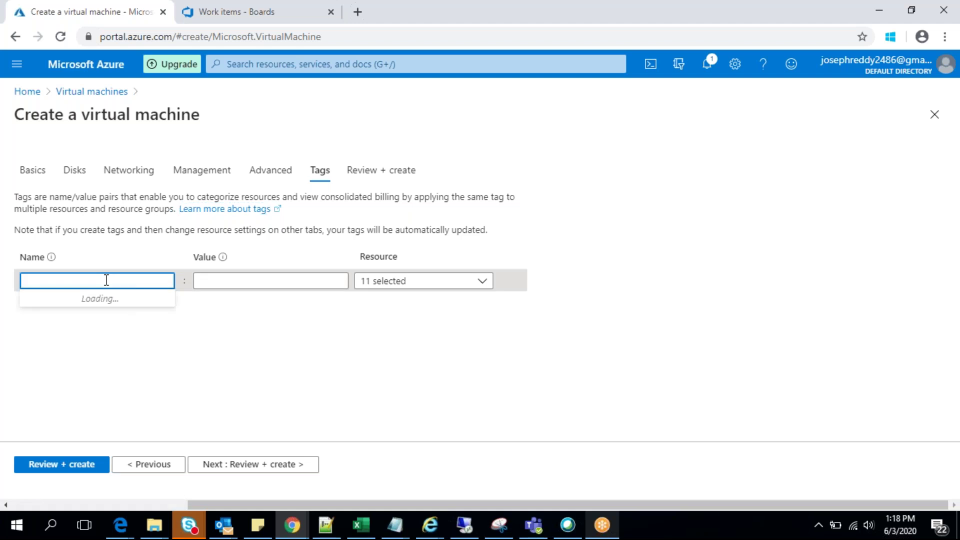
text(Projec)
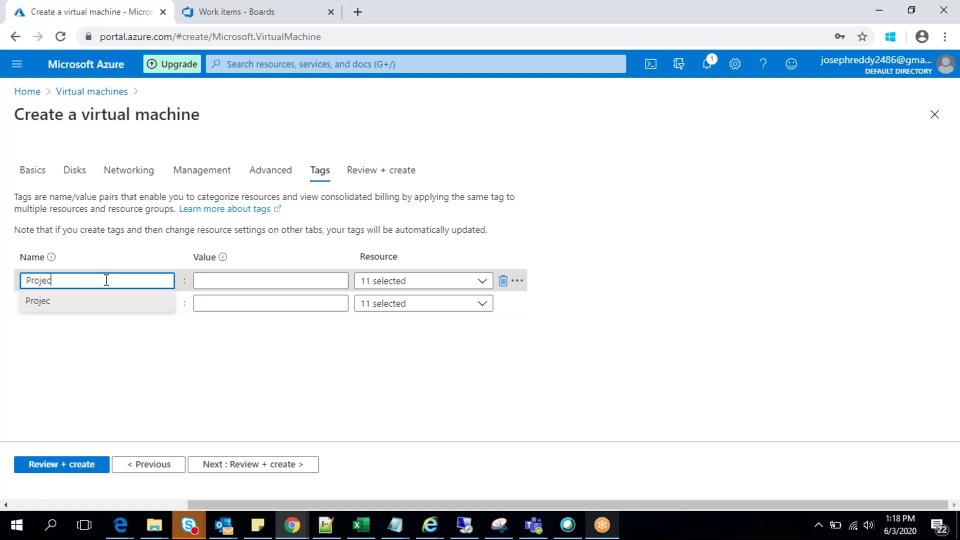
text(t-Sample)
click(230, 281)
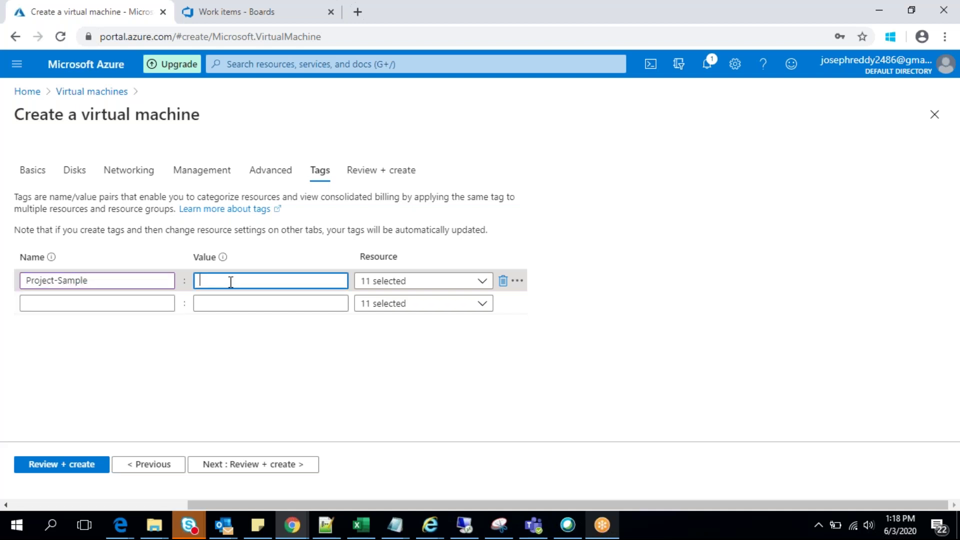
text(1)
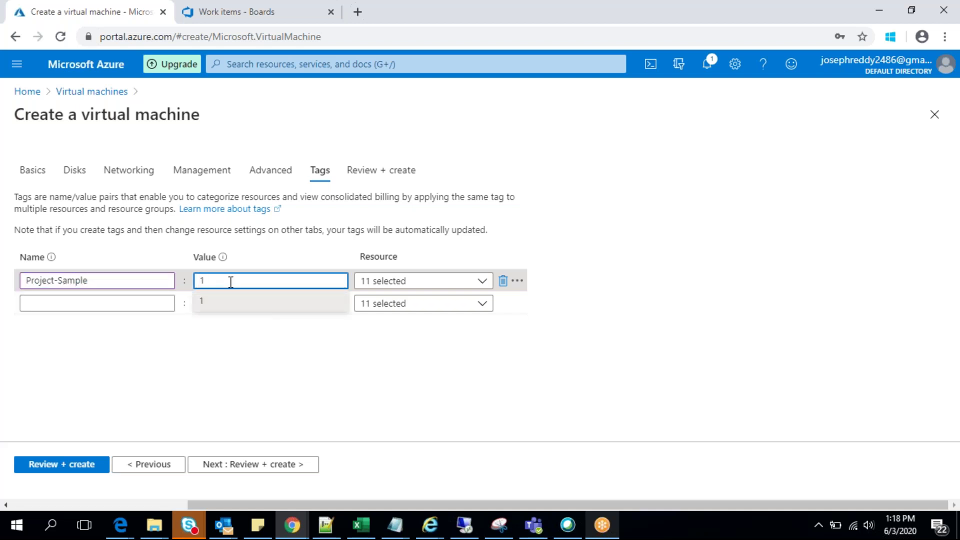
click(229, 314)
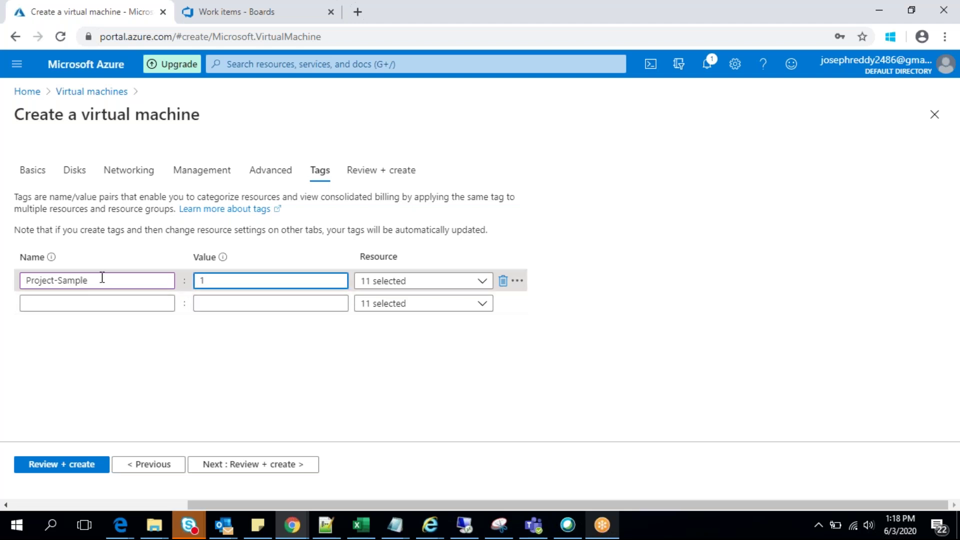
click(482, 284)
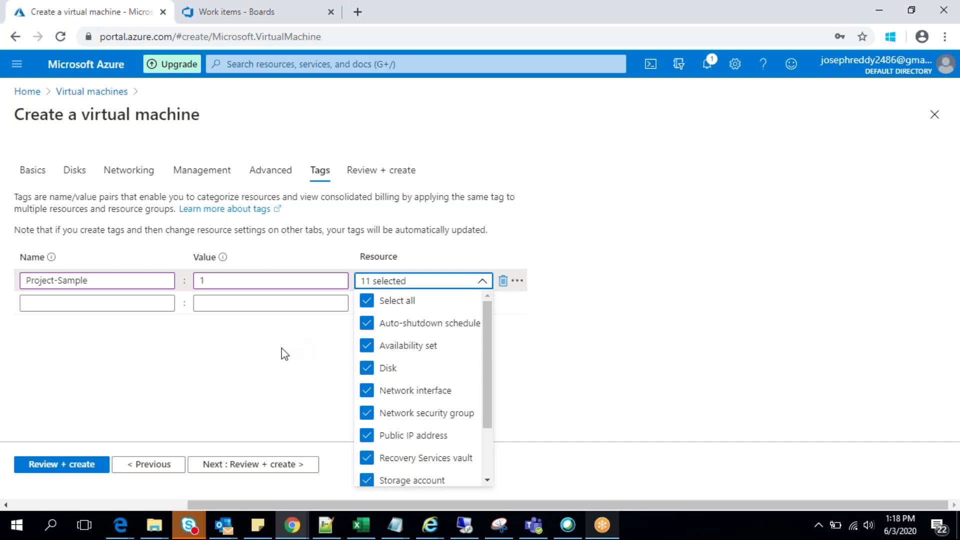
click(283, 353)
click(482, 285)
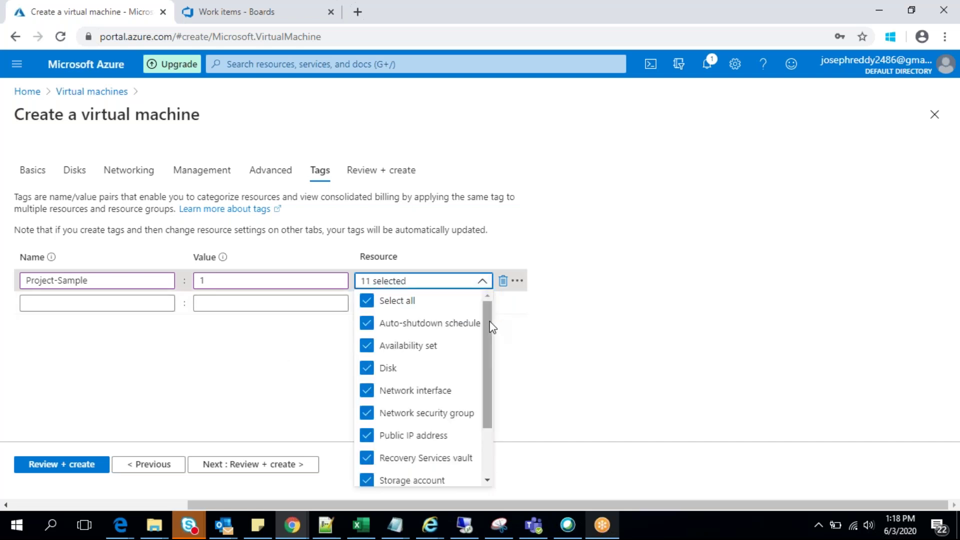
scroll(488, 337, down, 2)
drag(486, 345, 487, 414)
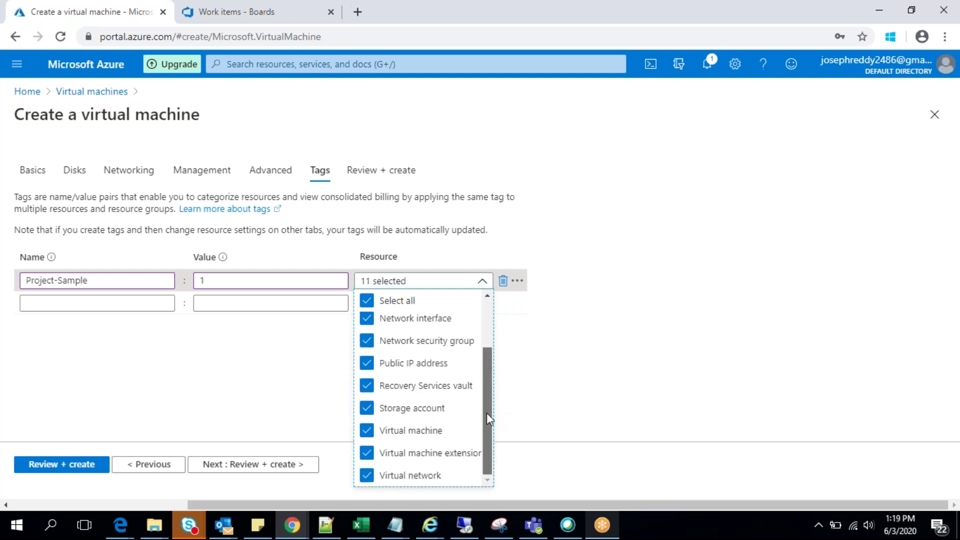
drag(485, 359, 483, 310)
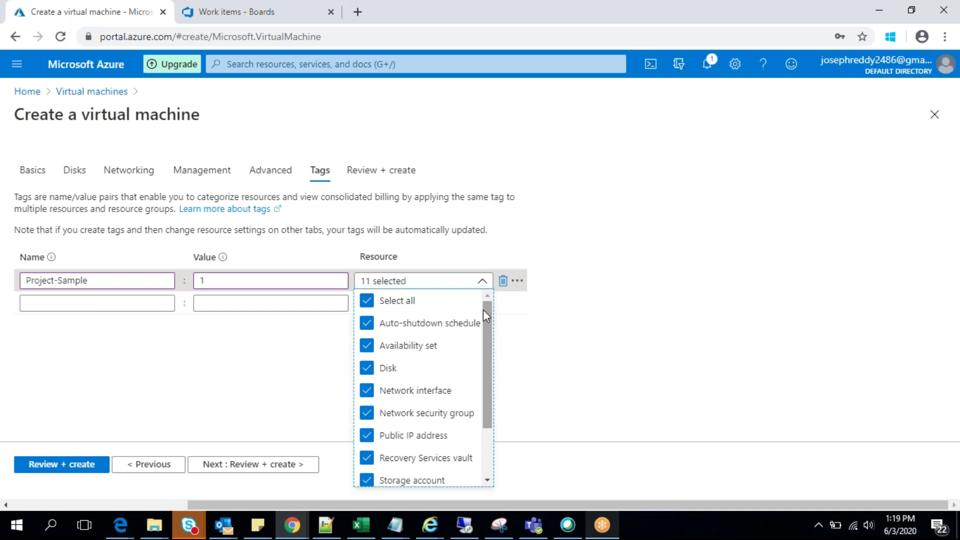
drag(491, 322, 485, 394)
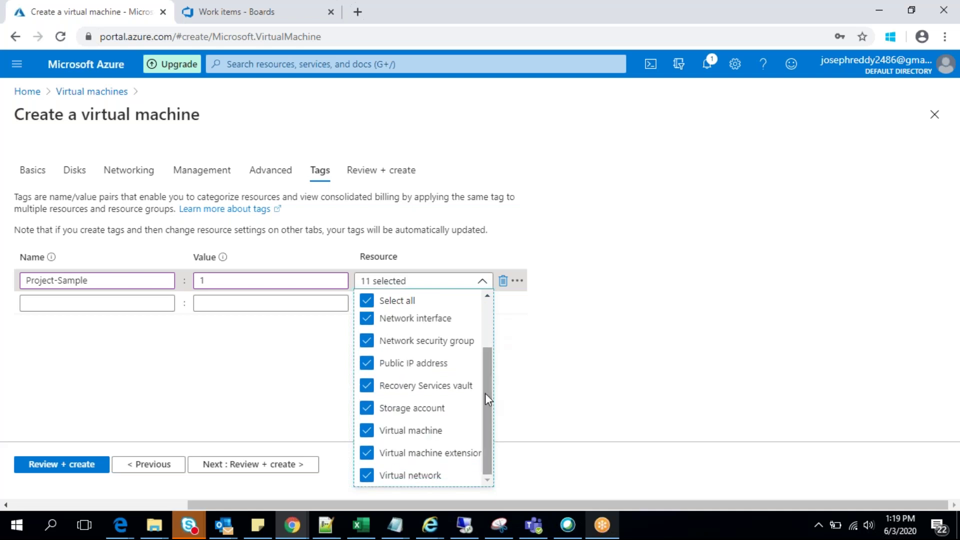
click(525, 399)
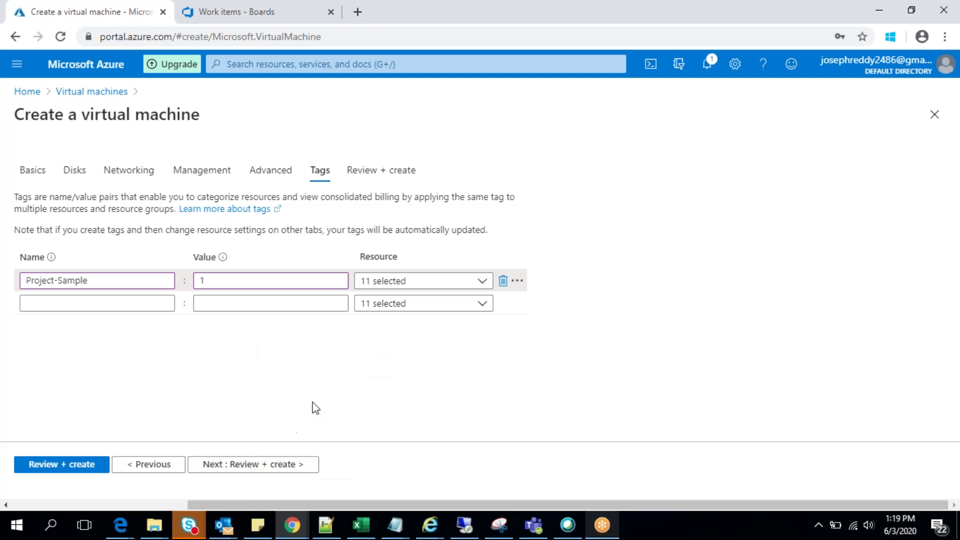
Step: Go to Review + create, decline Chrome's password save, and scroll the validated summary
click(234, 465)
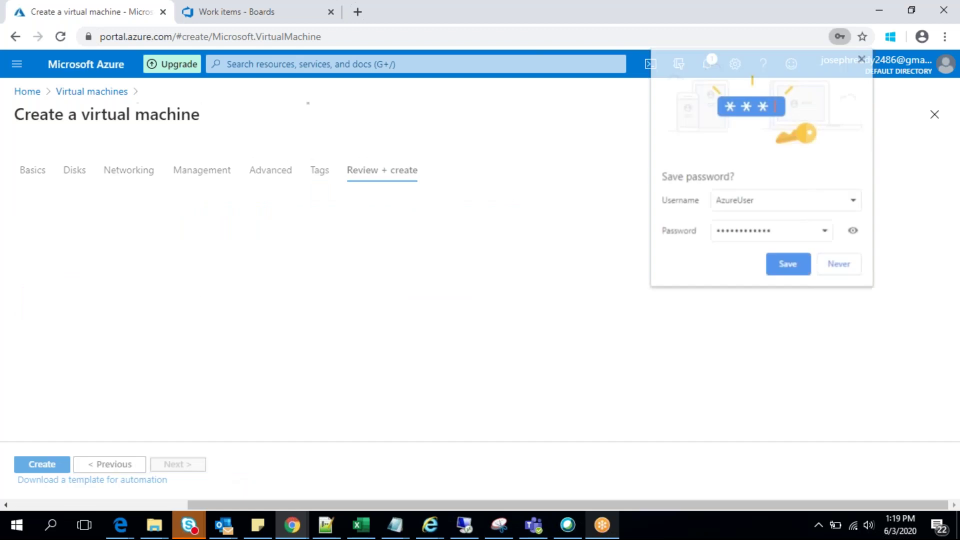
click(846, 269)
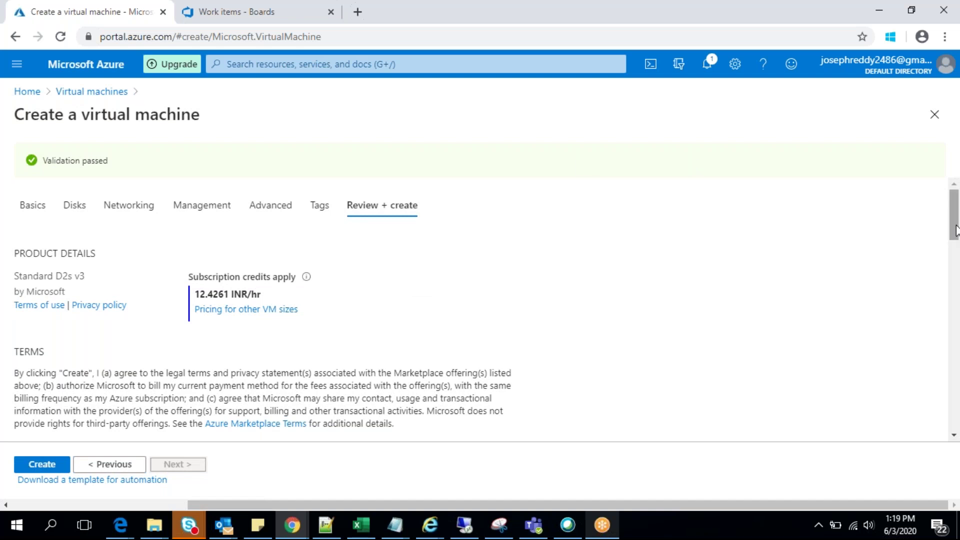
drag(956, 230, 957, 272)
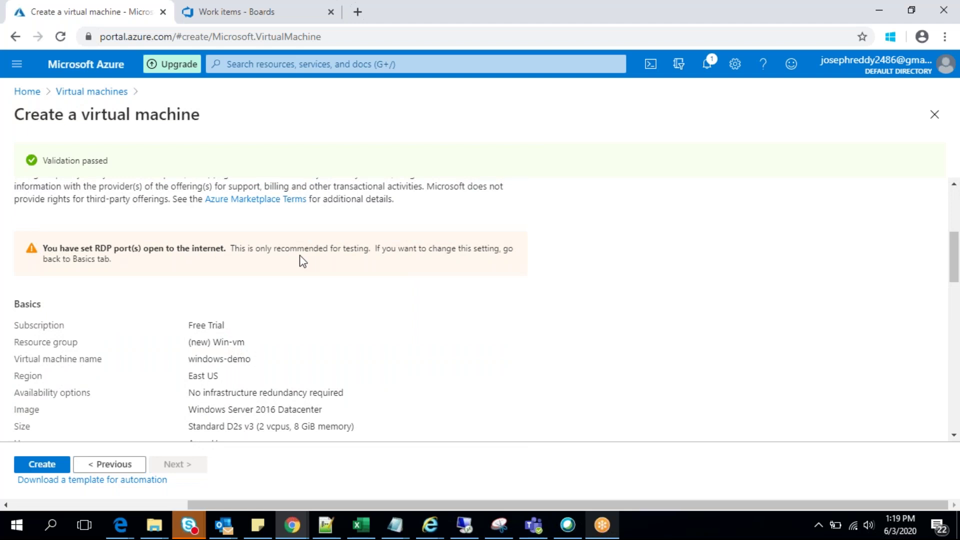
scroll(955, 268, down, 2)
drag(956, 269, 956, 155)
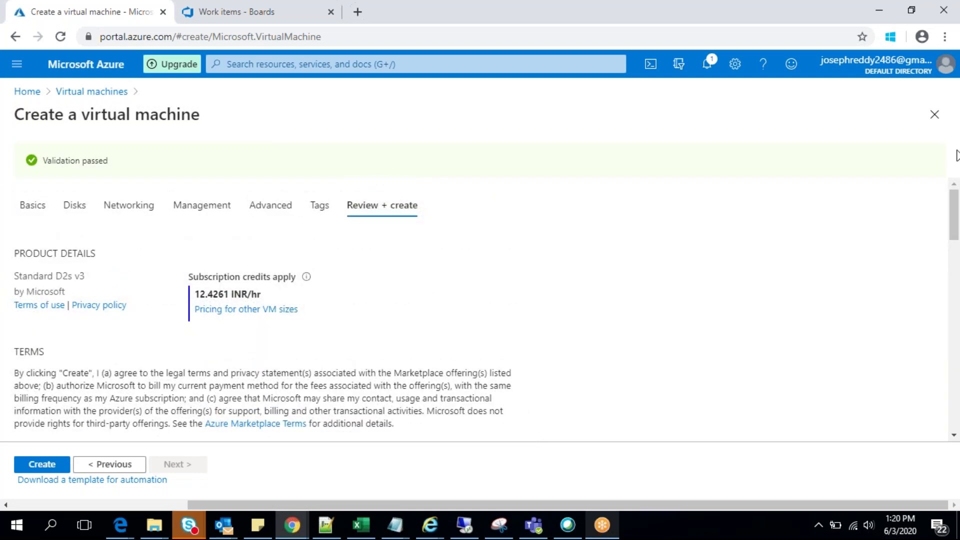
Step: Create the windows-demo VM and open it once the deployment completes
click(42, 464)
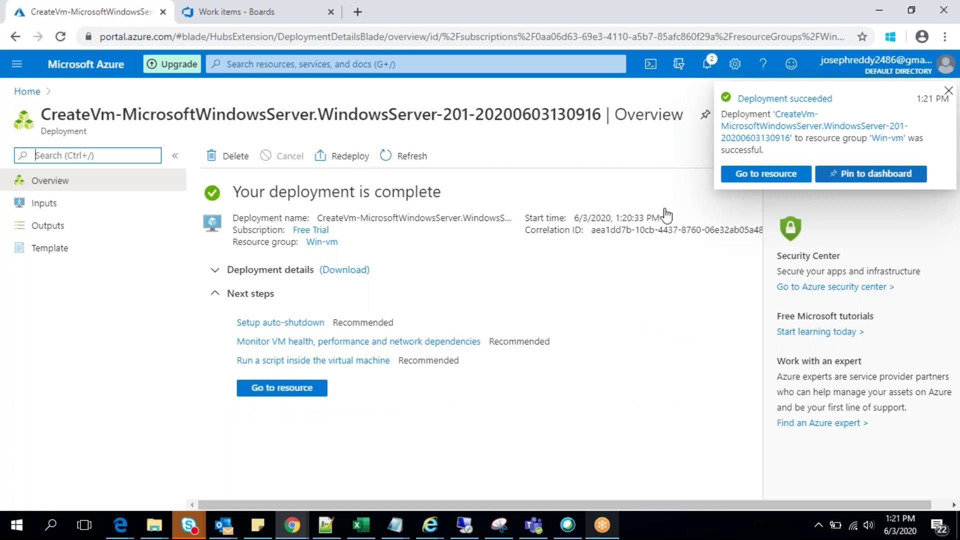
click(281, 391)
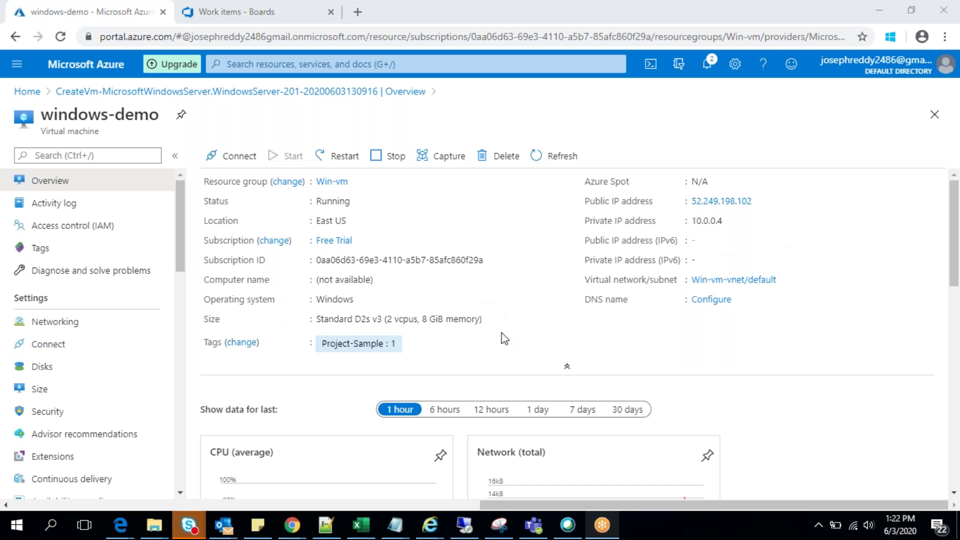
Step: Open the windows-demo overview and copy the VM's private IP address 10.0.0.4
click(682, 242)
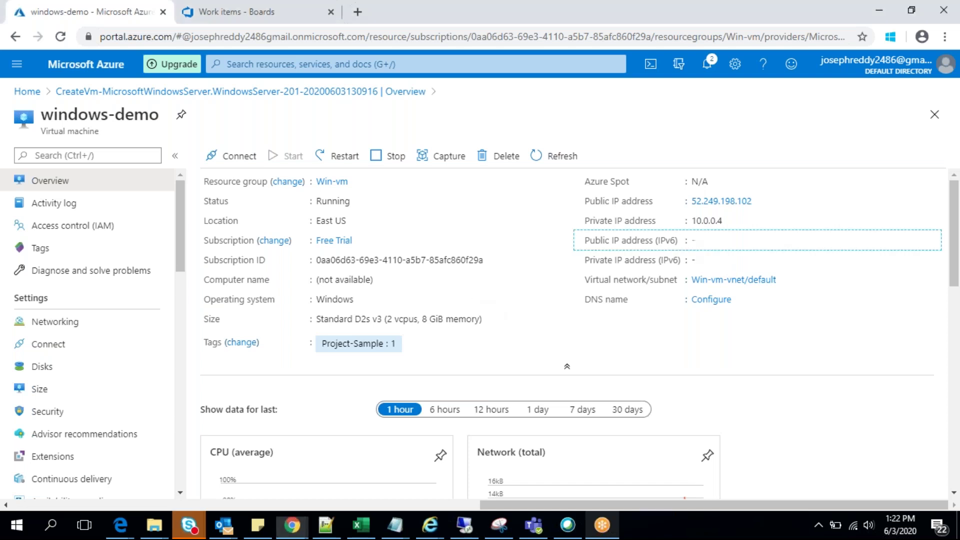
click(953, 229)
drag(954, 229, 947, 210)
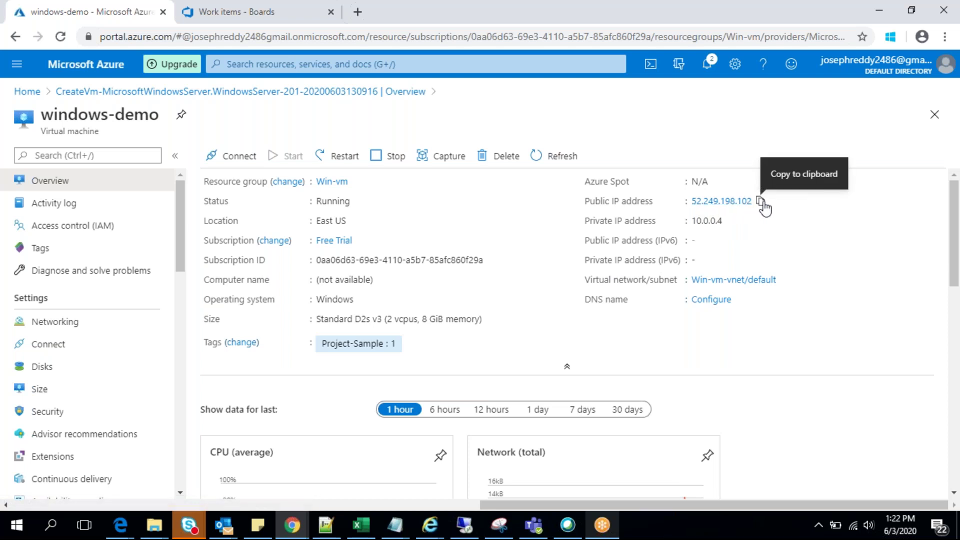
click(731, 221)
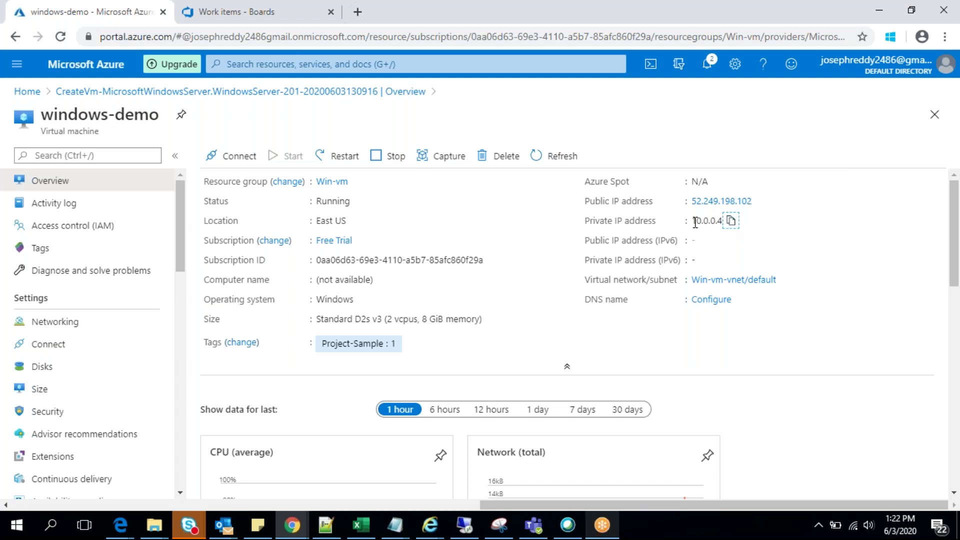
Step: Launch Remote Desktop Connection via mstsc, move its window aside, and minimize it
key(super+r)
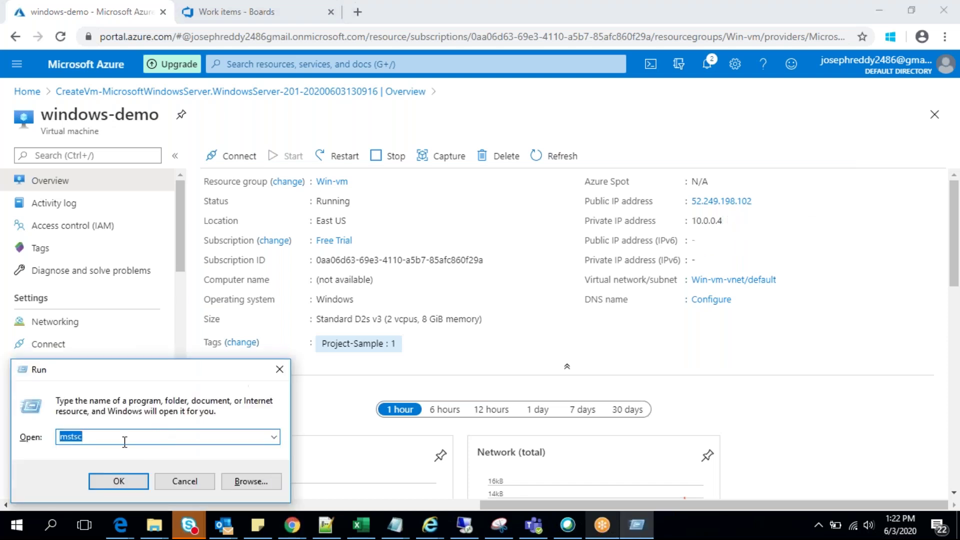
click(119, 483)
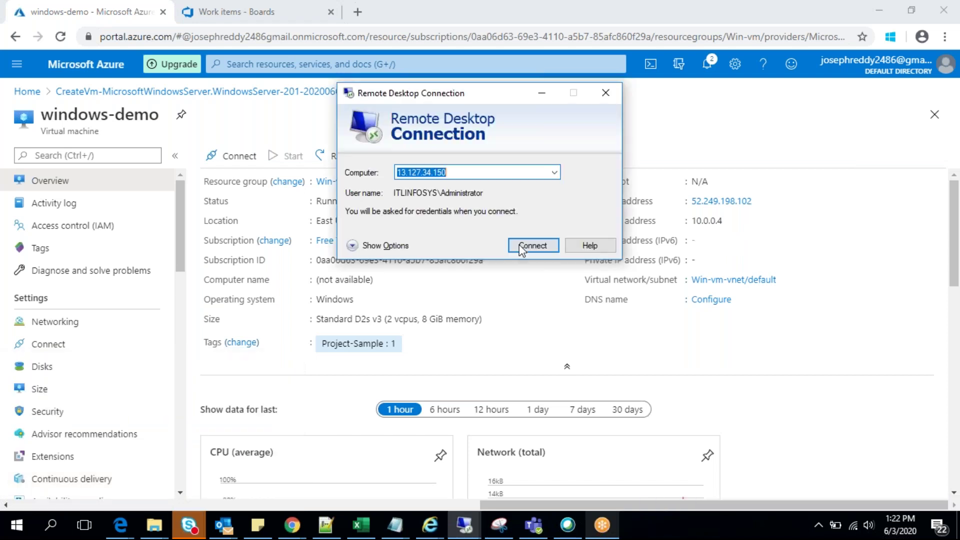
drag(448, 100, 178, 137)
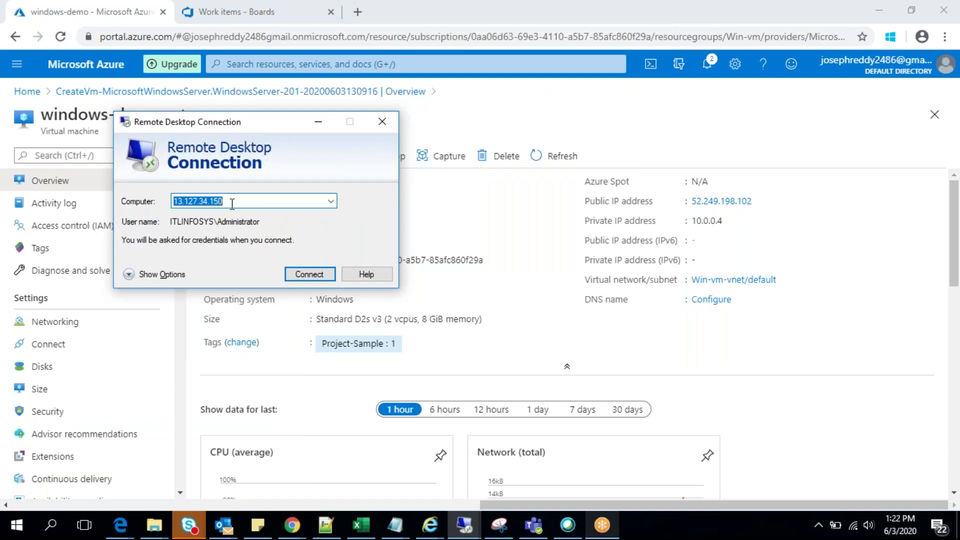
click(318, 123)
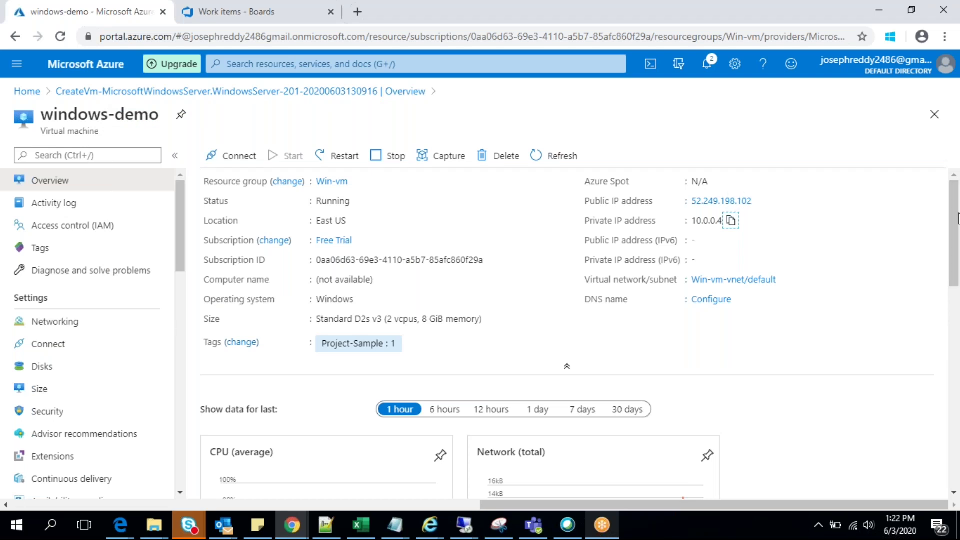
Step: Download windows-demo.rdp from the VM's RDP Connect page
click(238, 159)
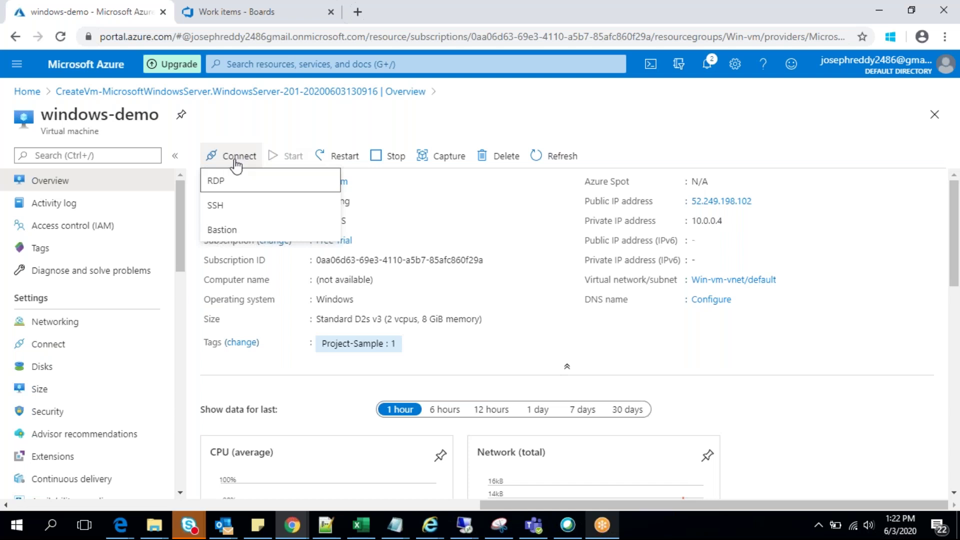
click(215, 183)
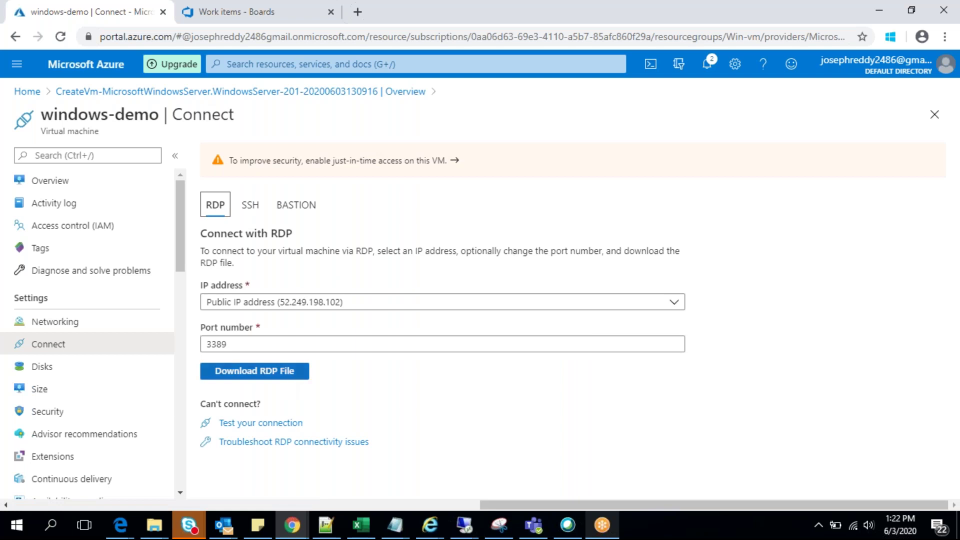
click(254, 370)
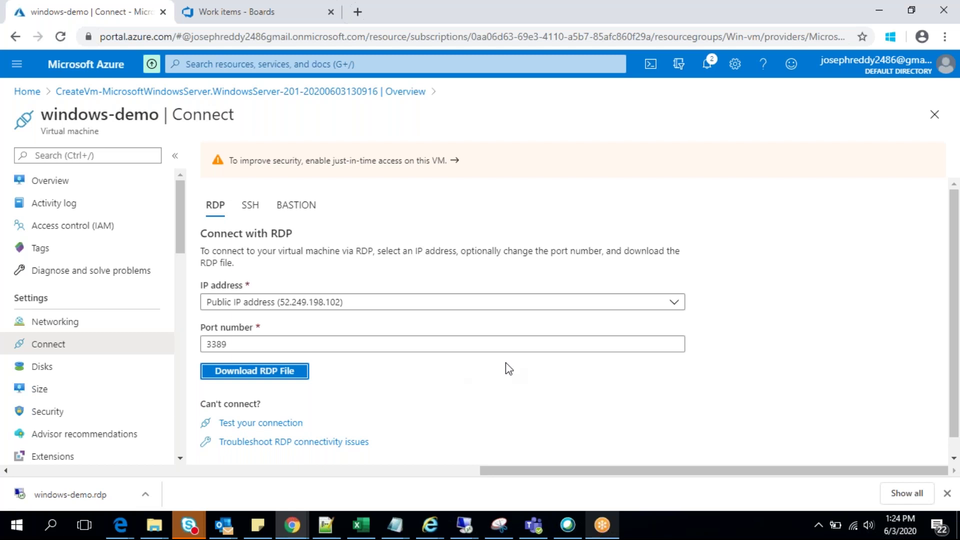
Step: Keep public IP 52.249.198.102 for RDP and open the windows-demo.rdp download's options
click(676, 302)
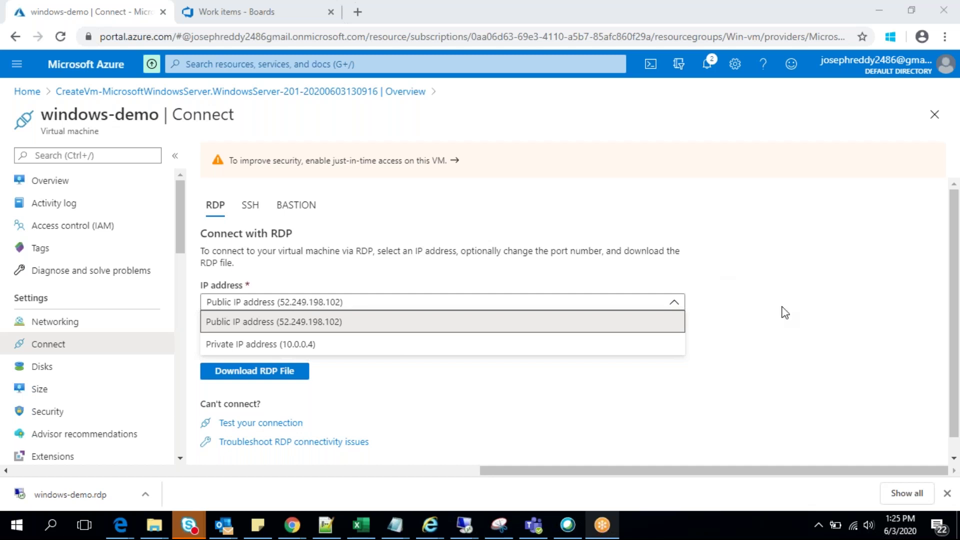
click(952, 226)
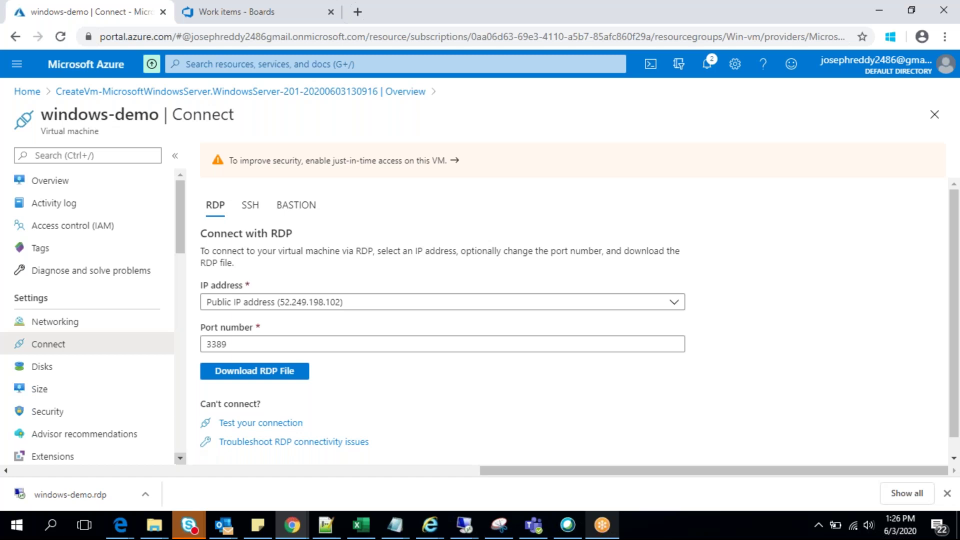
click(150, 493)
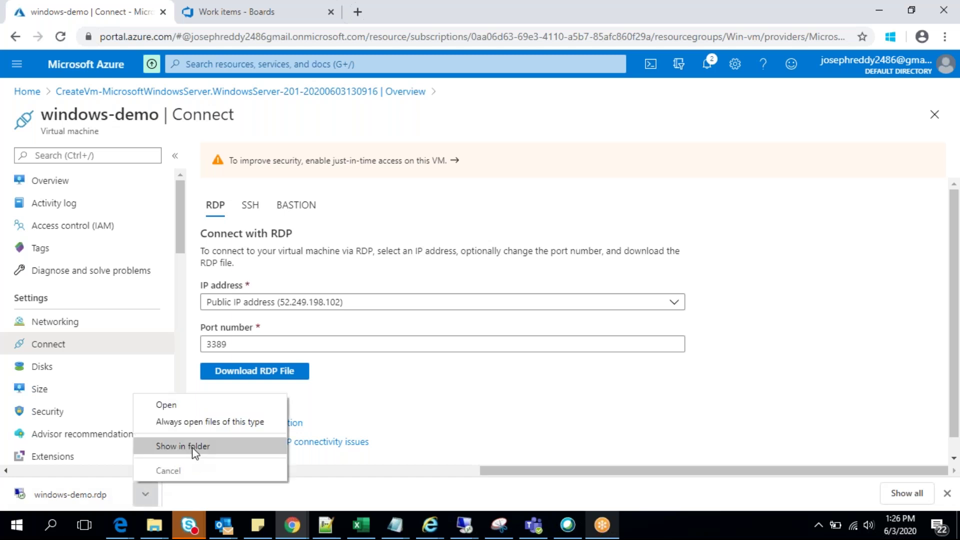
Step: Show windows-demo.rdp in Downloads, cut it with Ctrl+X, and minimize that window
click(194, 446)
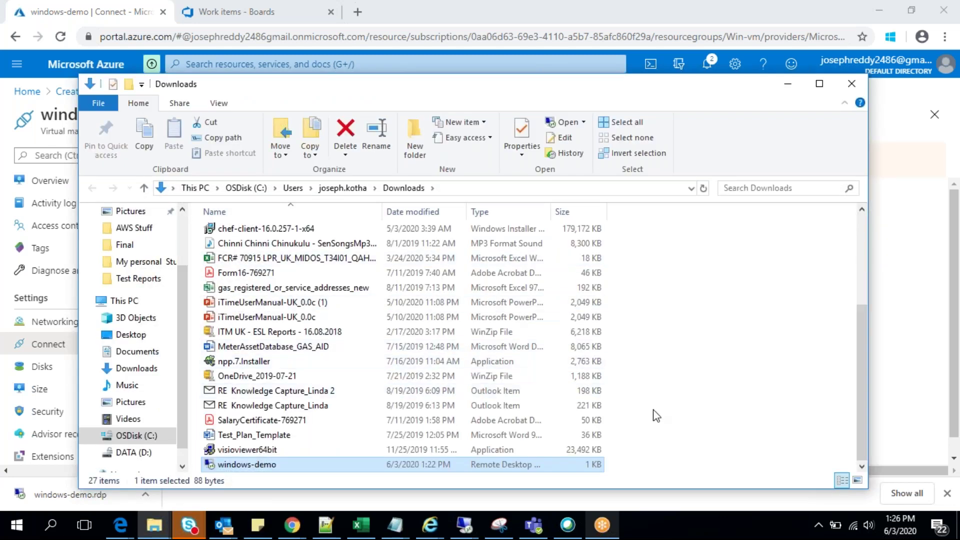
key(ctrl+x)
click(787, 84)
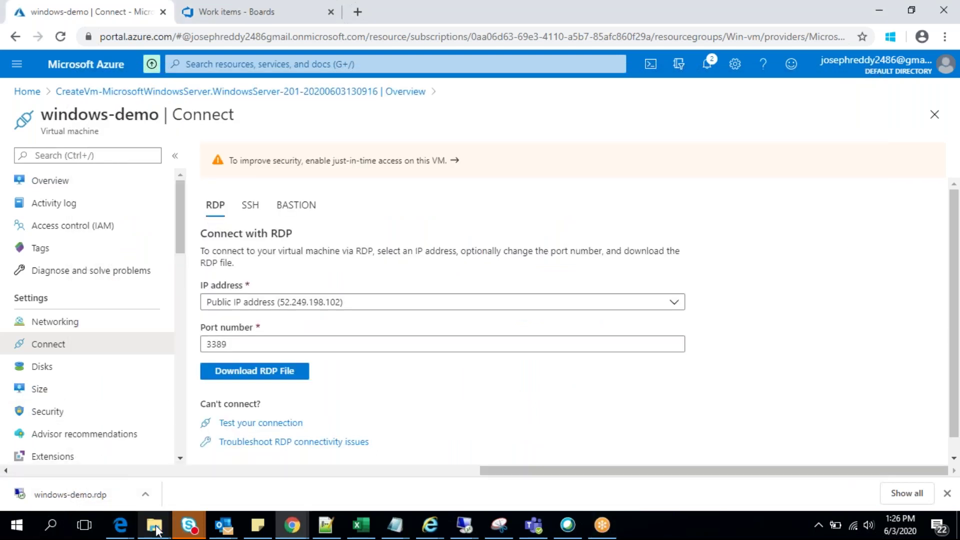
Step: Switch to the Final folder window, go back to the E.ON UK folder, then show the desktop
click(155, 528)
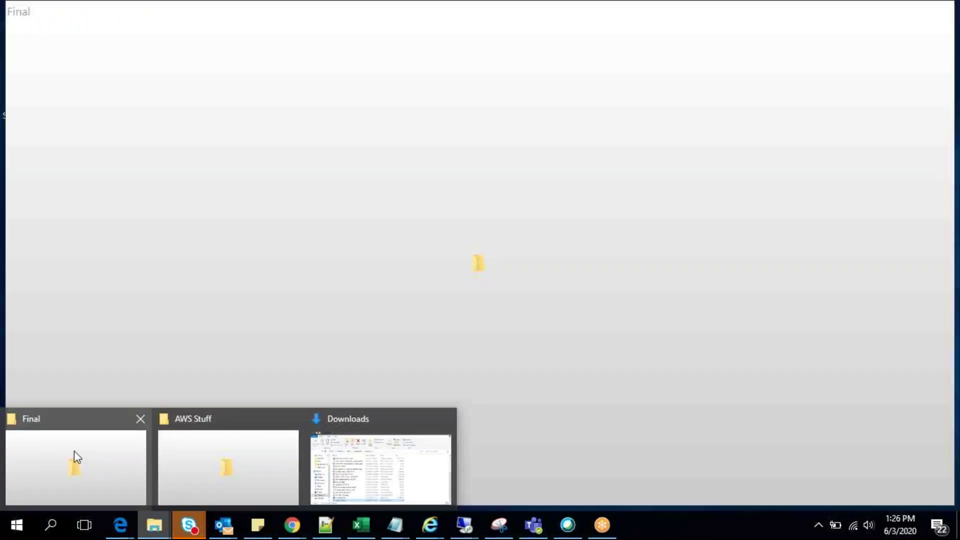
click(73, 451)
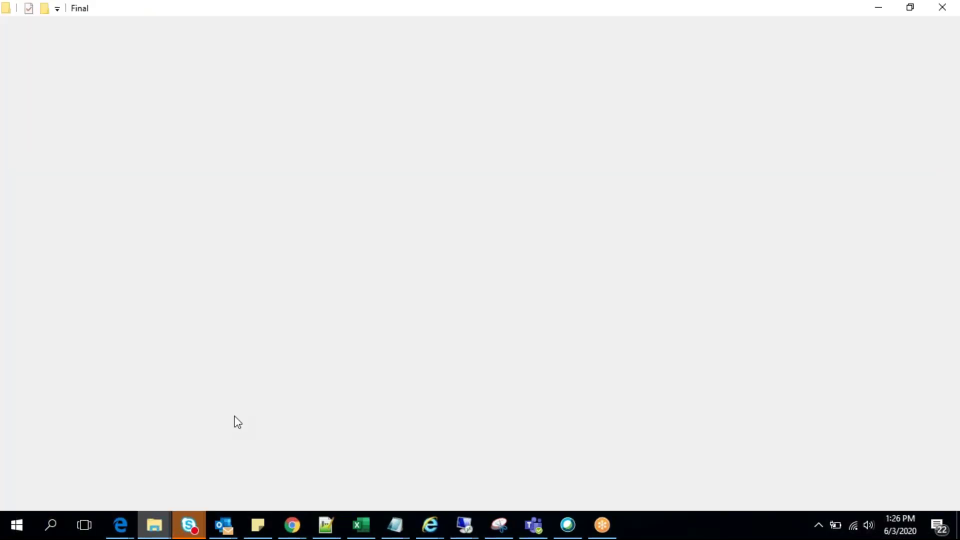
key(alt+Left)
key(alt+Left)
key(alt+Left)
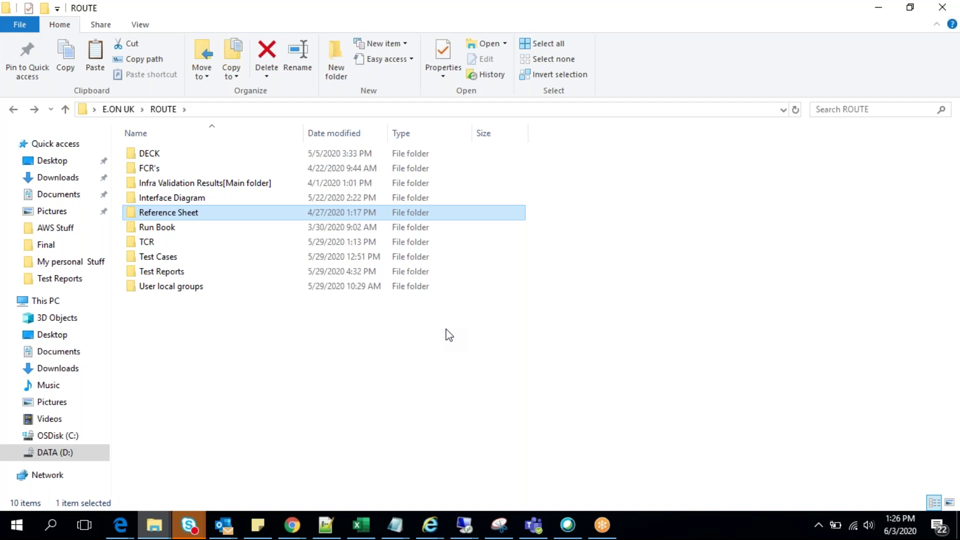
key(alt+Left)
key(alt+Left)
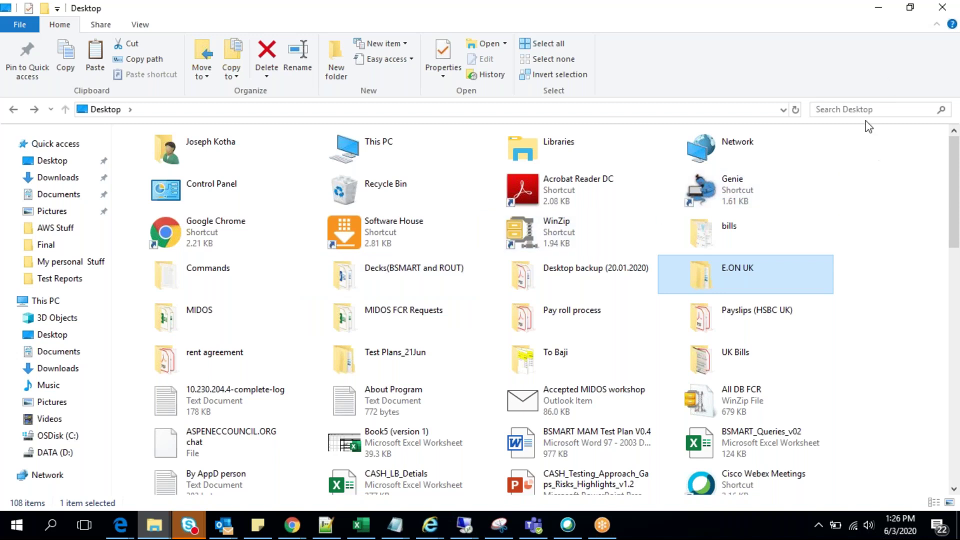
click(879, 8)
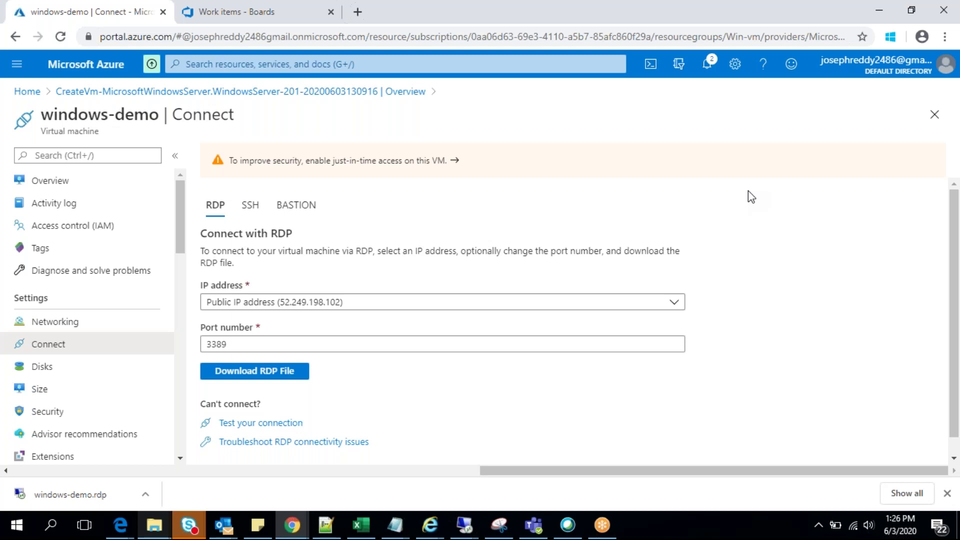
key(super+d)
Step: Paste the windows-demo RDP file onto the desktop and launch it to connect to 52.249.198.102
right_click(840, 123)
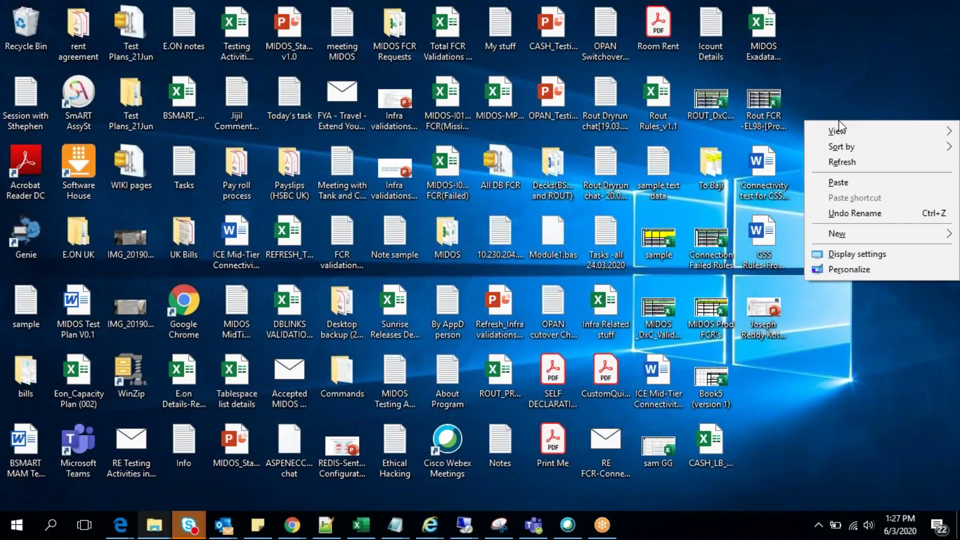
click(840, 183)
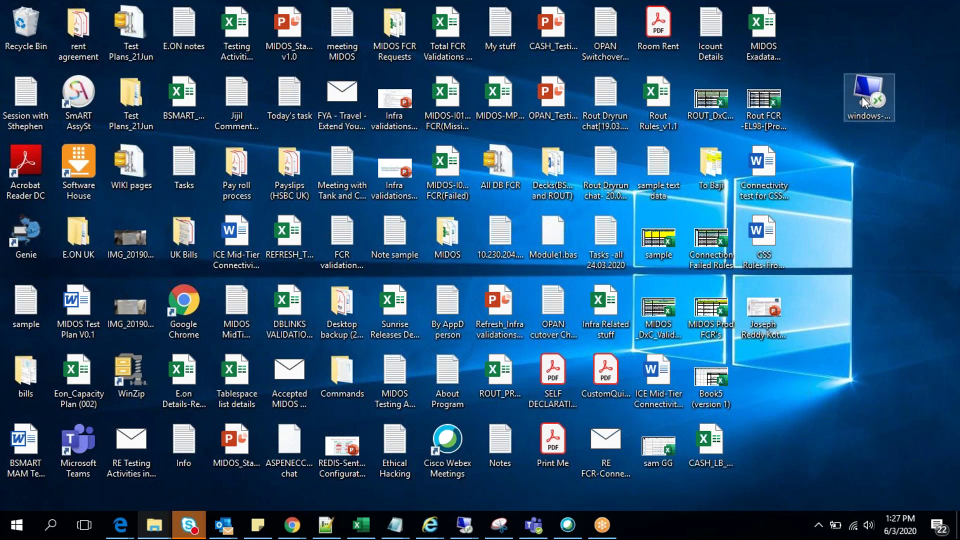
click(865, 141)
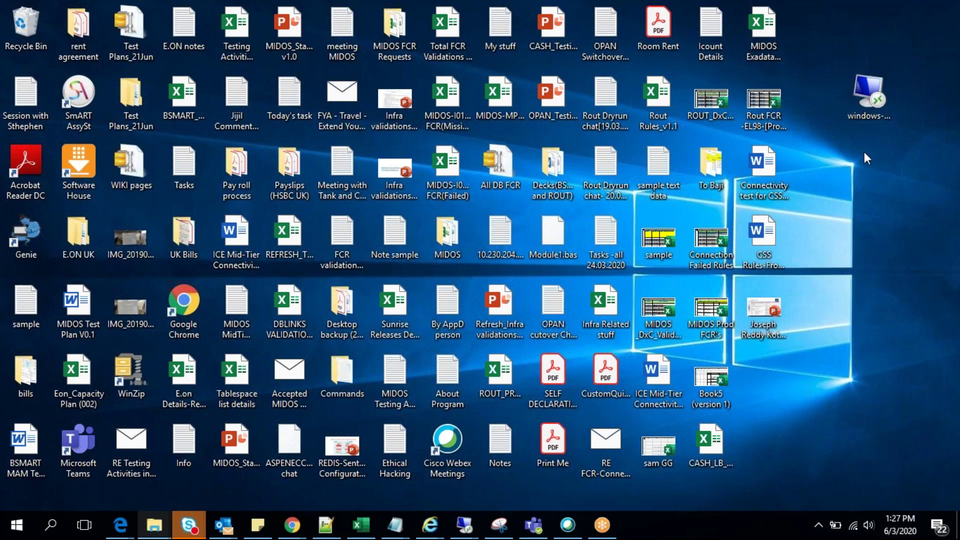
double_click(856, 188)
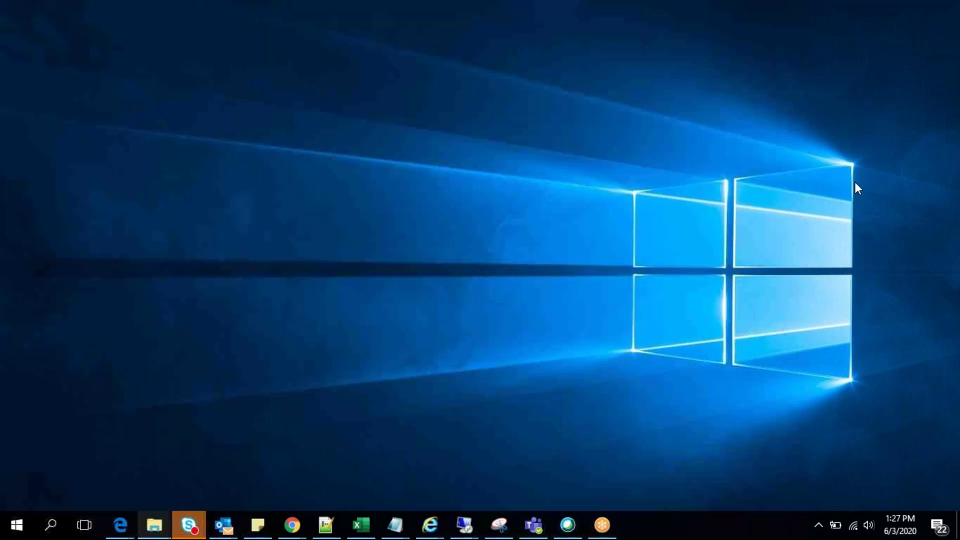
double_click(853, 181)
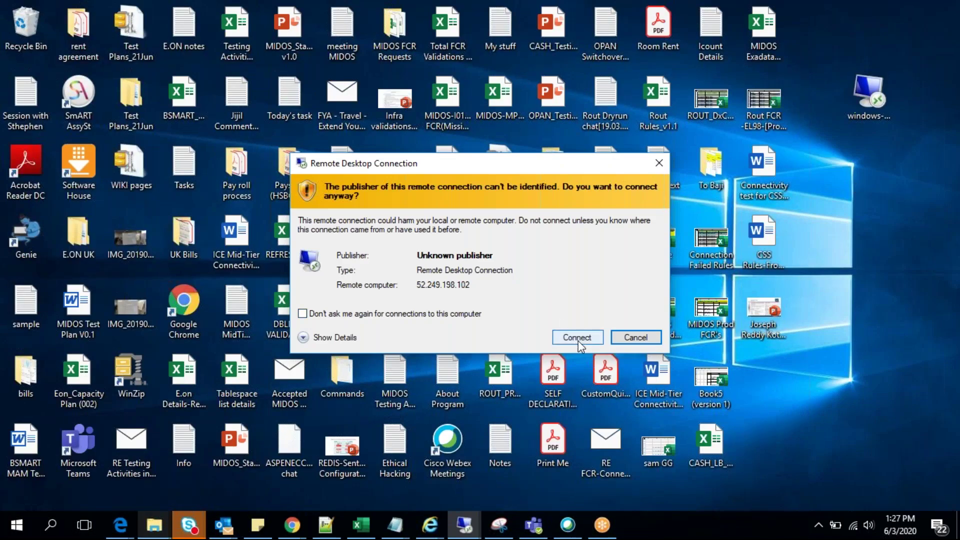
Step: Accept the unknown publisher and sign in as a different account with user name Azure and its password
click(578, 337)
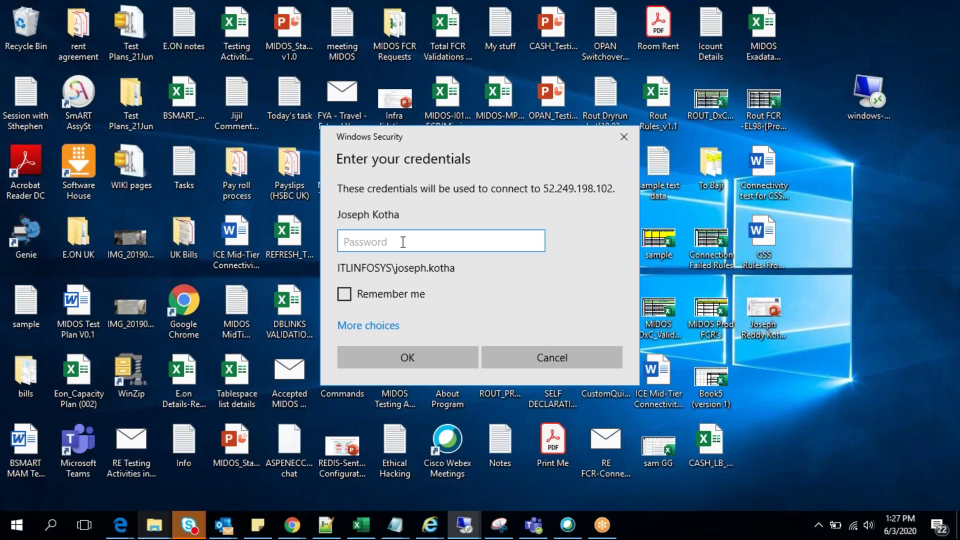
click(361, 325)
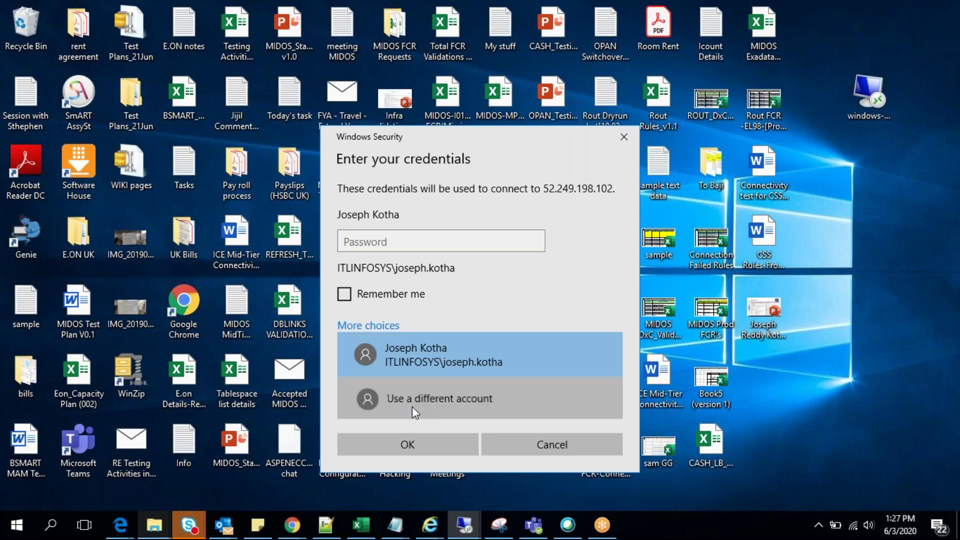
click(412, 407)
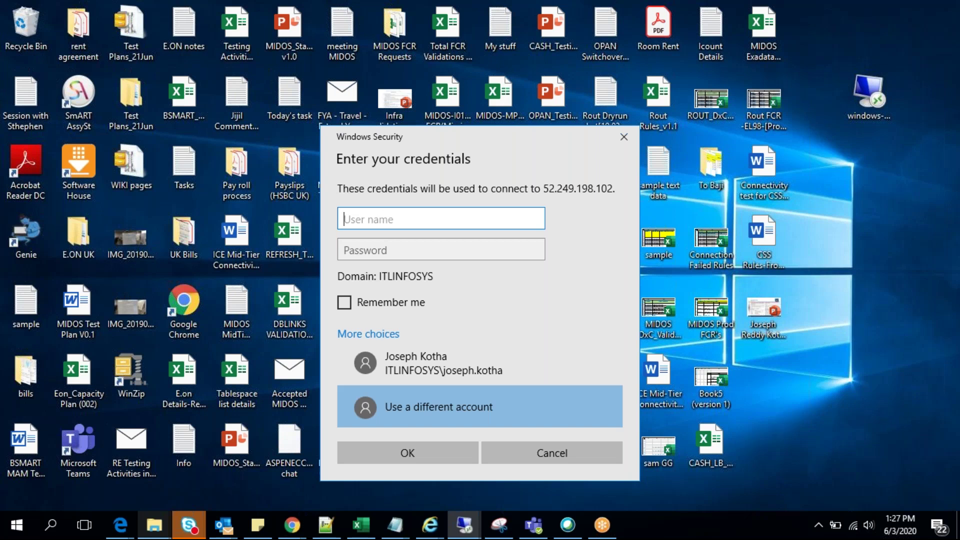
text(Azure)
click(364, 251)
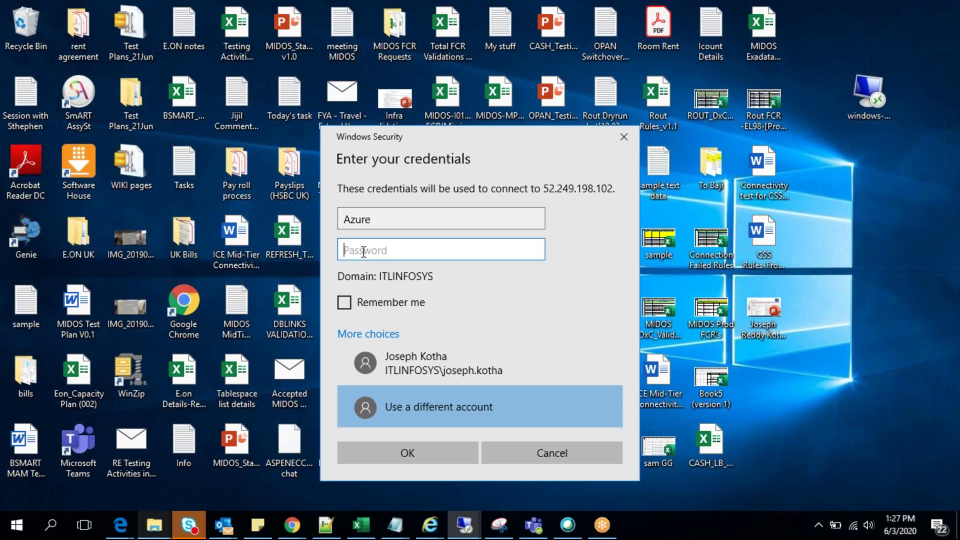
text(••)
key(BackSpace)
key(BackSpace)
text(••••••••••••)
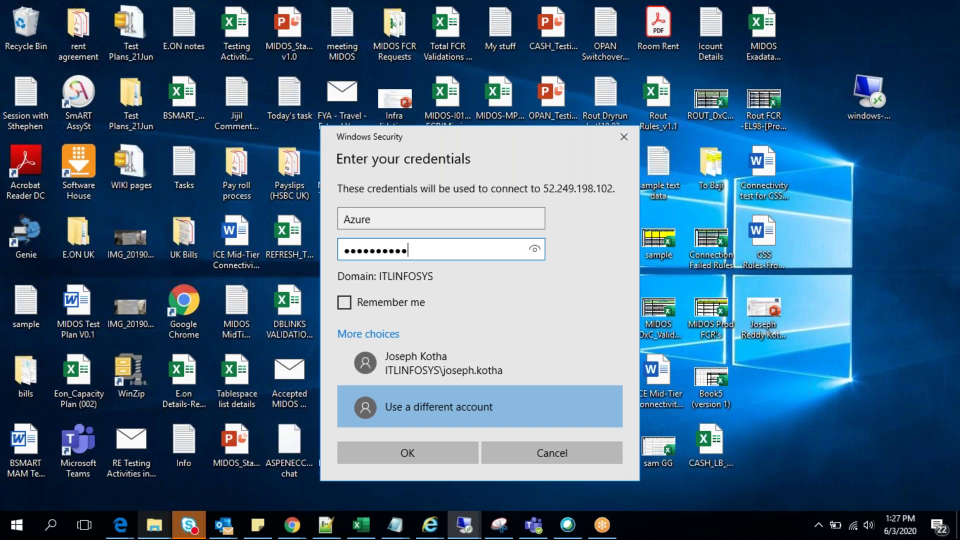
click(425, 452)
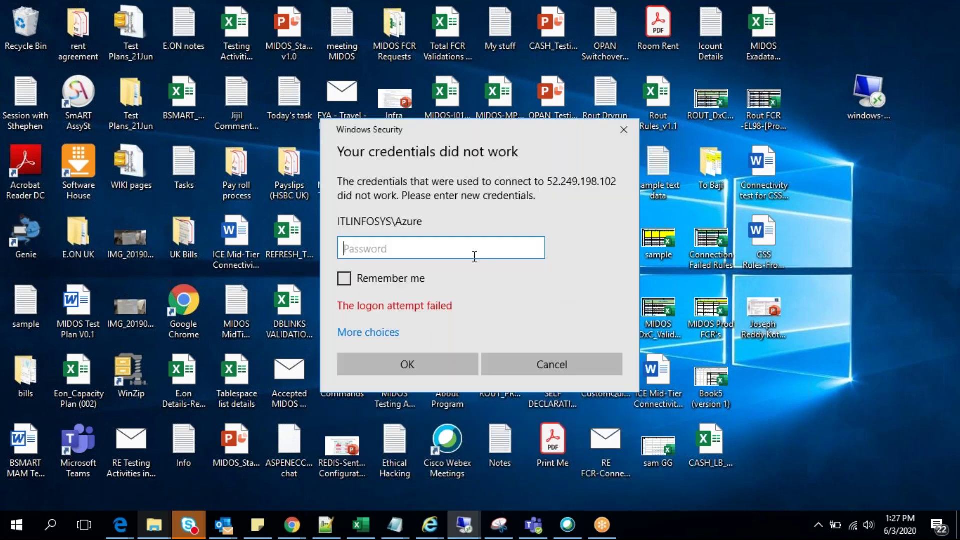
Step: After the failed logon, choose to enter a different account's credentials again
click(381, 332)
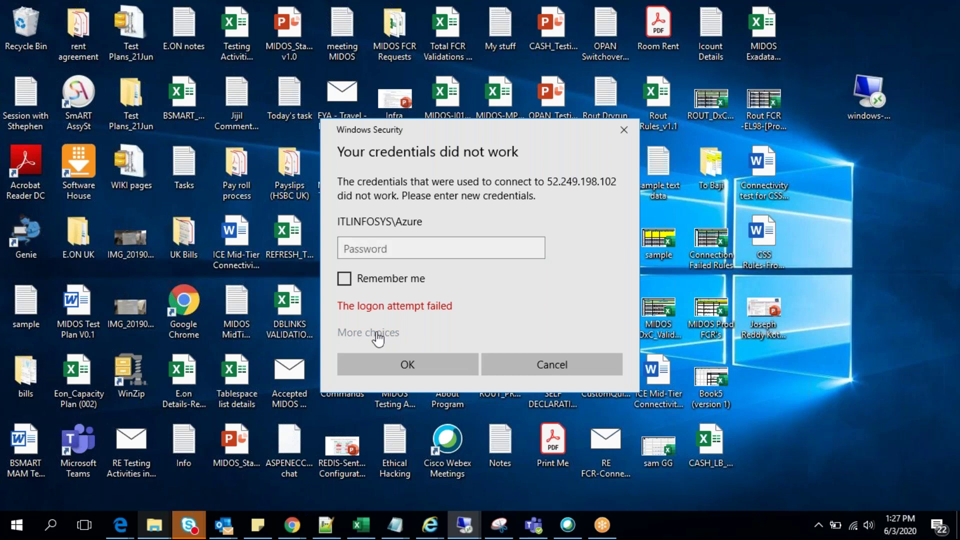
click(398, 398)
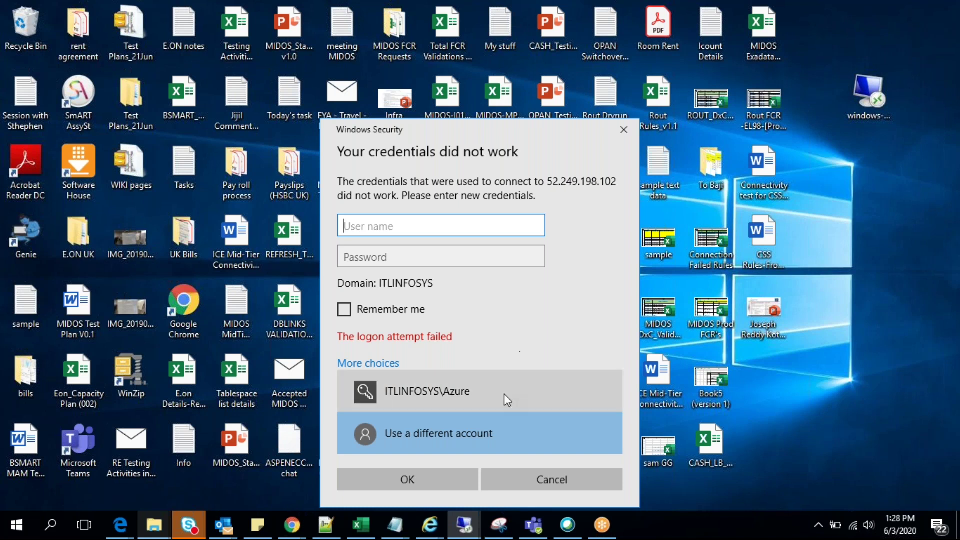
mouse_move(291, 525)
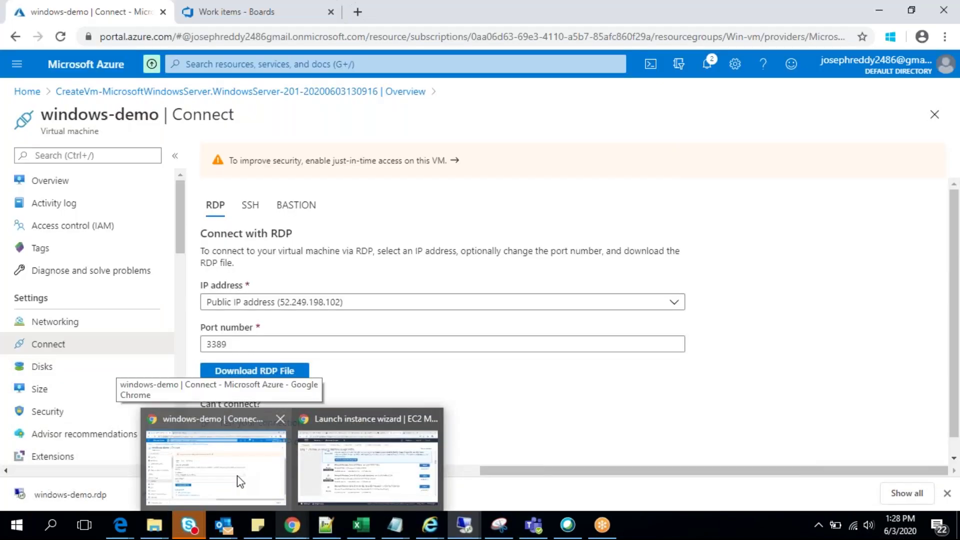
Step: Bring the Chrome Azure window forward and show the windows-demo Overview page
click(248, 475)
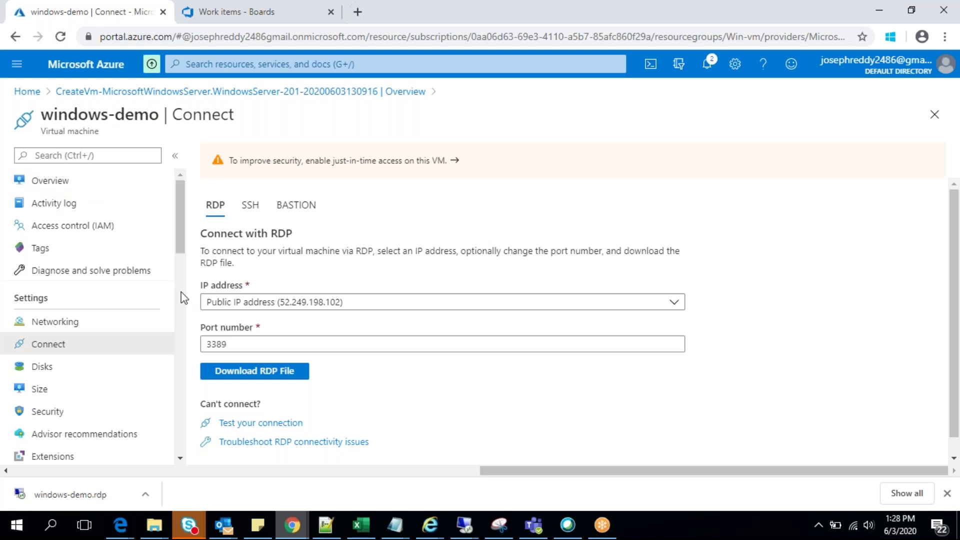
click(78, 187)
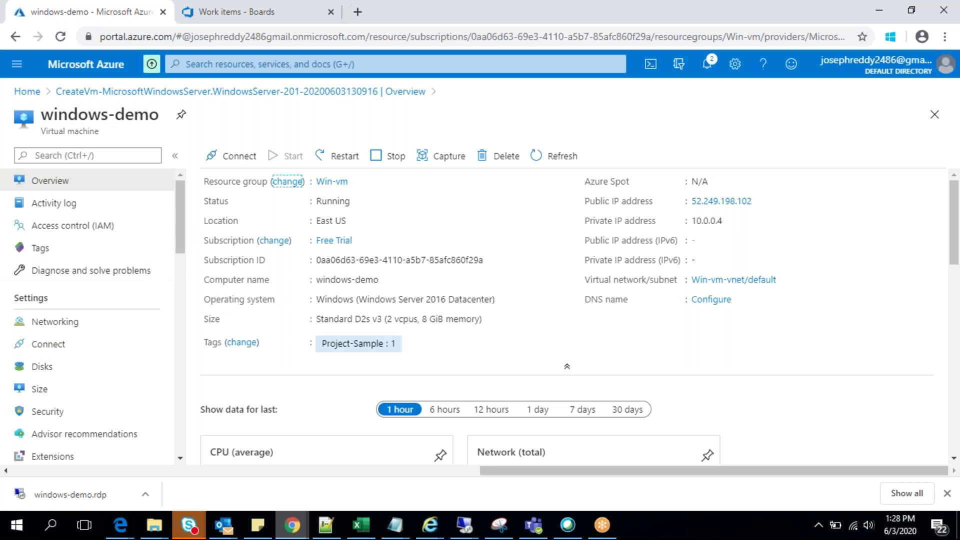
Step: Open windows-demo's RDP Connect page for public IP 52.249.198.102 on port 3389
click(78, 326)
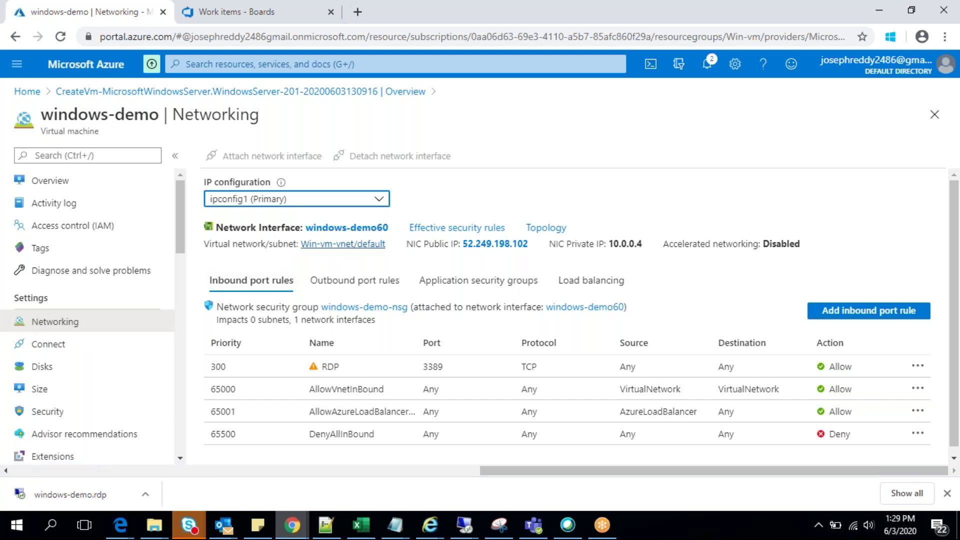
click(82, 340)
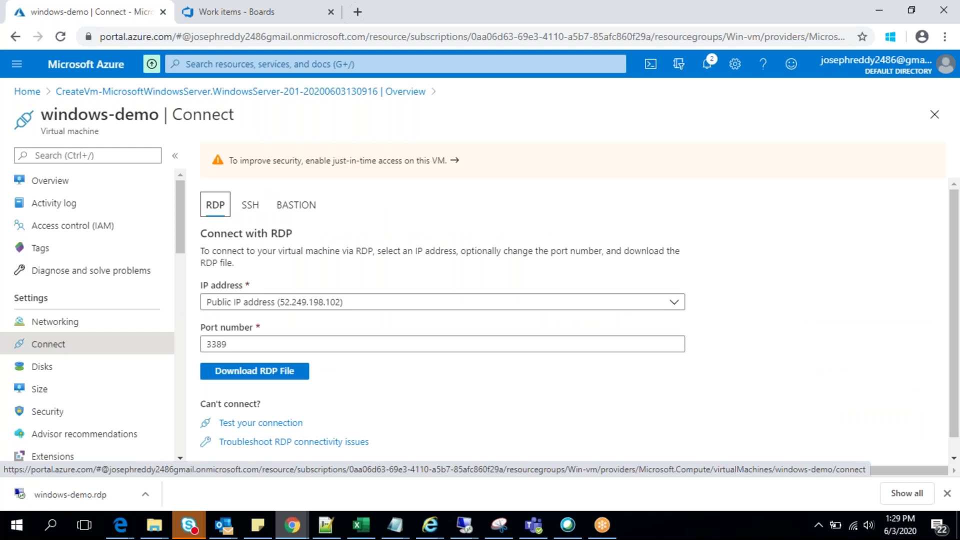
Step: Minimize the Chrome window to reveal the Windows Security credentials prompt
drag(179, 188, 161, 403)
scroll(164, 350, up, 15)
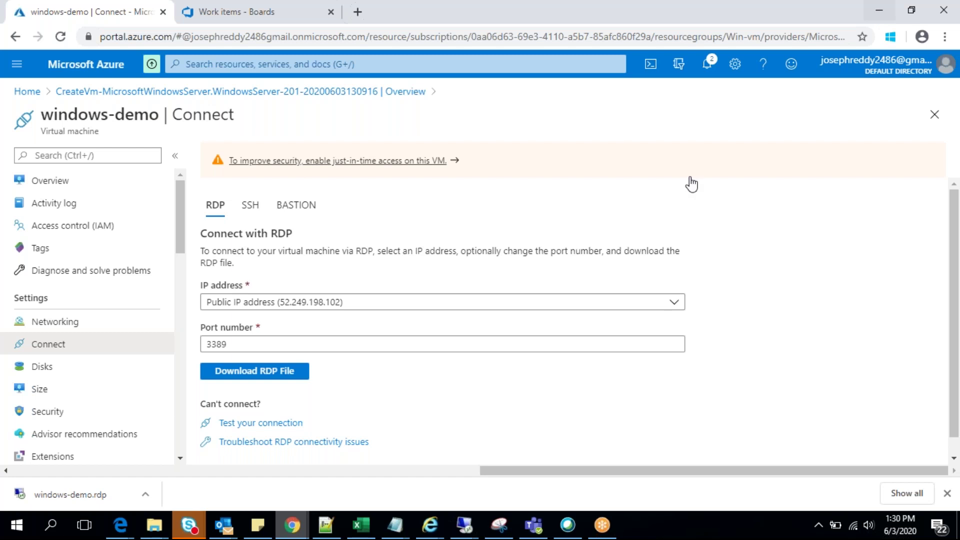
click(877, 14)
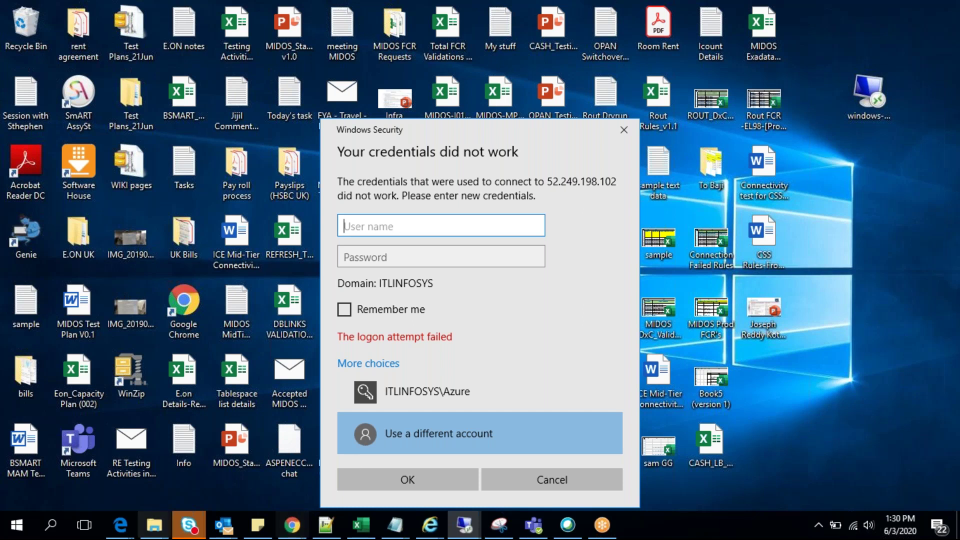
Step: Bring the Azure window back, show windows-demo's Overview, and copy the VM's computer name
click(292, 525)
click(257, 485)
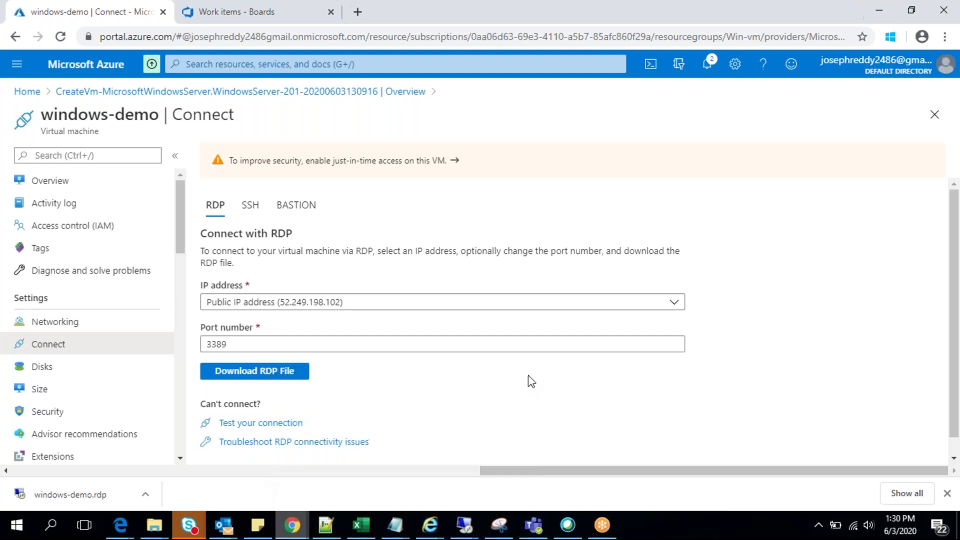
click(58, 186)
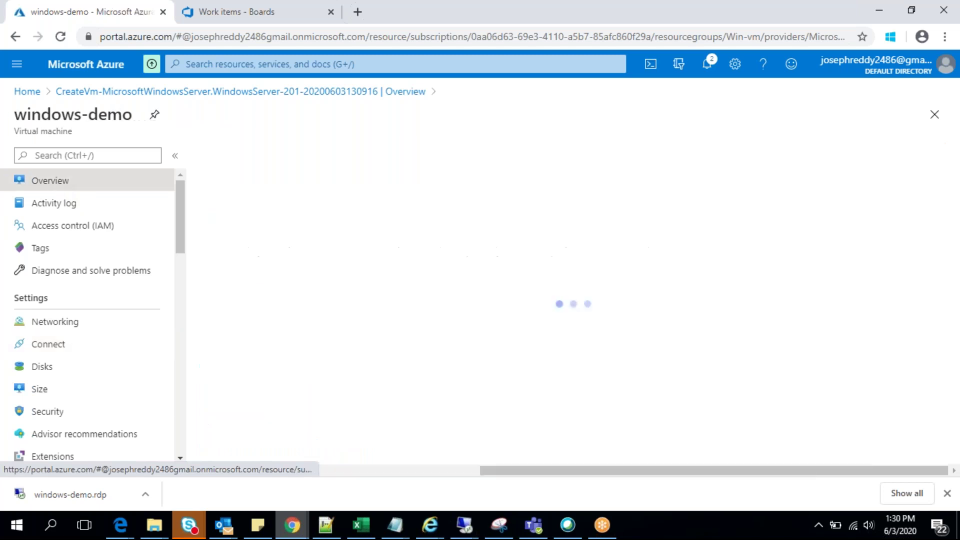
drag(180, 219, 178, 275)
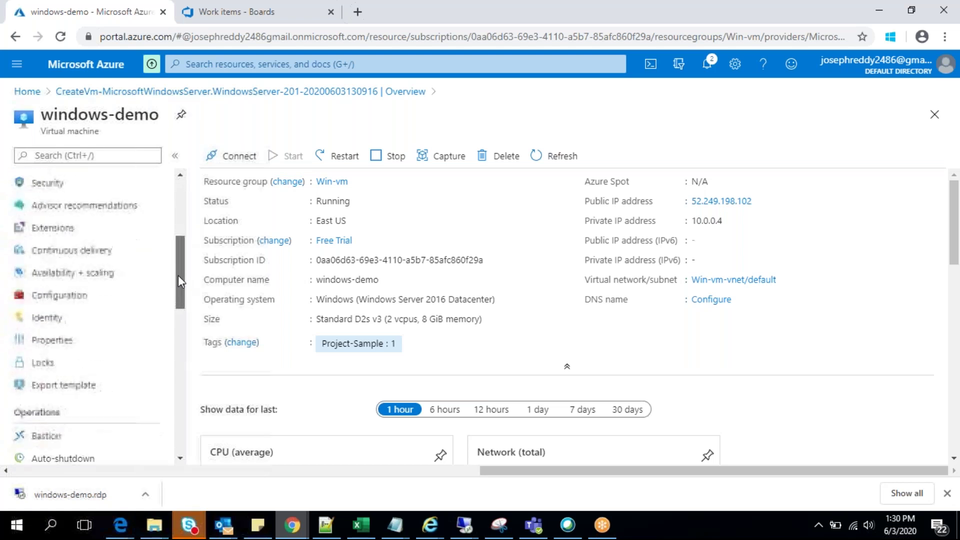
click(387, 279)
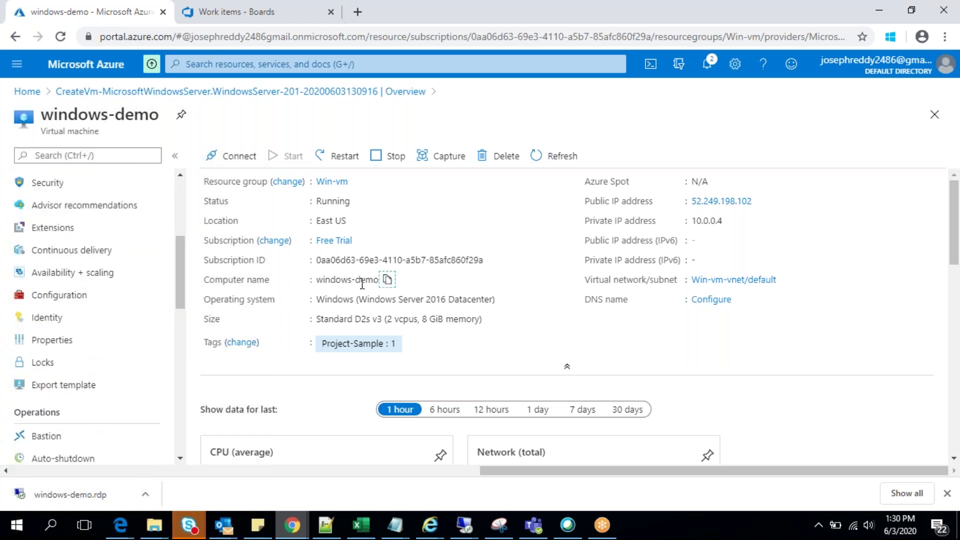
mouse_move(181, 300)
mouse_down()
mouse_move(176, 440)
mouse_move(176, 402)
mouse_up()
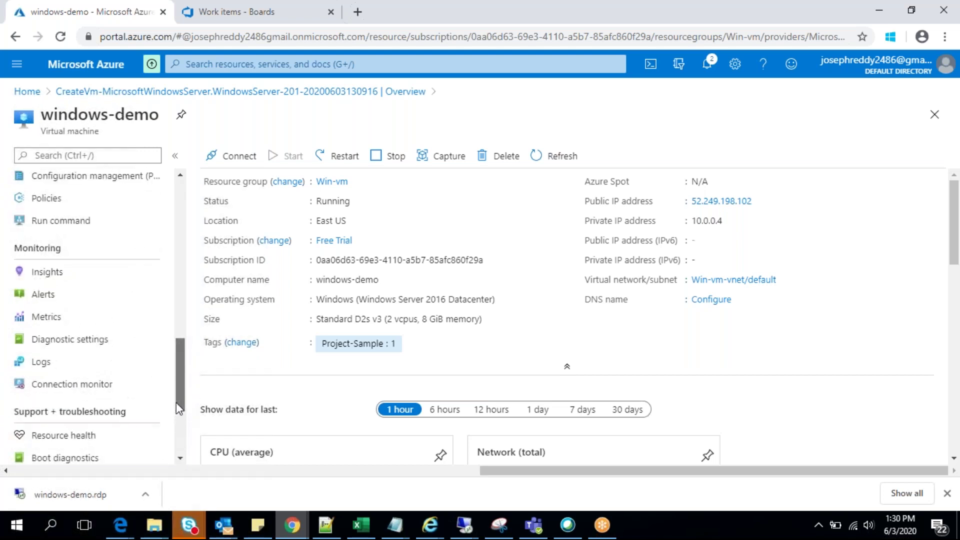
drag(182, 414, 179, 450)
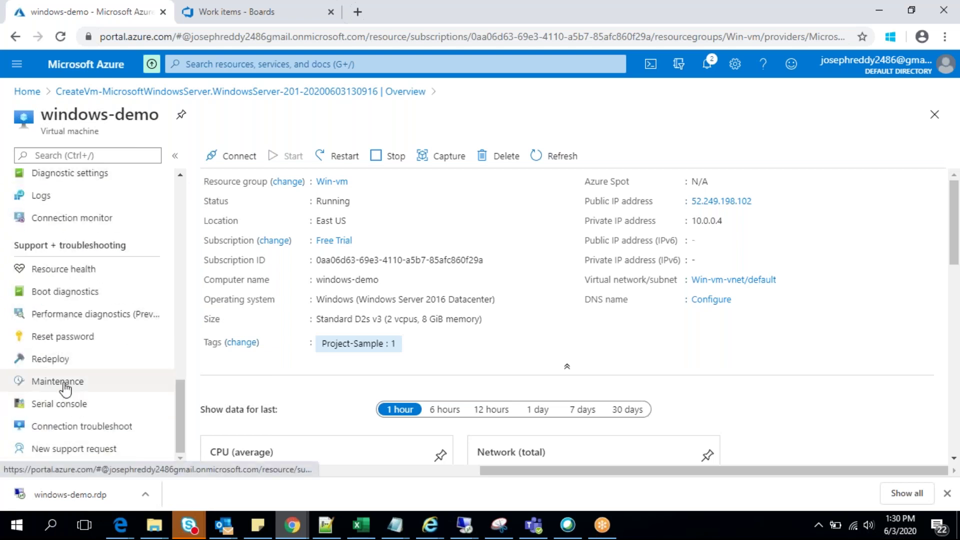
click(56, 344)
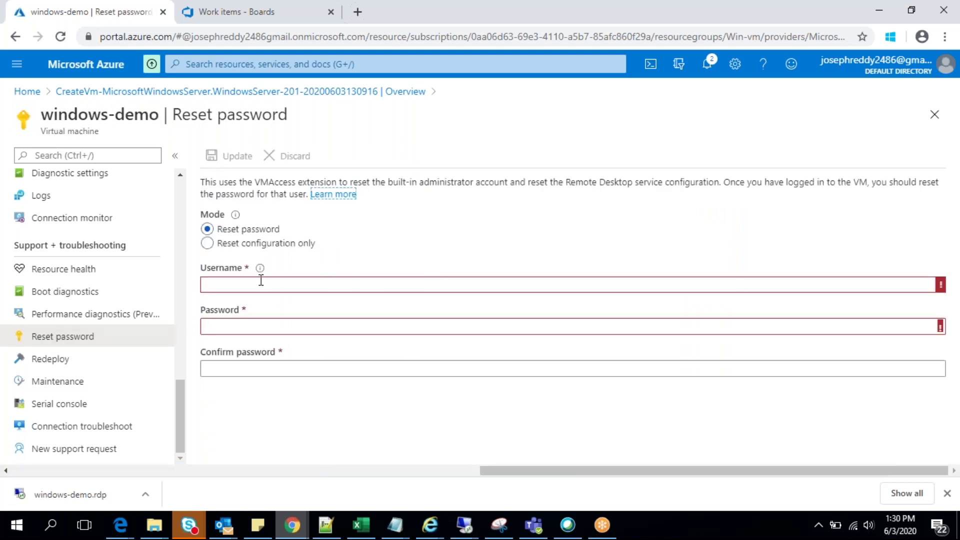
click(240, 283)
drag(180, 406, 183, 199)
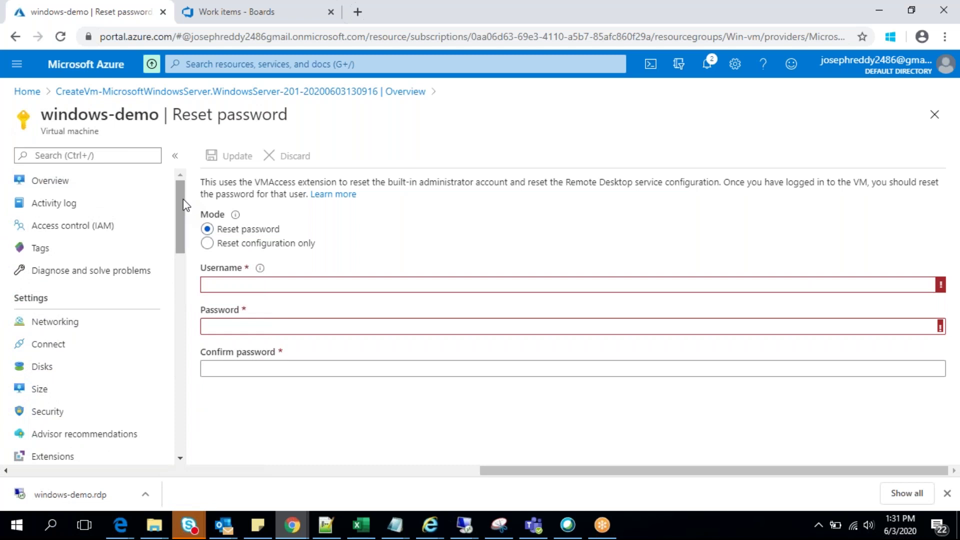
click(58, 190)
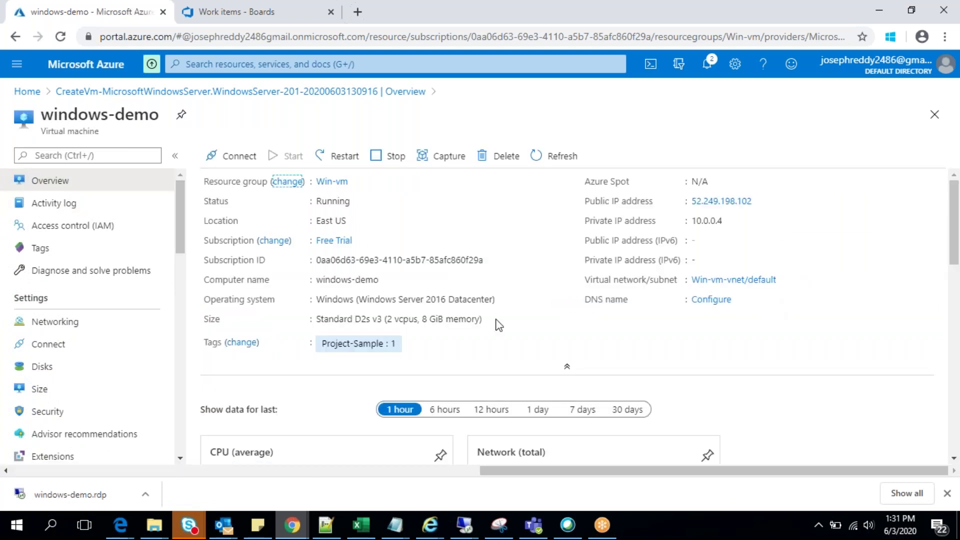
Step: Open the windows-demo Access control (IAM) page and scroll through it
click(61, 227)
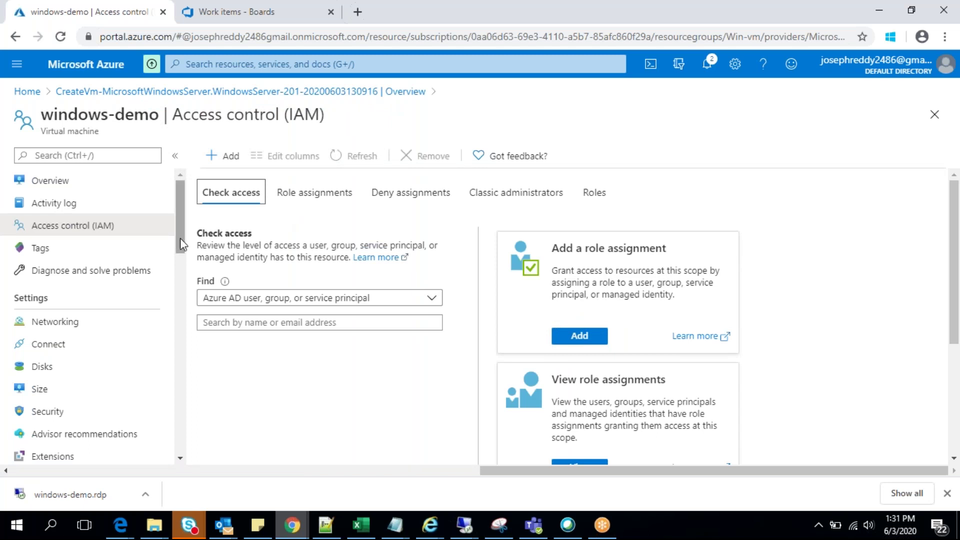
drag(180, 238, 182, 452)
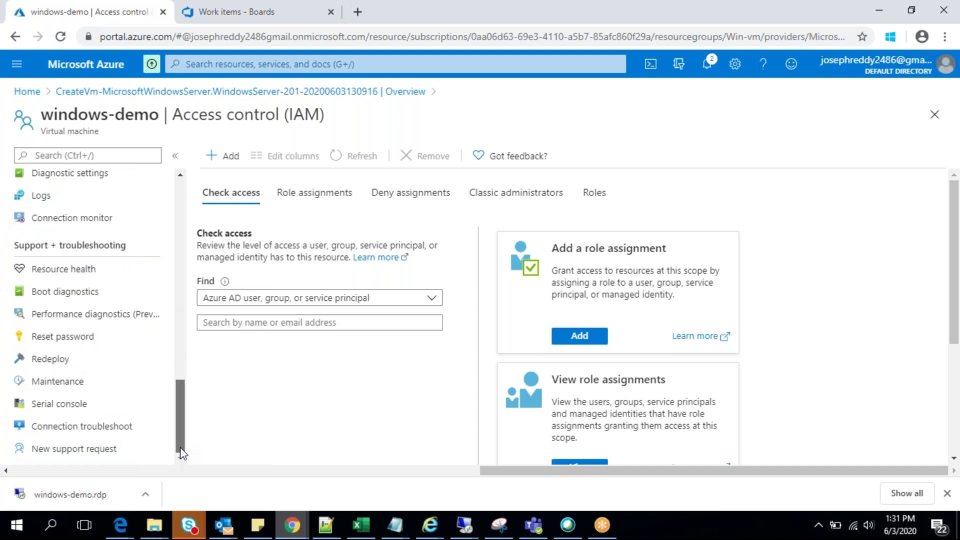
drag(182, 452, 176, 143)
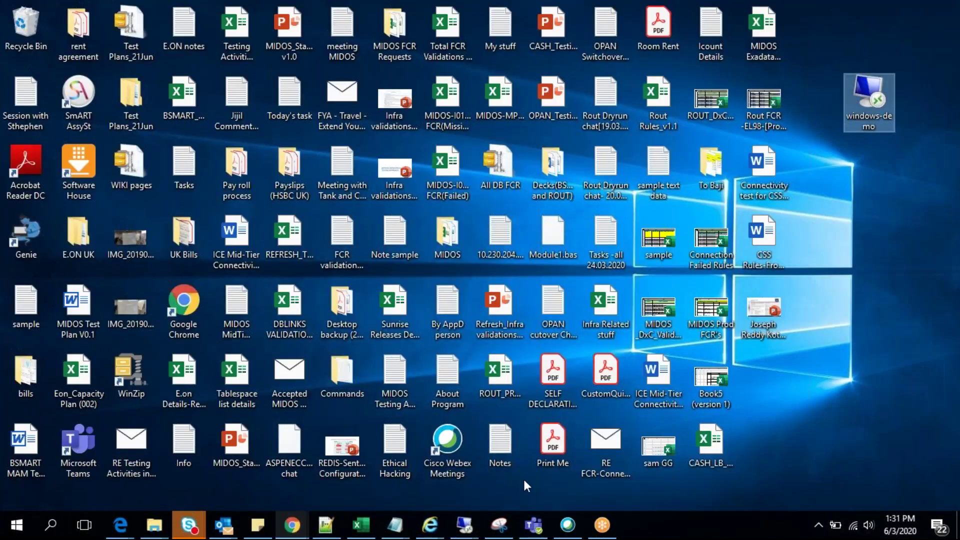
Step: Reopen the Remote Desktop credentials prompt and enter user name adminuser with its password
mouse_move(475, 522)
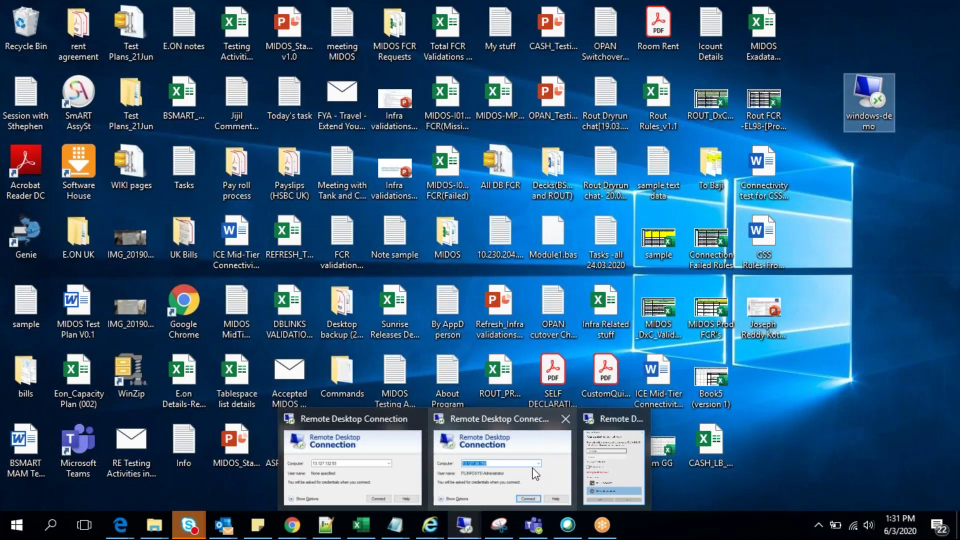
click(611, 418)
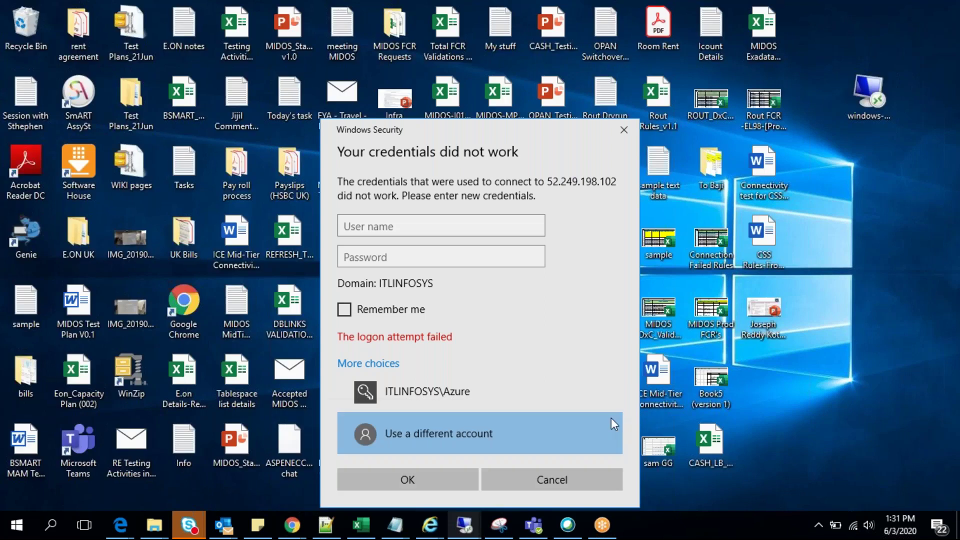
text(a)
key(BackSpace)
text(admin)
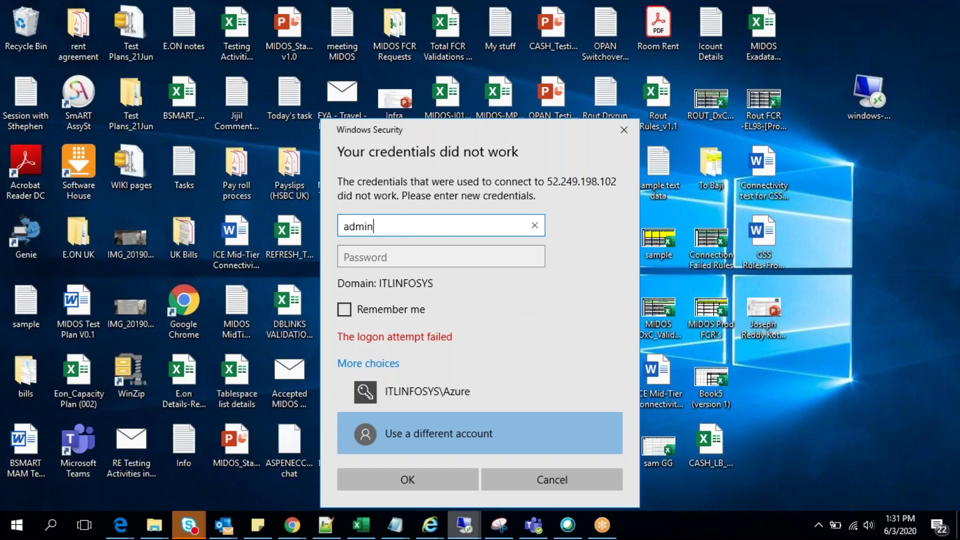
text(user)
click(372, 255)
text(•••••)
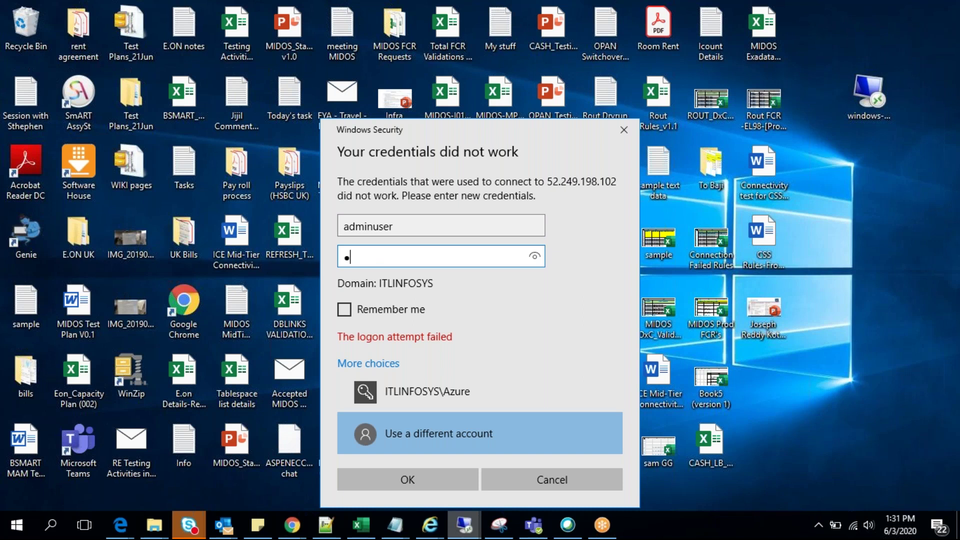
text(•••••)
key(BackSpace)
key(BackSpace)
key(BackSpace)
key(BackSpace)
key(BackSpace)
key(BackSpace)
key(BackSpace)
key(BackSpace)
key(BackSpace)
key(BackSpace)
text(••••••••••••)
Step: Submit the adminuser sign-in, which fails, and return to the Azure portal's IAM page
click(420, 483)
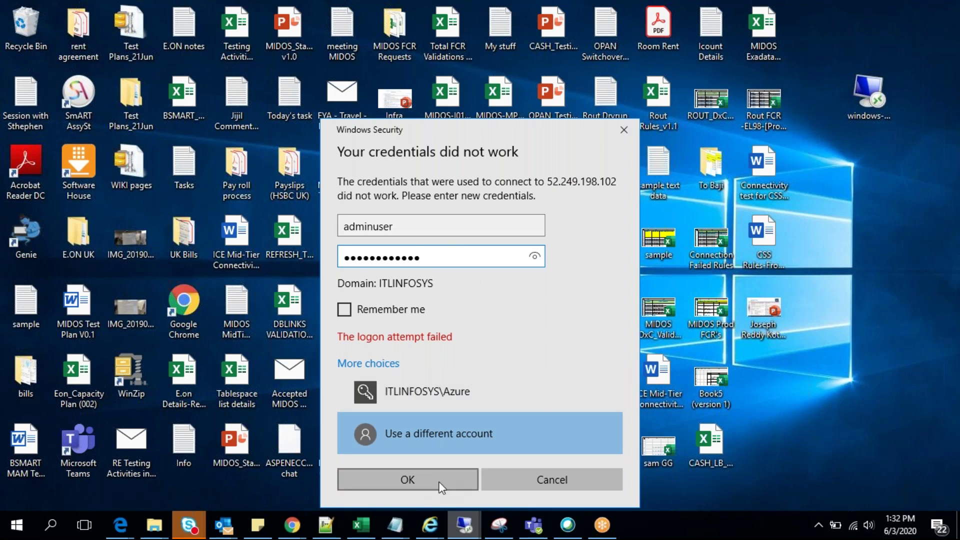
click(416, 476)
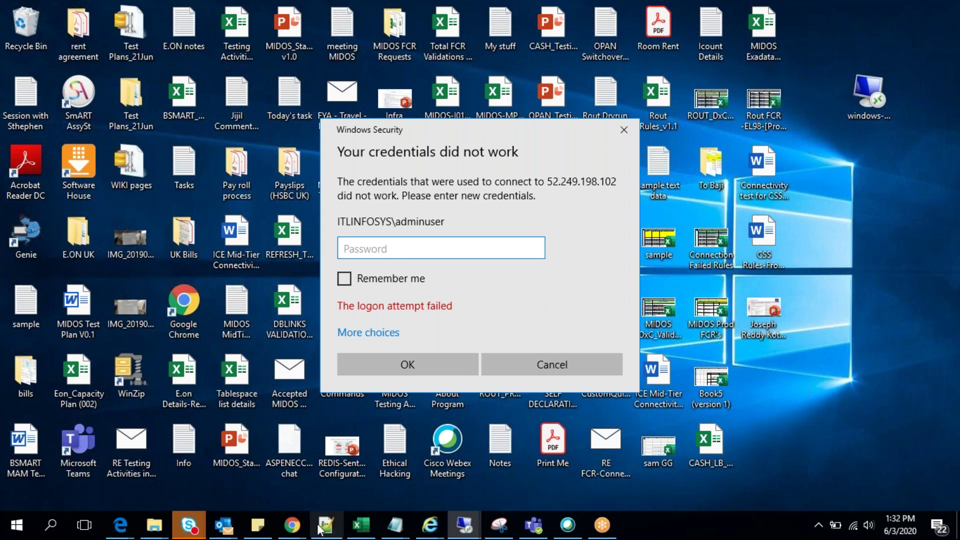
mouse_move(292, 525)
click(252, 479)
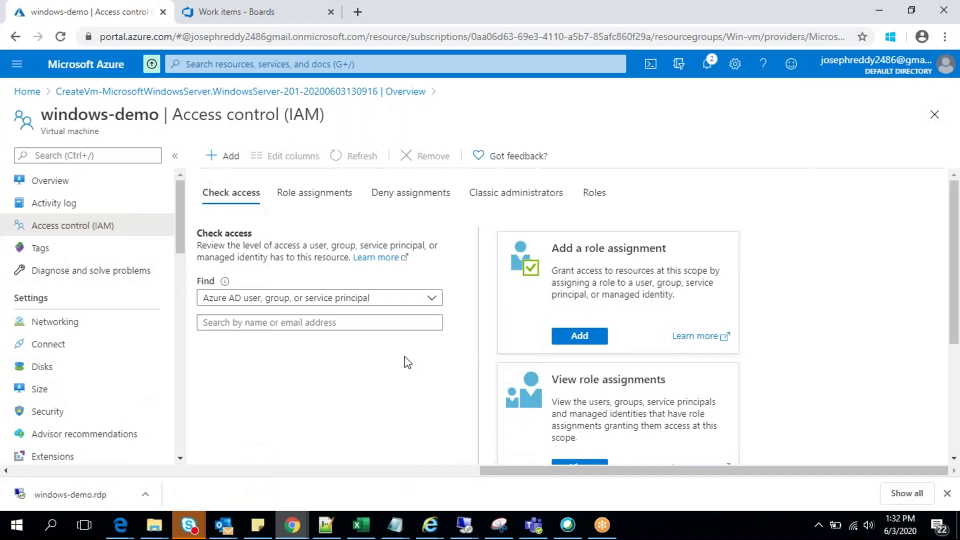